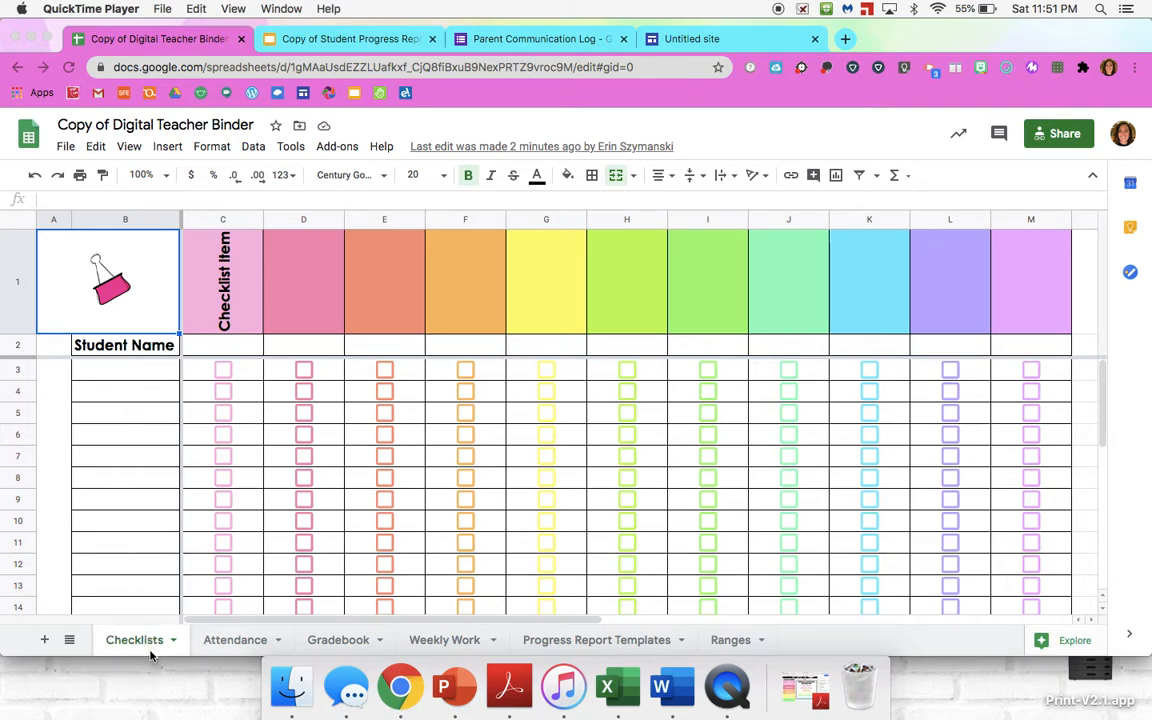
# - Enter "type whatever" as the heading in cell D1 of the Checklists sheet
pyautogui.click(131, 378)
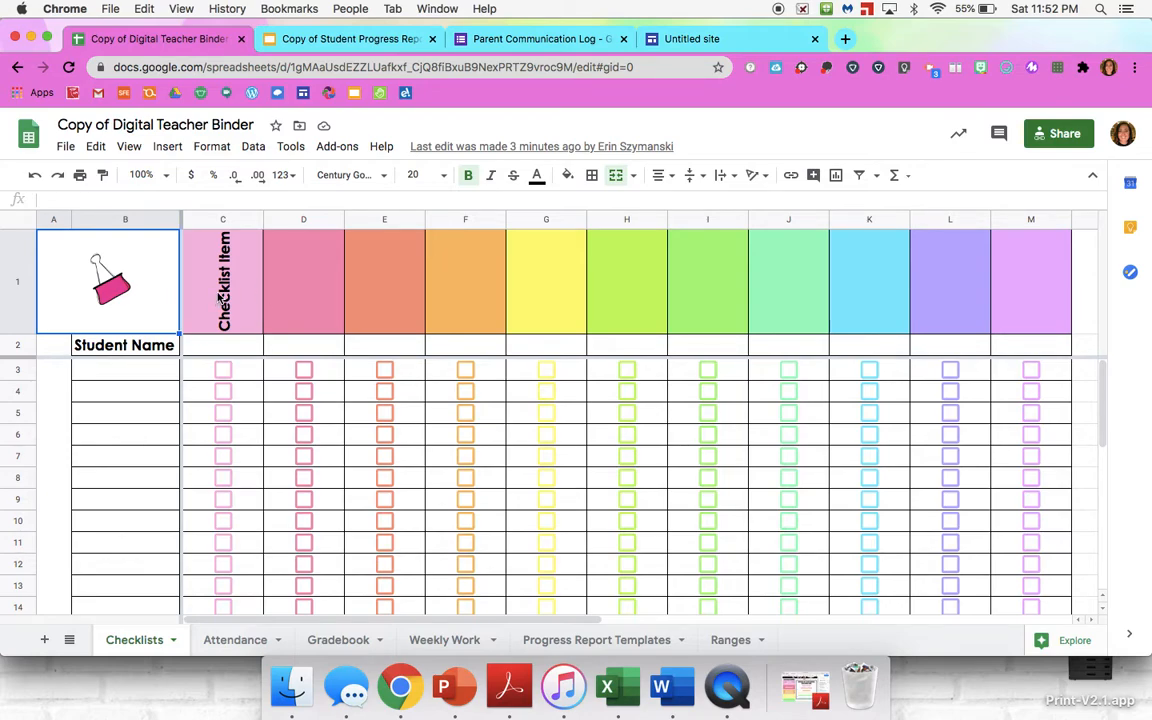
pyautogui.click(293, 288)
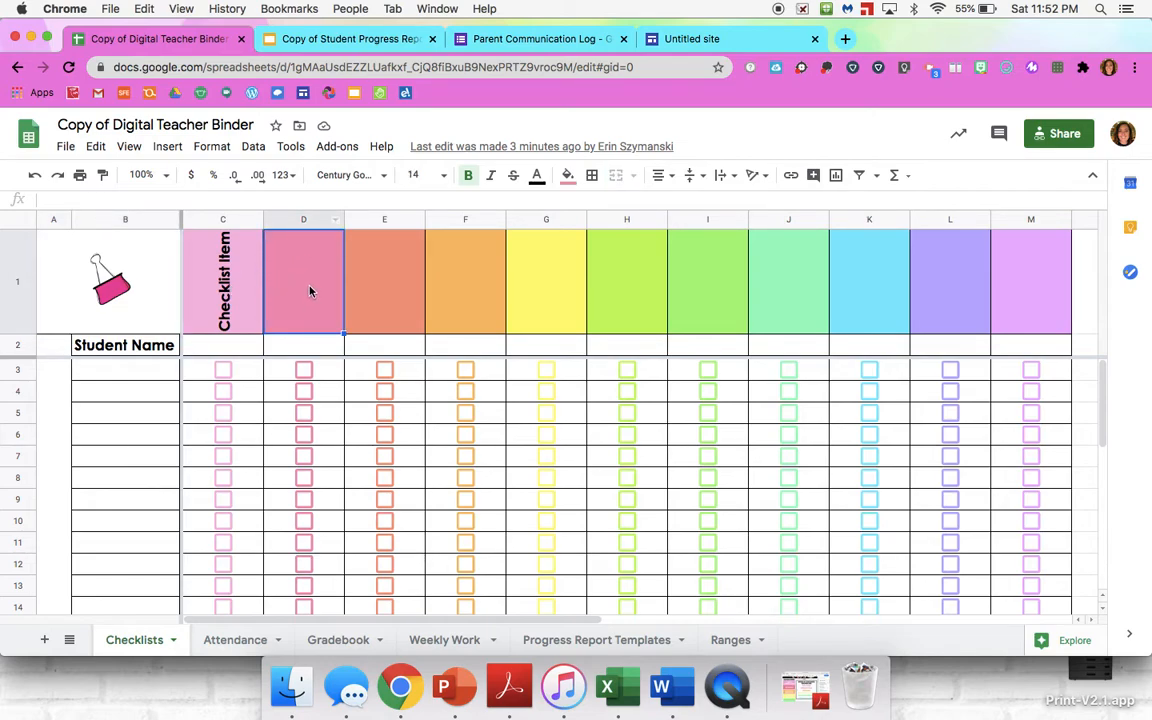
pyautogui.click(171, 201)
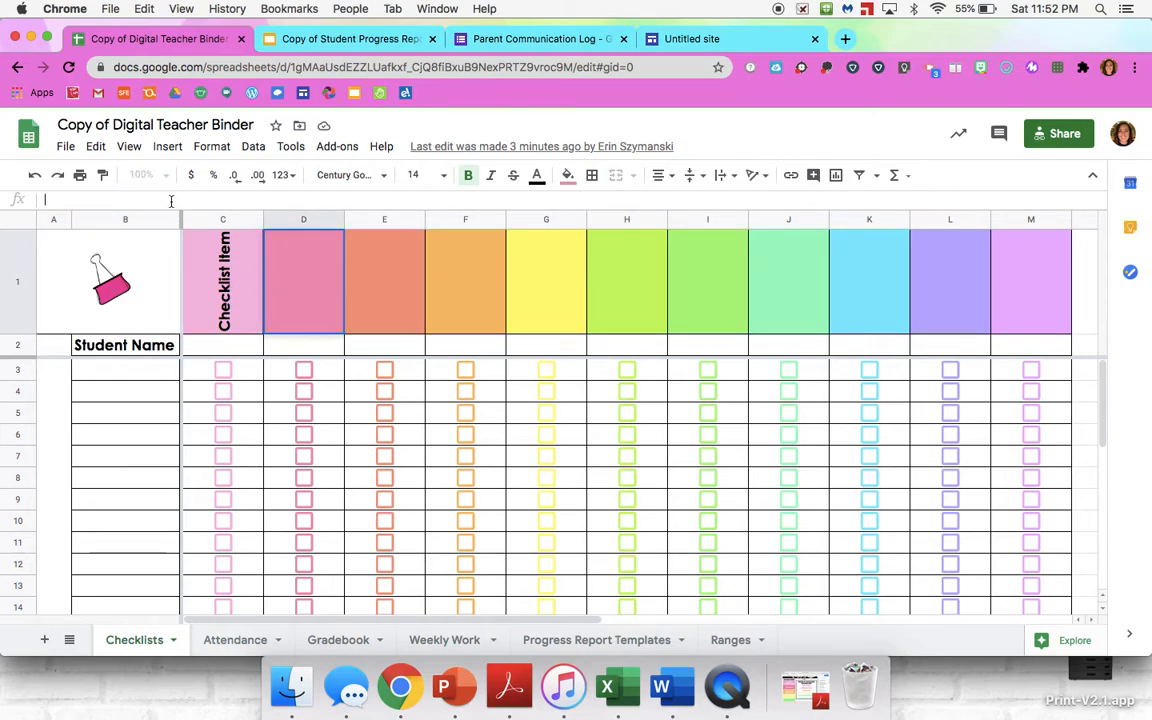
pyautogui.write('type whatever')
pyautogui.click(175, 410)
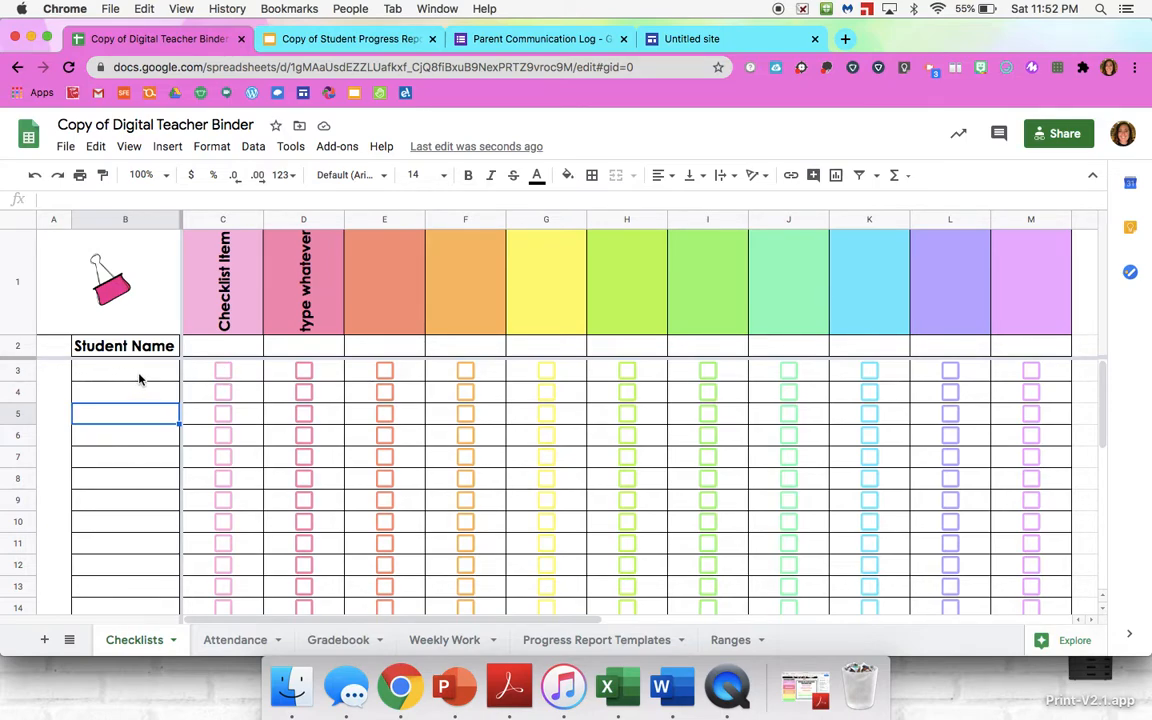
# - Tick all checkboxes in column C from row 3 to row 31, and clear the one in row 8
pyautogui.click(223, 371)
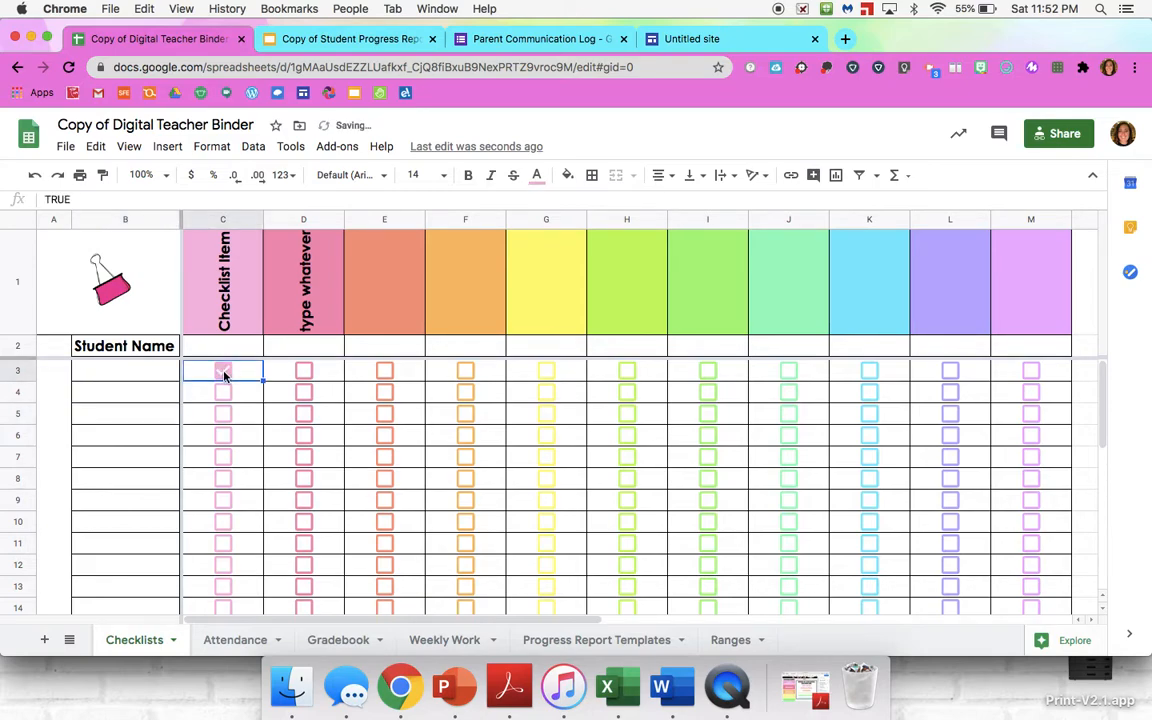
pyautogui.click(223, 393)
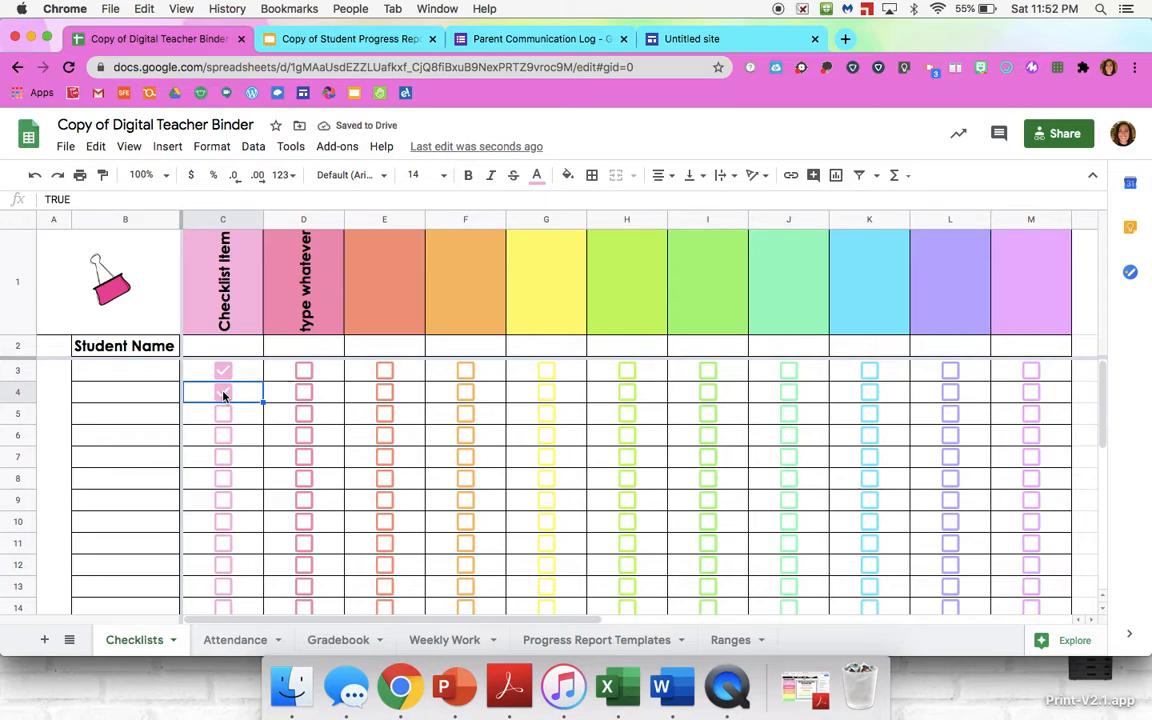
pyautogui.moveTo(223, 396); pyautogui.dragTo(223, 602)
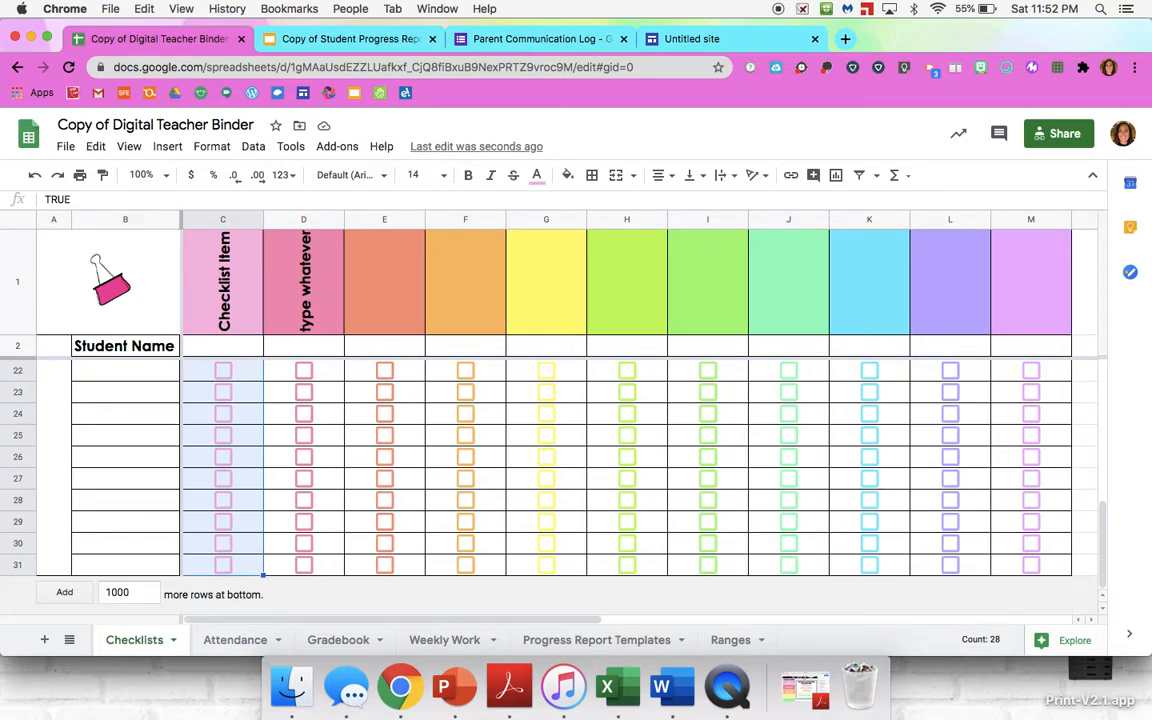
pyautogui.press('space')
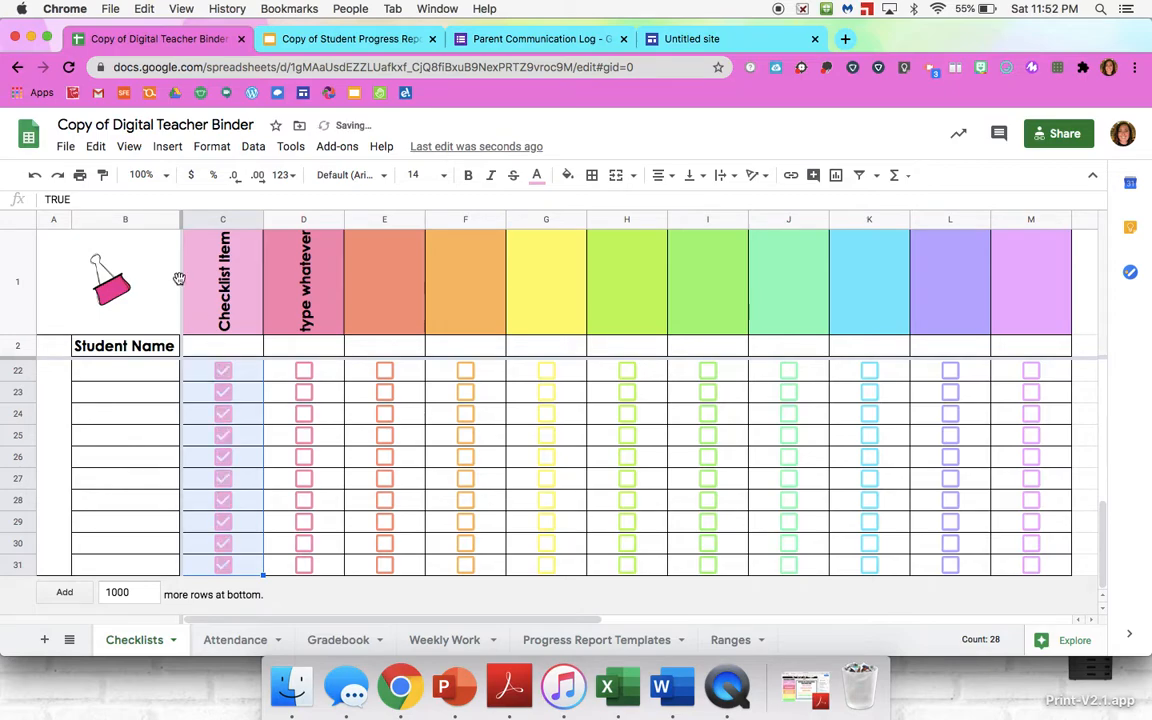
pyautogui.scroll(10, 193, 442)
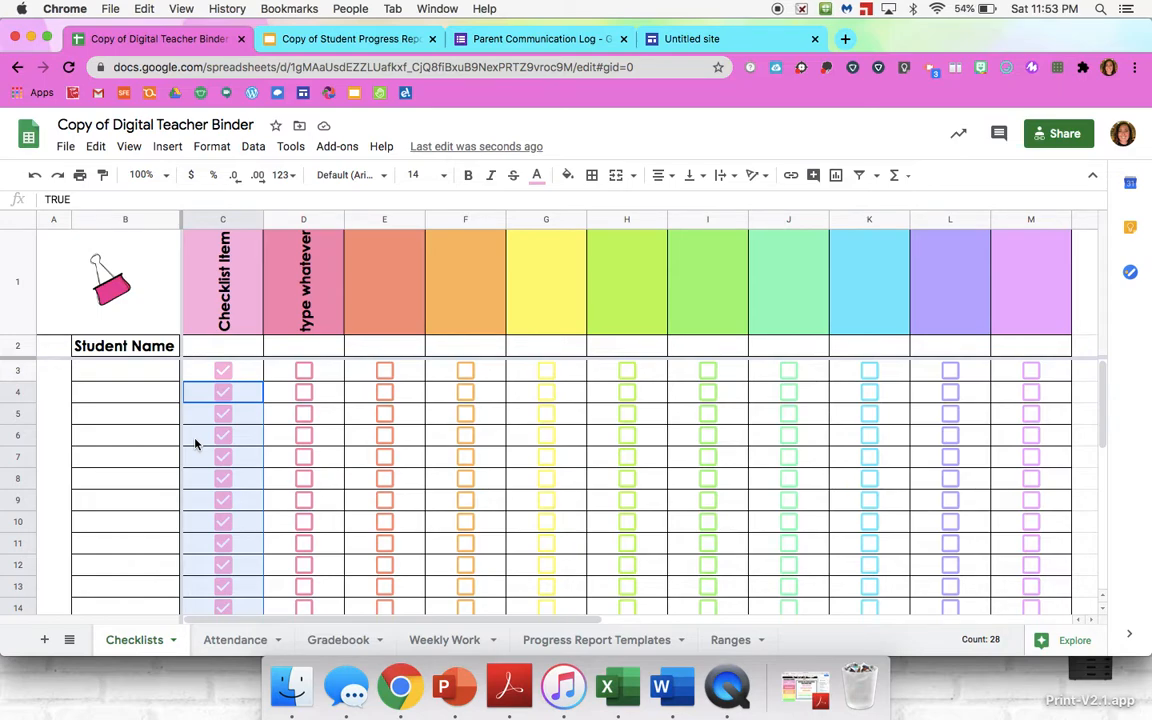
pyautogui.click(223, 480)
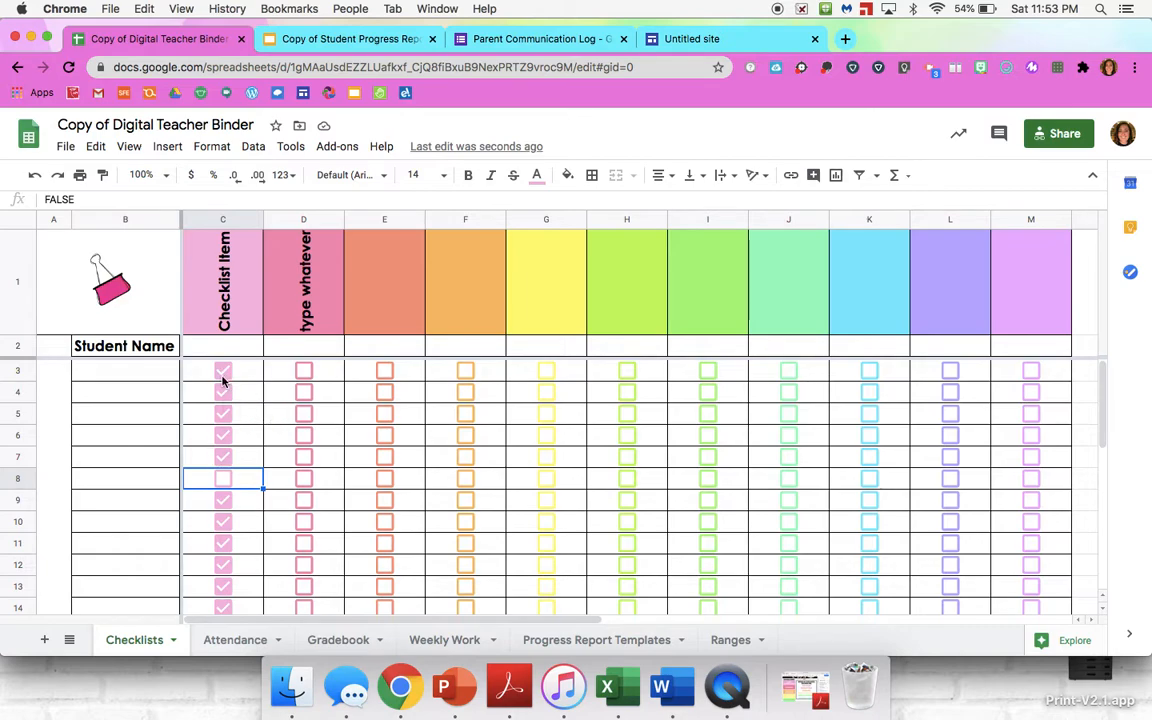
# - Open the Attendance sheet and look at its student name column and first date heading
pyautogui.click(229, 645)
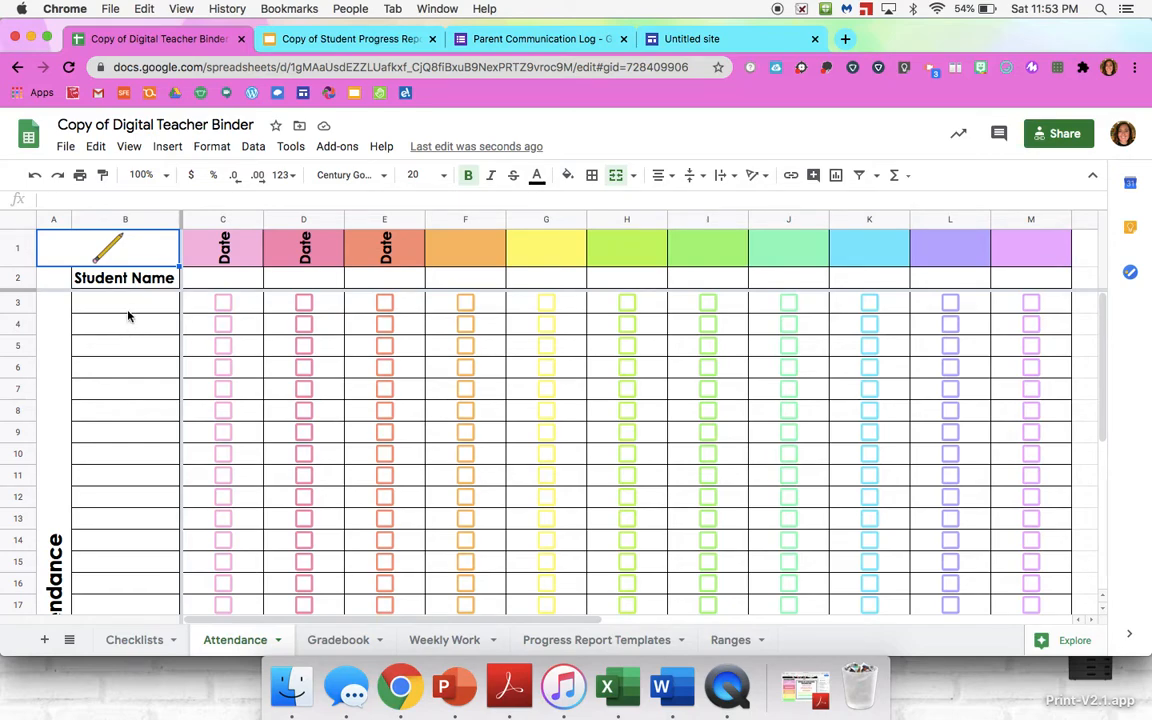
pyautogui.click(124, 309)
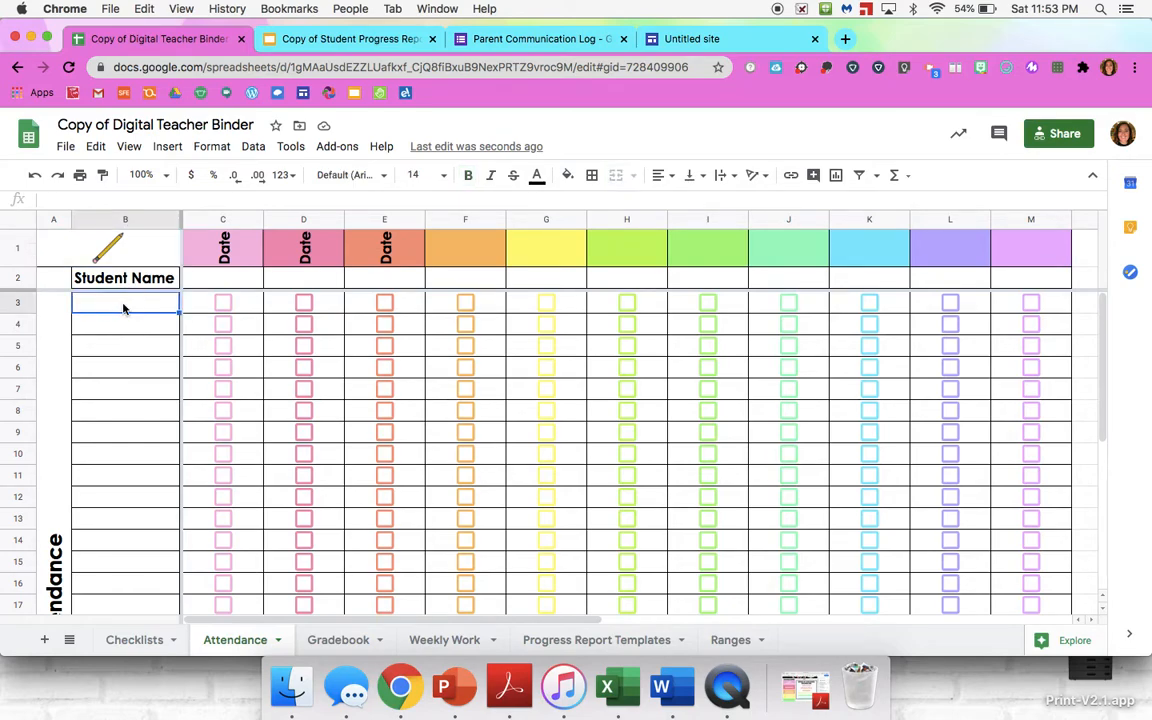
pyautogui.click(224, 256)
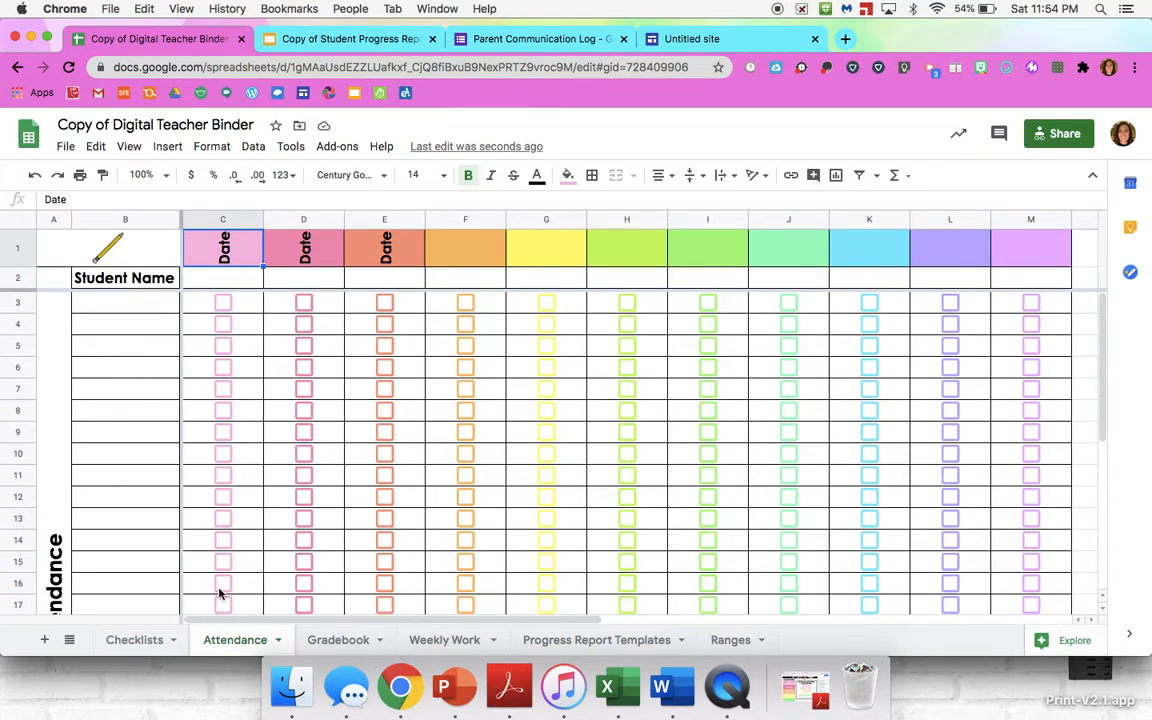
# - Open the Gradebook sheet and examine the dropdown options in cell C3 alongside the note in B3
pyautogui.click(331, 640)
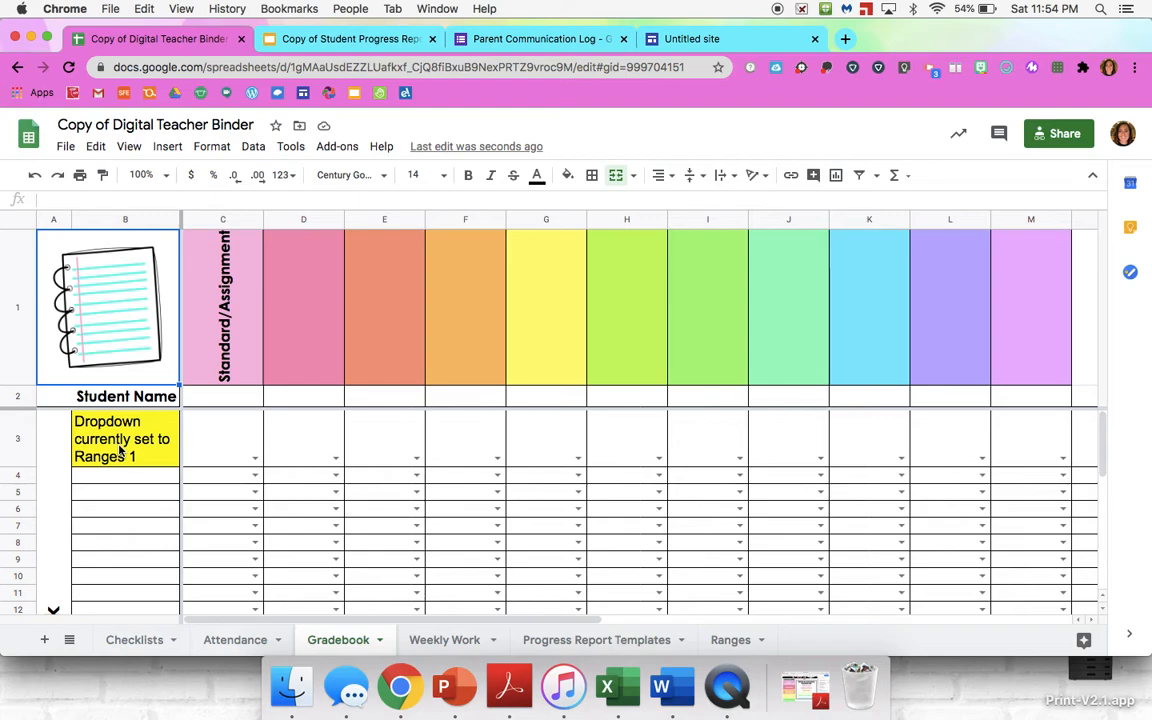
pyautogui.click(255, 457)
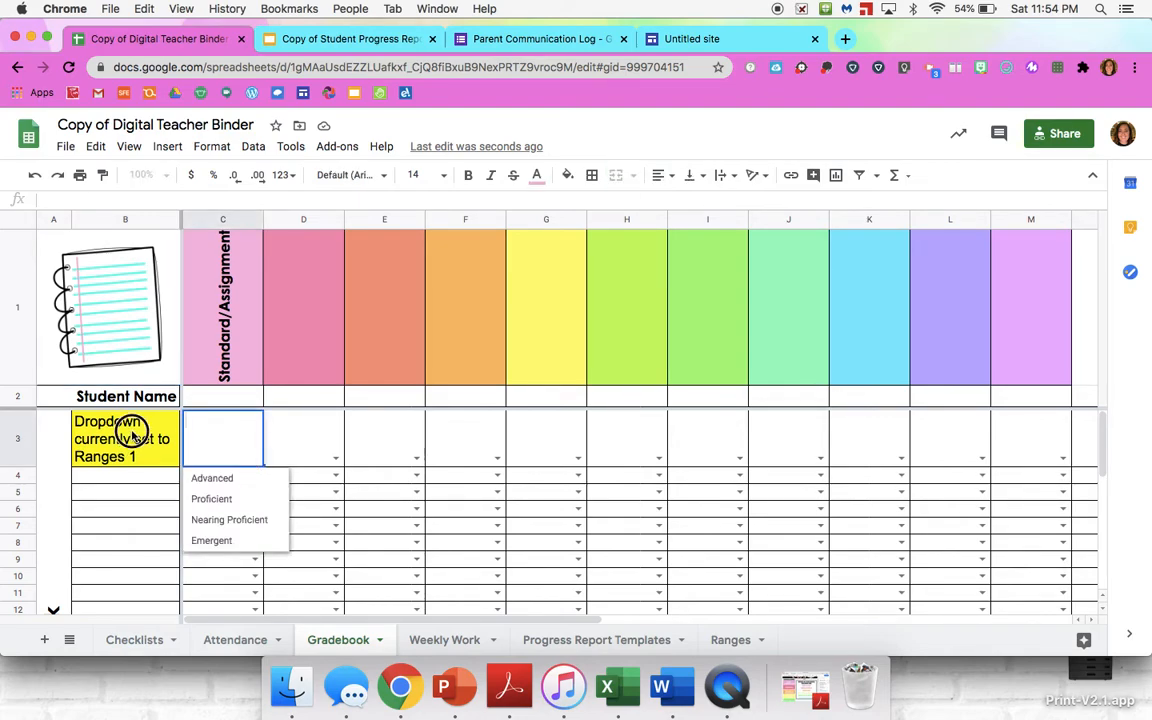
pyautogui.click(133, 437)
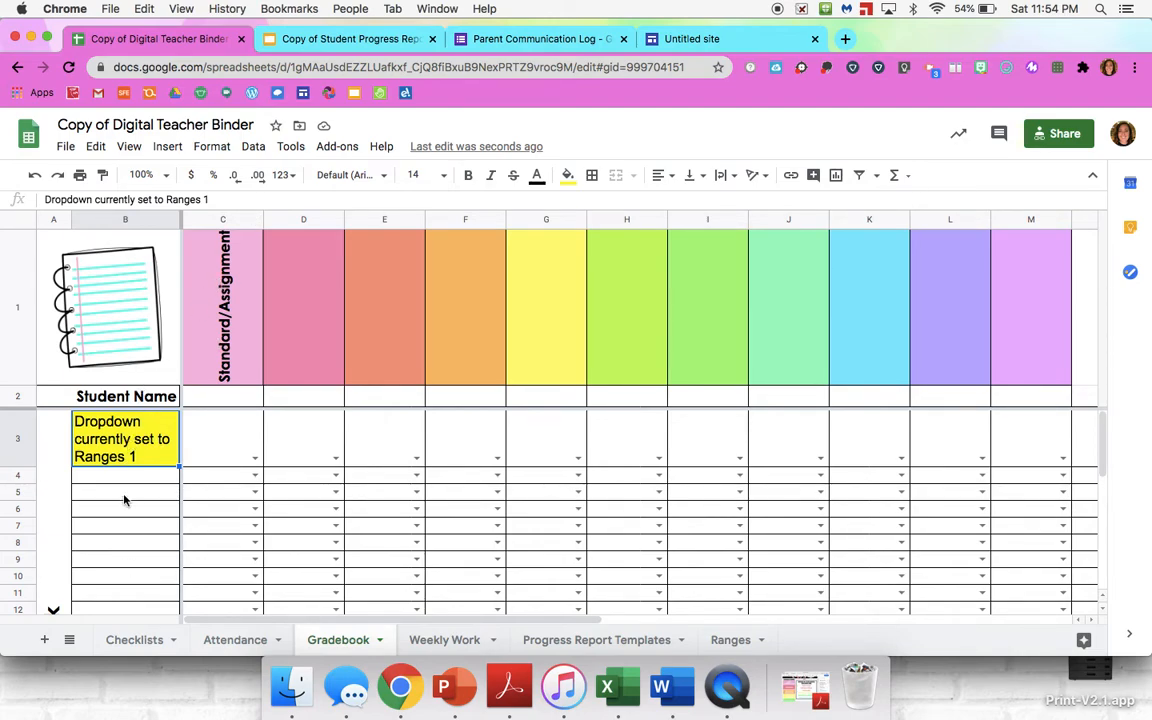
pyautogui.click(256, 460)
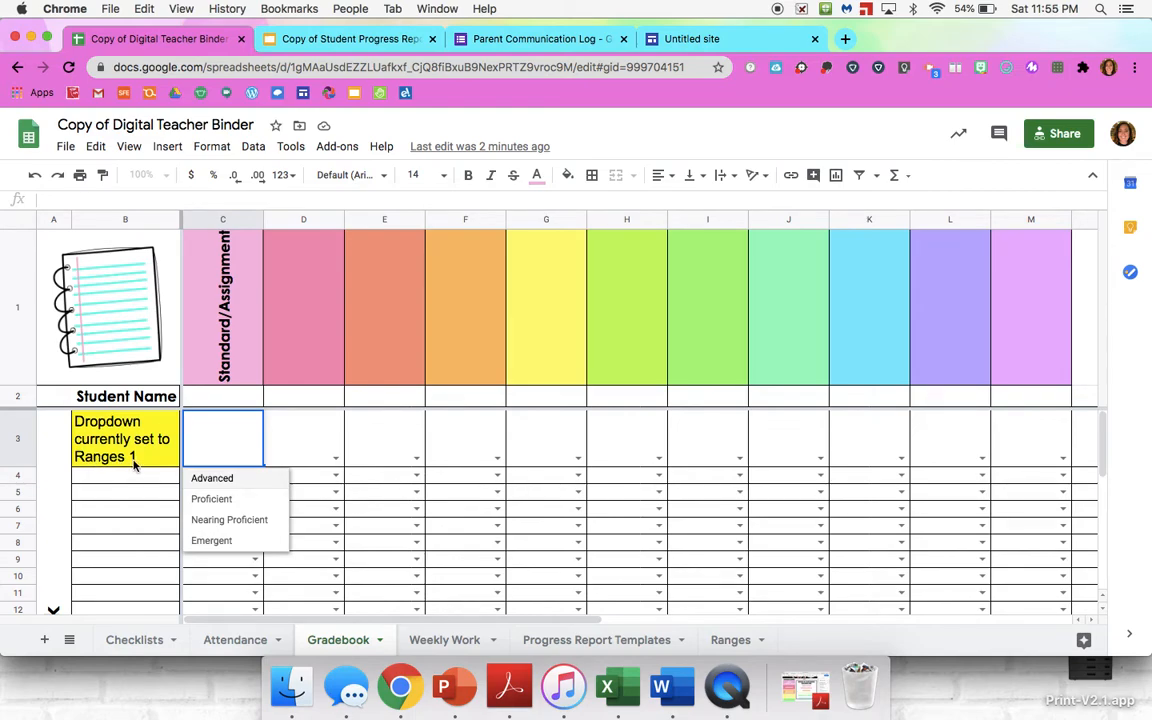
# - Open the Ranges sheet and examine the Ranges 1 entries in cells A2 to A5
pyautogui.click(738, 640)
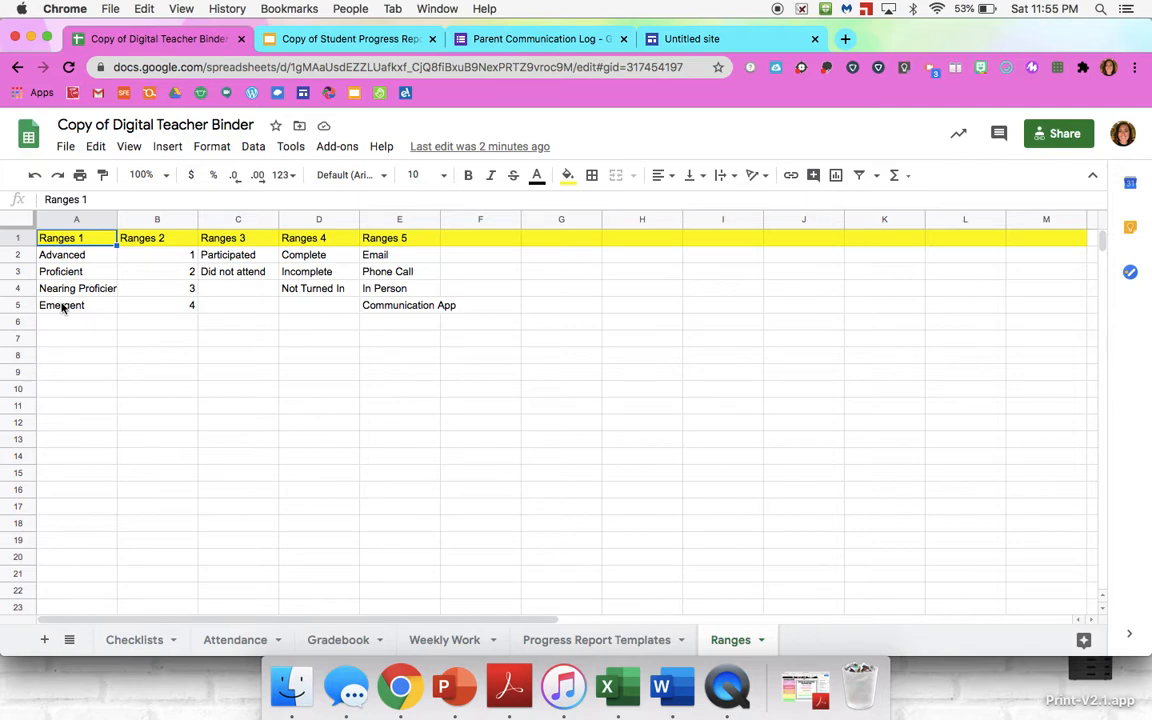
pyautogui.click(68, 258)
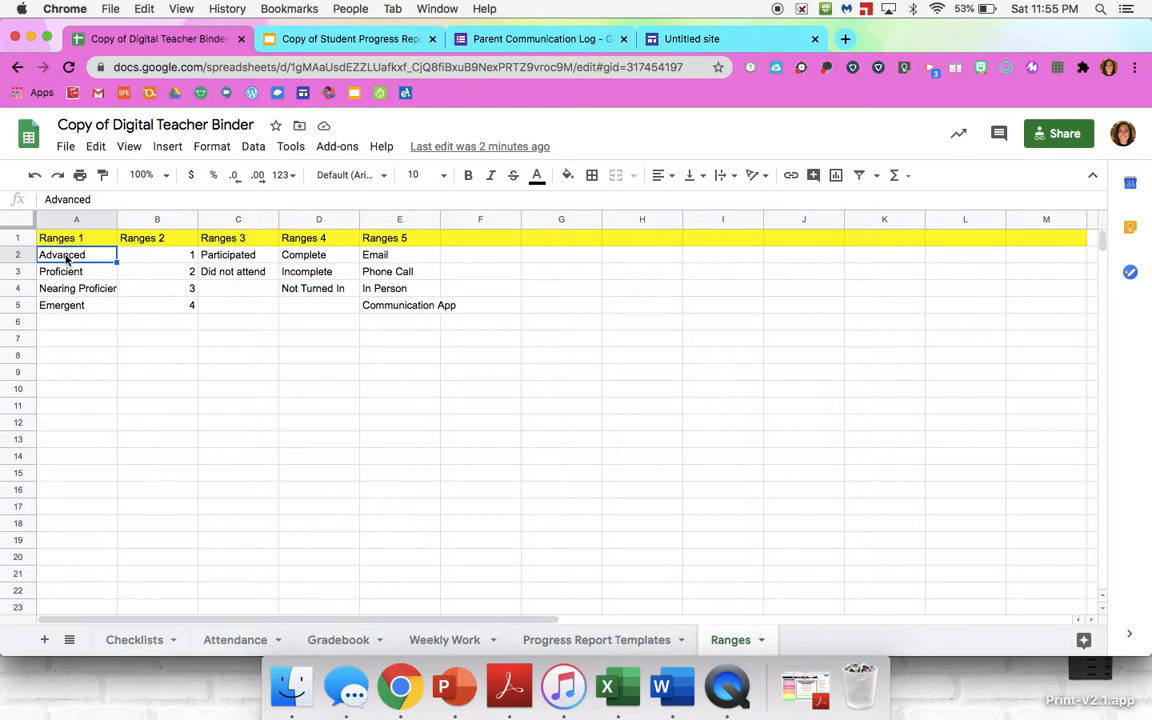
pyautogui.moveTo(66, 258); pyautogui.dragTo(66, 305)
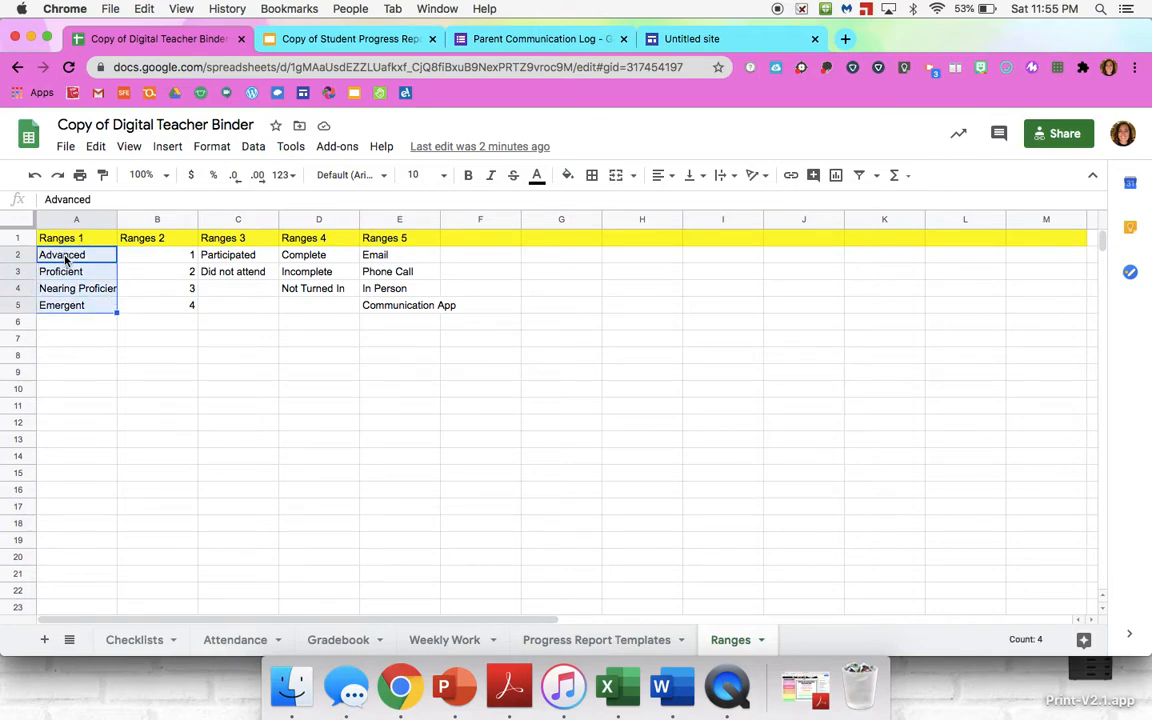
pyautogui.click(67, 322)
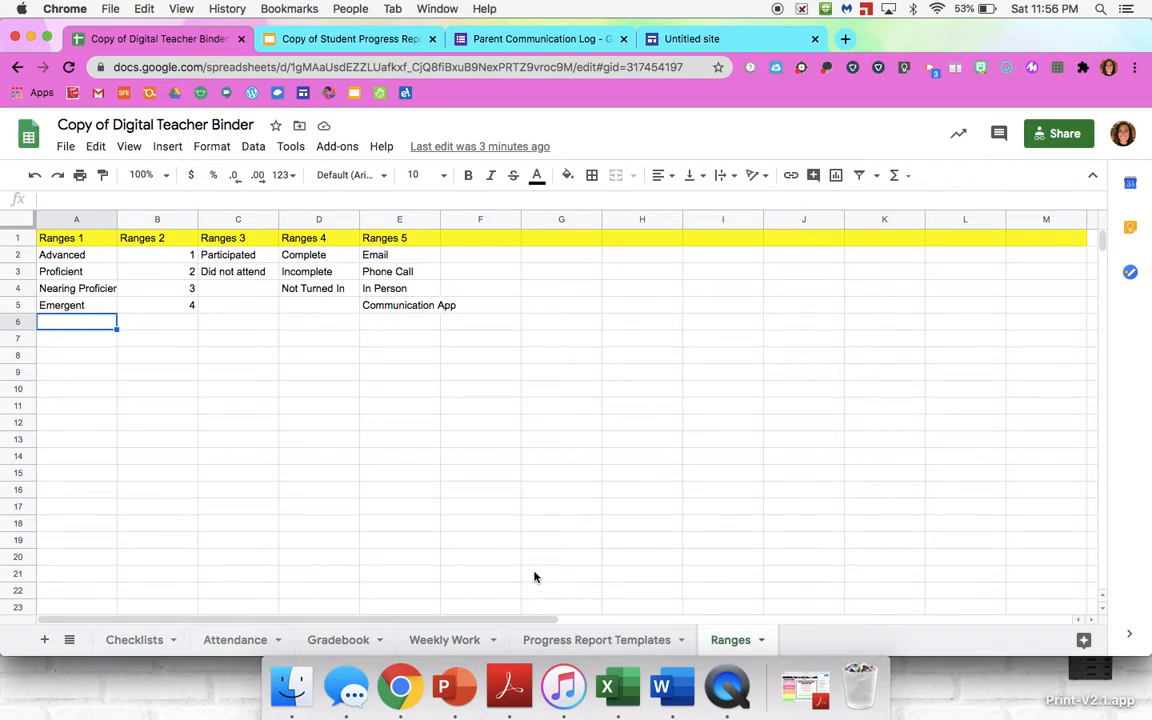
# - Review the data validation settings of Gradebook cell C3 and close them without changes
pyautogui.click(339, 640)
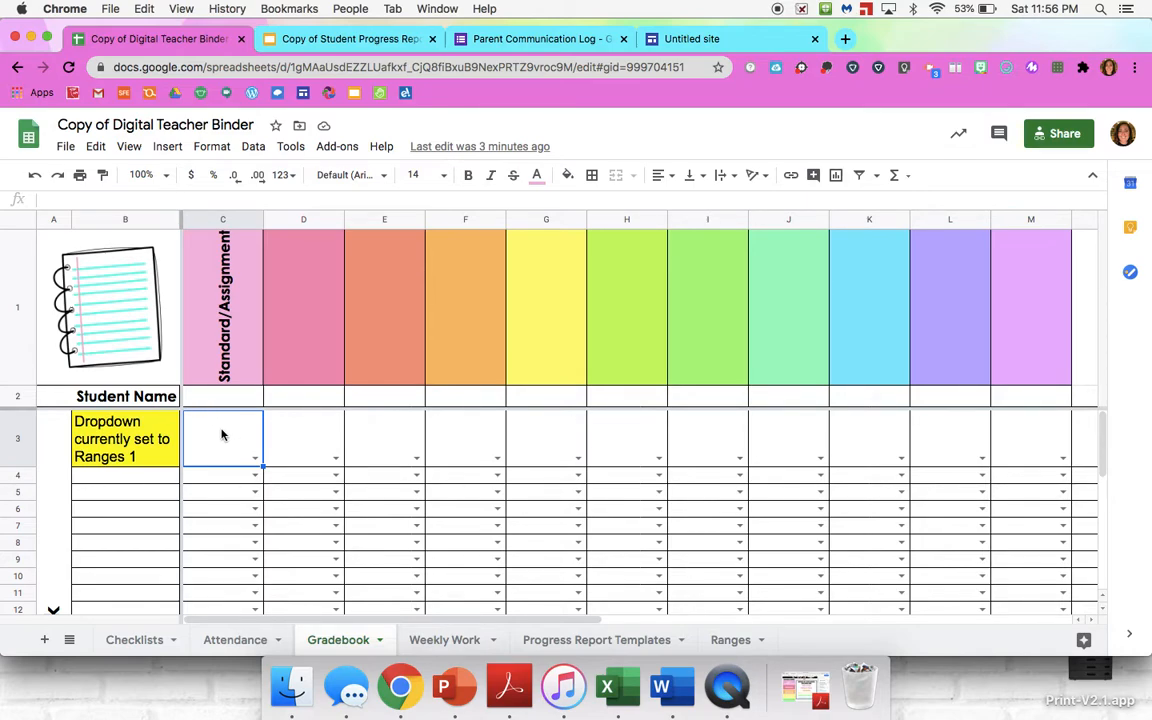
pyautogui.click(253, 147)
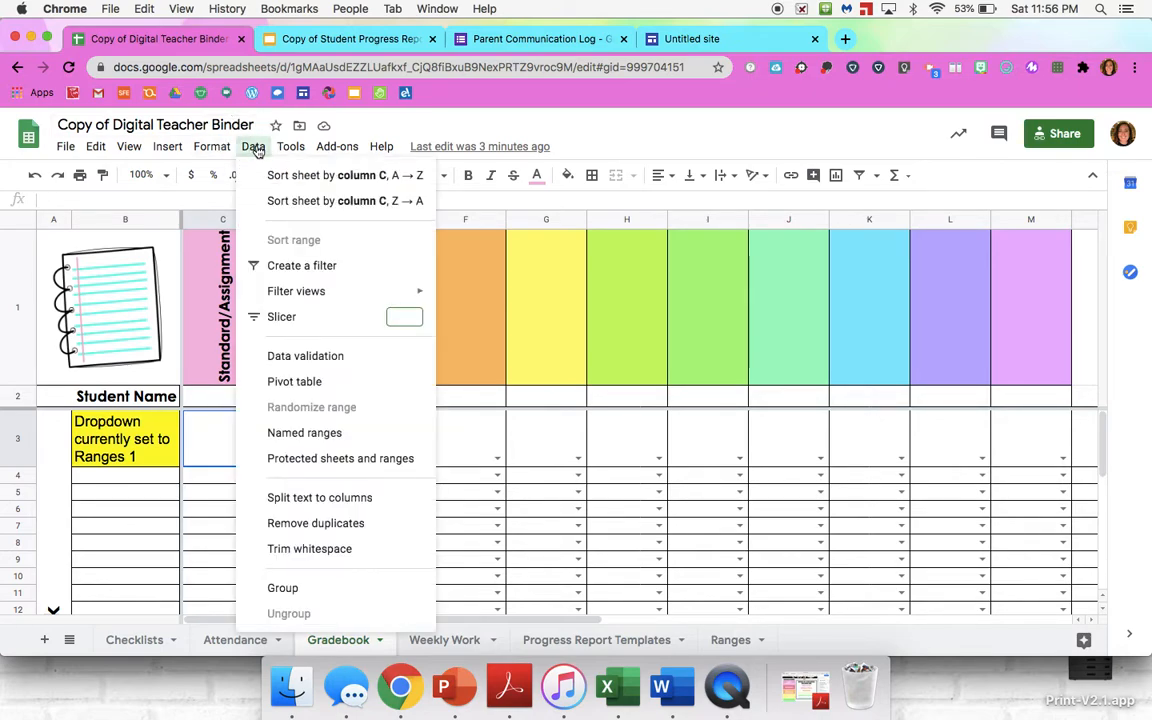
pyautogui.click(287, 357)
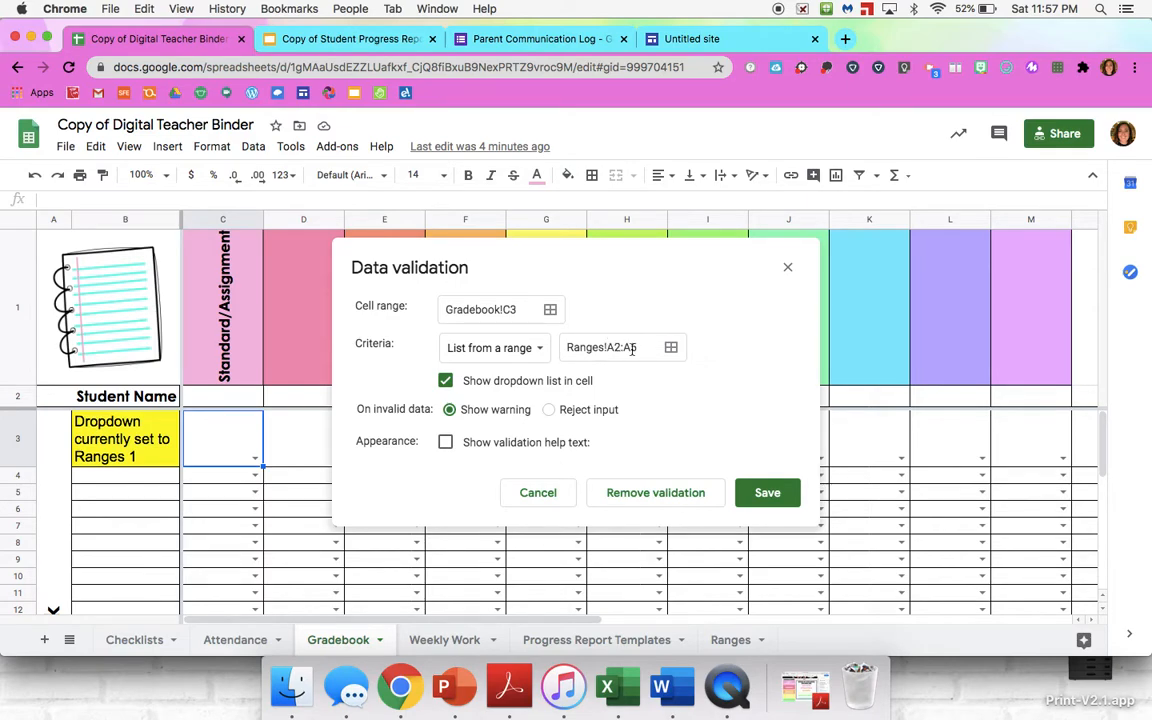
pyautogui.click(532, 494)
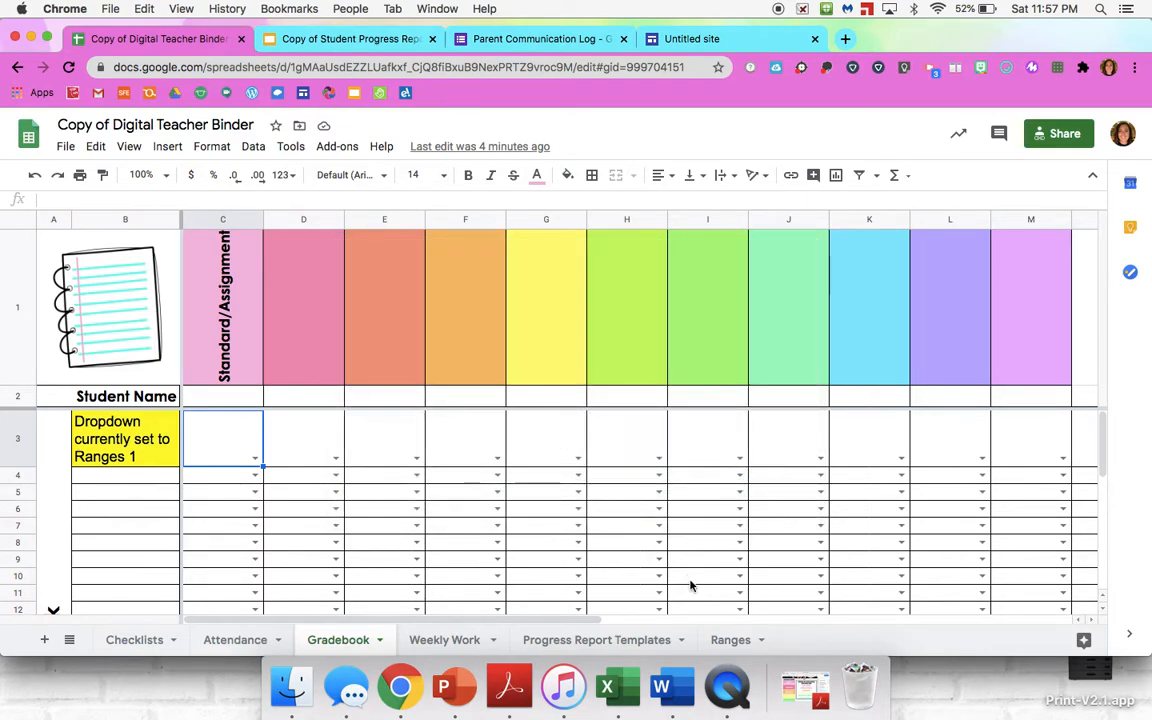
# - Check the Ranges 2 column on the Ranges sheet, and set Gradebook cell C3's dropdown source to Ranges!B2:B5
pyautogui.click(716, 640)
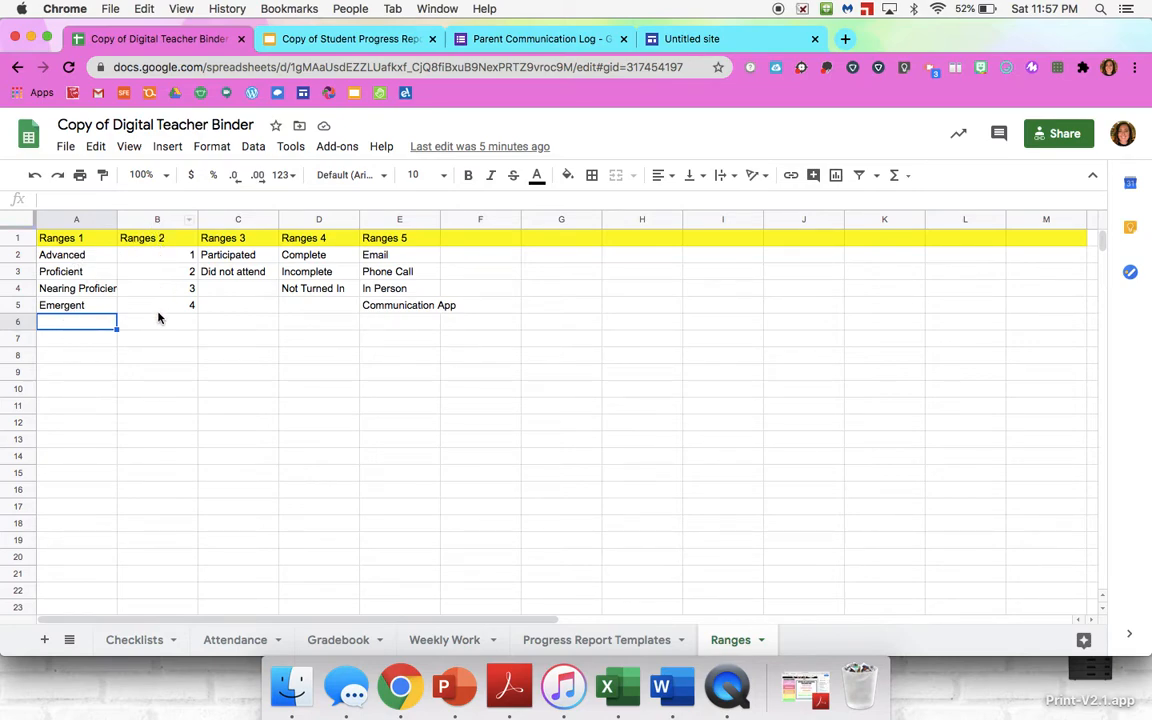
pyautogui.click(336, 641)
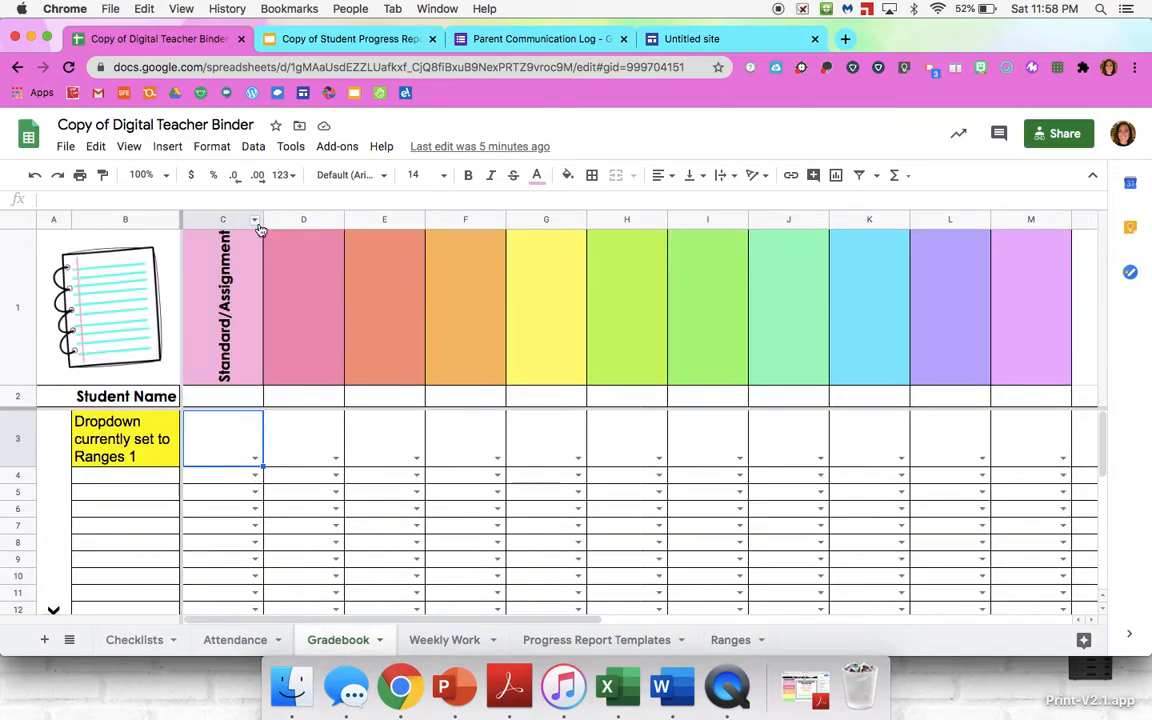
pyautogui.click(252, 146)
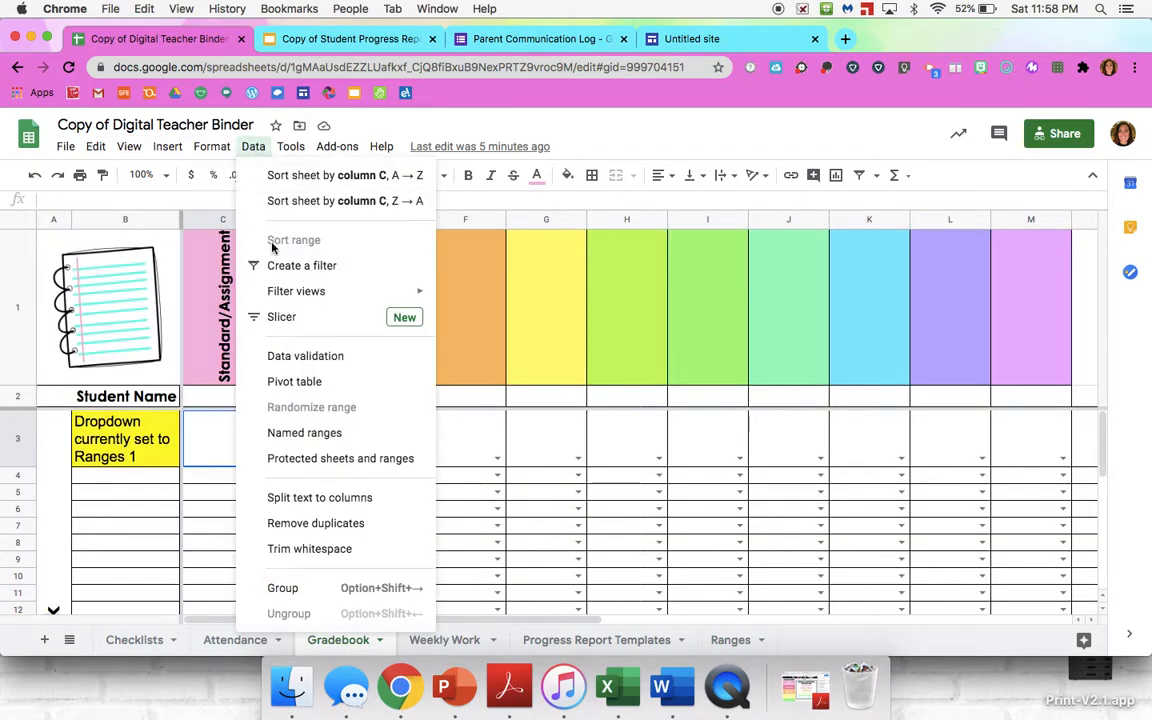
pyautogui.click(285, 356)
pyautogui.click(605, 347)
pyautogui.press('BackSpace')
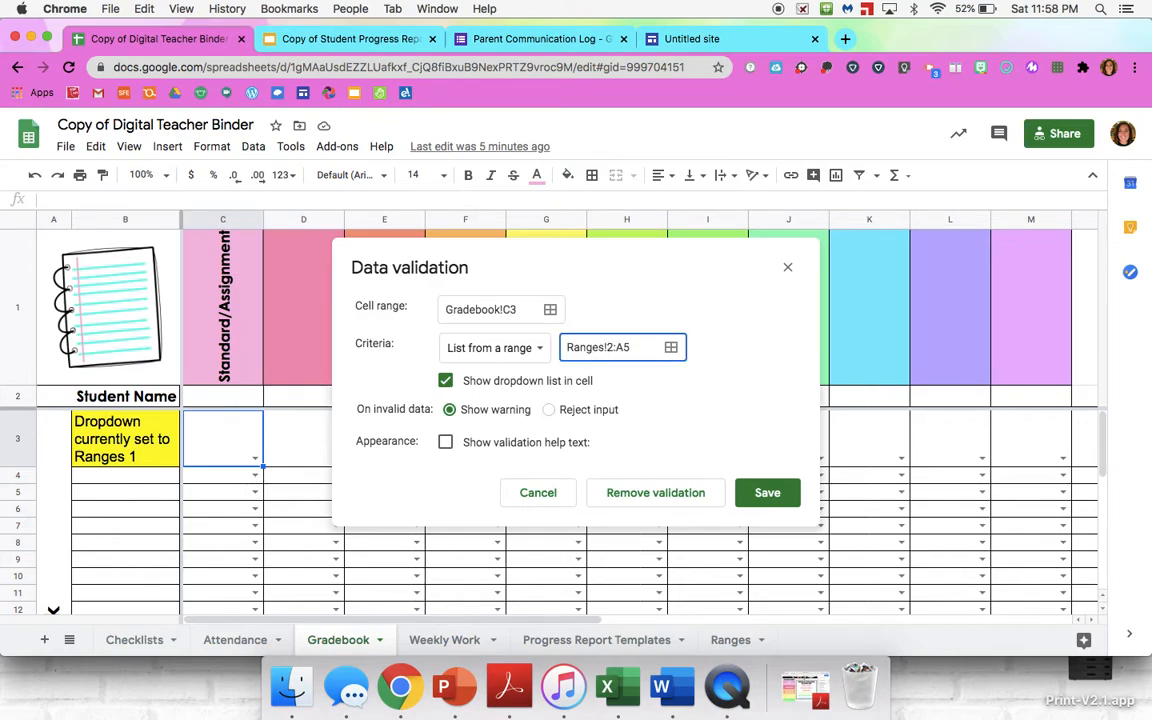
pyautogui.write('B')
pyautogui.press('BackSpace')
pyautogui.write('B')
pyautogui.click(767, 492)
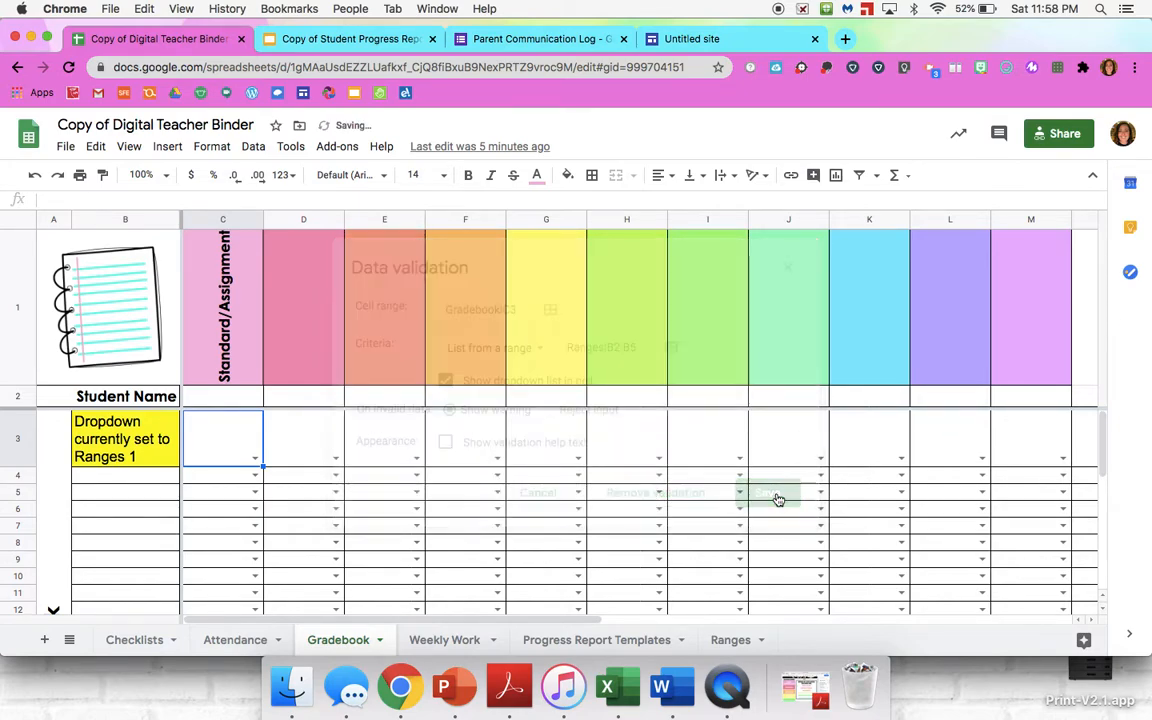
pyautogui.click(253, 458)
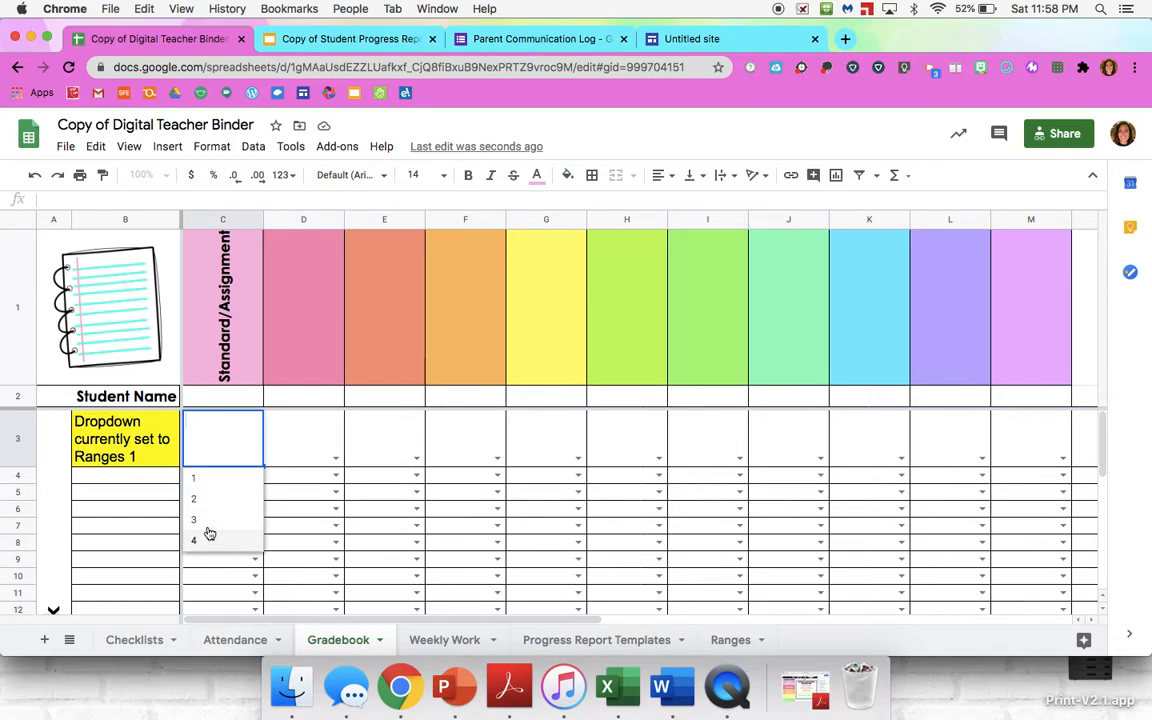
# - Review the data validation settings of Gradebook cell D5 and close them without changes
pyautogui.click(291, 498)
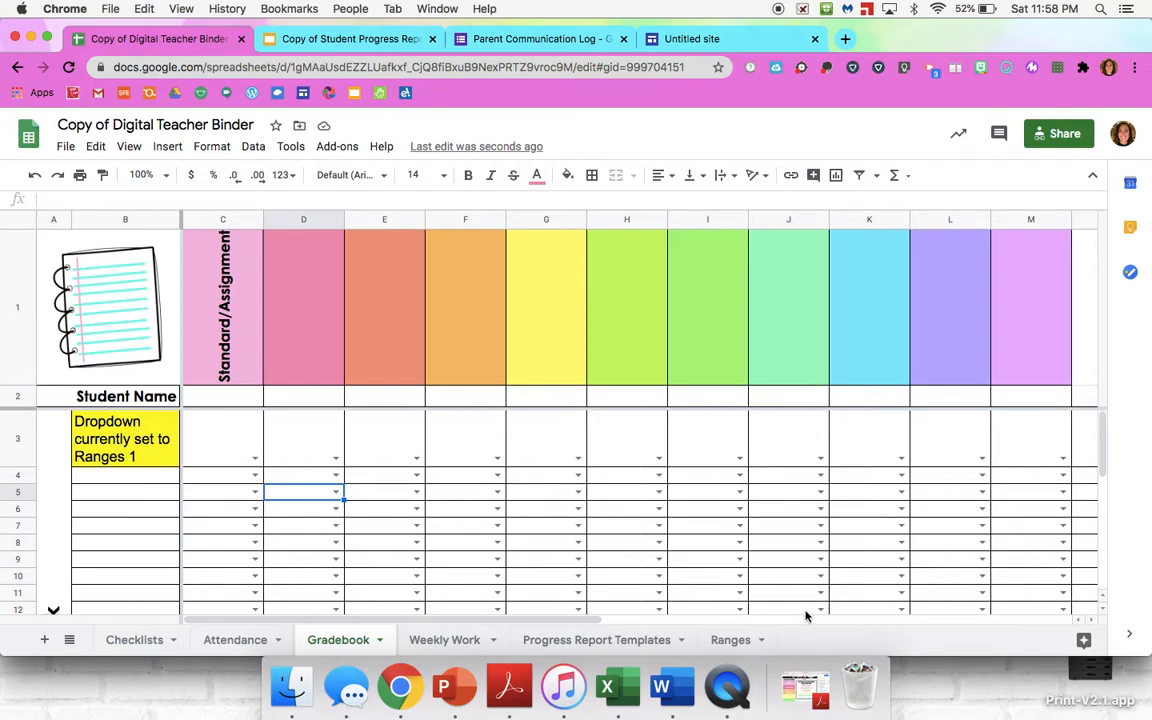
pyautogui.click(253, 148)
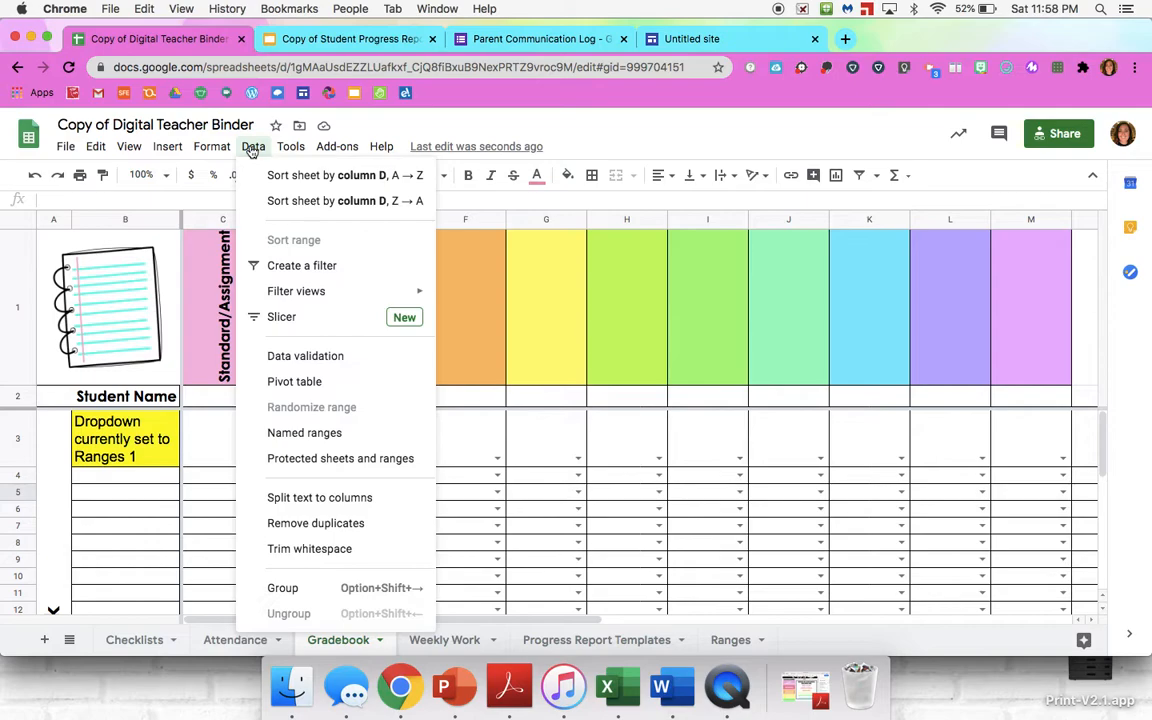
pyautogui.click(268, 355)
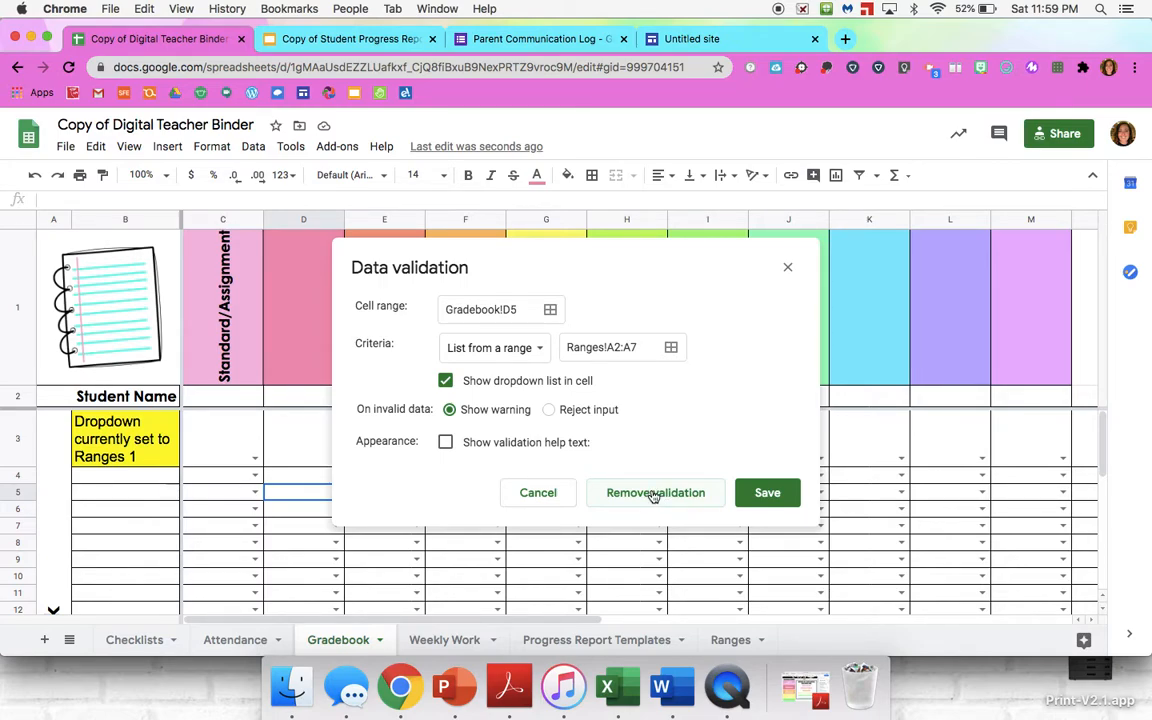
pyautogui.click(540, 491)
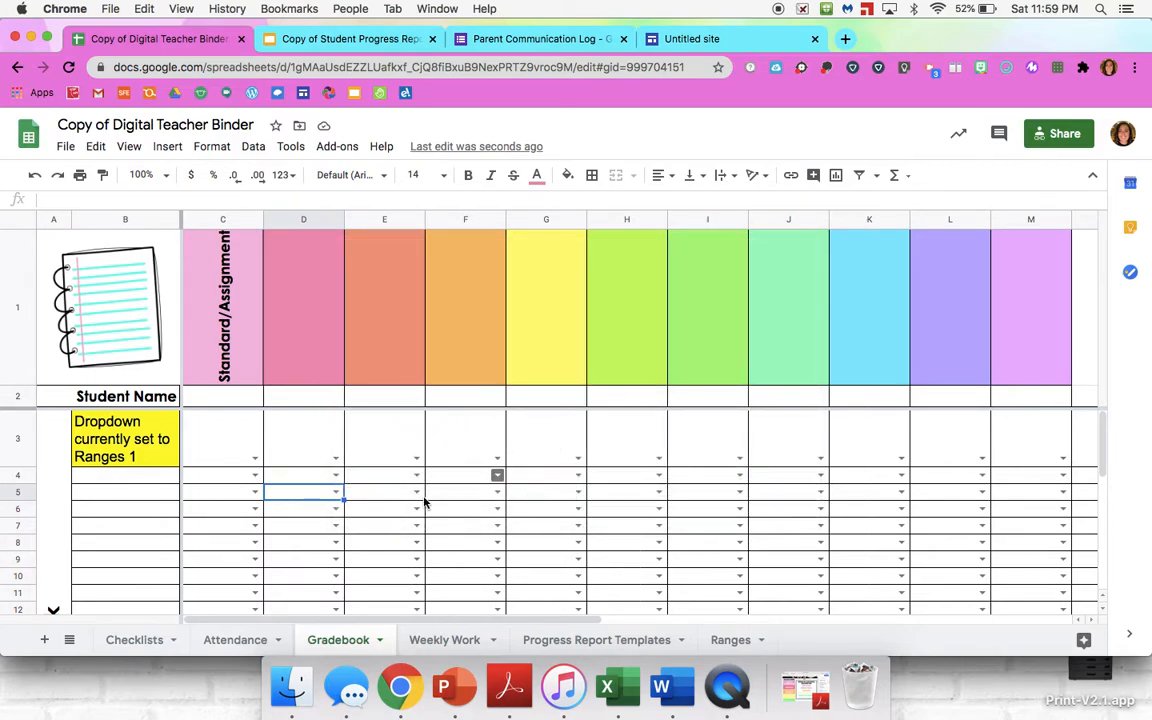
# - On the Weekly Work sheet, check cell C3's dropdown options and change the vertical title in column A to "Weekly Work Week 1"
pyautogui.click(447, 641)
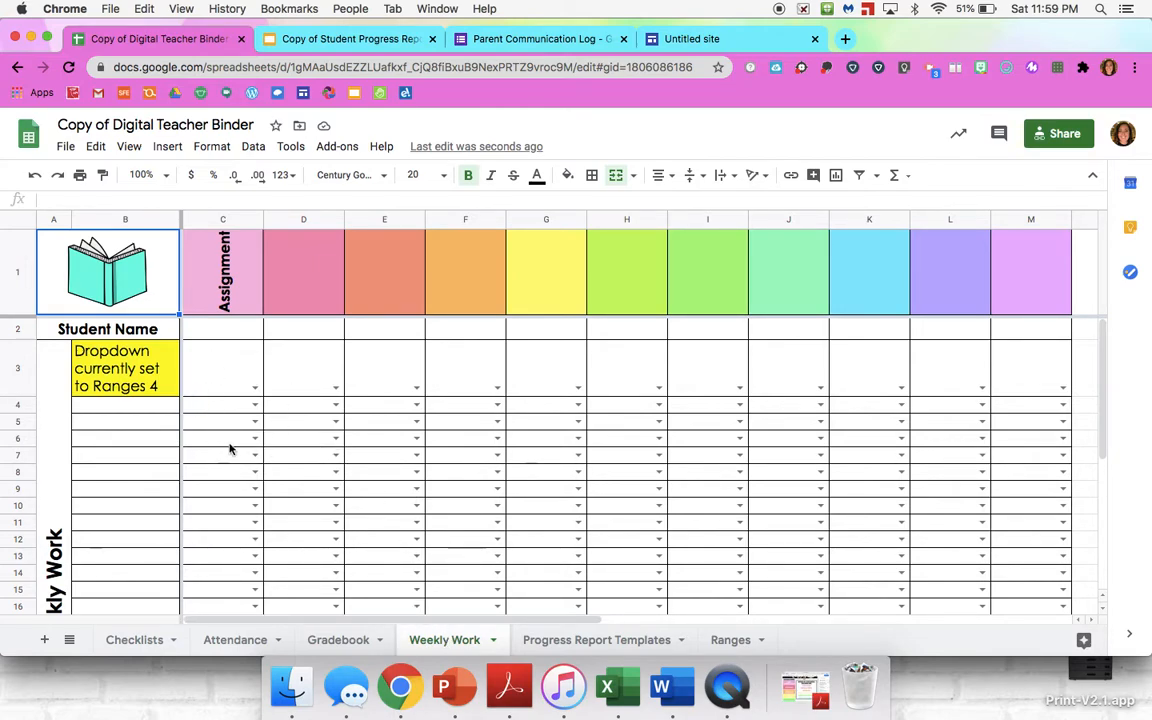
pyautogui.click(255, 389)
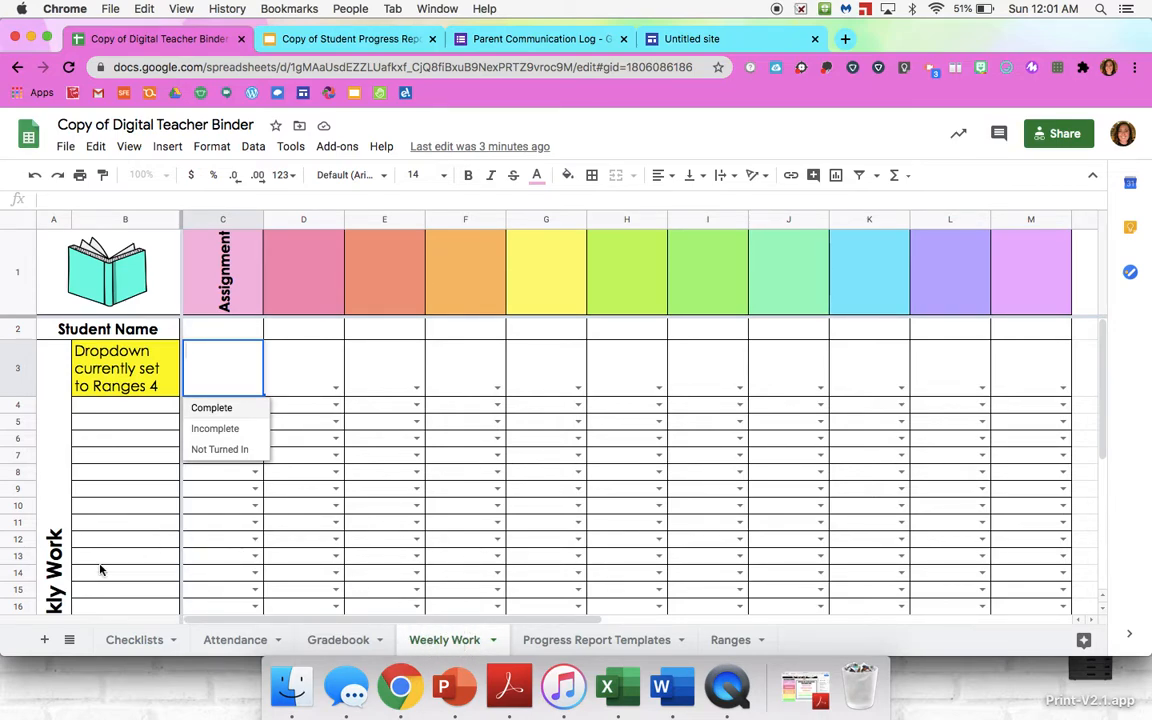
pyautogui.click(50, 525)
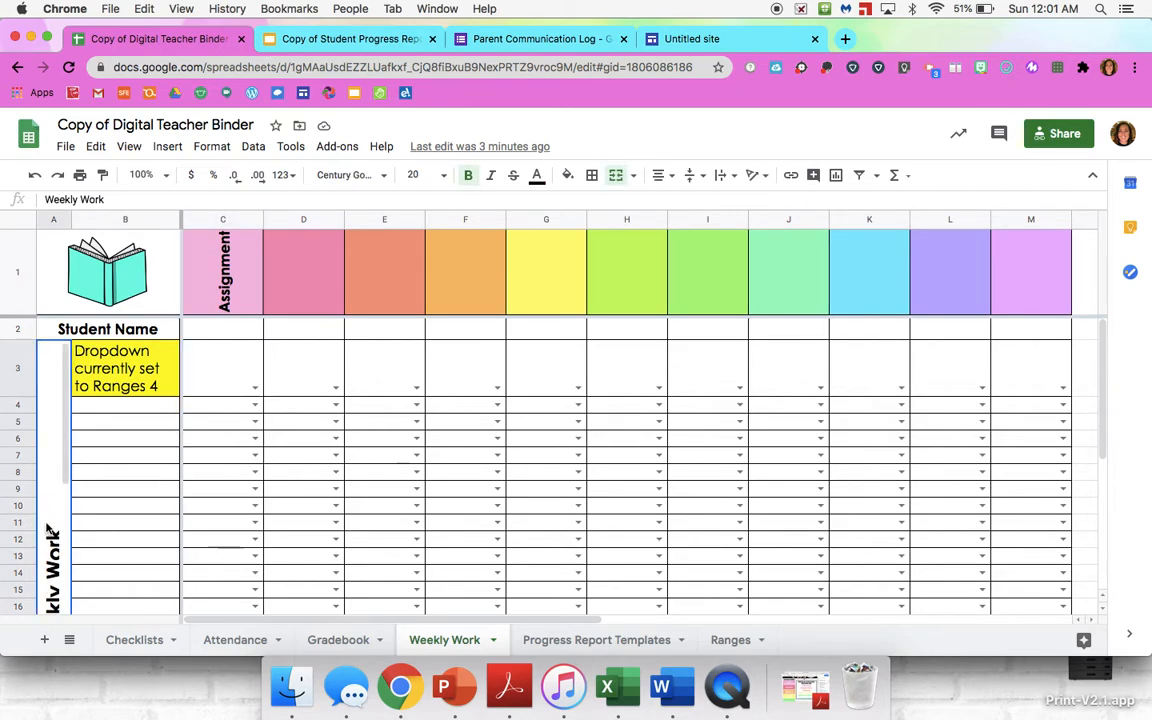
pyautogui.click(117, 199)
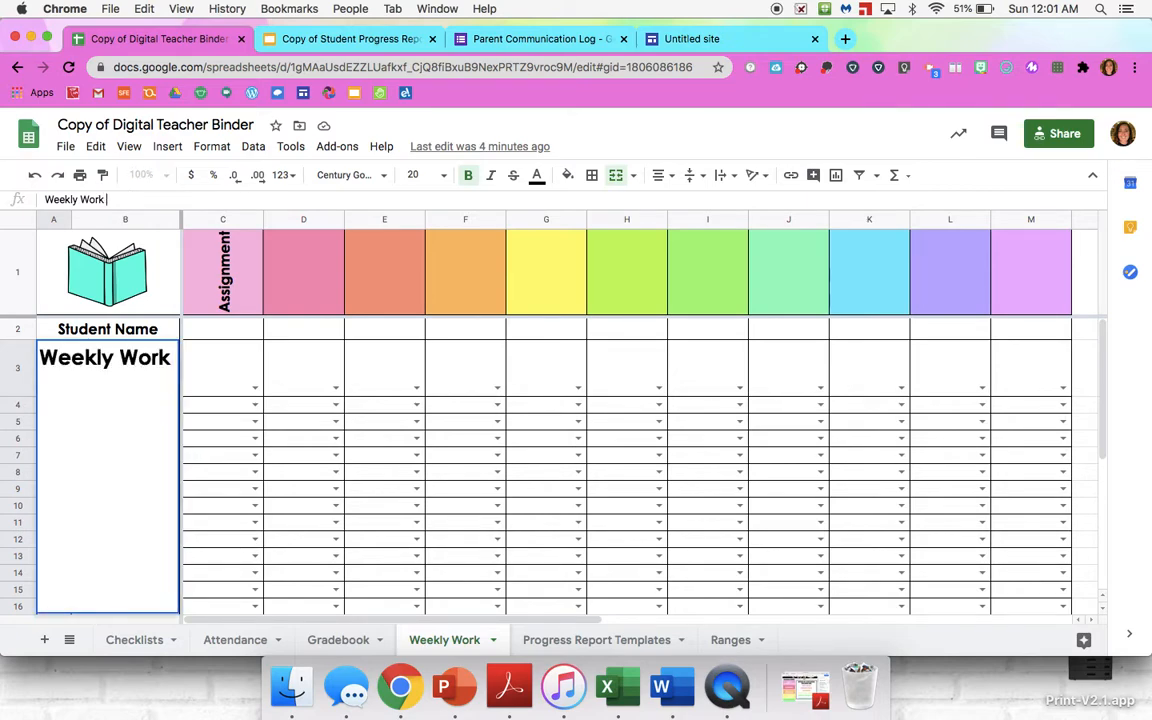
pyautogui.write('Week 1')
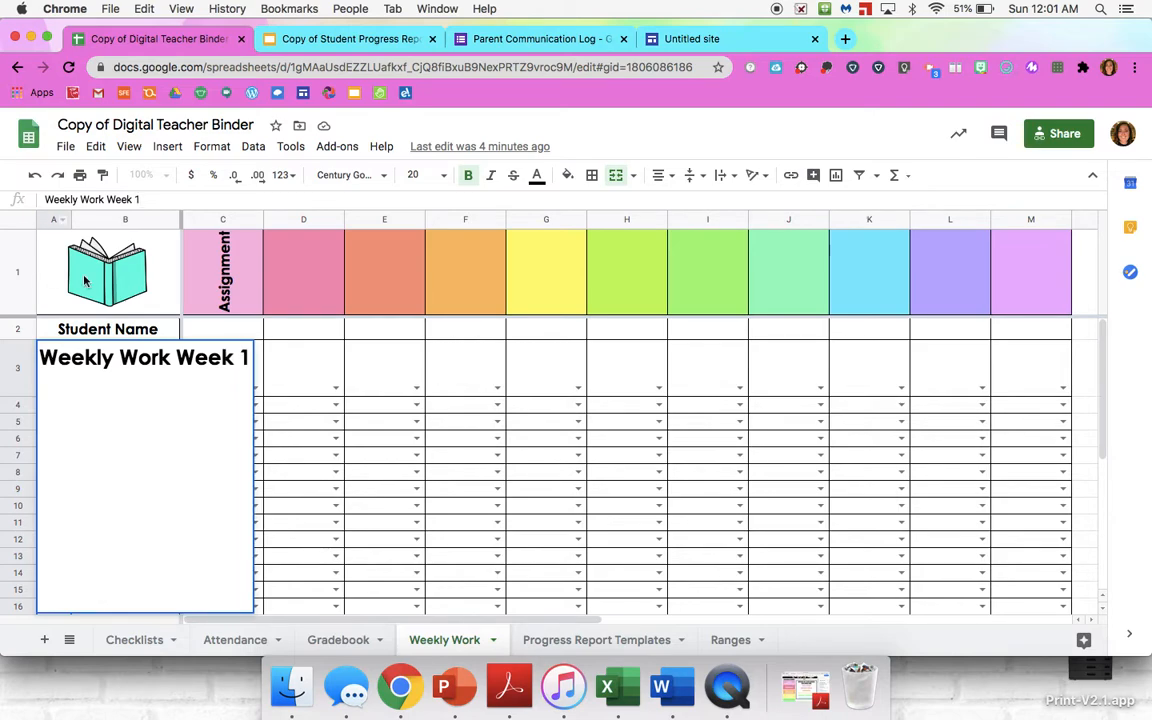
pyautogui.click(333, 474)
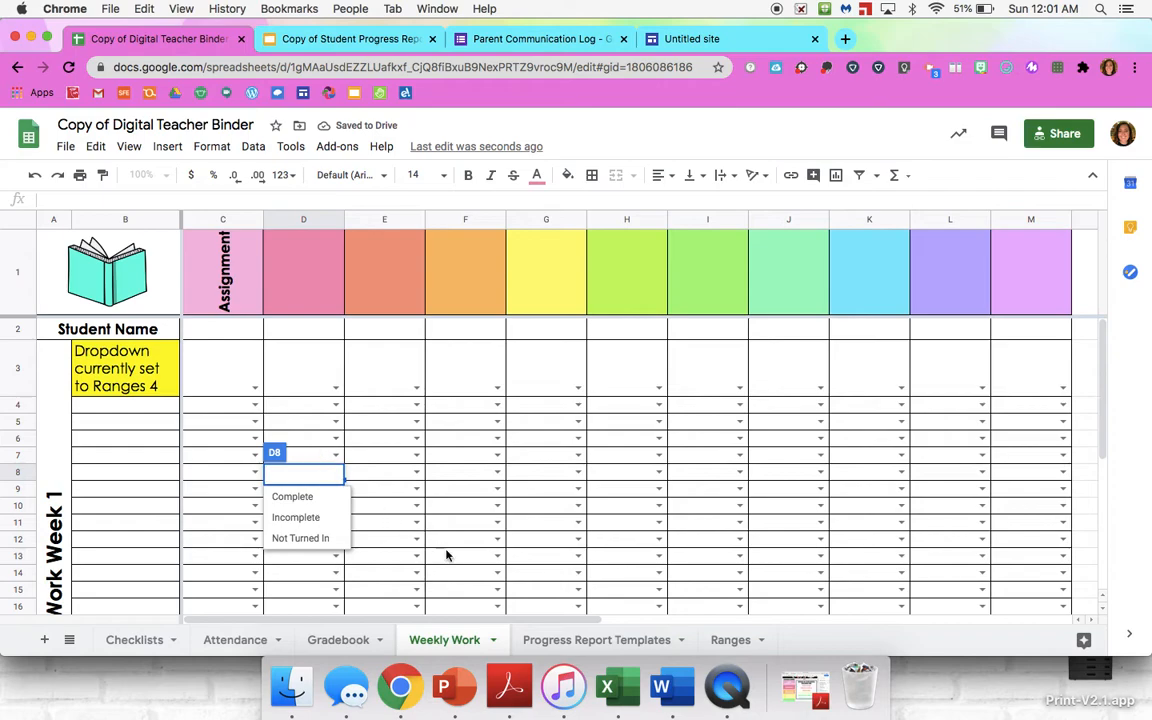
# - Duplicate the Weekly Work sheet
pyautogui.click(497, 645)
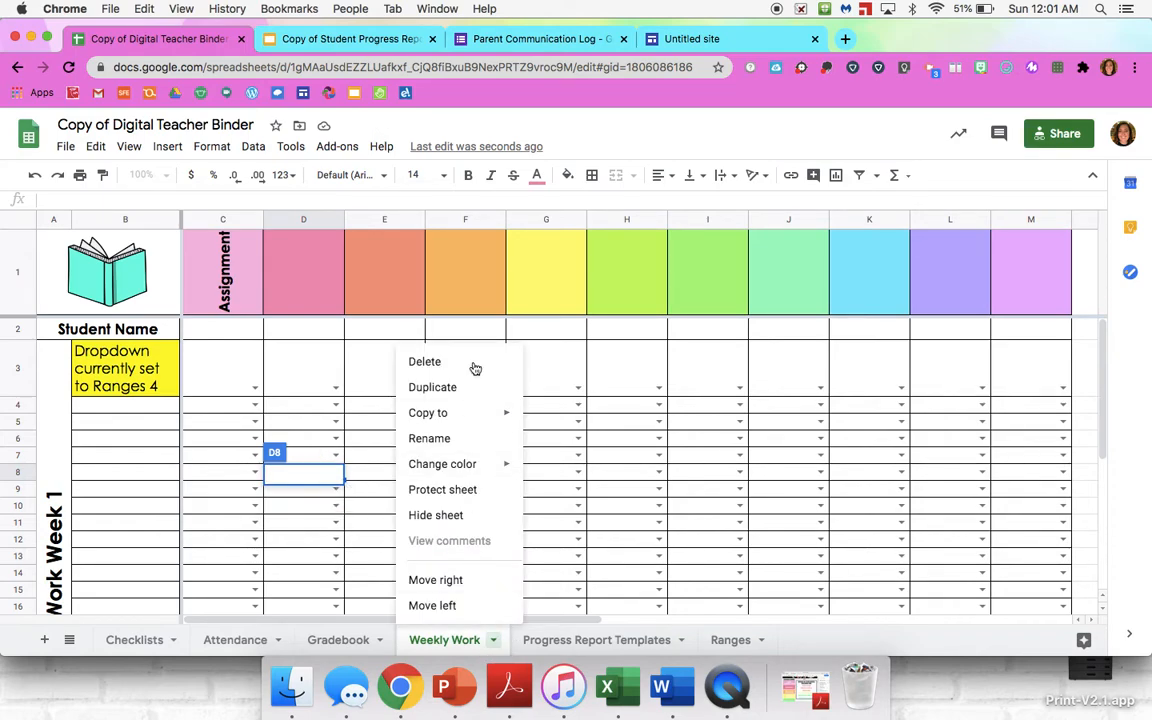
pyautogui.moveTo(460, 416)
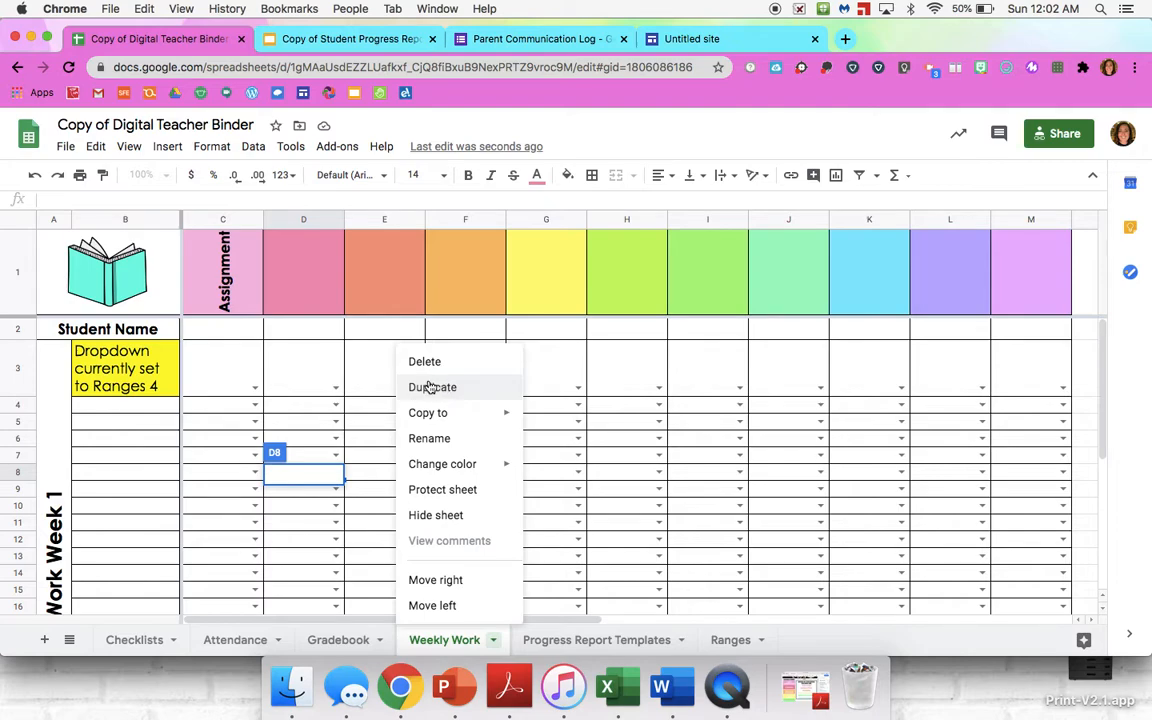
pyautogui.click(431, 388)
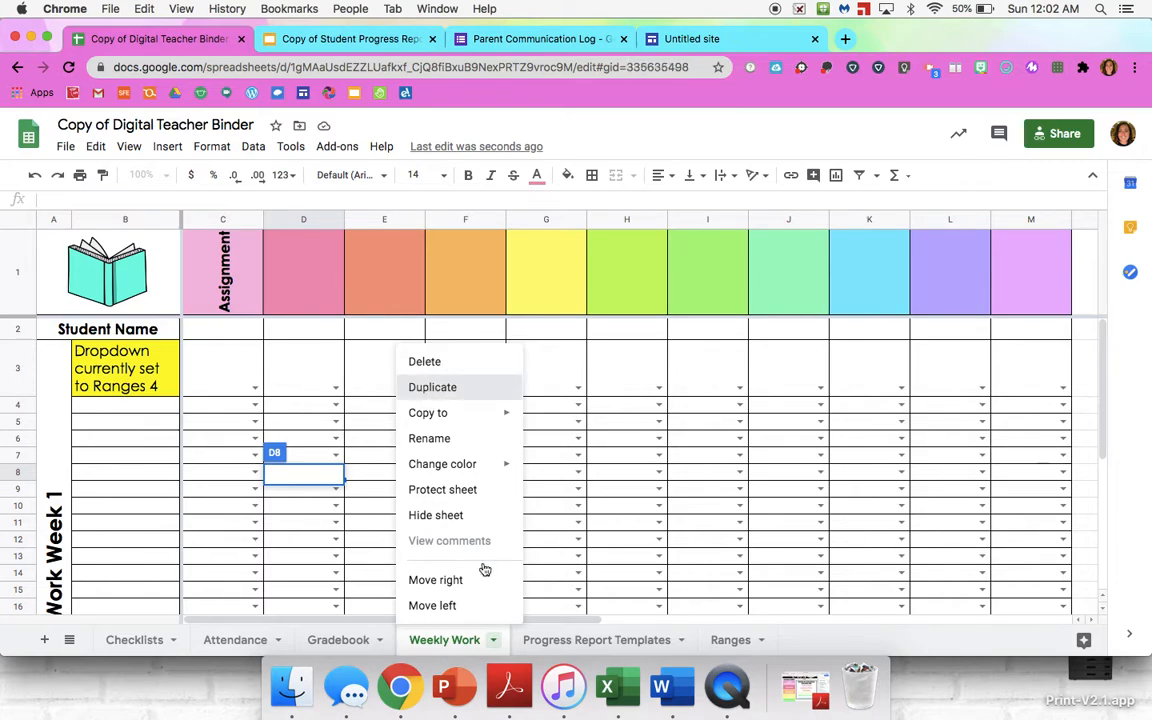
# - Rename the original Weekly Work sheet as "Weekly Work Week 1"
pyautogui.click(494, 642)
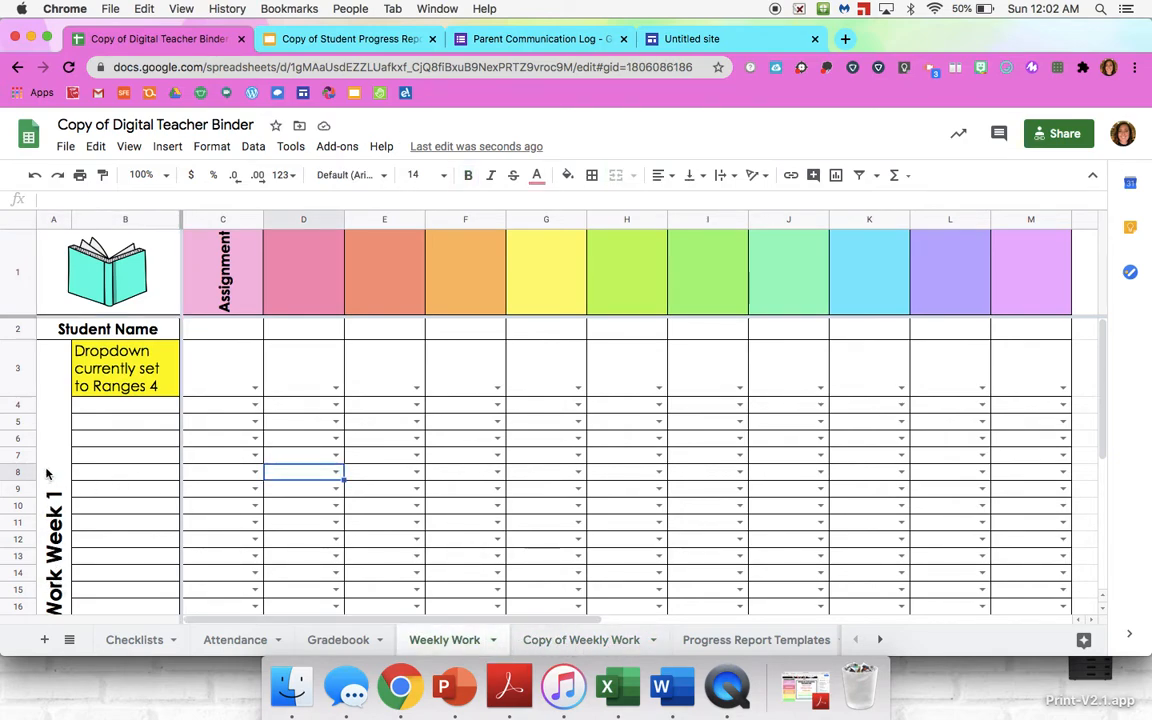
pyautogui.click(496, 642)
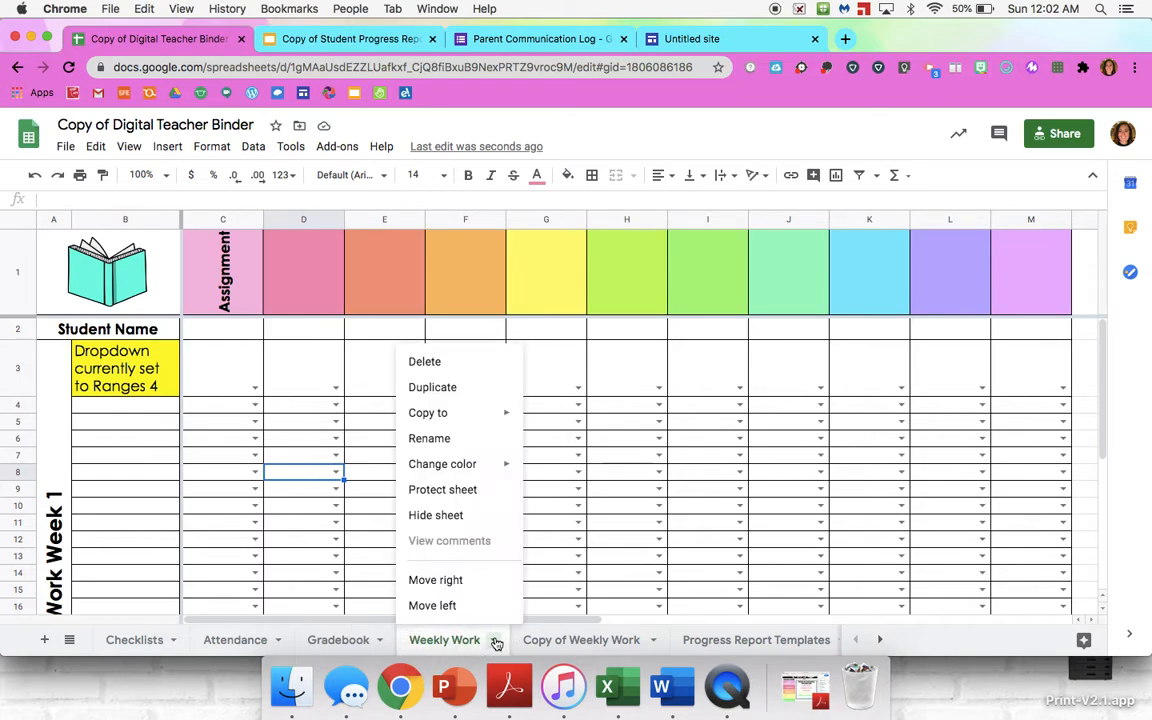
pyautogui.click(433, 438)
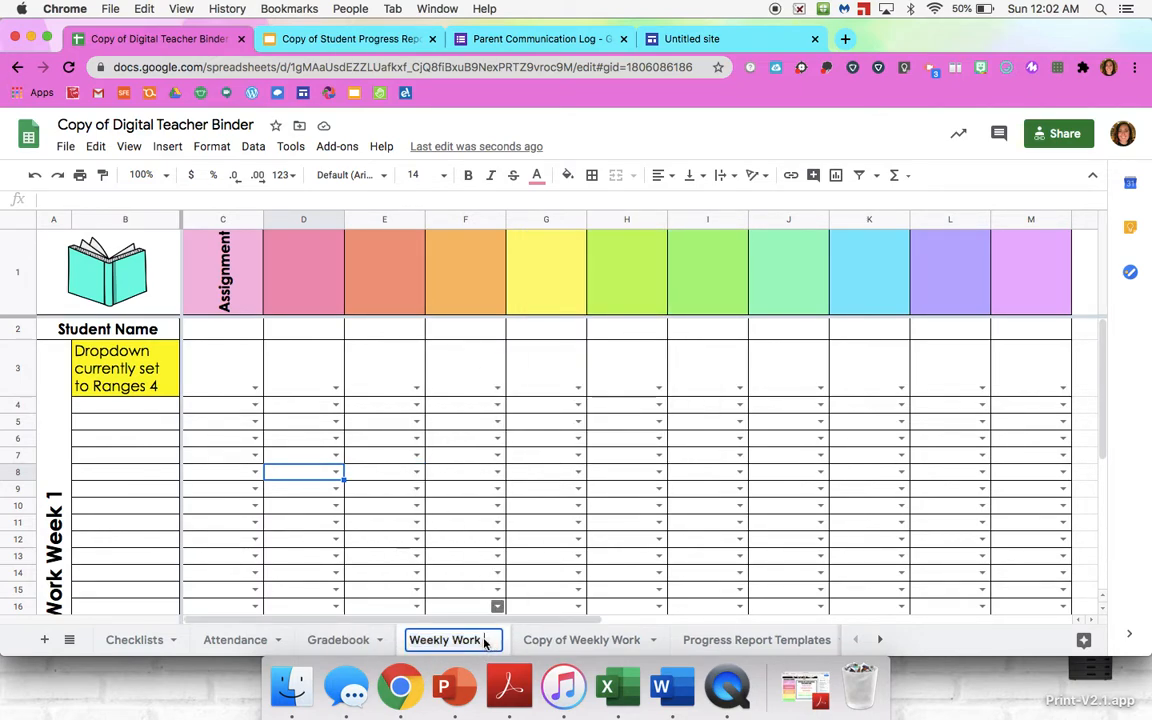
pyautogui.write('Week')
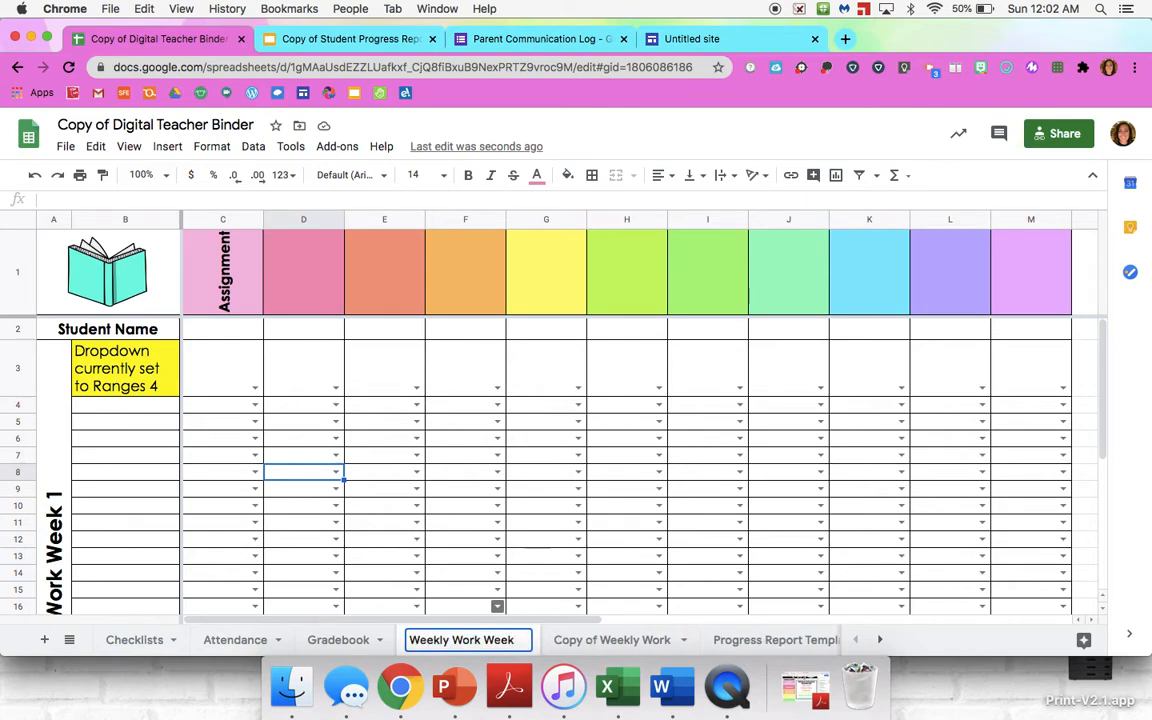
pyautogui.write(' 1')
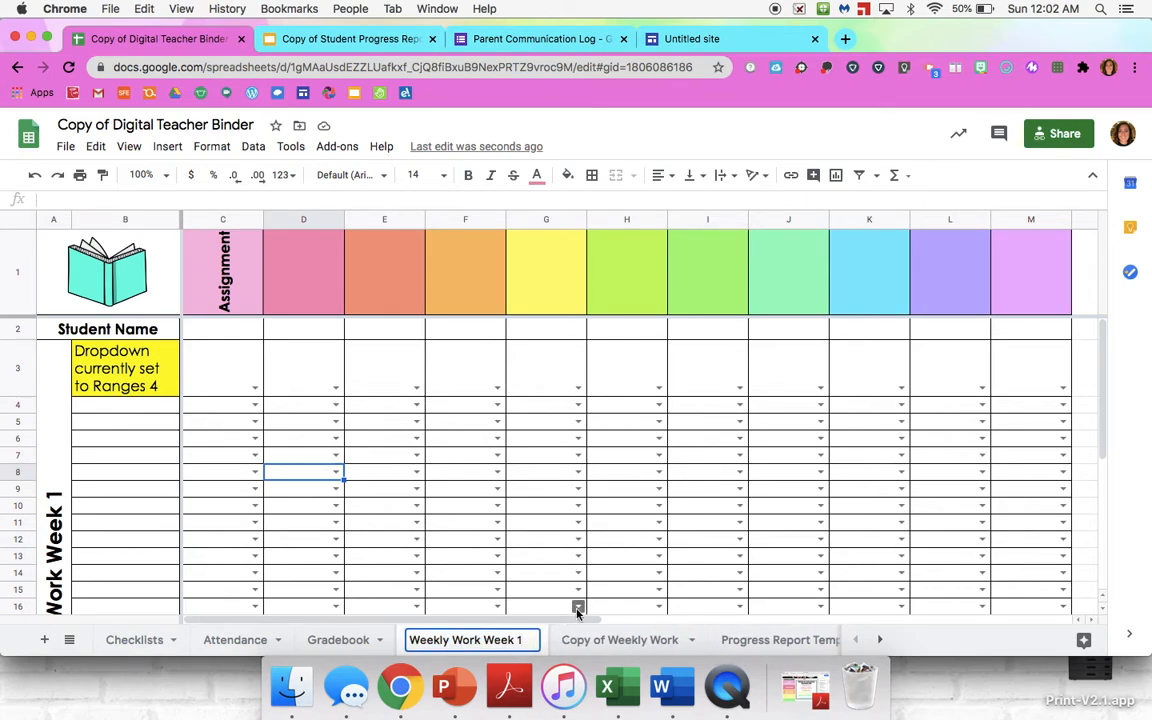
pyautogui.click(579, 607)
# - Rename the duplicated sheet, Copy of Weekly Work, as "Weekly Work Week 2"
pyautogui.click(590, 641)
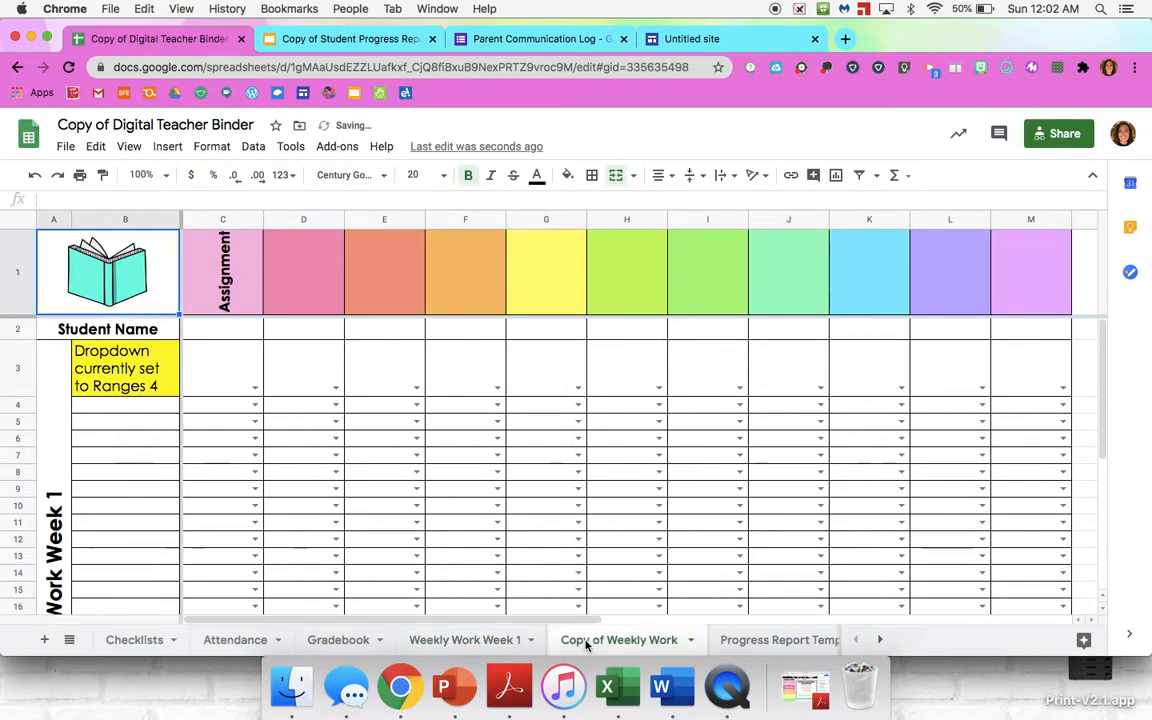
pyautogui.click(690, 640)
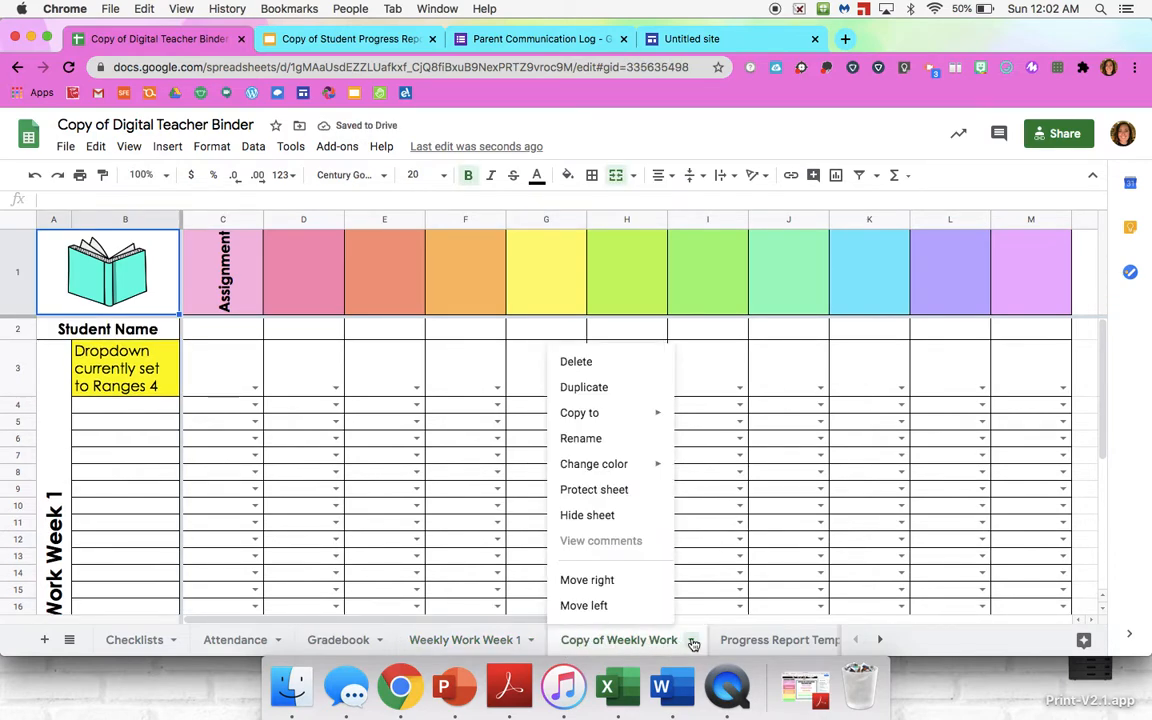
pyautogui.click(588, 440)
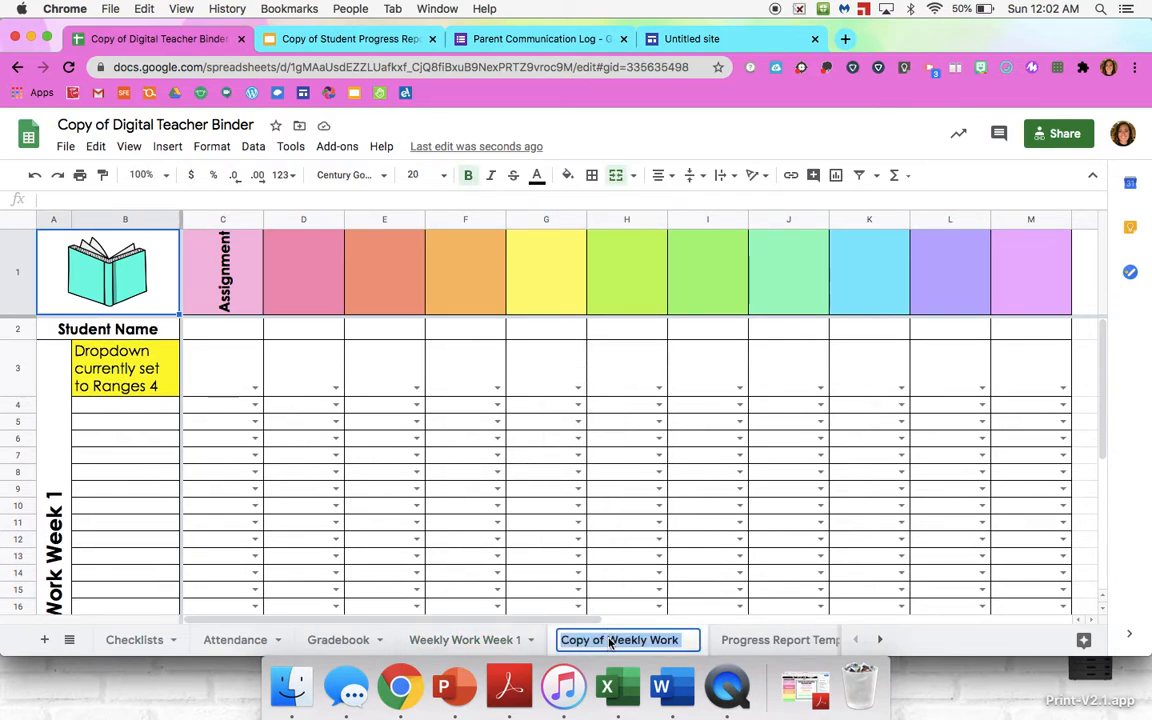
pyautogui.click(610, 641)
pyautogui.press('BackSpace')
pyautogui.press('BackSpace')
pyautogui.press('BackSpace')
pyautogui.press('BackSpace')
pyautogui.press('BackSpace')
pyautogui.press('BackSpace')
pyautogui.press('BackSpace')
pyautogui.press('BackSpace')
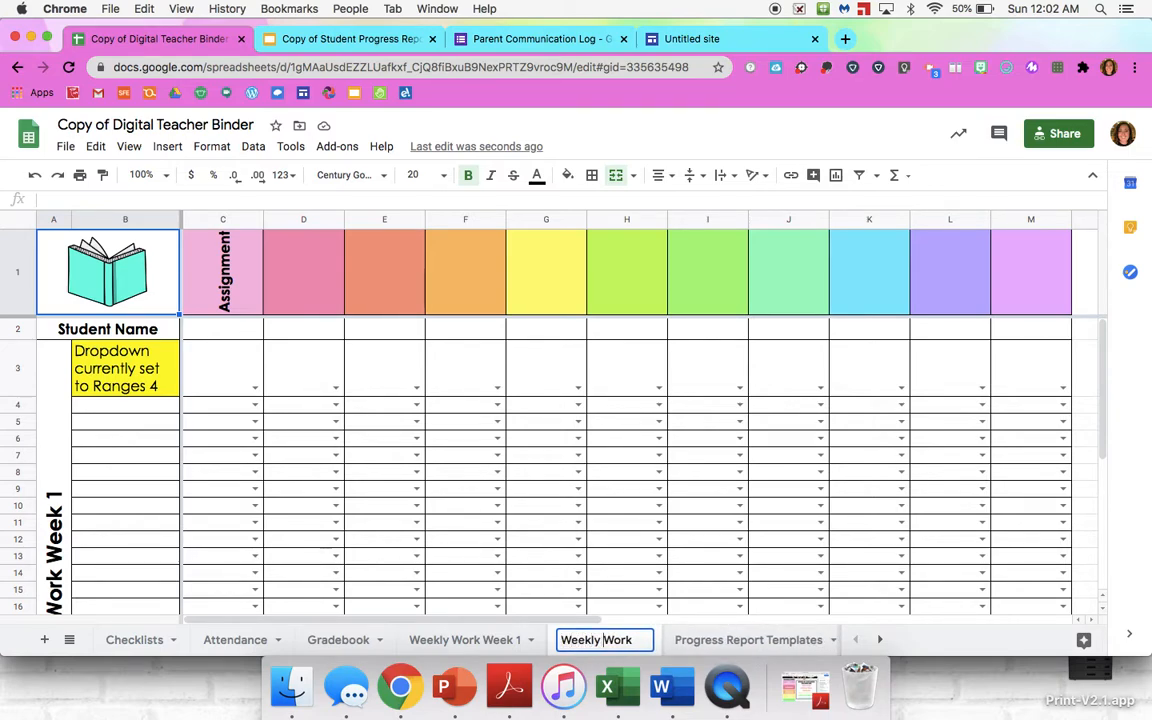
pyautogui.press('End')
pyautogui.write('Week')
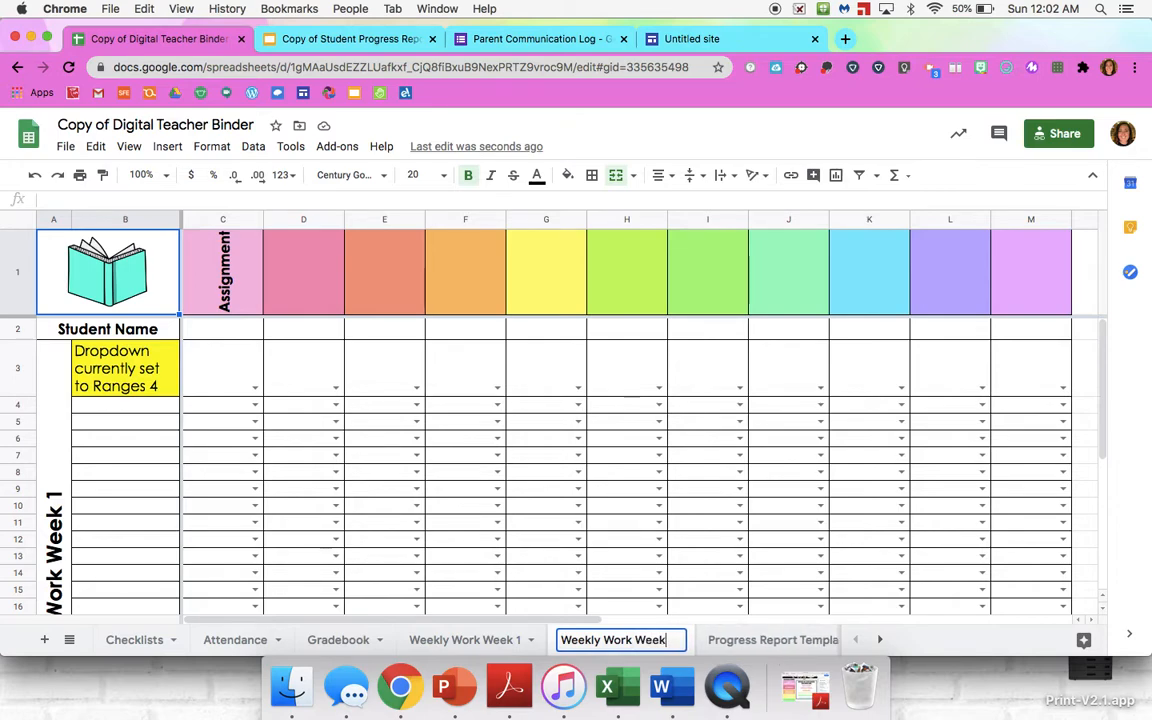
pyautogui.write(' 2')
pyautogui.press('Return')
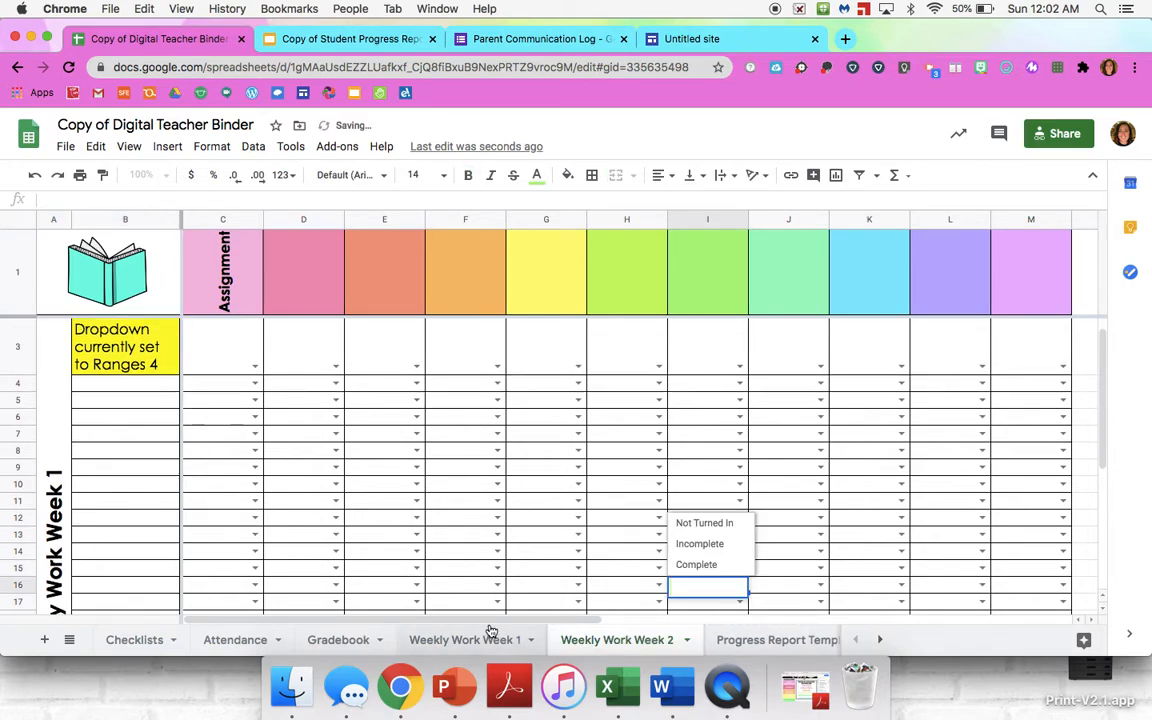
pyautogui.click(597, 638)
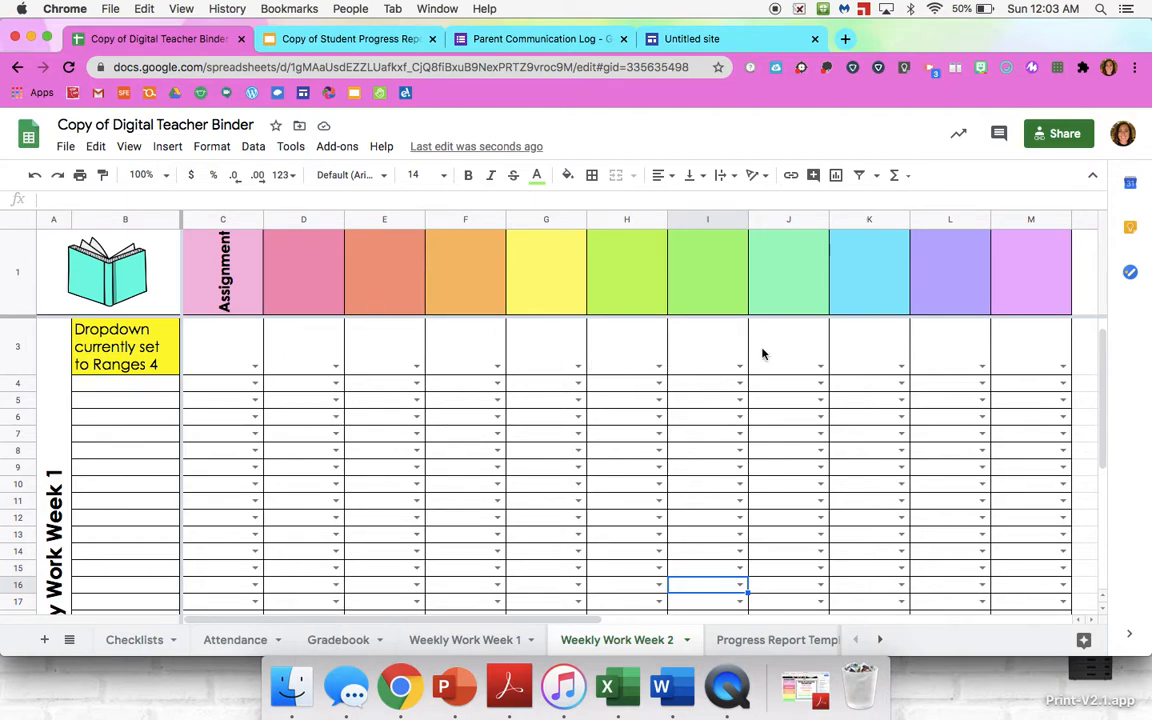
# - Copy the Assignment column C of Weekly Work Week 2 into the empty column N after the last coloured column
pyautogui.hscroll(10, 828, 360)
pyautogui.hscroll(-10, 828, 360)
pyautogui.click(214, 220)
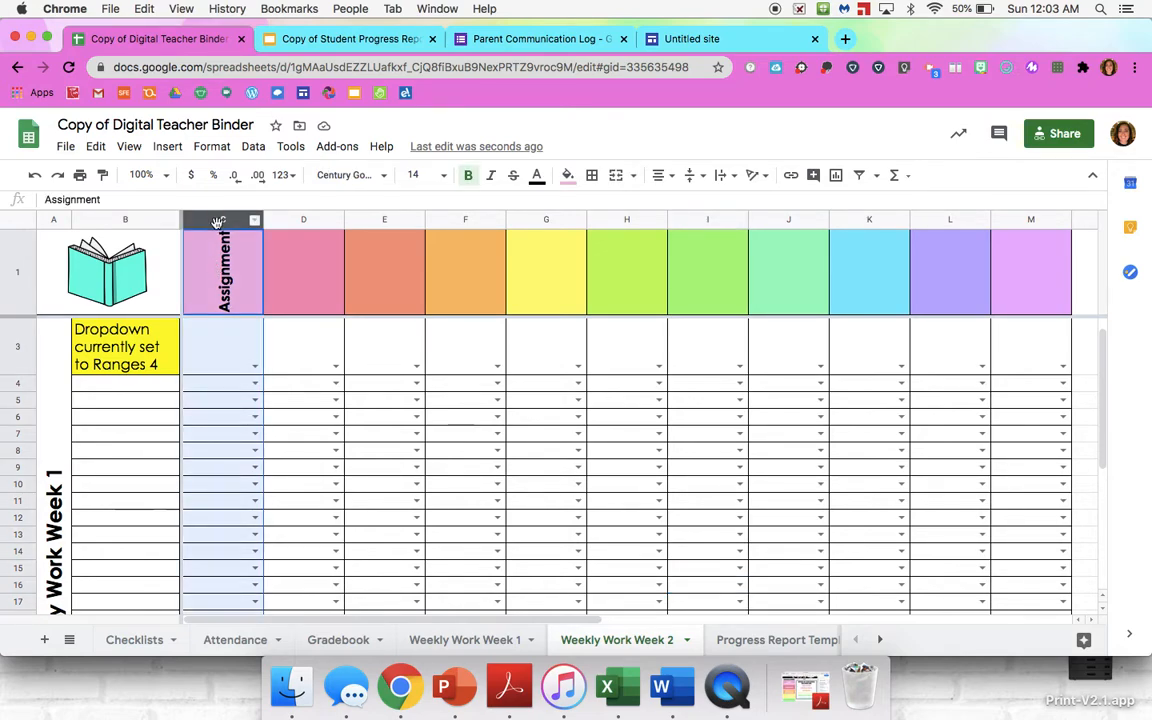
pyautogui.press('super+c')
pyautogui.click(1080, 220)
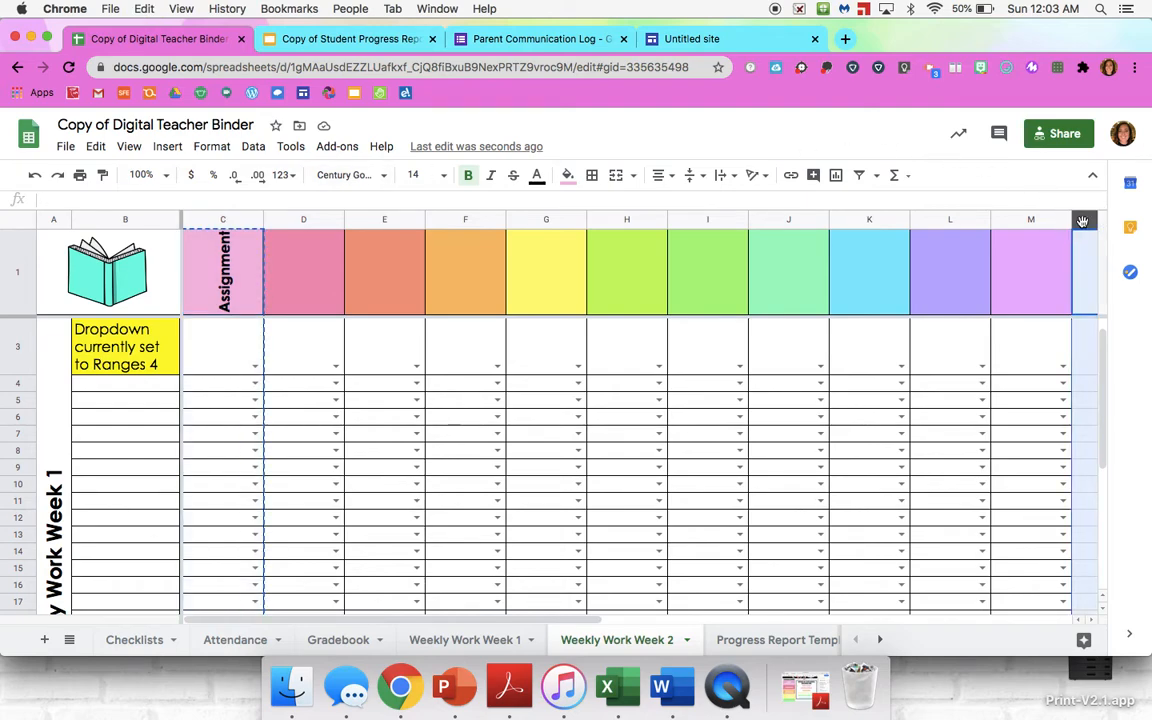
pyautogui.press('super+v')
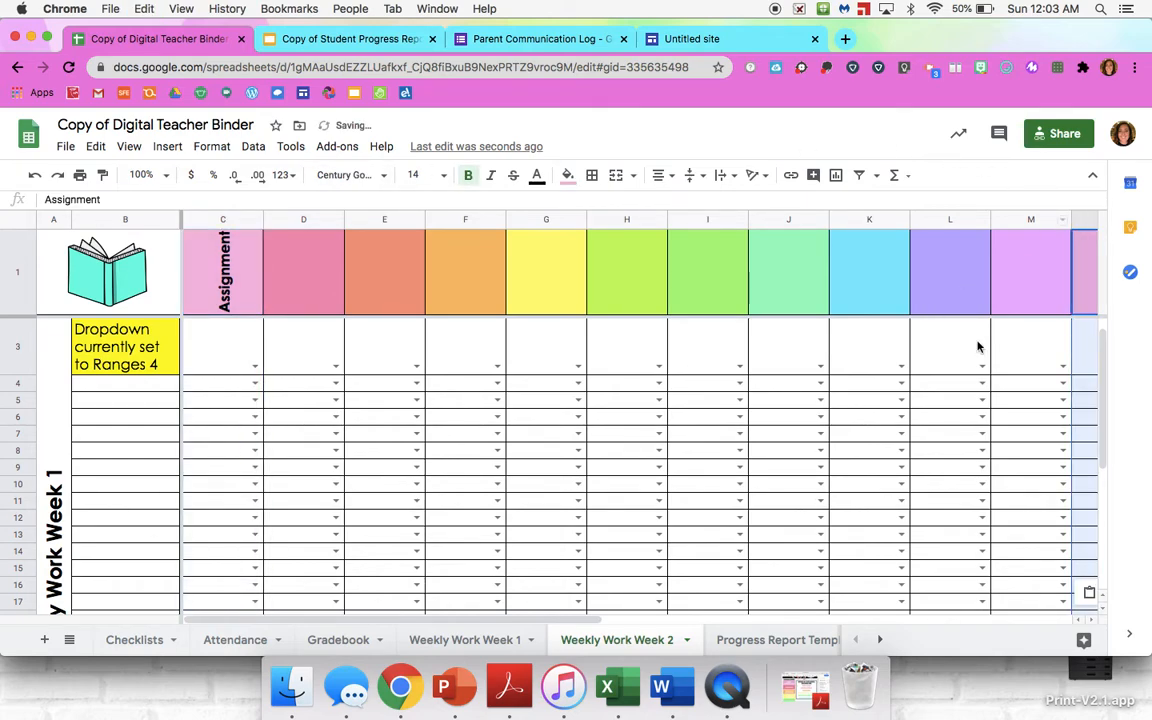
pyautogui.click(650, 339)
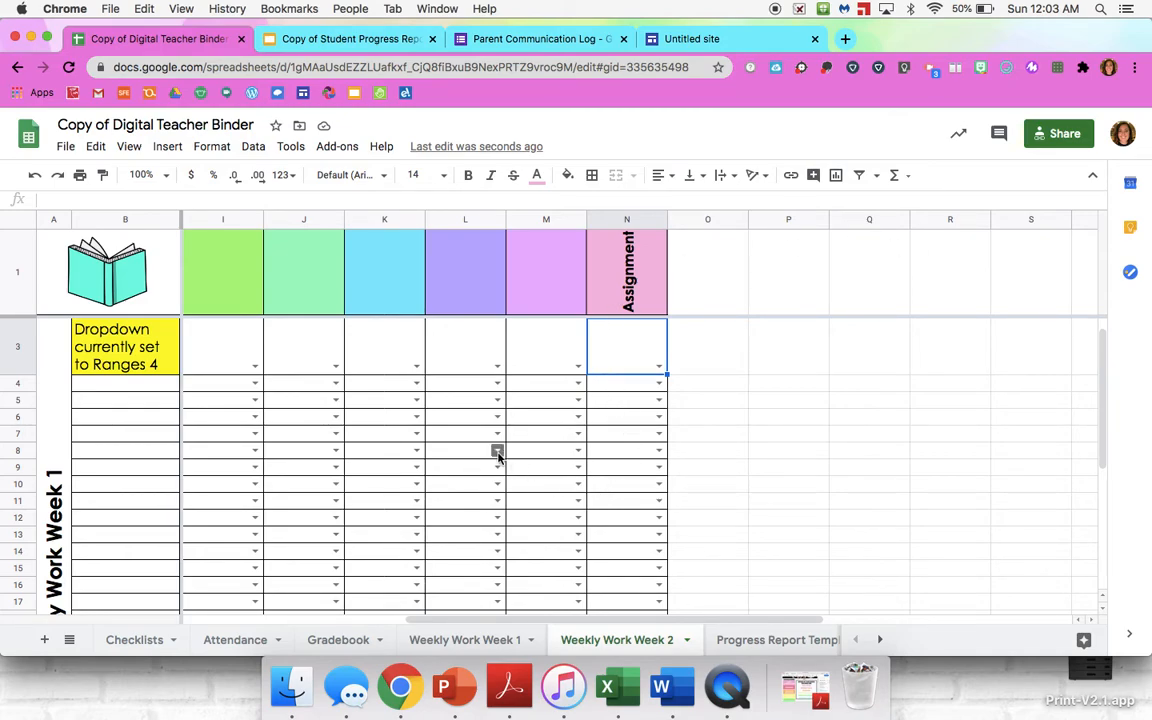
# - On the Progress Report Templates sheet, set the first Live Lesson's dropdown in B2 to Participated
pyautogui.click(736, 641)
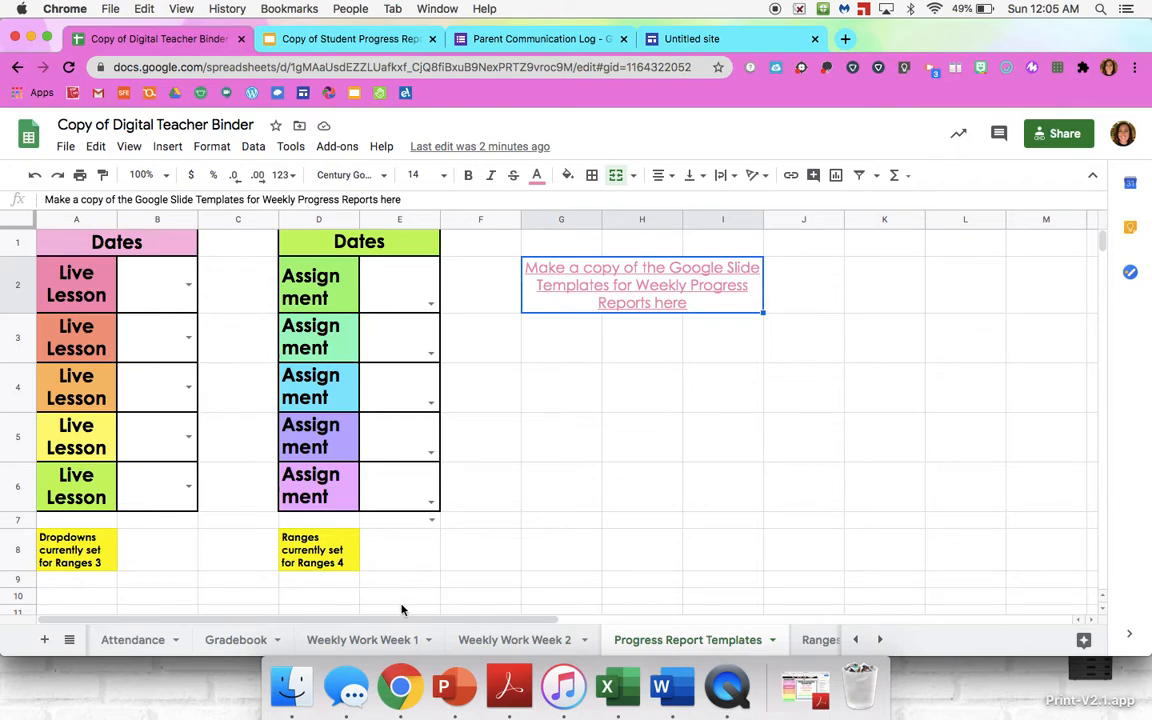
pyautogui.click(496, 642)
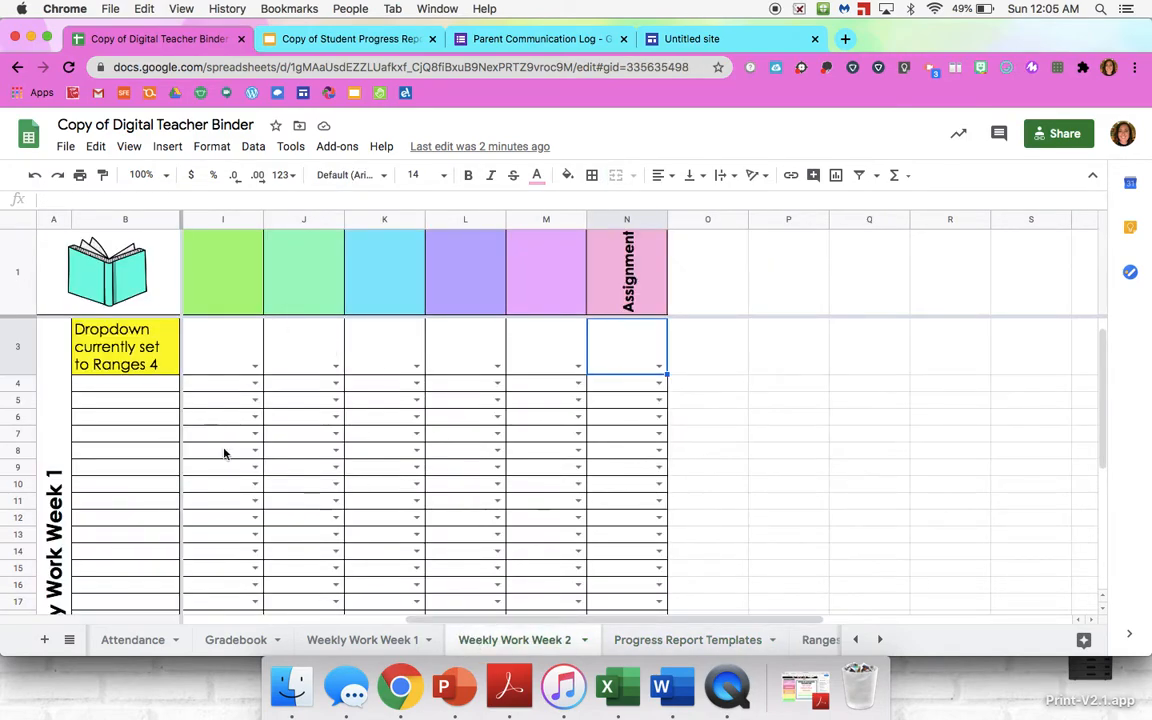
pyautogui.click(667, 641)
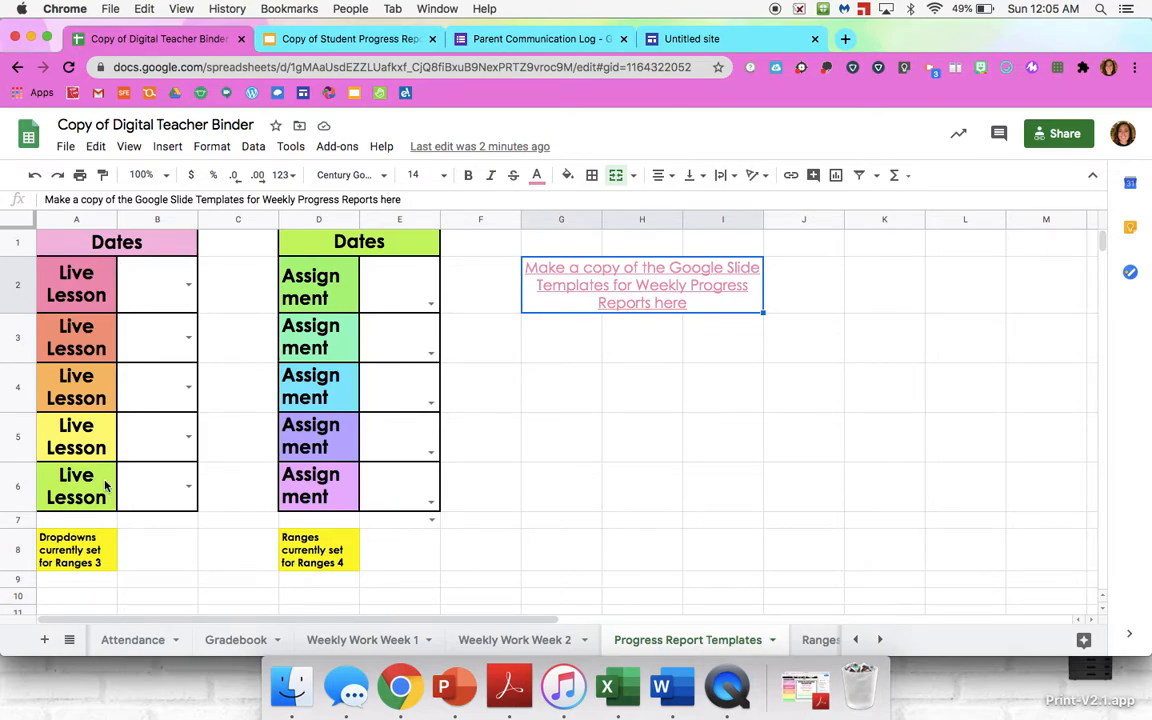
pyautogui.click(187, 287)
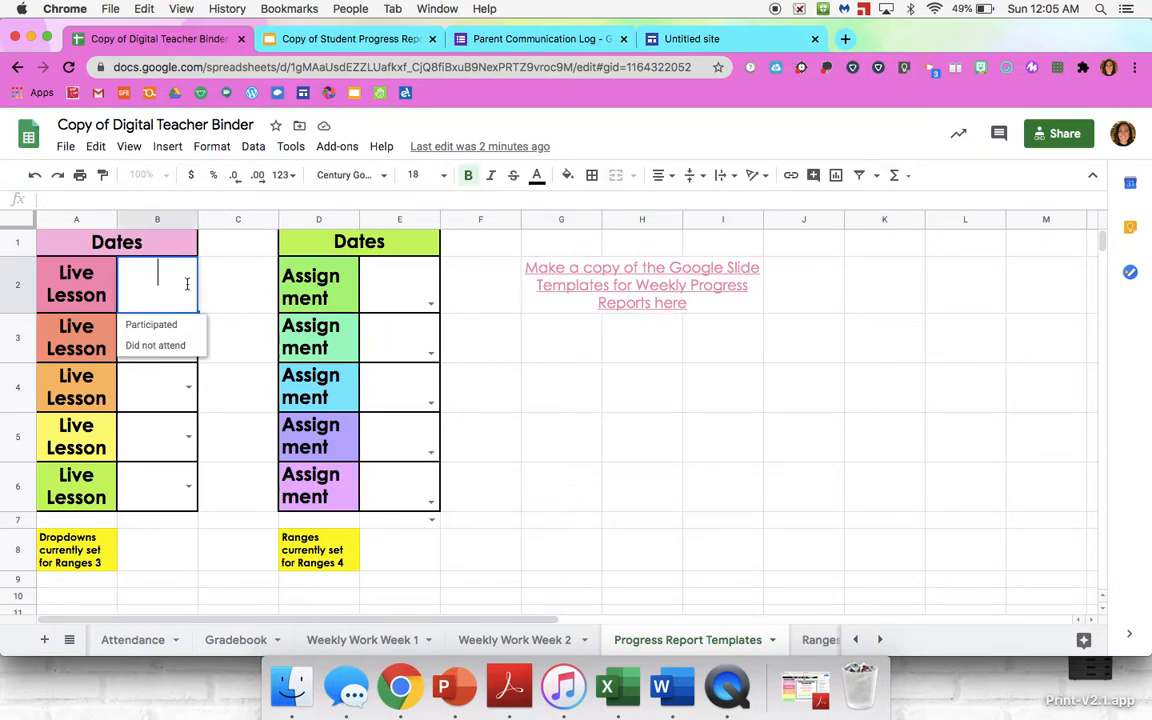
pyautogui.click(155, 328)
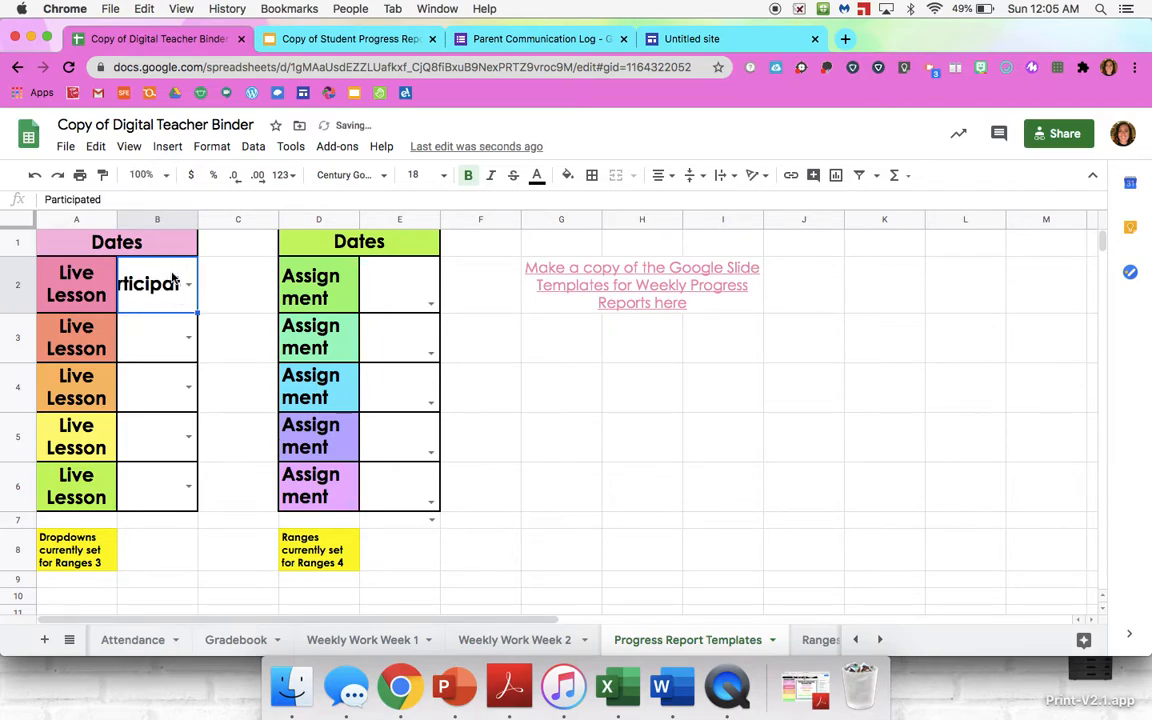
# - Examine the two Dates headers, the first Assignment label and the dropdown options in E2 without changing them
pyautogui.click(101, 234)
pyautogui.doubleClick(58, 199)
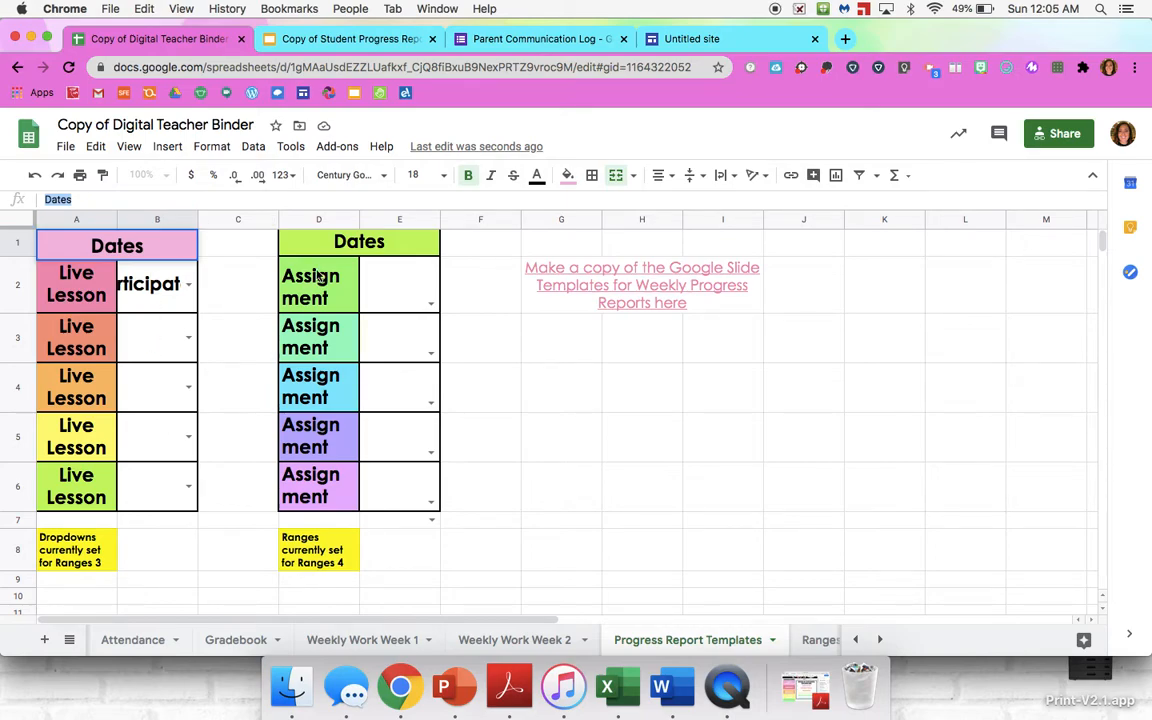
pyautogui.click(368, 250)
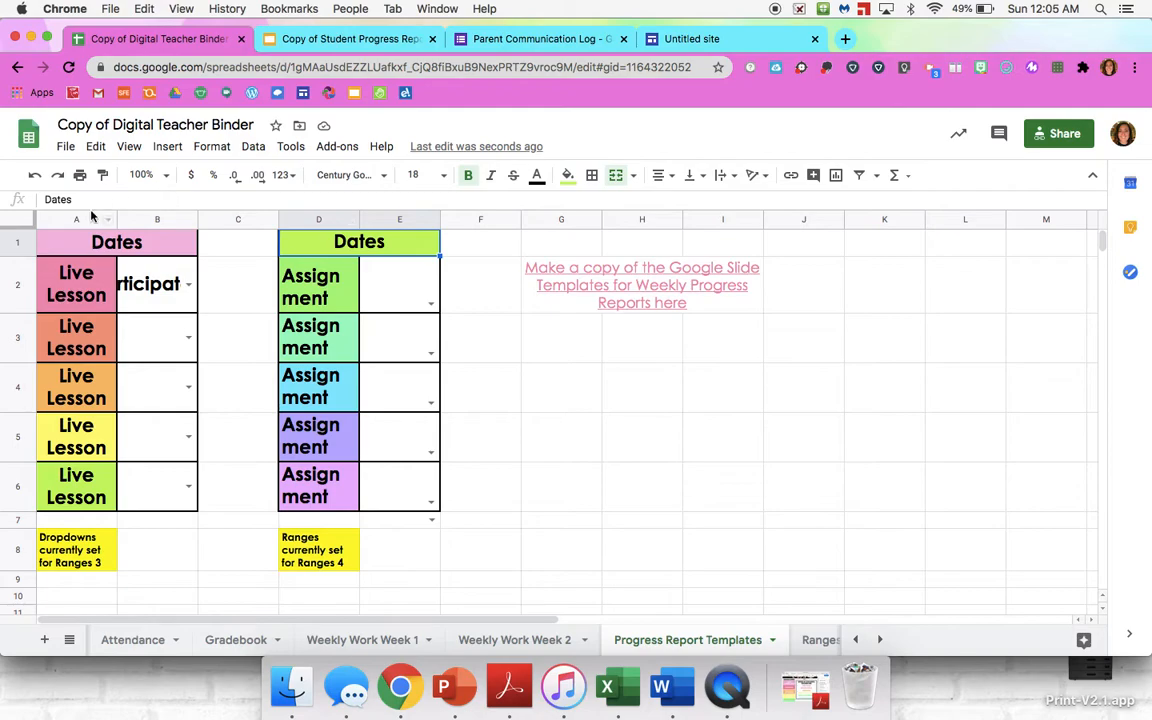
pyautogui.click(329, 302)
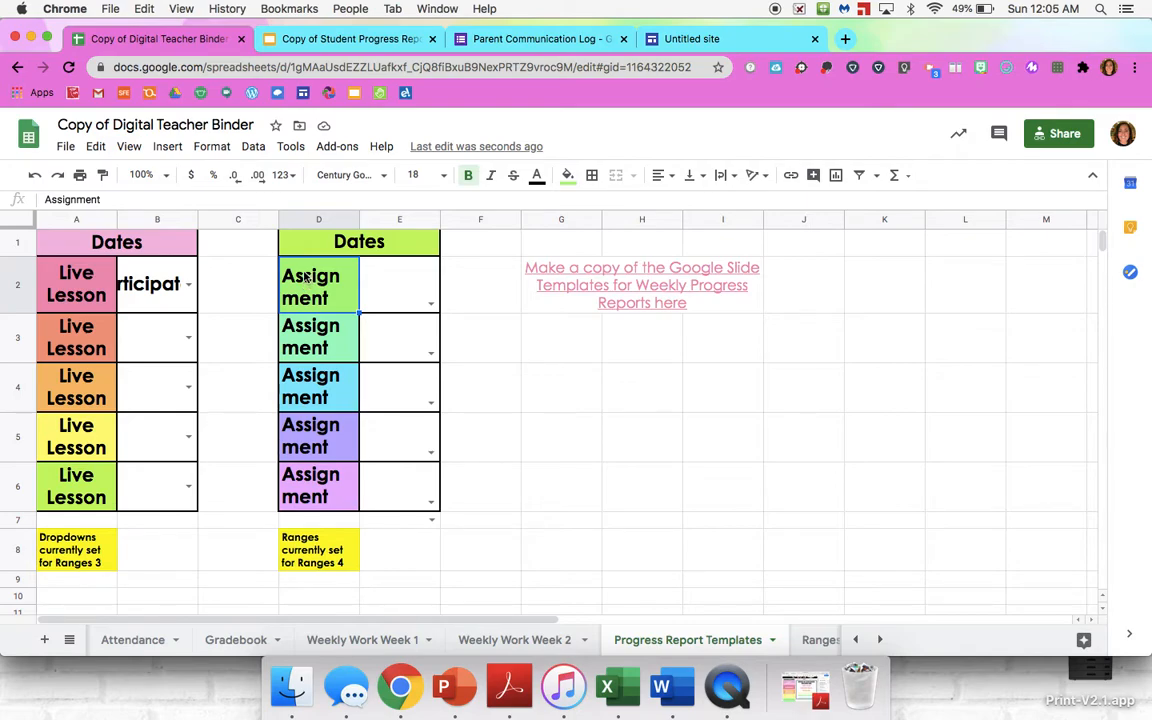
pyautogui.click(433, 304)
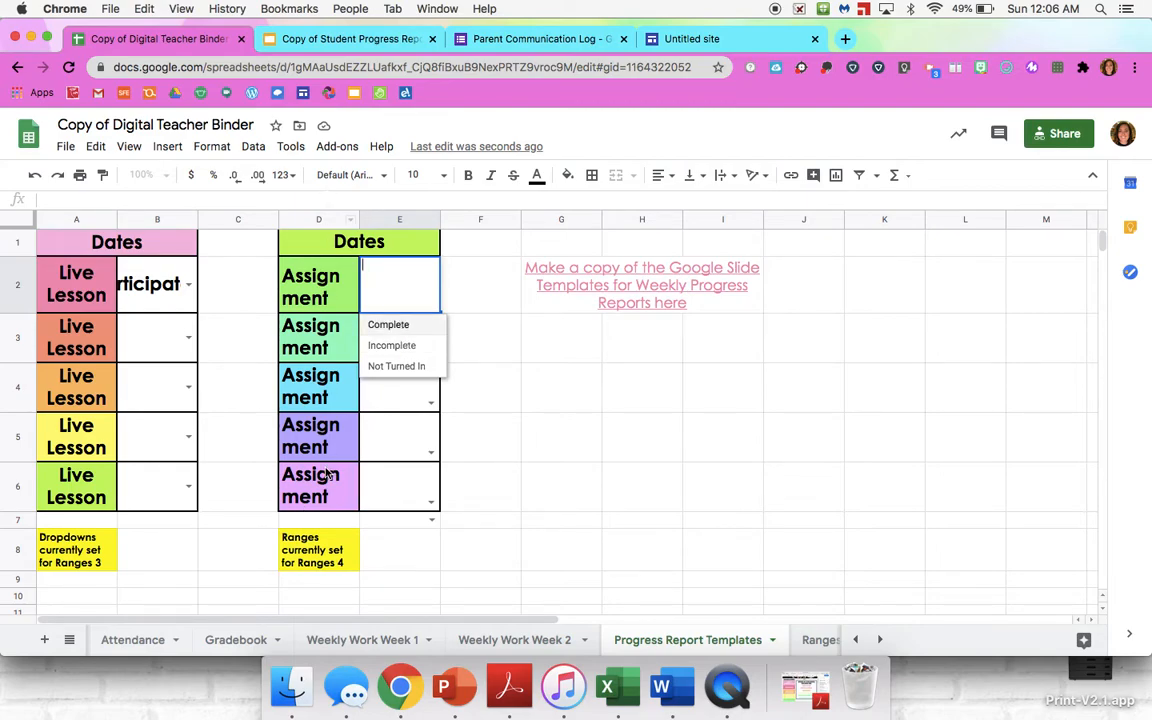
pyautogui.click(254, 497)
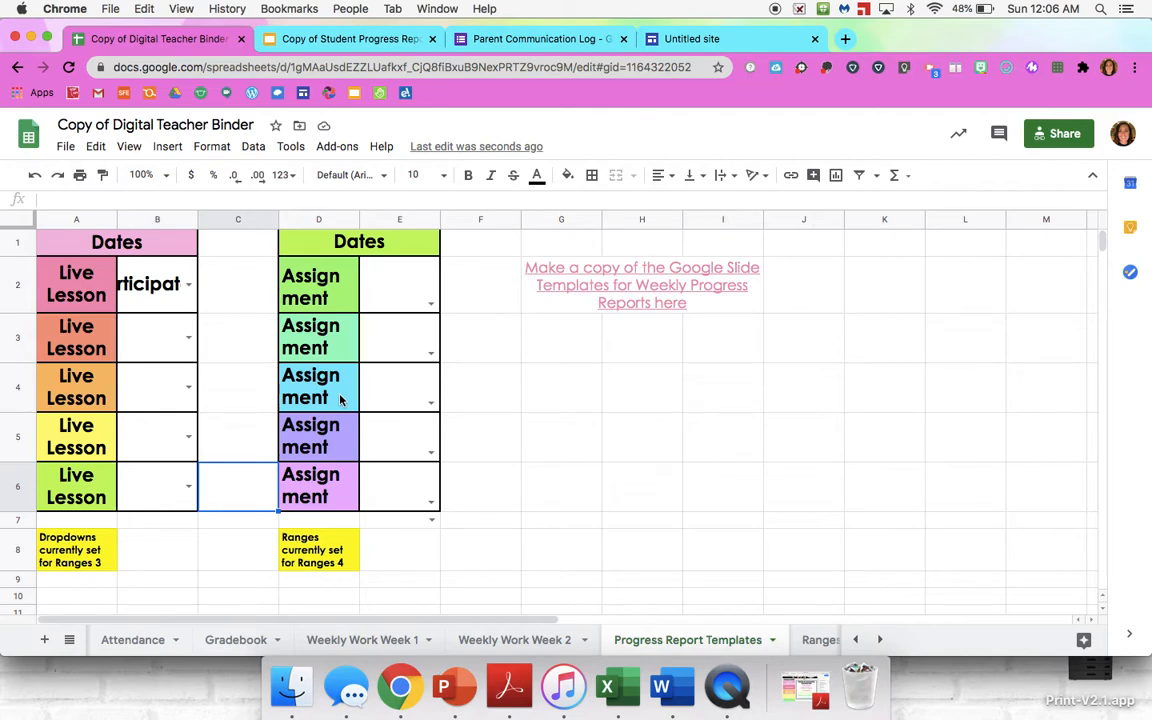
# - Examine the delete and insert options for the last Assignment row, cells D6:E6, without applying any
pyautogui.click(316, 494)
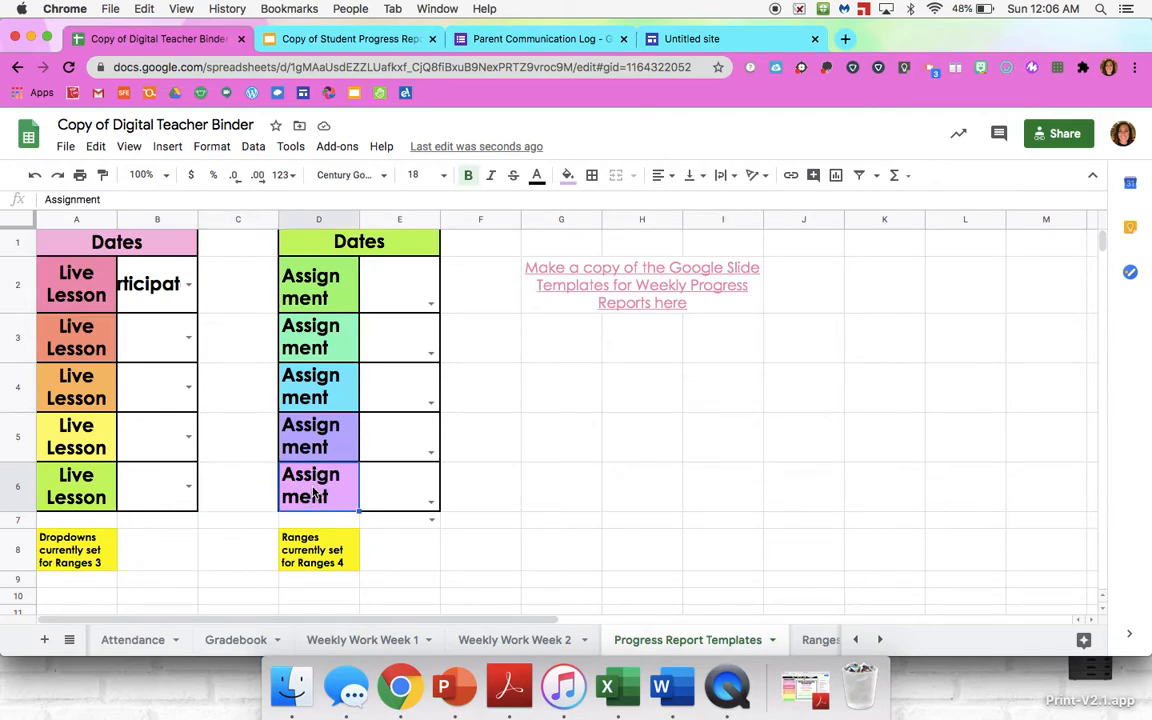
pyautogui.hotkey('shift', 'Right')
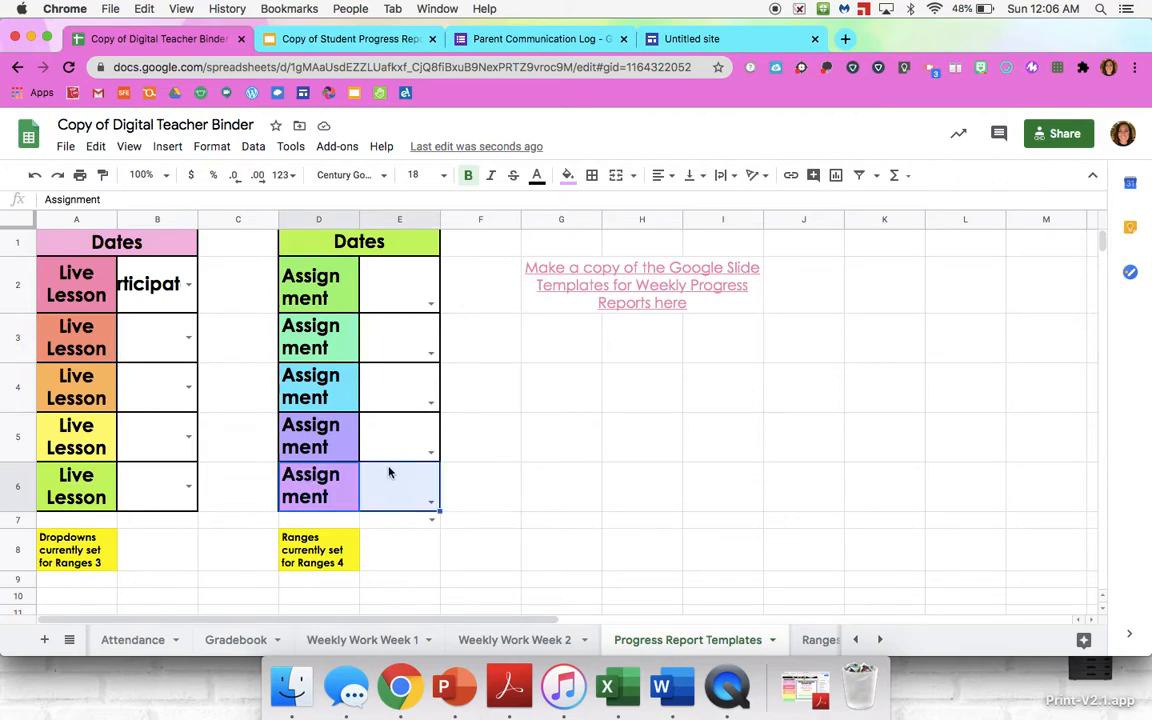
pyautogui.click(95, 147)
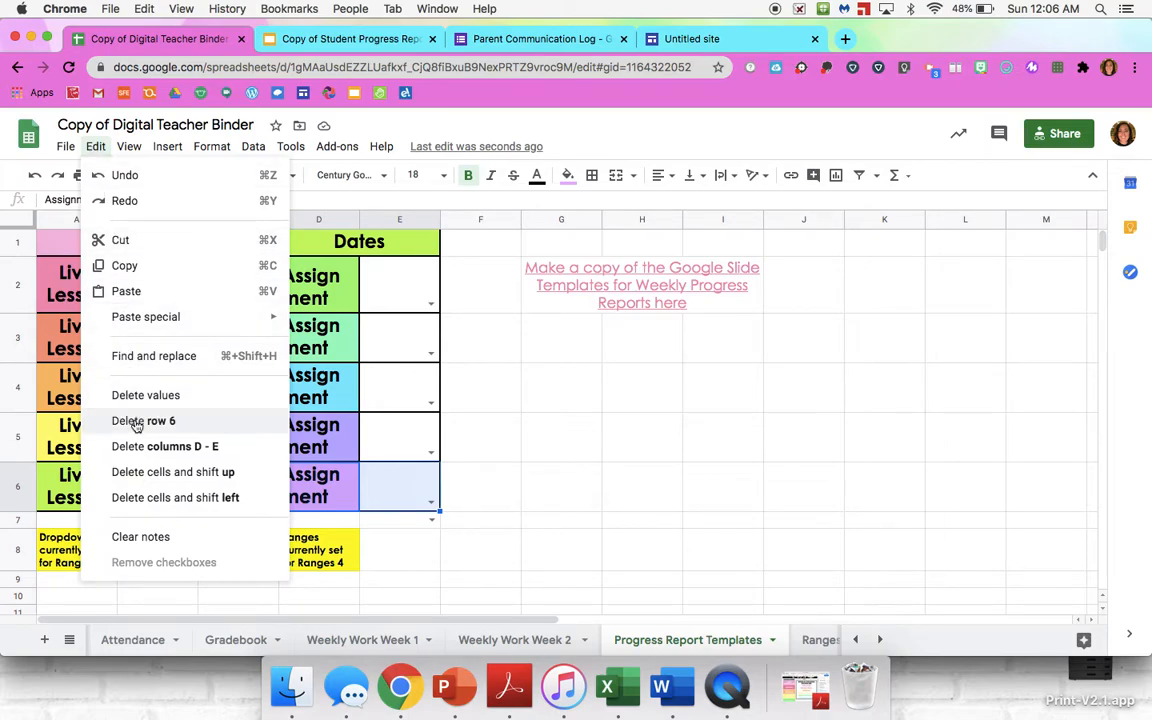
pyautogui.click(167, 147)
pyautogui.click(537, 458)
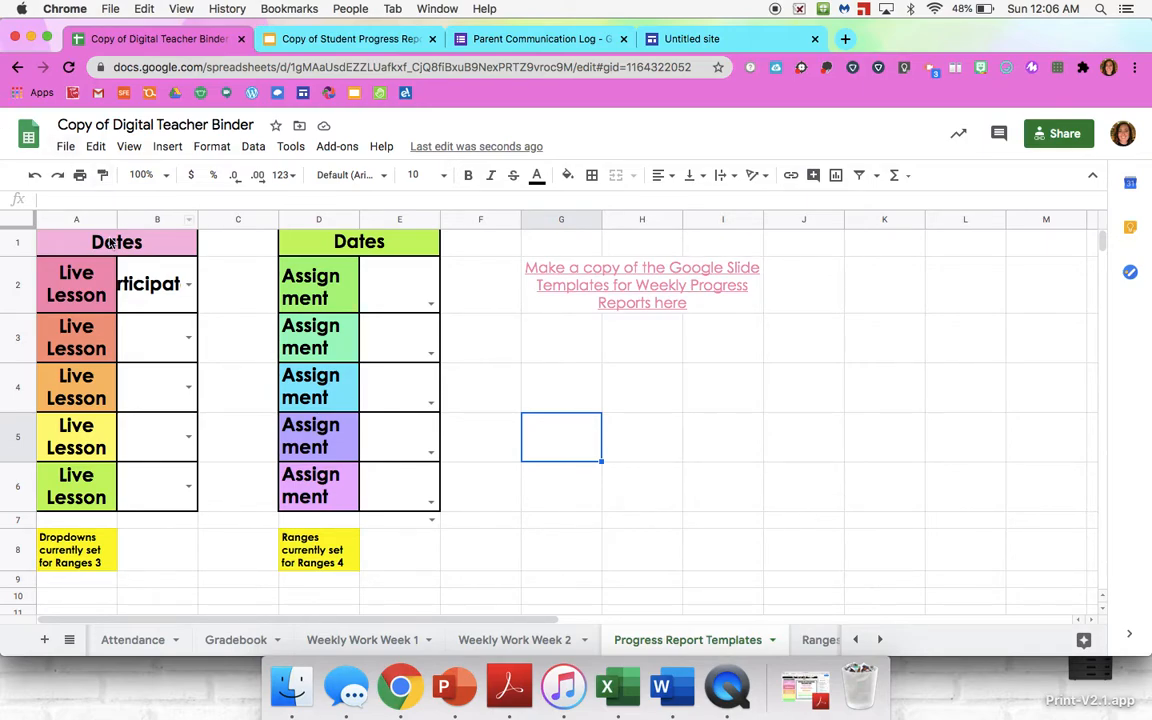
# - Switch to the Copy of Student Progress Report presentation and view its second and third template slides
pyautogui.click(345, 39)
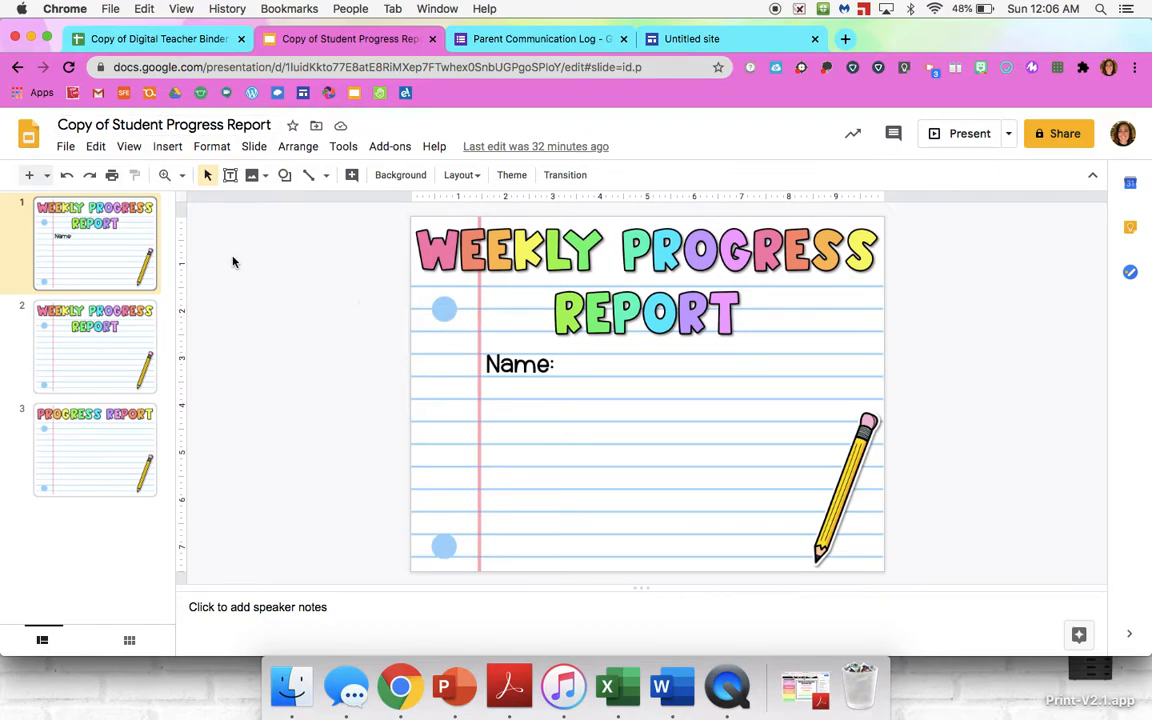
pyautogui.click(89, 354)
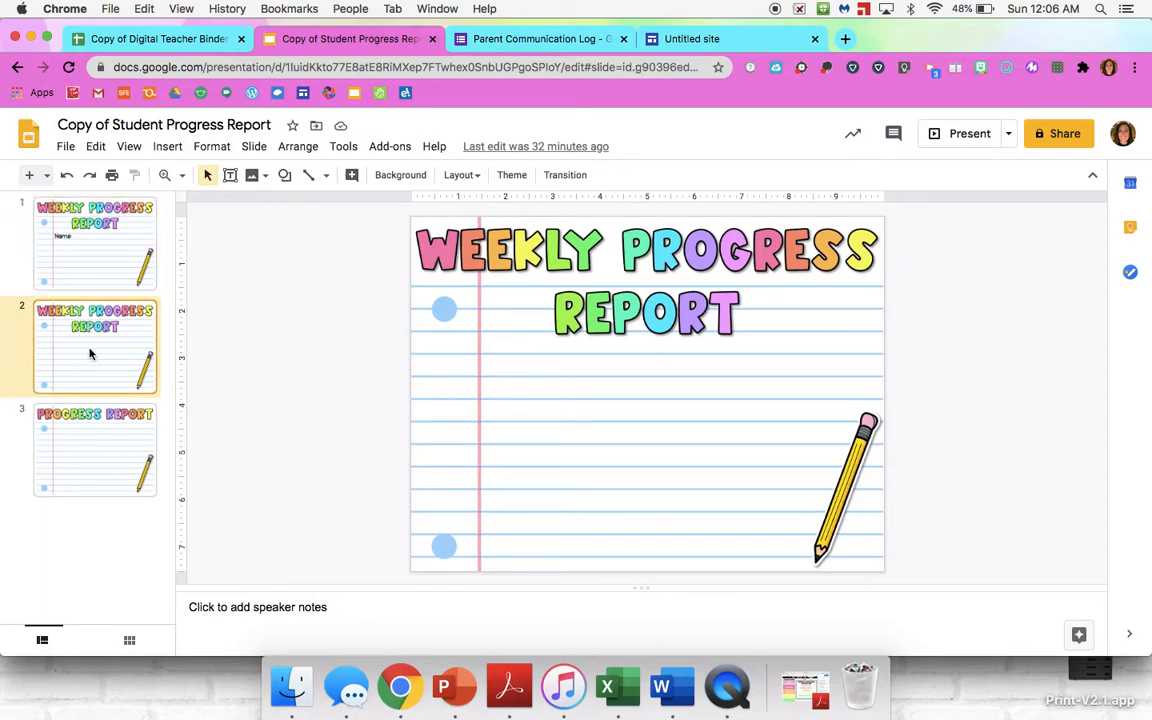
pyautogui.click(100, 456)
# - Copy only the first slide, the weekly template with the Name line, into a new presentation named "student 1 Weekly Progress Report"
pyautogui.click(94, 241)
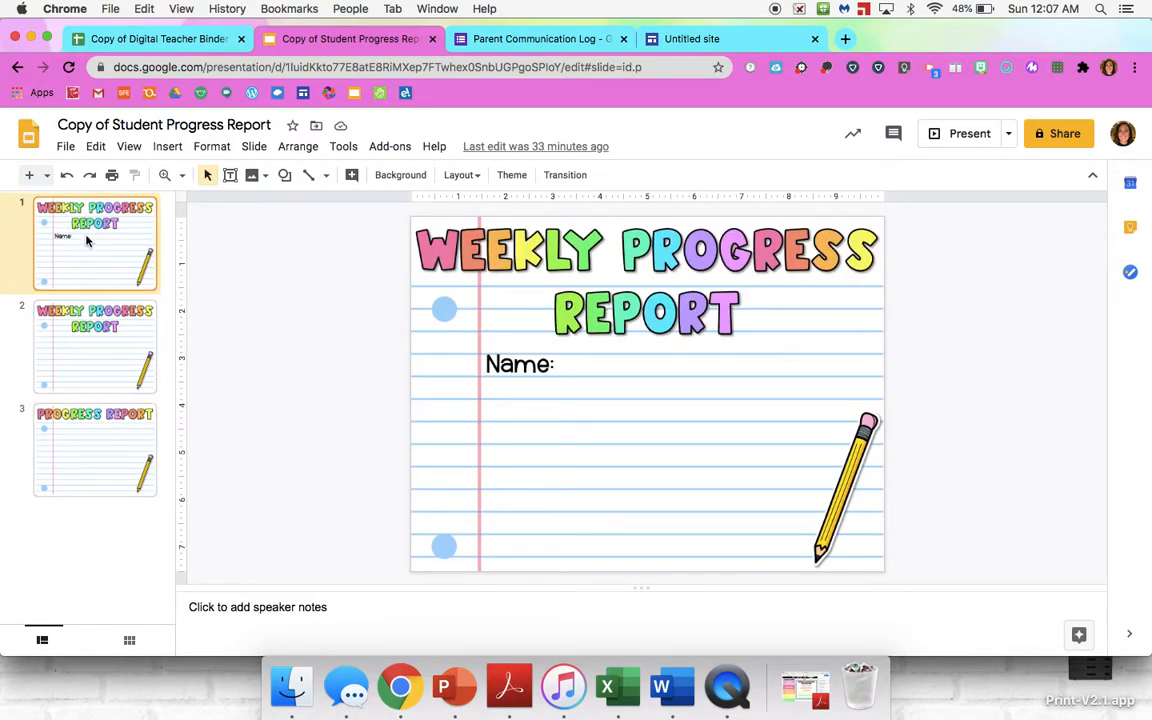
pyautogui.click(65, 146)
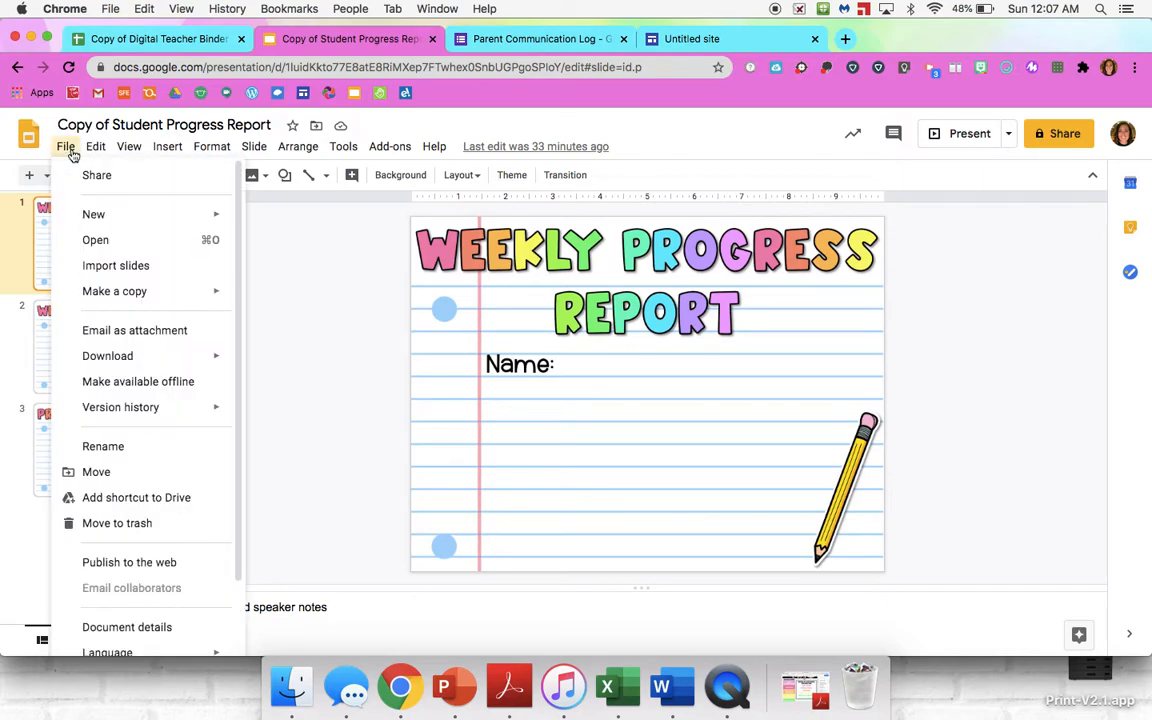
pyautogui.moveTo(115, 298)
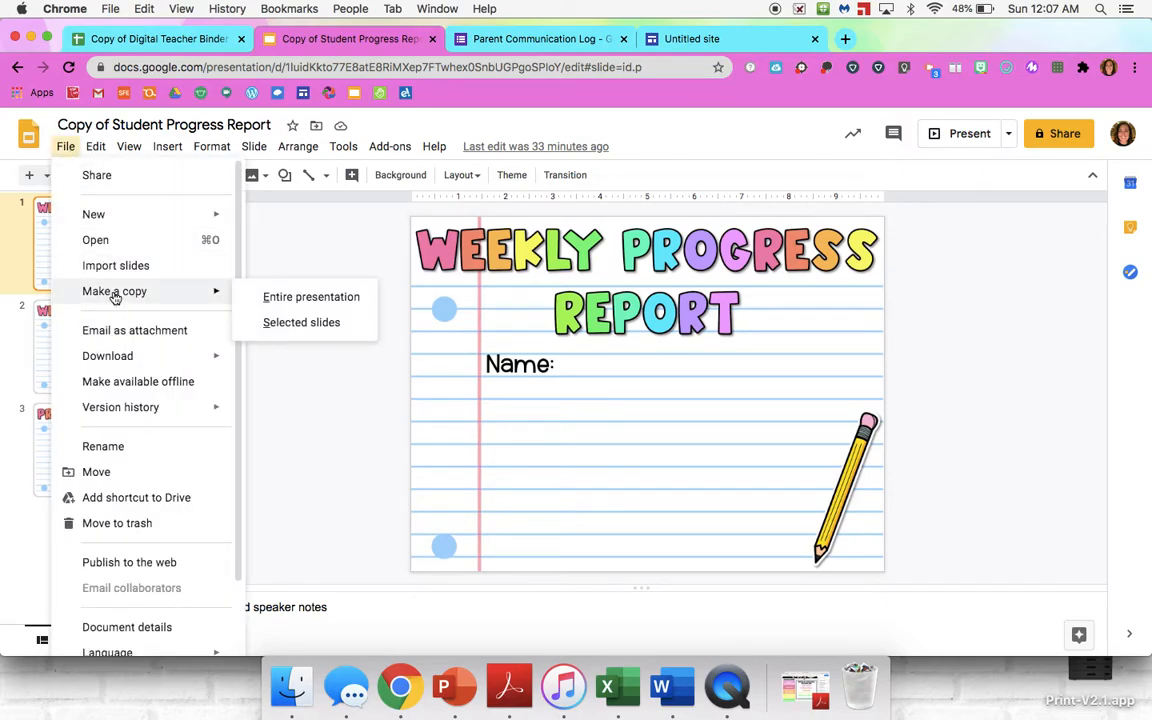
pyautogui.click(302, 323)
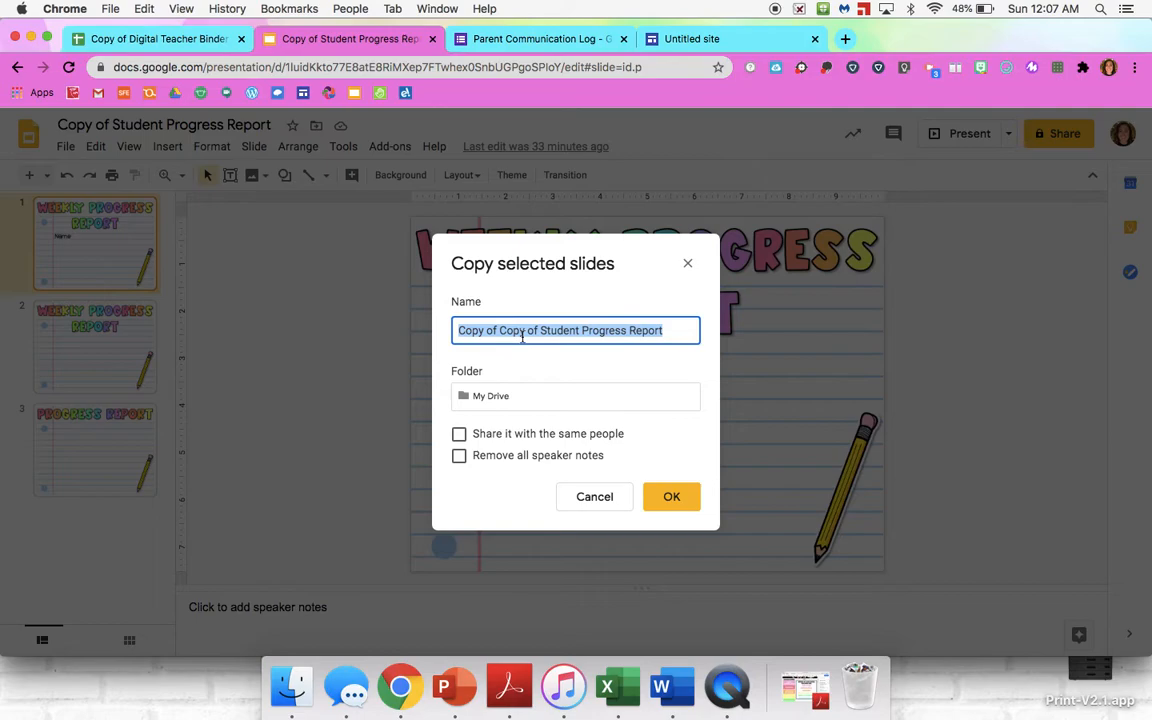
pyautogui.write('student')
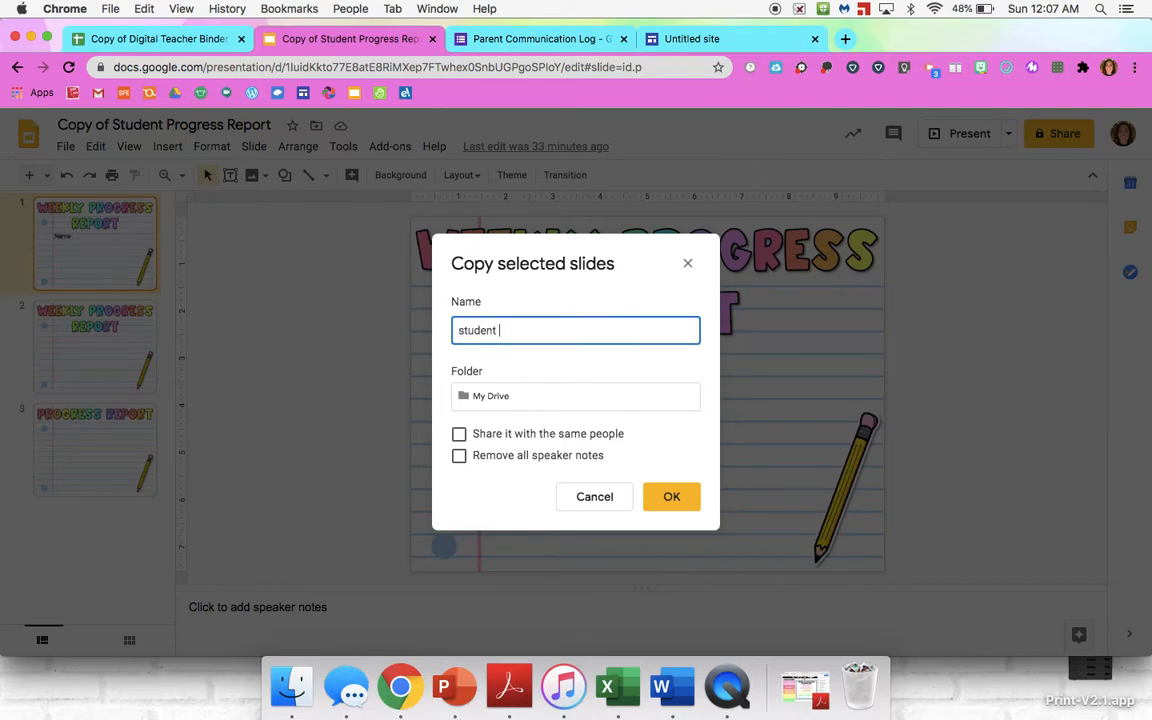
pyautogui.write(' 1 Weekly Progress Report')
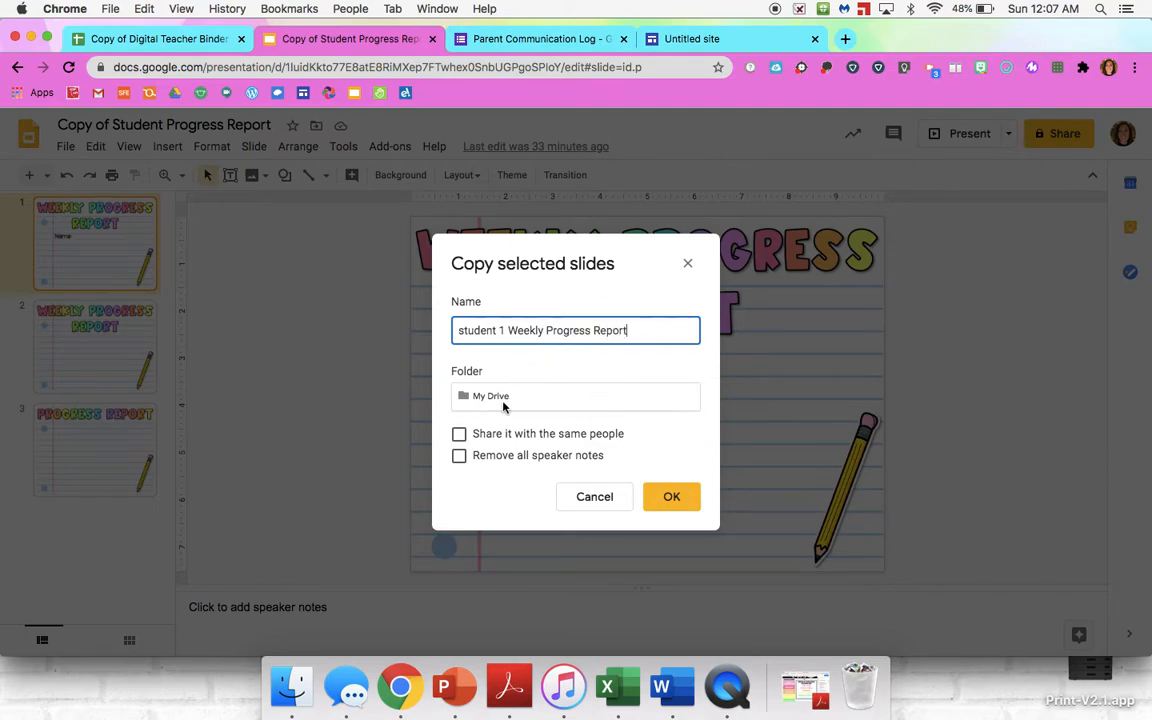
pyautogui.click(670, 497)
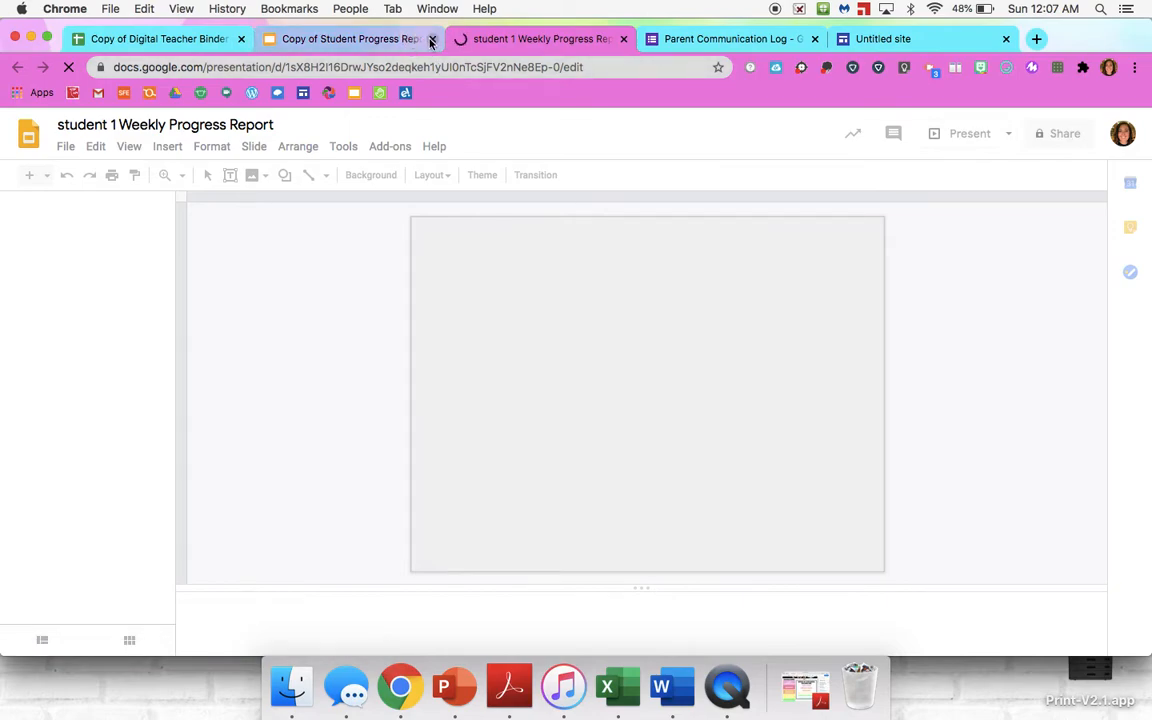
# - Close the Copy of Student Progress Report presentation and return to student 1 Weekly Progress Report
pyautogui.click(431, 39)
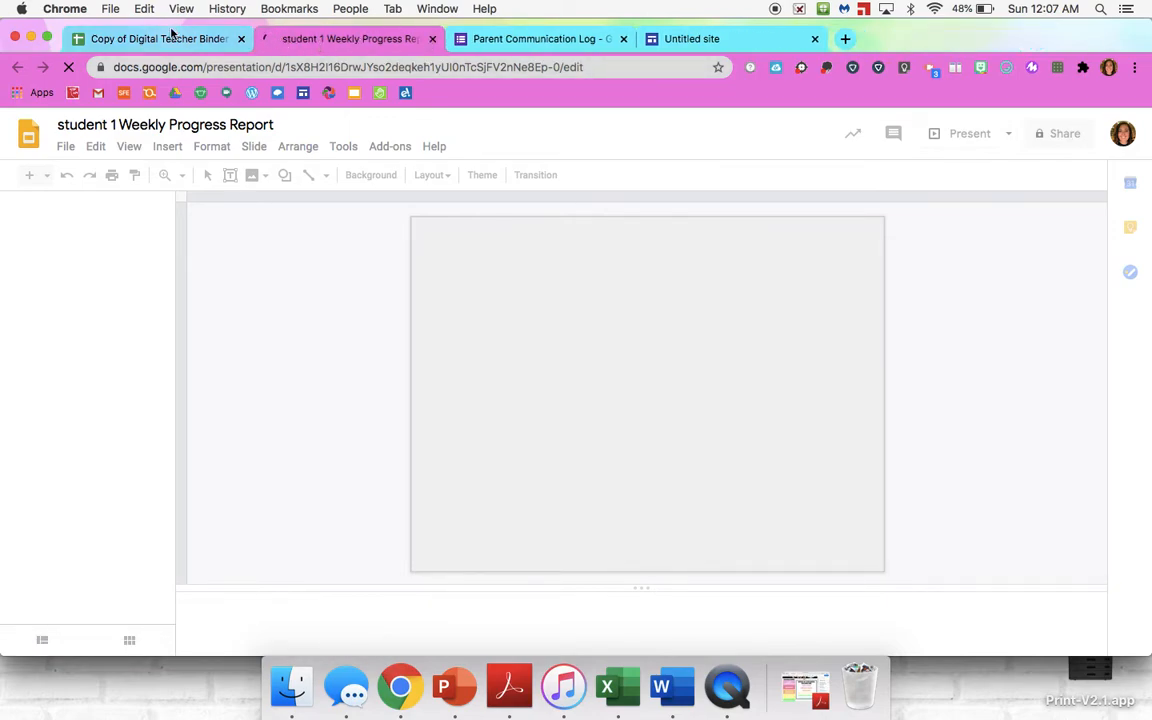
pyautogui.click(157, 41)
pyautogui.click(366, 40)
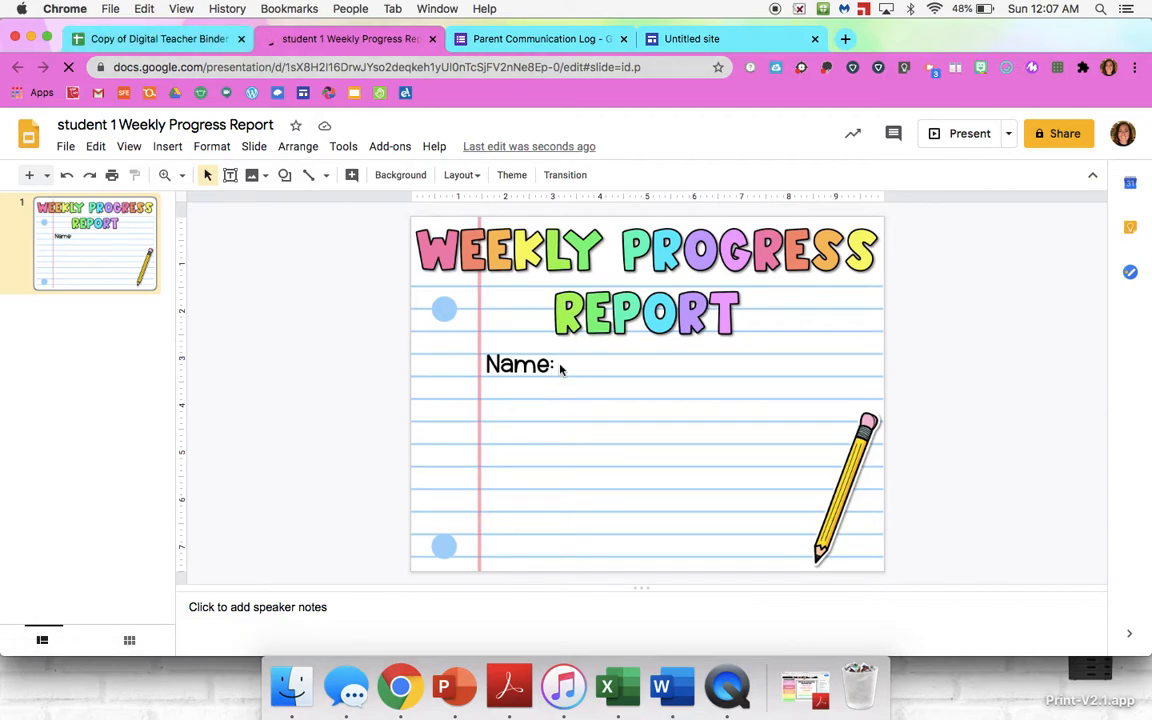
# - Insert a text box beside the Name label on the slide and enter "Student 1"
pyautogui.click(230, 175)
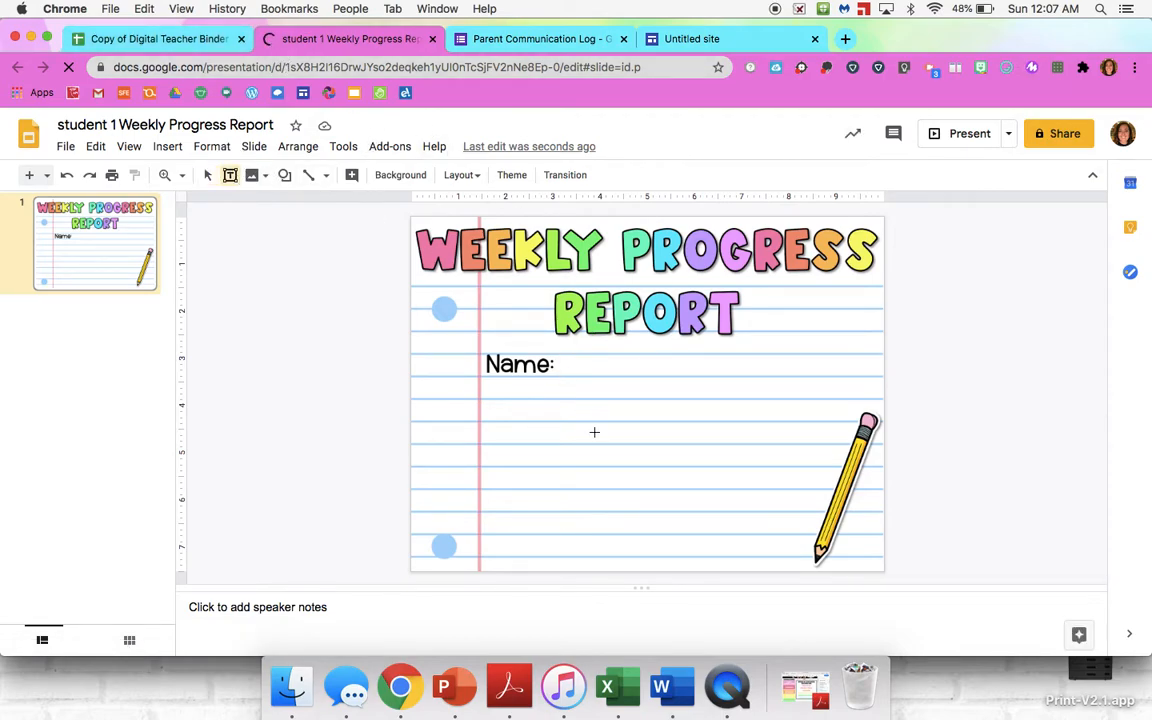
pyautogui.moveTo(558, 349); pyautogui.dragTo(786, 393)
pyautogui.write('Stu')
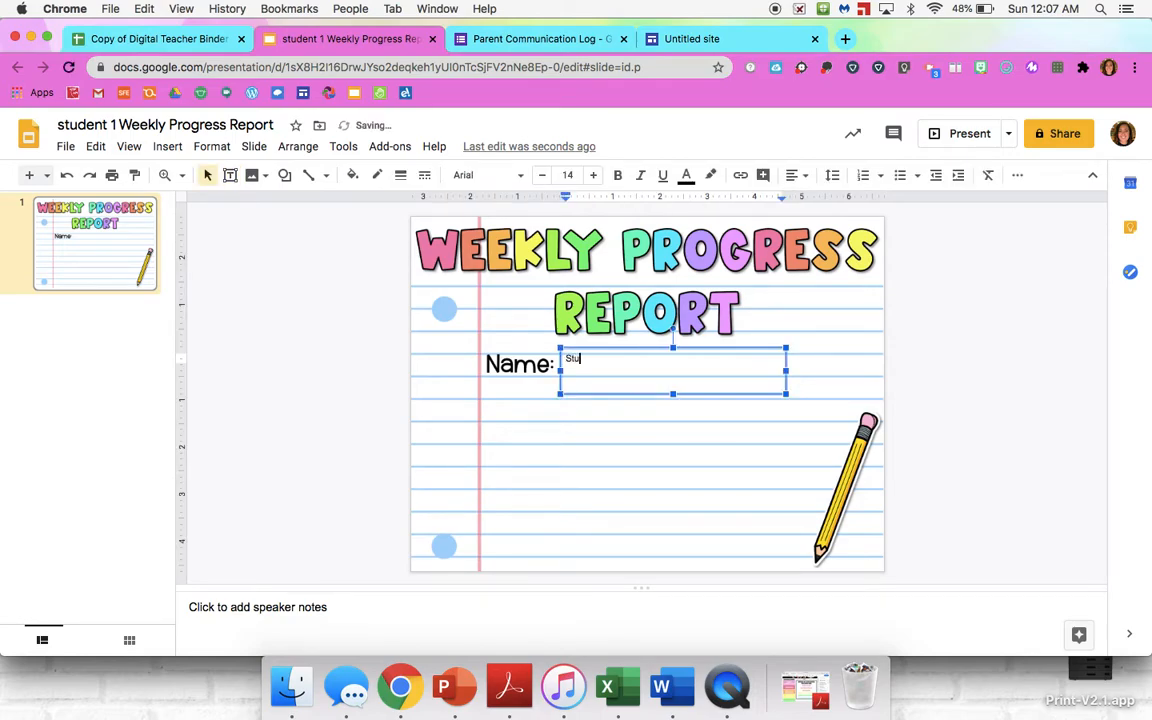
pyautogui.write('dent 1')
pyautogui.tripleClick(586, 358)
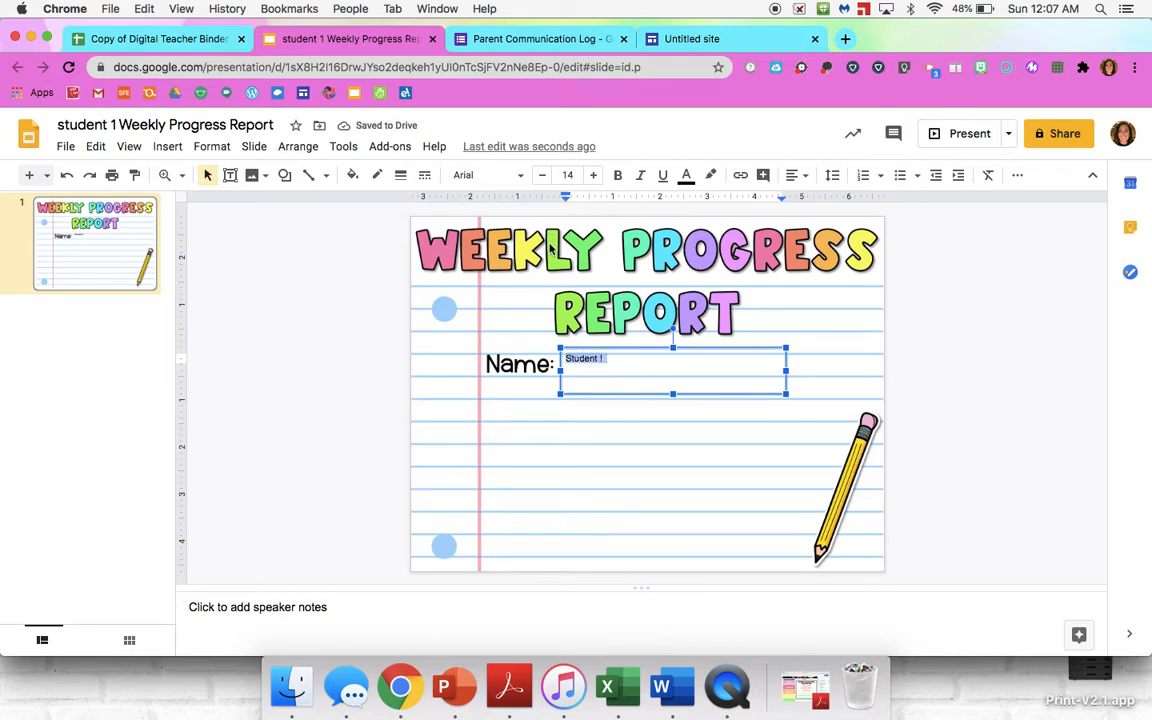
pyautogui.click(610, 359)
pyautogui.press('BackSpace')
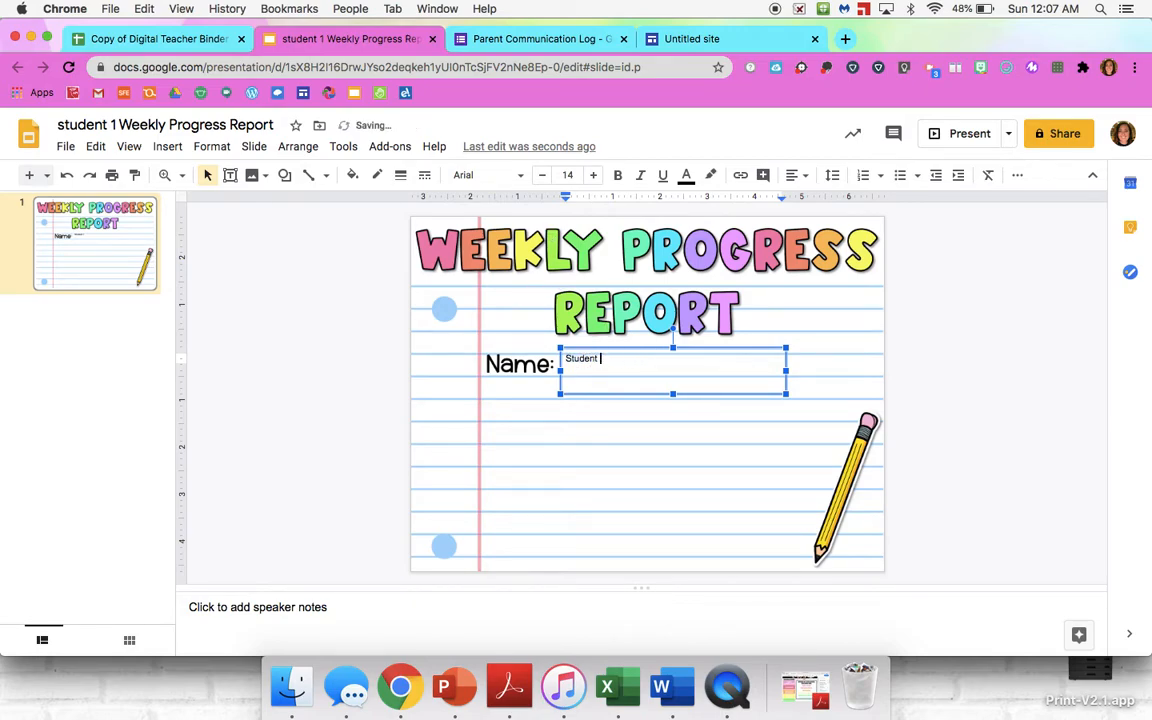
# - Format the Student 1 text in the Oswald font at size 36
pyautogui.tripleClick(582, 360)
pyautogui.click(523, 178)
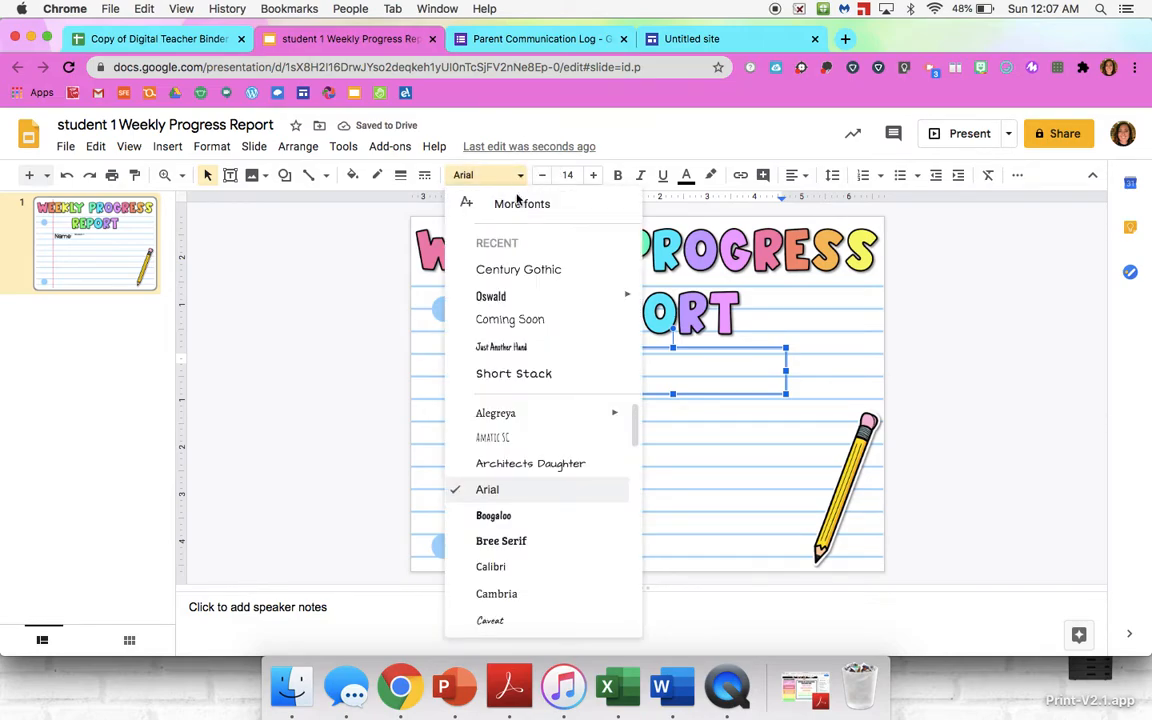
pyautogui.click(504, 296)
pyautogui.click(594, 177)
pyautogui.click(594, 177)
pyautogui.click(594, 177)
pyautogui.click(594, 177)
pyautogui.click(594, 177)
pyautogui.click(594, 177)
pyautogui.click(594, 177)
pyautogui.click(594, 177)
pyautogui.click(594, 177)
pyautogui.click(594, 177)
pyautogui.click(594, 177)
pyautogui.click(594, 177)
pyautogui.click(594, 177)
pyautogui.click(594, 177)
pyautogui.click(594, 177)
pyautogui.click(594, 177)
pyautogui.click(594, 177)
pyautogui.click(594, 177)
pyautogui.click(594, 177)
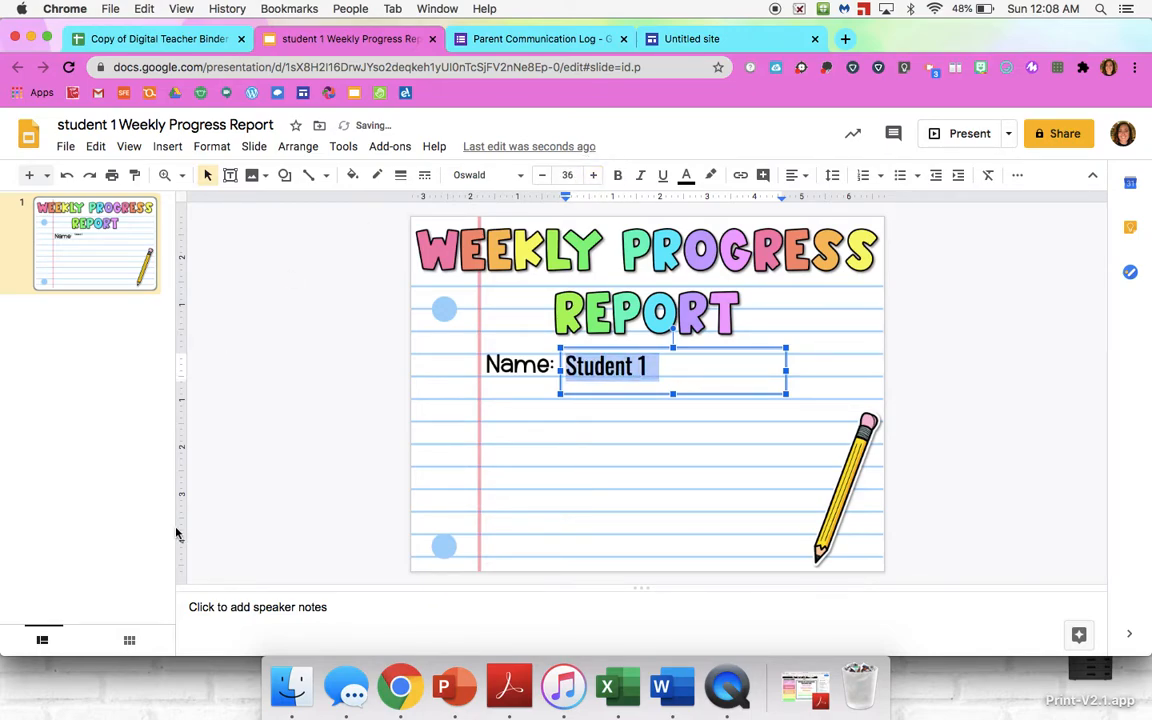
pyautogui.click(282, 487)
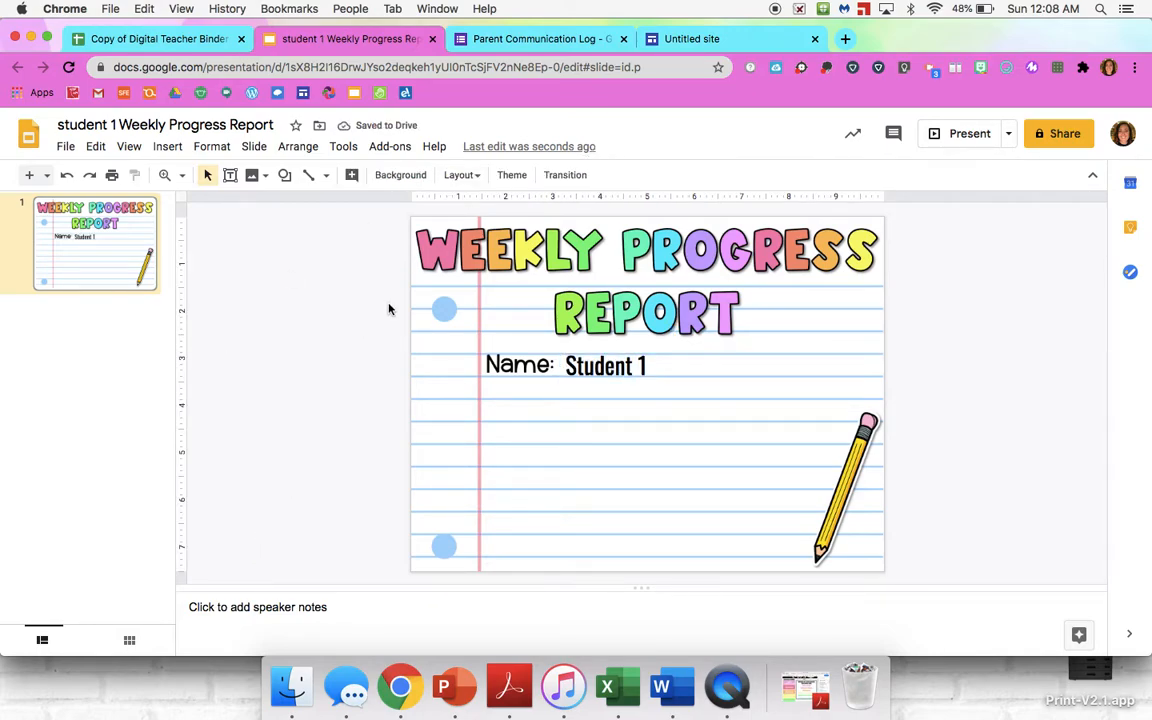
# - Switch to the Copy of Digital Teacher Binder spreadsheet and view the dropdown options in B3 without choosing one
pyautogui.click(141, 39)
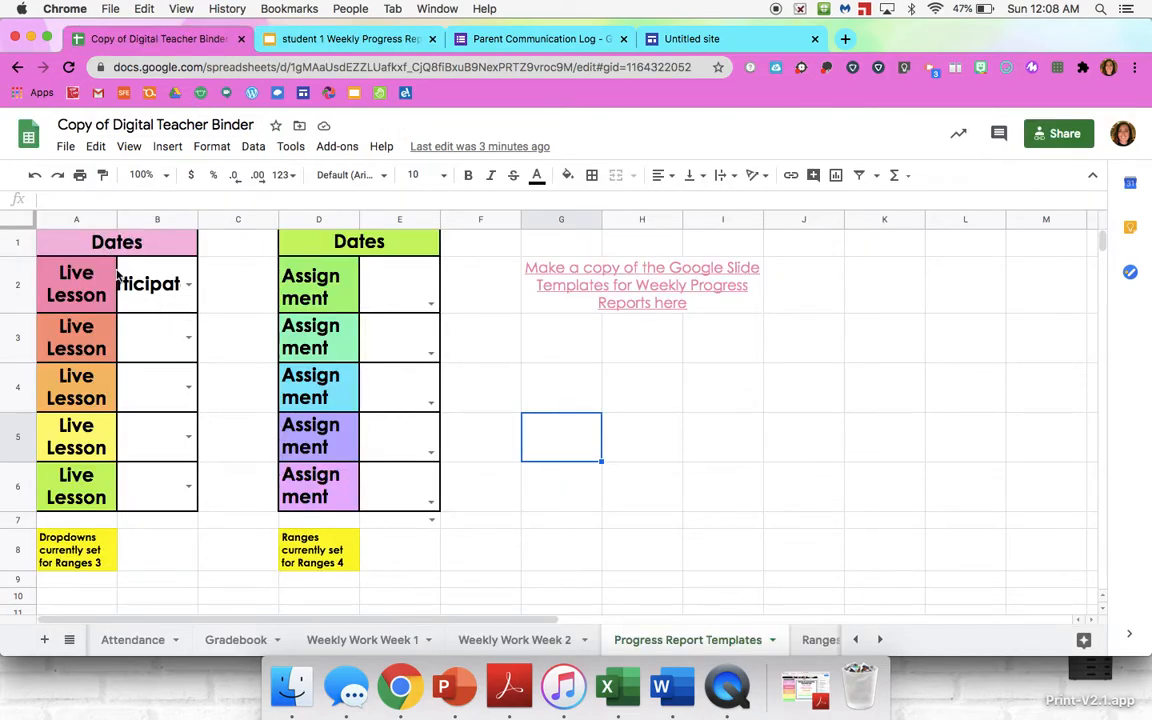
pyautogui.click(188, 334)
pyautogui.click(188, 336)
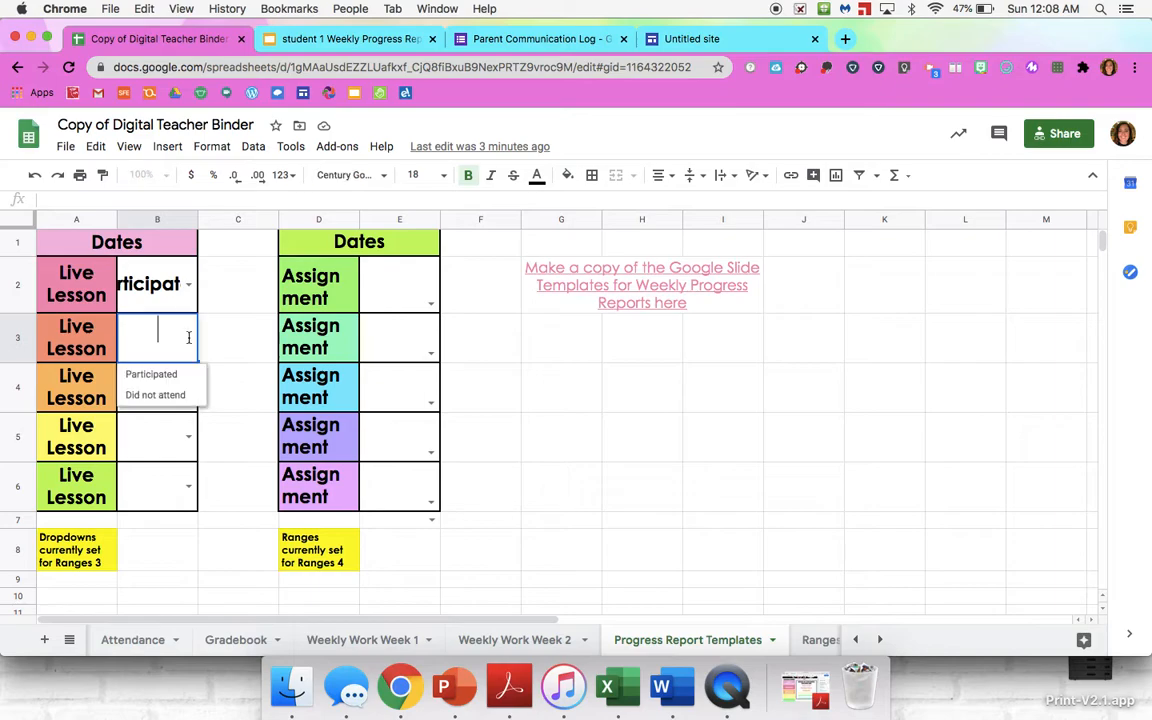
pyautogui.click(224, 346)
# - Copy the Live Lesson table A1:B6 and paste it into the student 1 Weekly Progress Report slide, linked to the spreadsheet
pyautogui.click(68, 244)
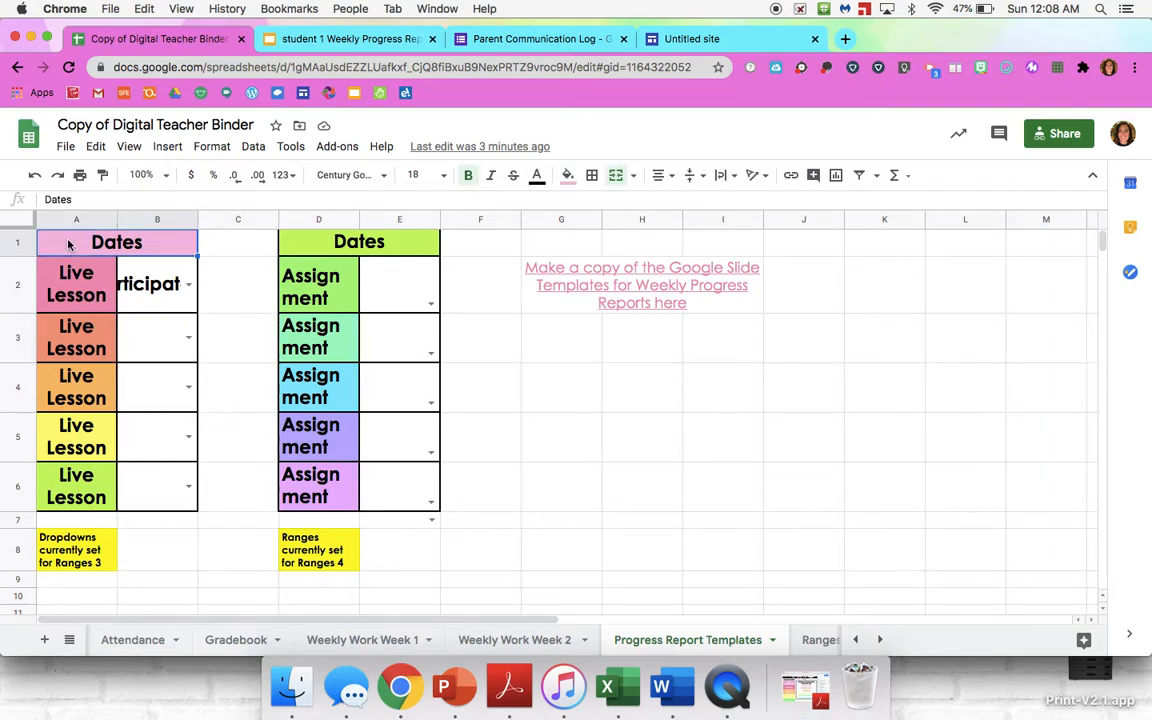
pyautogui.moveTo(68, 244); pyautogui.dragTo(72, 490)
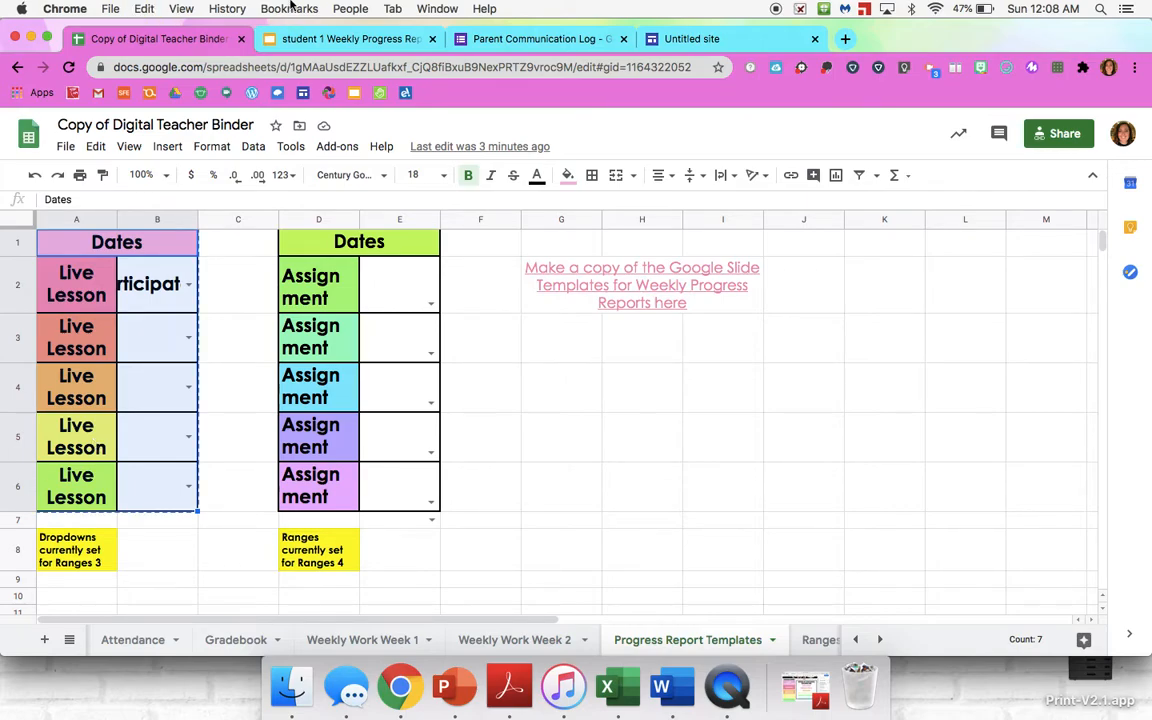
pyautogui.click(290, 37)
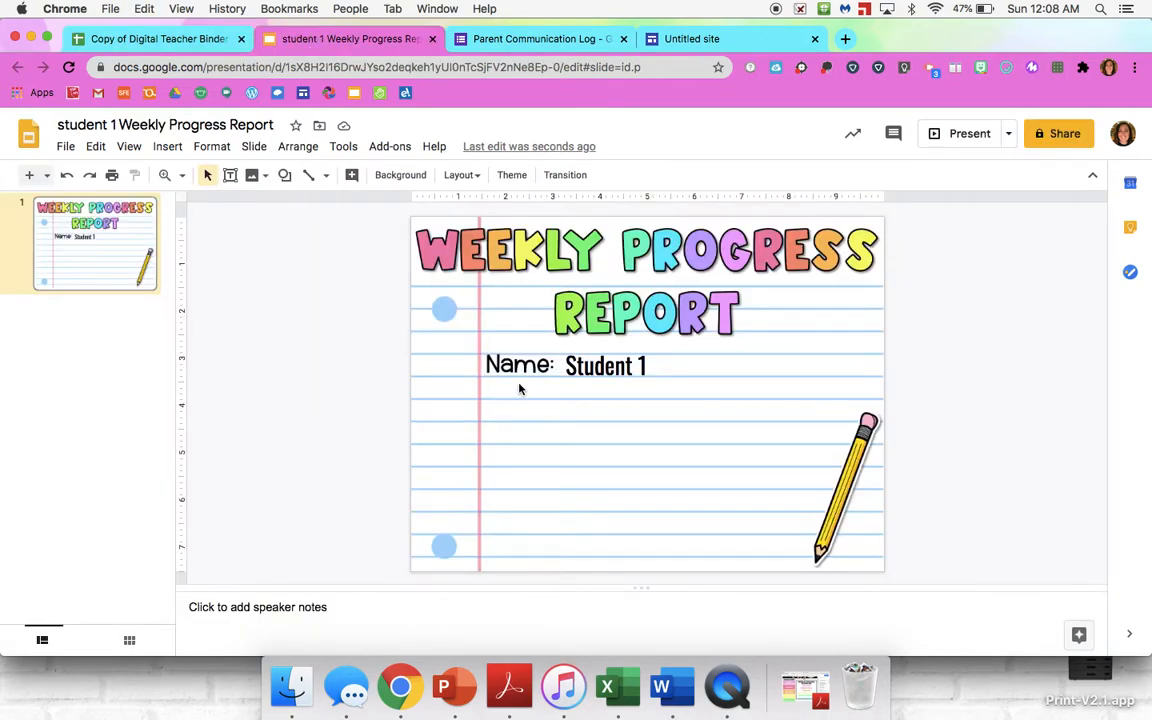
pyautogui.press('super+v')
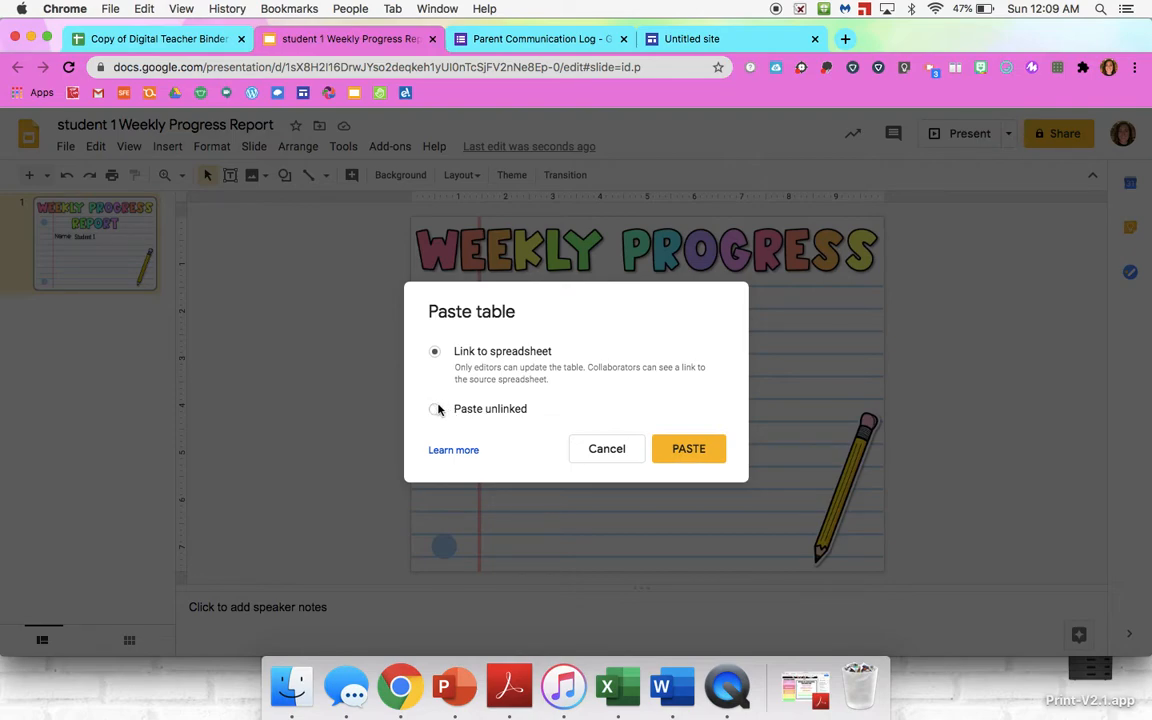
pyautogui.click(683, 449)
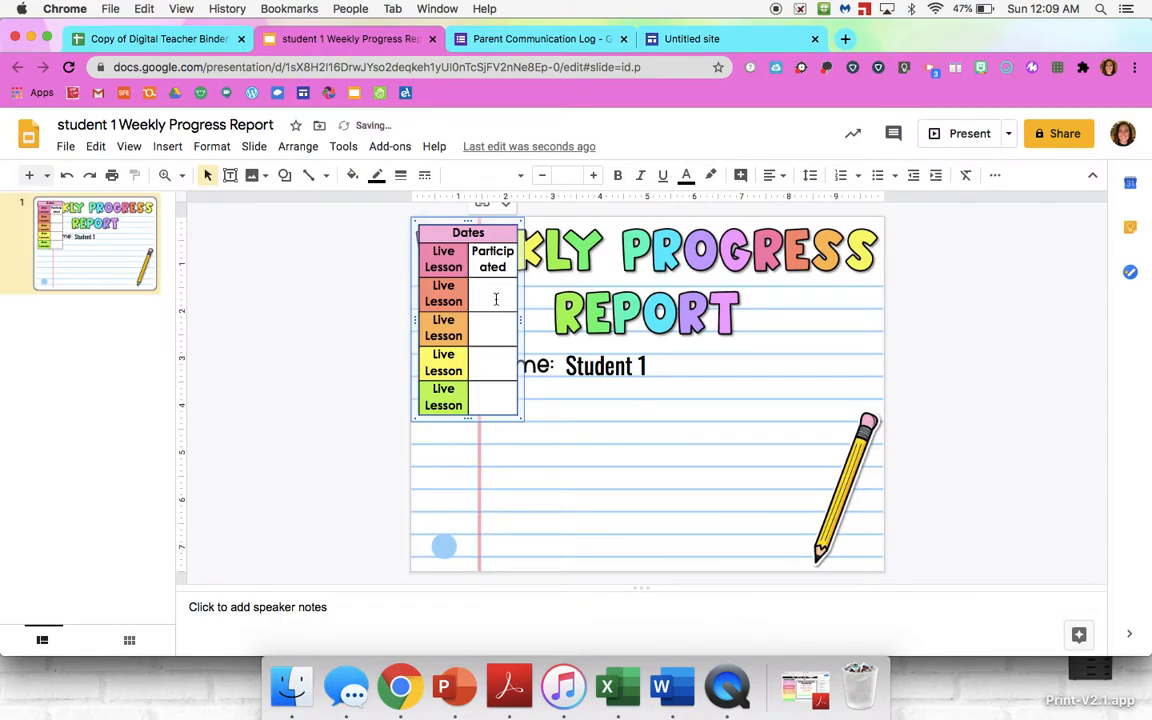
# - Move the Live Lesson table below the Name line and resize it to about 4.5 inches wide, between the red margin and the pencil
pyautogui.moveTo(492, 222); pyautogui.dragTo(545, 376)
pyautogui.moveTo(576, 473); pyautogui.dragTo(735, 478)
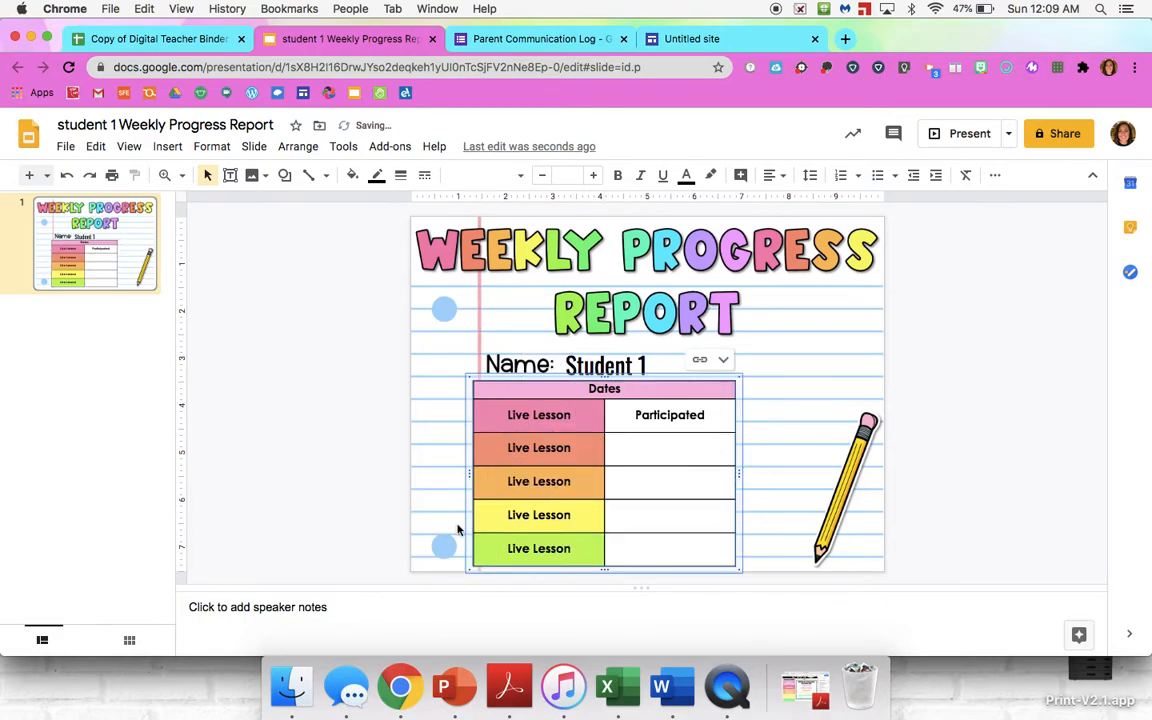
pyautogui.moveTo(470, 474); pyautogui.dragTo(504, 474)
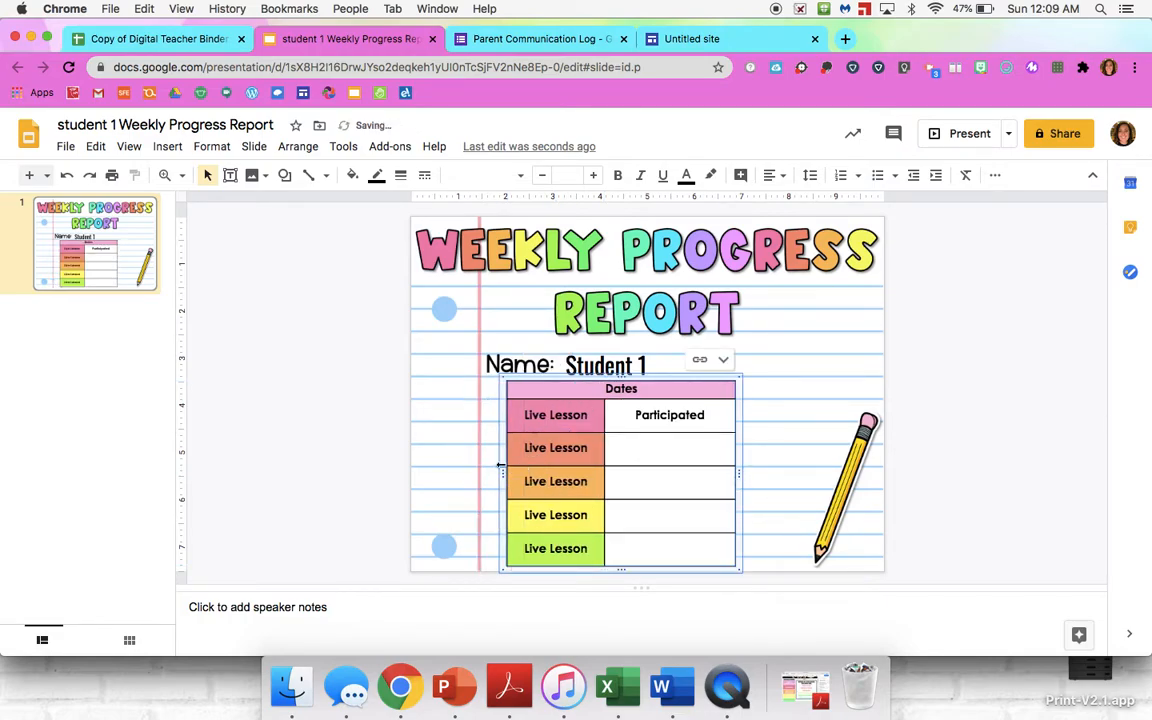
pyautogui.rightClick(737, 476)
pyautogui.click(730, 476)
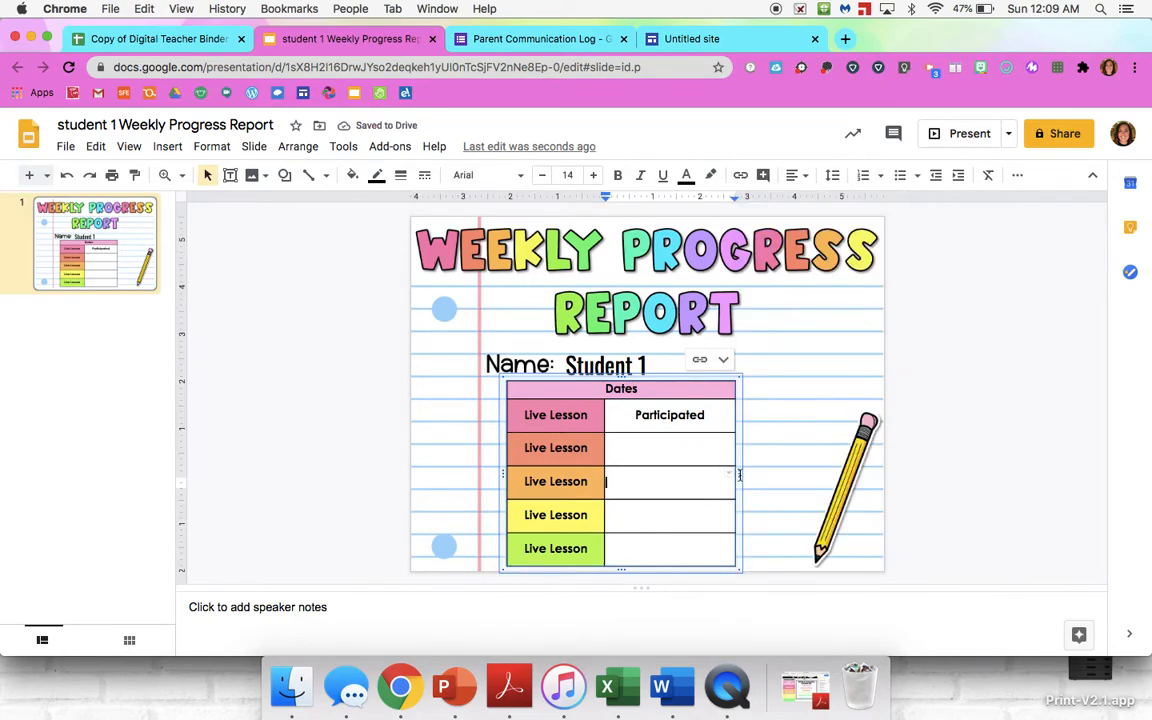
pyautogui.moveTo(733, 475); pyautogui.dragTo(716, 474)
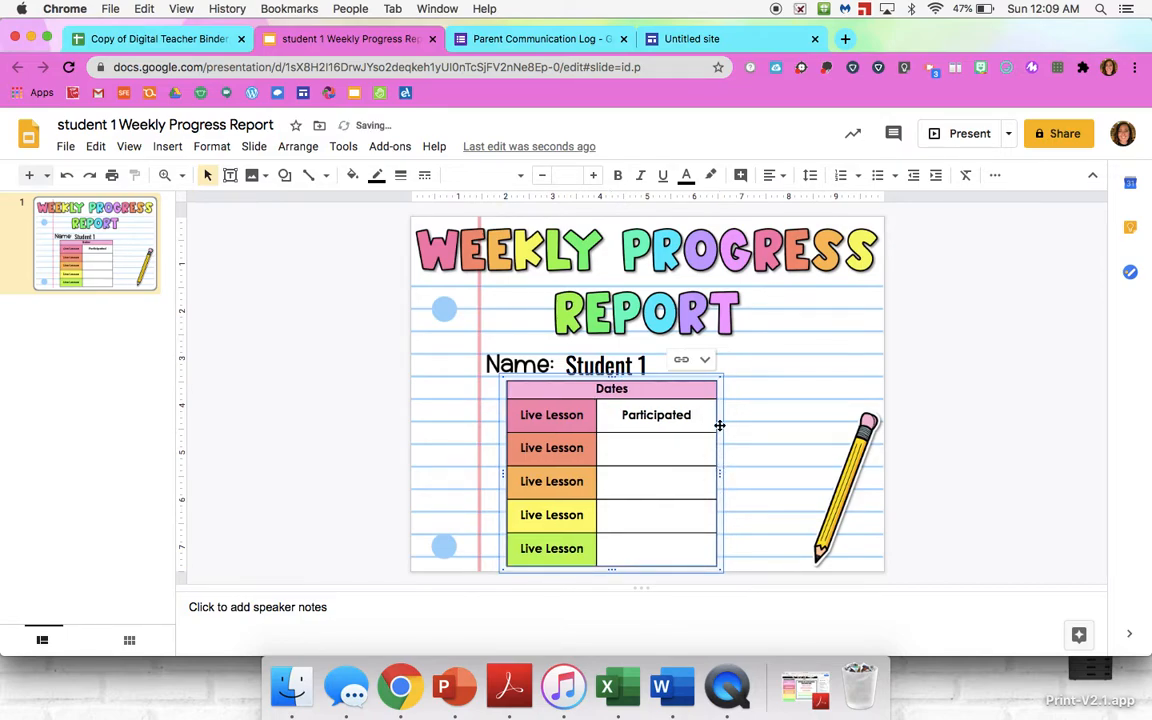
# - Nudge the Live Lesson table slightly left and up, and shift the Student 1 text box slightly upward
pyautogui.click(719, 421)
pyautogui.moveTo(719, 421); pyautogui.dragTo(717, 421)
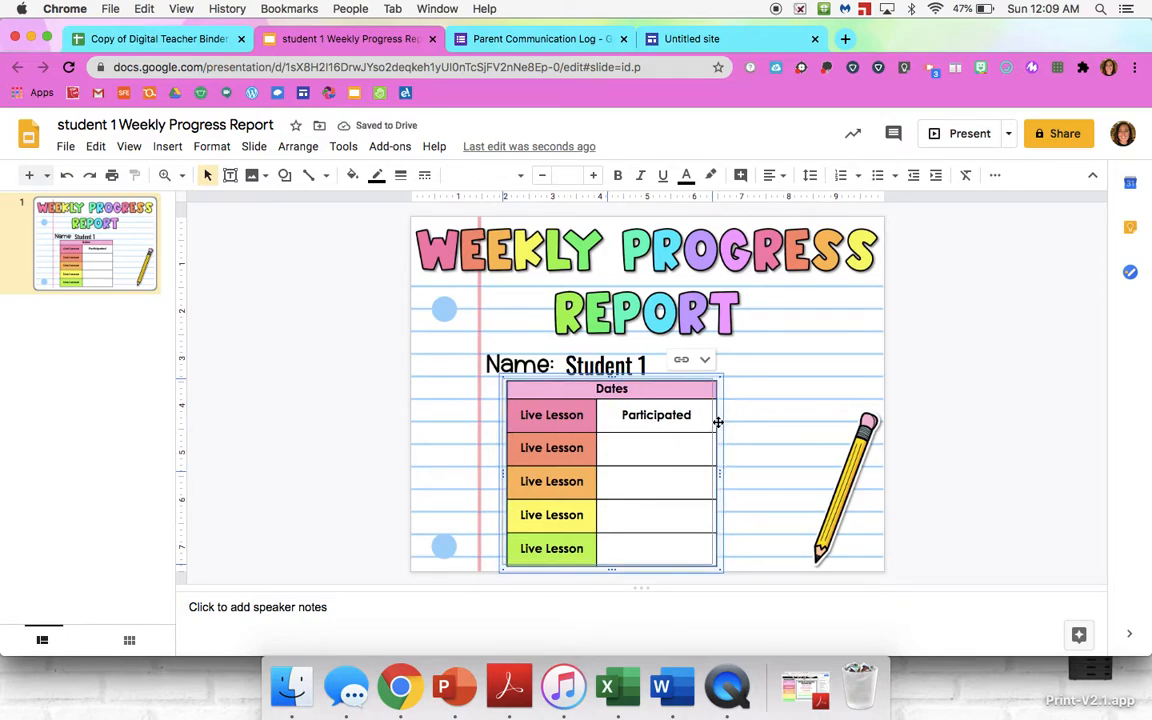
pyautogui.click(606, 363)
pyautogui.moveTo(583, 345); pyautogui.dragTo(583, 343)
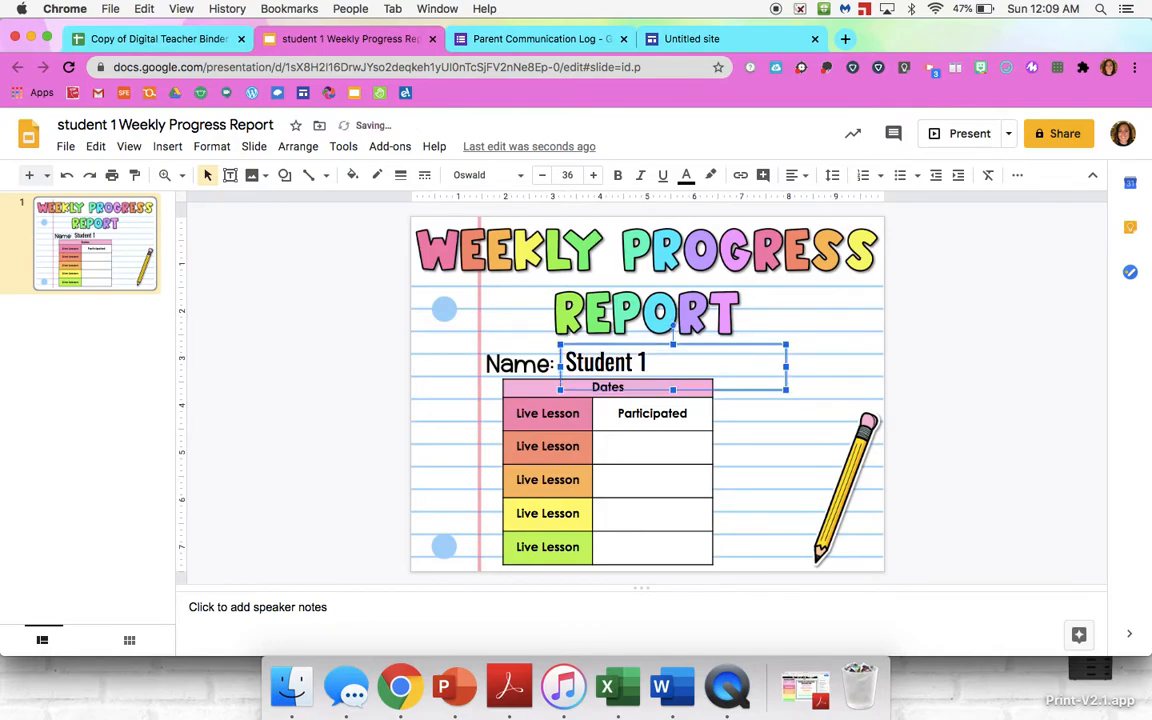
# - View the Google app circles on the Untitled site, and return to the student 1 Weekly Progress Report slide
pyautogui.click(930, 256)
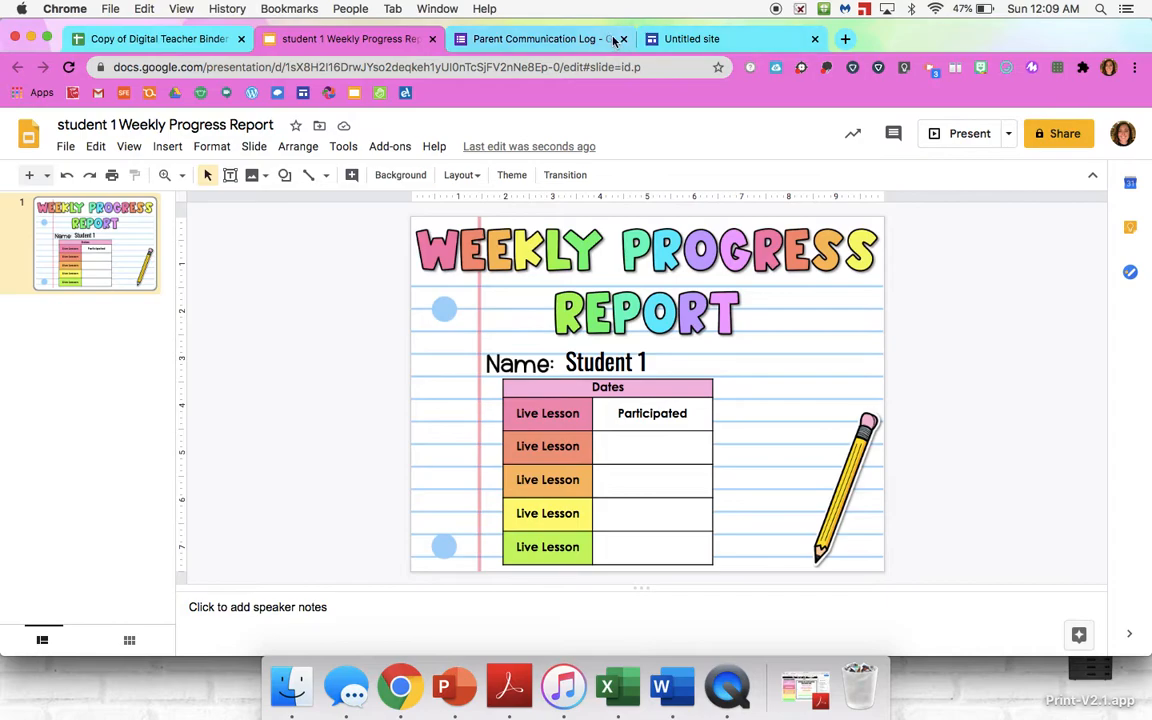
pyautogui.click(650, 38)
pyautogui.scroll(-10, 575, 467)
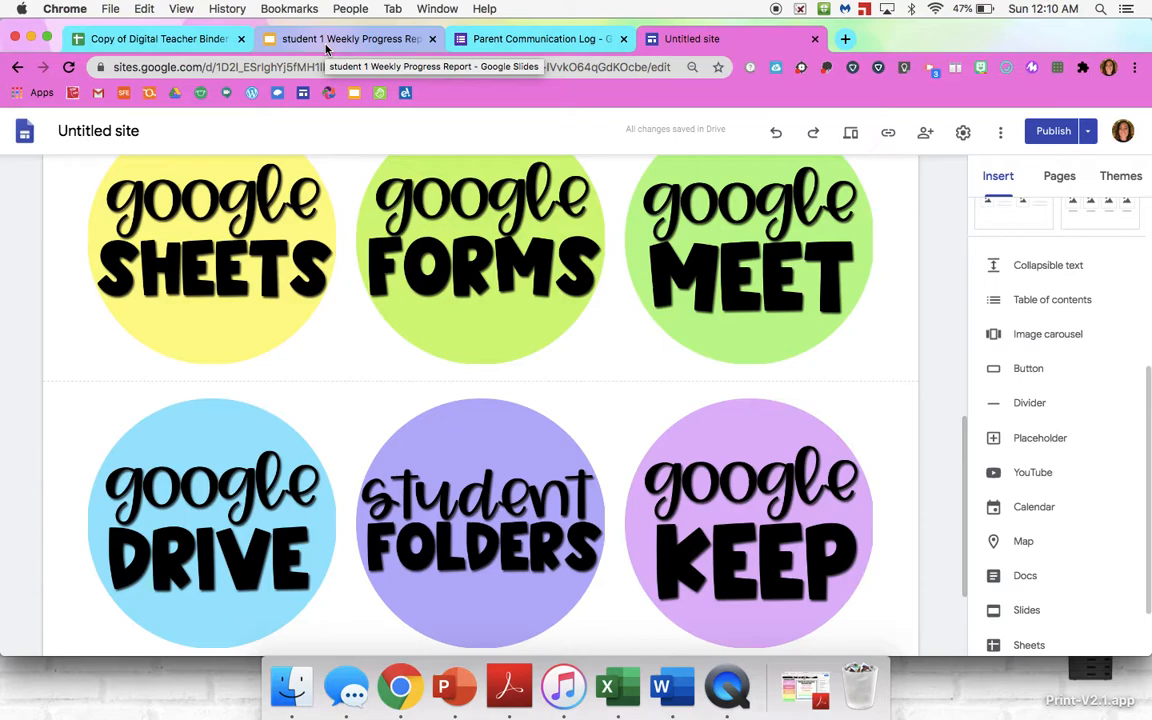
pyautogui.click(330, 40)
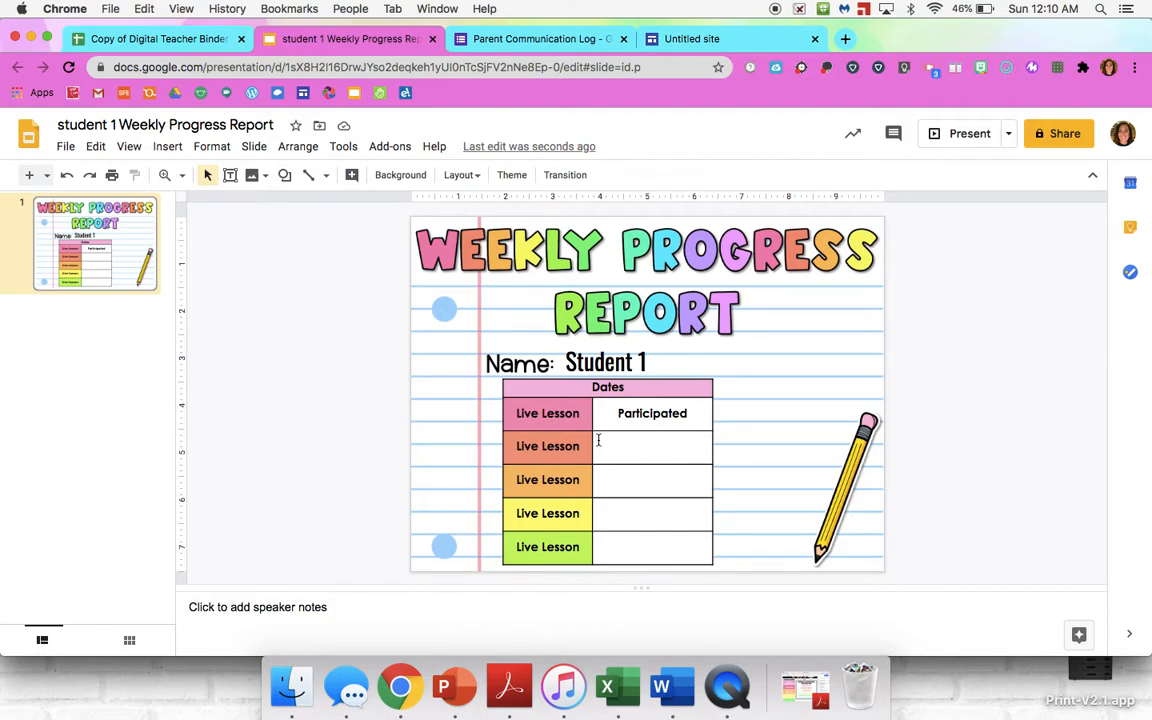
# - Change the presentation's link sharing to Anyone with the link
pyautogui.click(1058, 134)
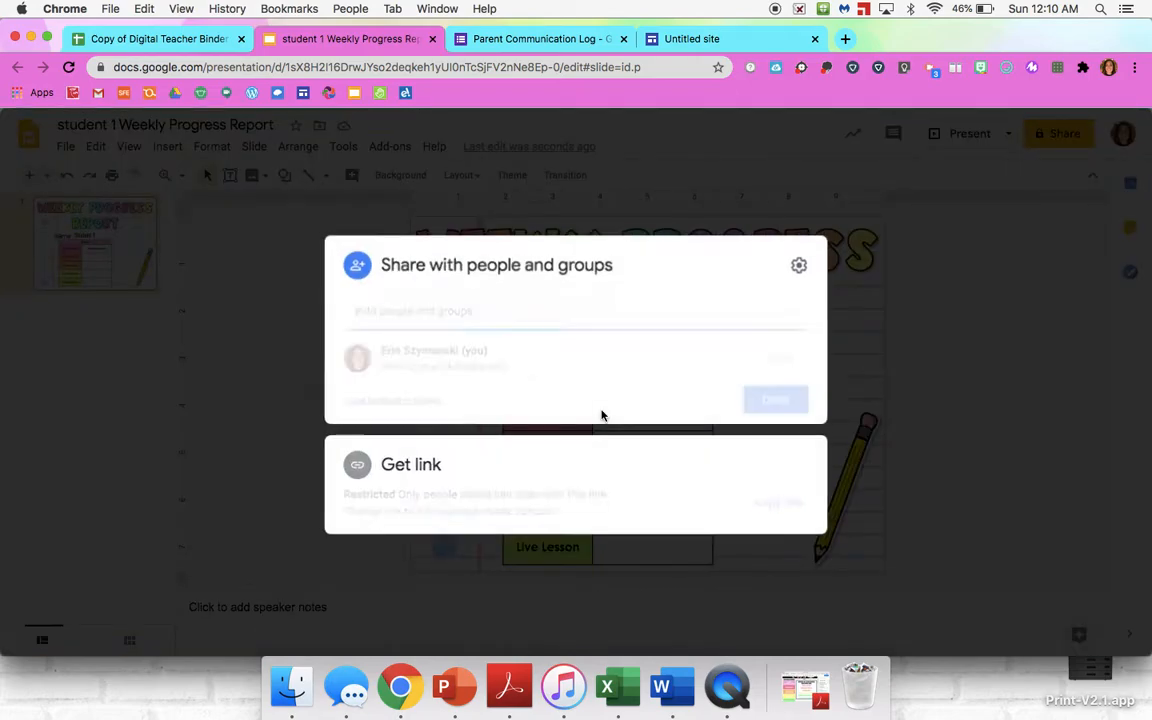
pyautogui.click(465, 512)
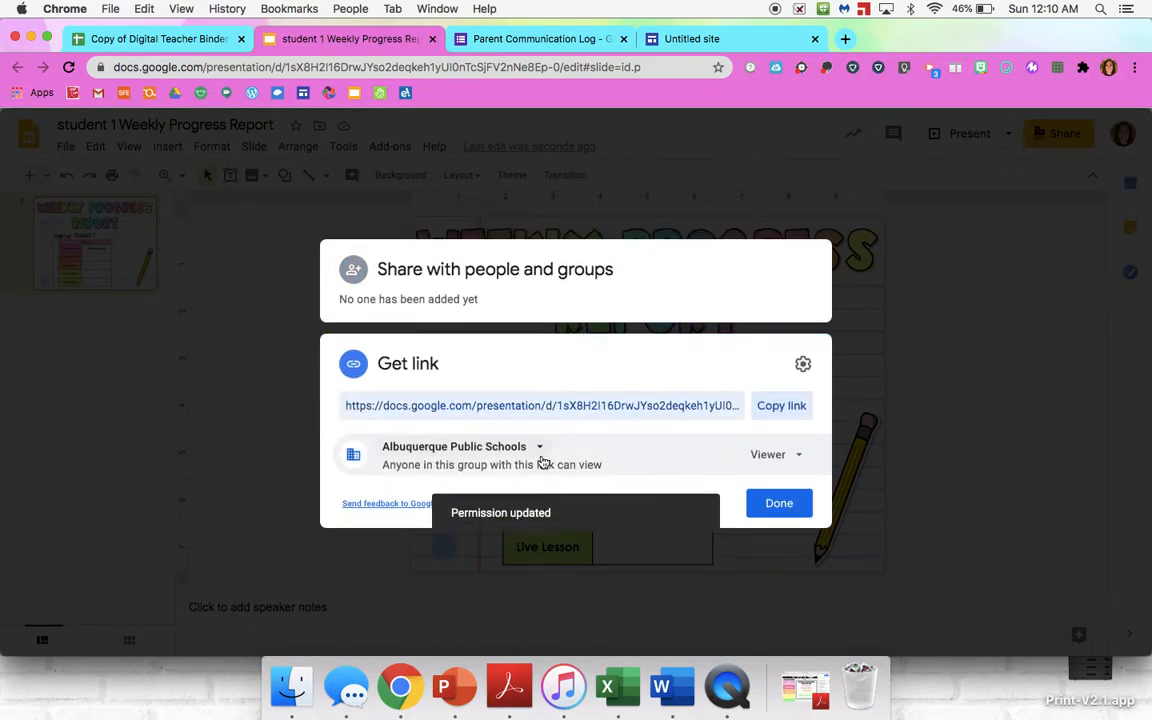
pyautogui.click(538, 446)
pyautogui.click(466, 587)
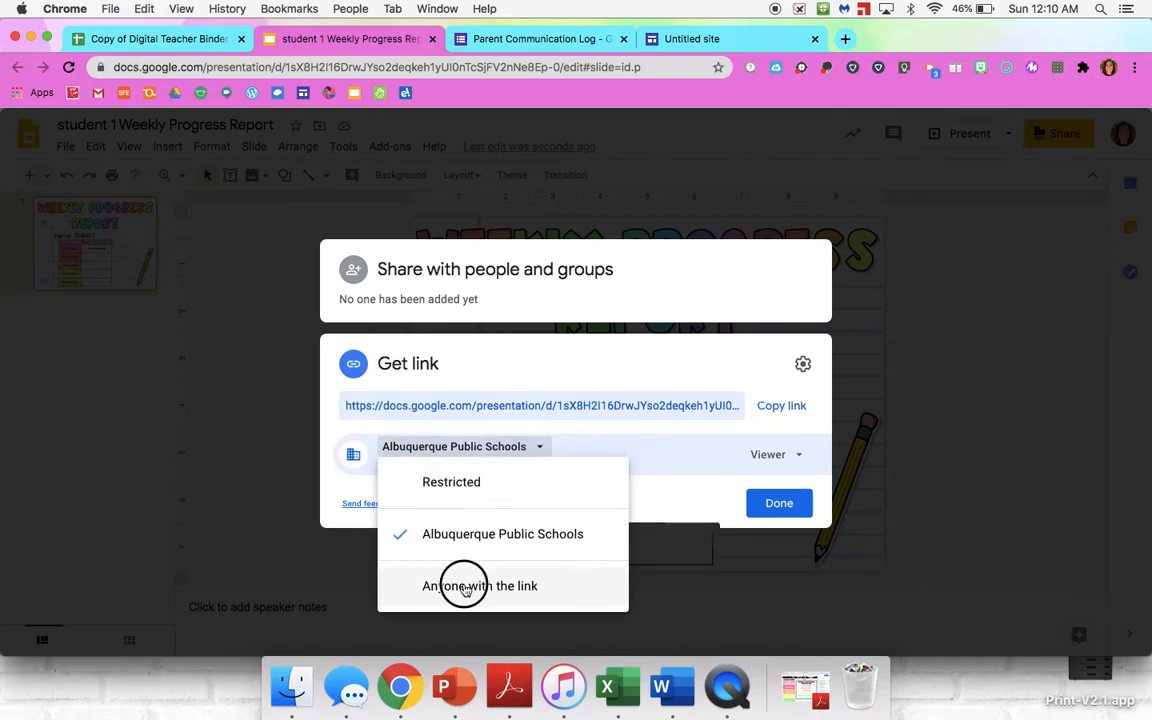
pyautogui.click(779, 503)
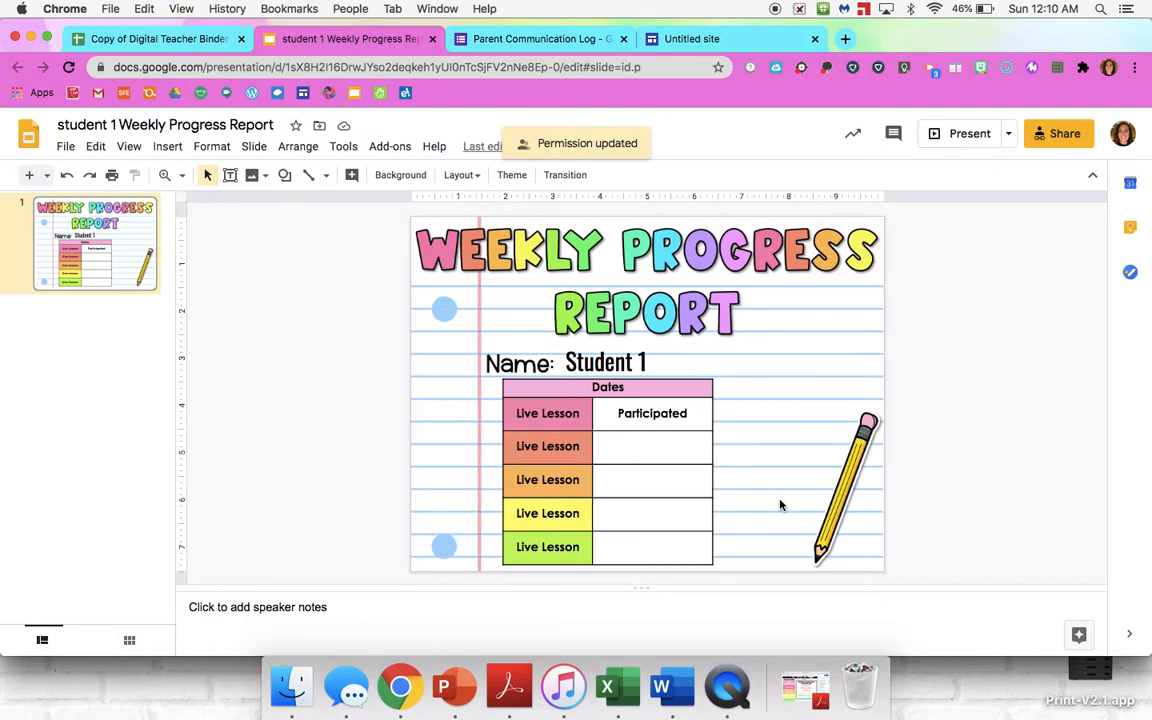
# - Switch to the Copy of Digital Teacher Binder spreadsheet and view the Progress Report Templates sheet's copy destinations without choosing one
pyautogui.click(157, 40)
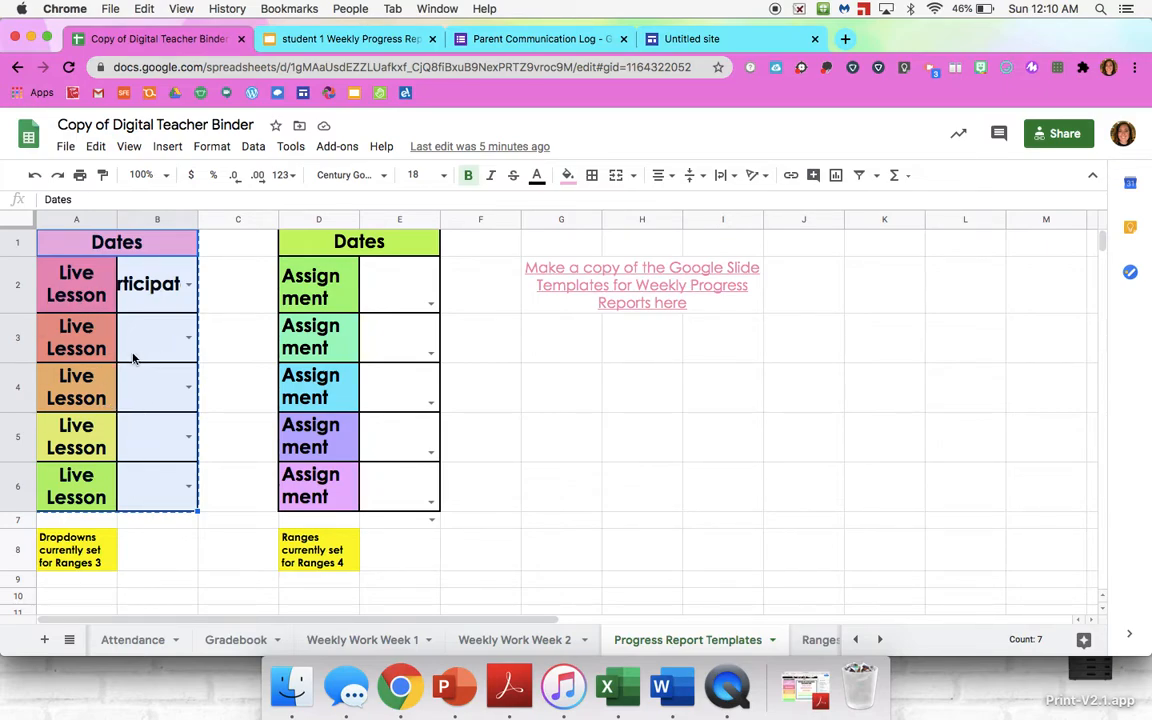
pyautogui.click(217, 344)
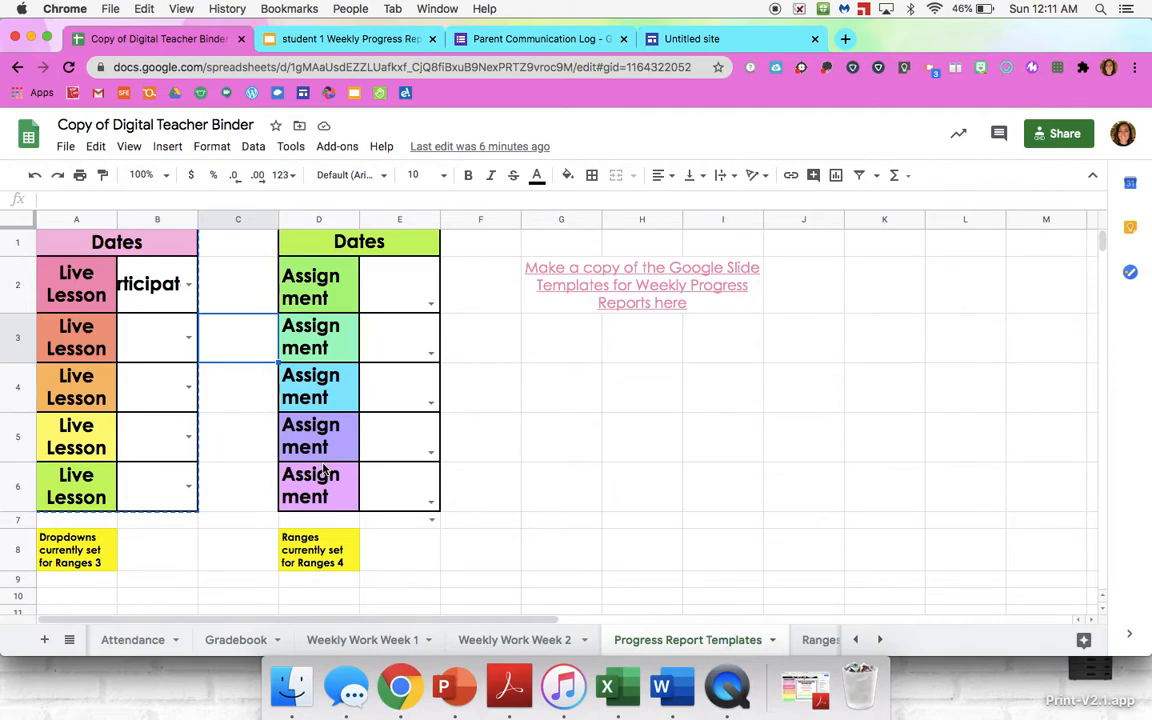
pyautogui.click(773, 643)
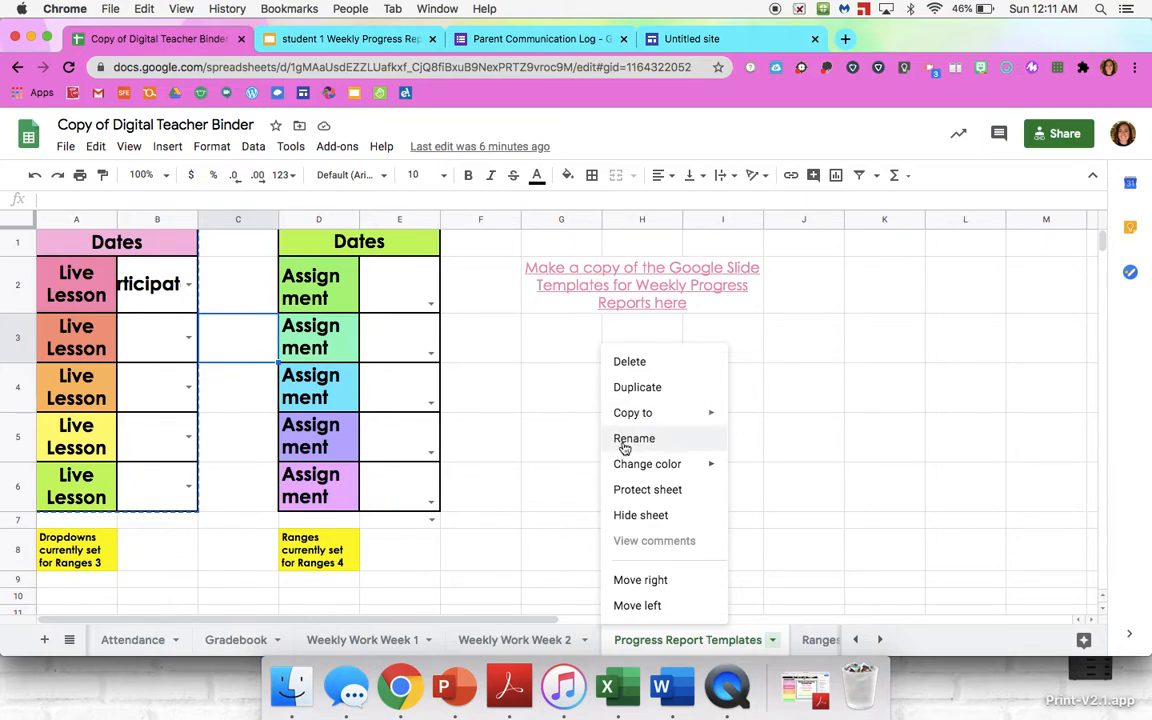
pyautogui.moveTo(653, 414)
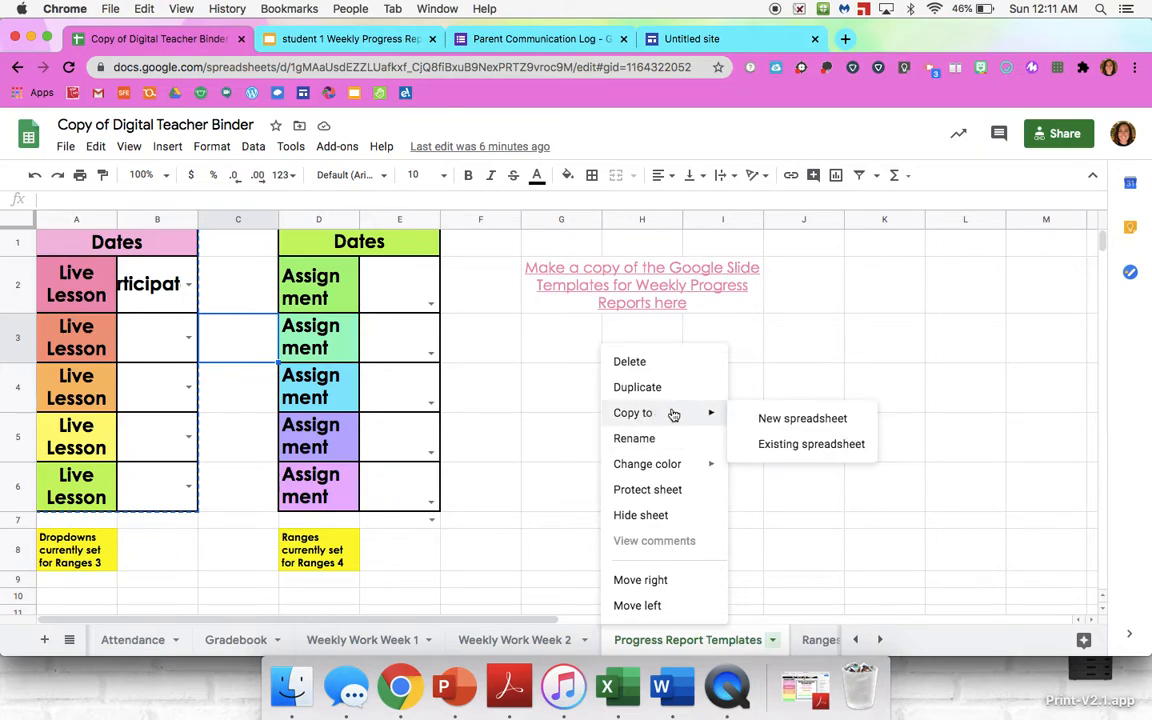
pyautogui.click(567, 566)
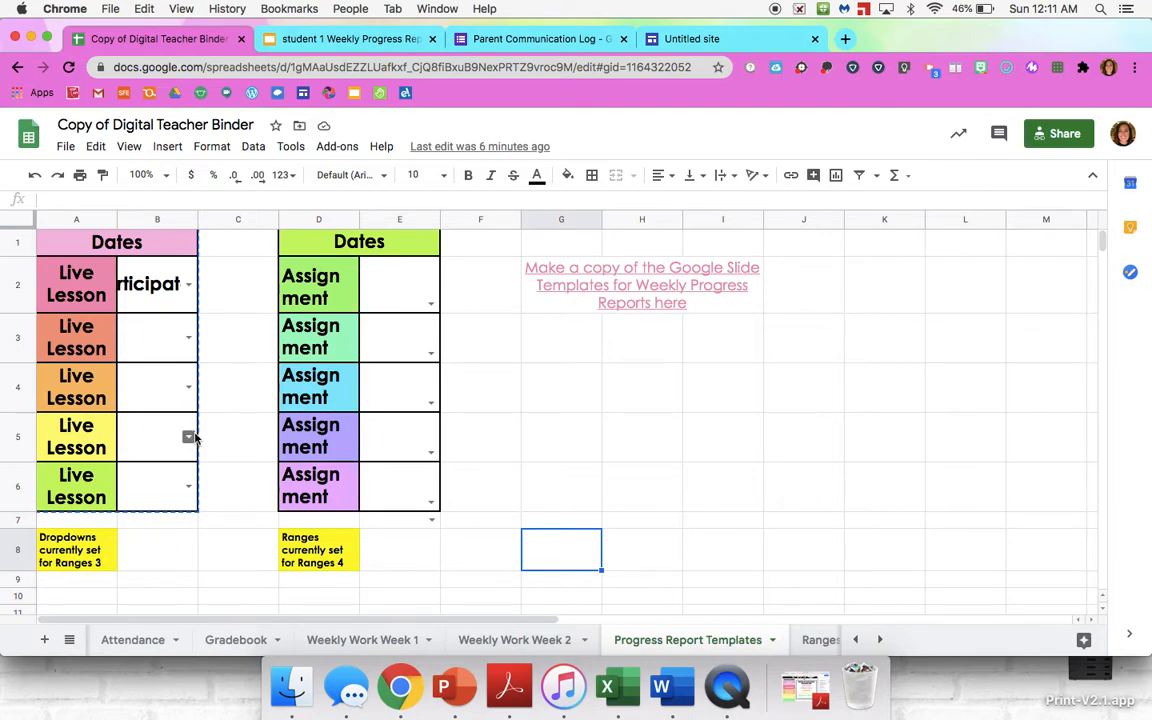
# - Try to copy the Progress Report Templates sheet to a new spreadsheet
pyautogui.click(772, 640)
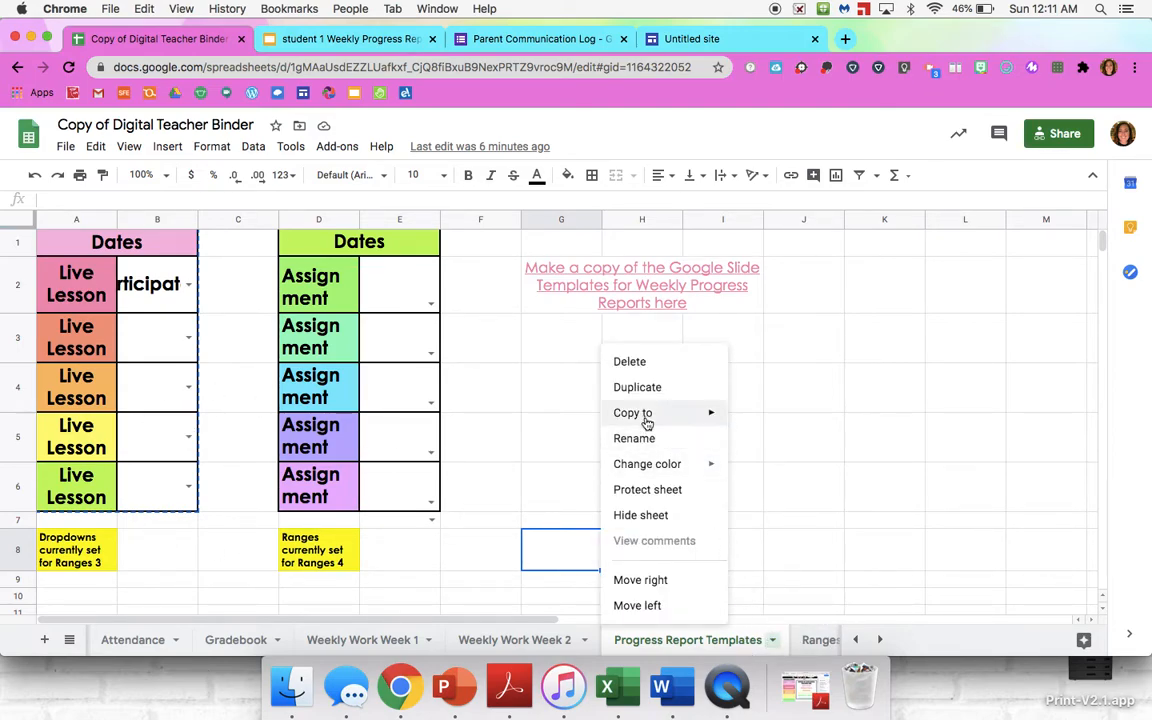
pyautogui.moveTo(648, 421)
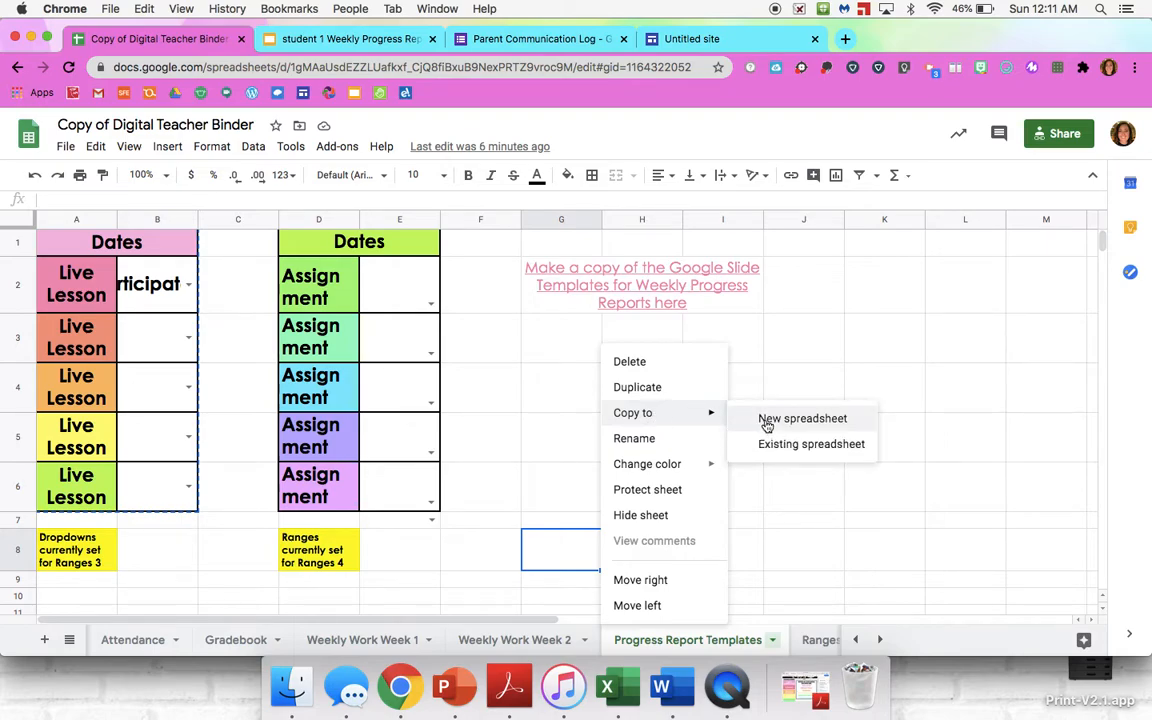
pyautogui.click(766, 421)
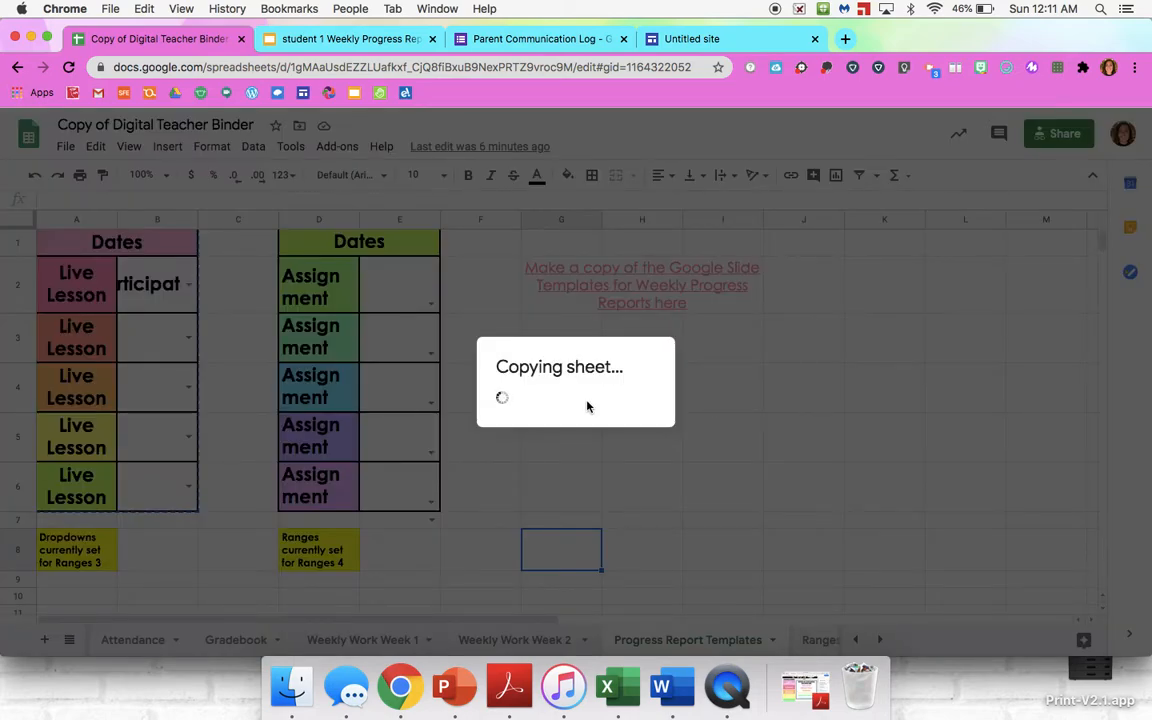
pyautogui.click(647, 431)
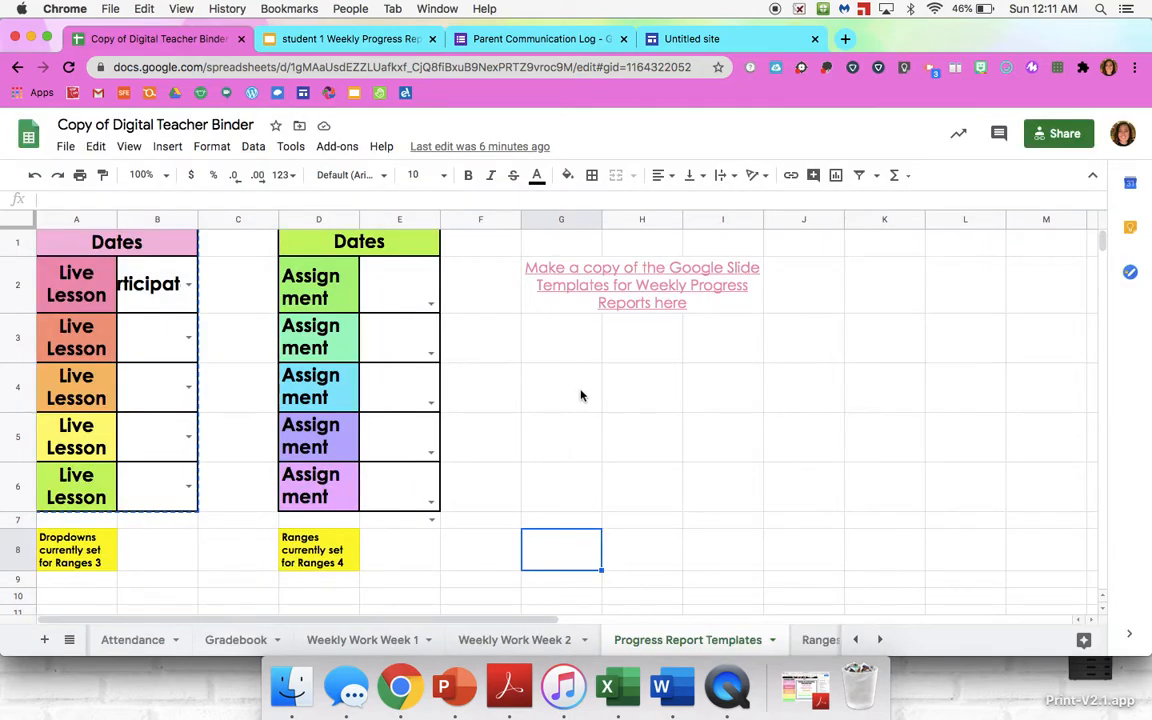
# - Copy the Progress Report Templates sheet to a new spreadsheet and open that spreadsheet
pyautogui.click(772, 640)
pyautogui.moveTo(687, 412)
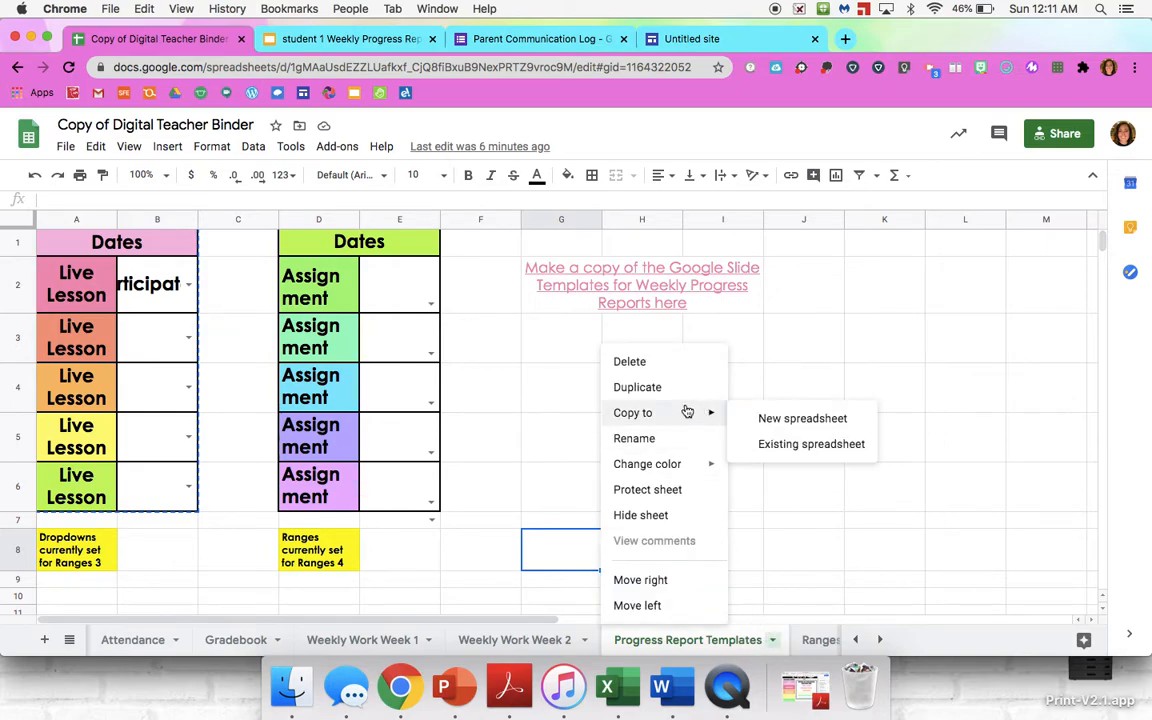
pyautogui.click(775, 418)
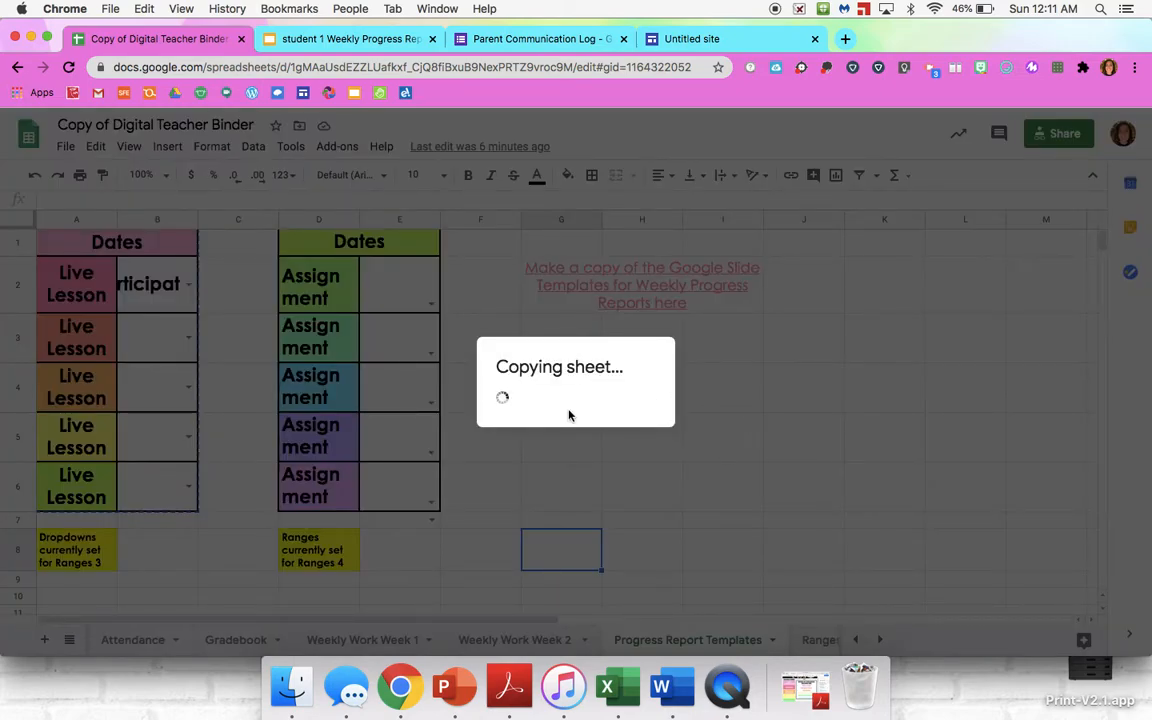
pyautogui.click(503, 387)
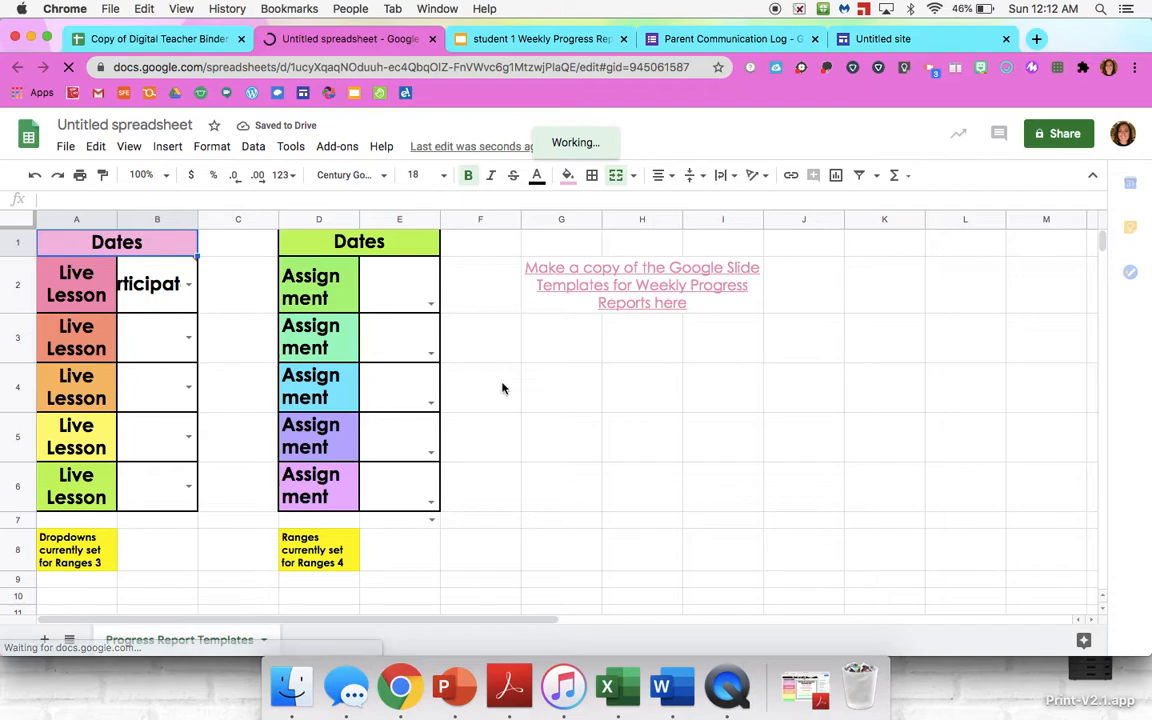
# - Start sharing the new spreadsheet and save it under the name Student Progress Report Data
pyautogui.click(1063, 133)
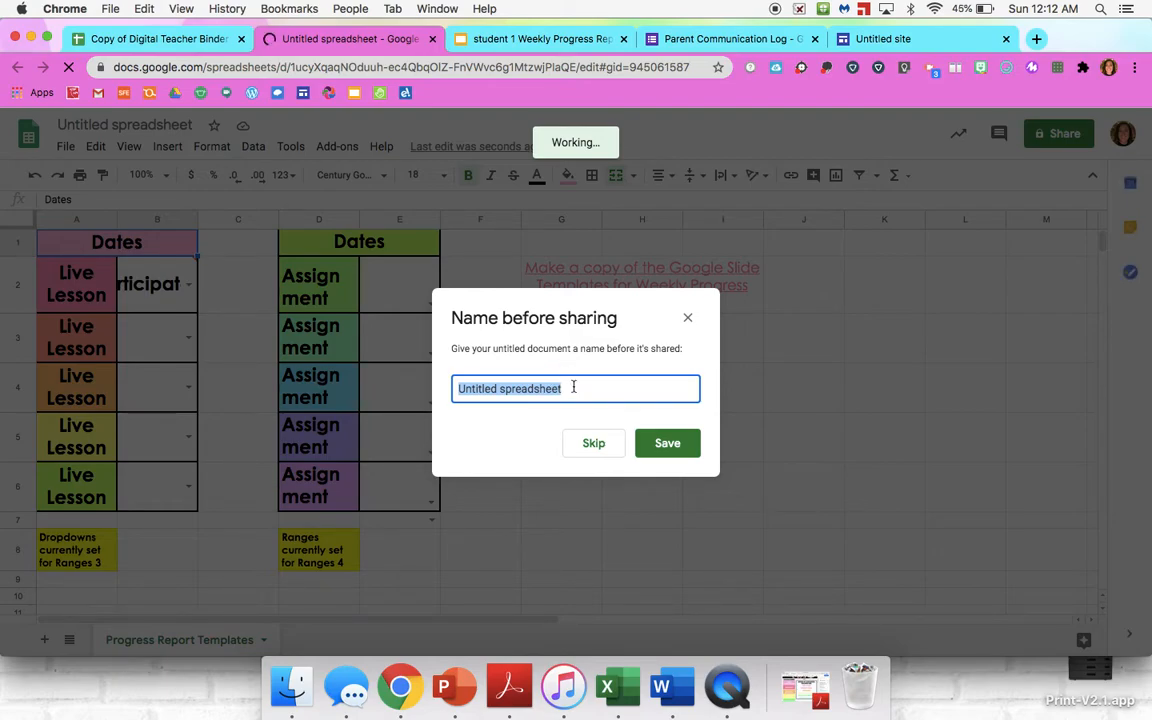
pyautogui.write('St')
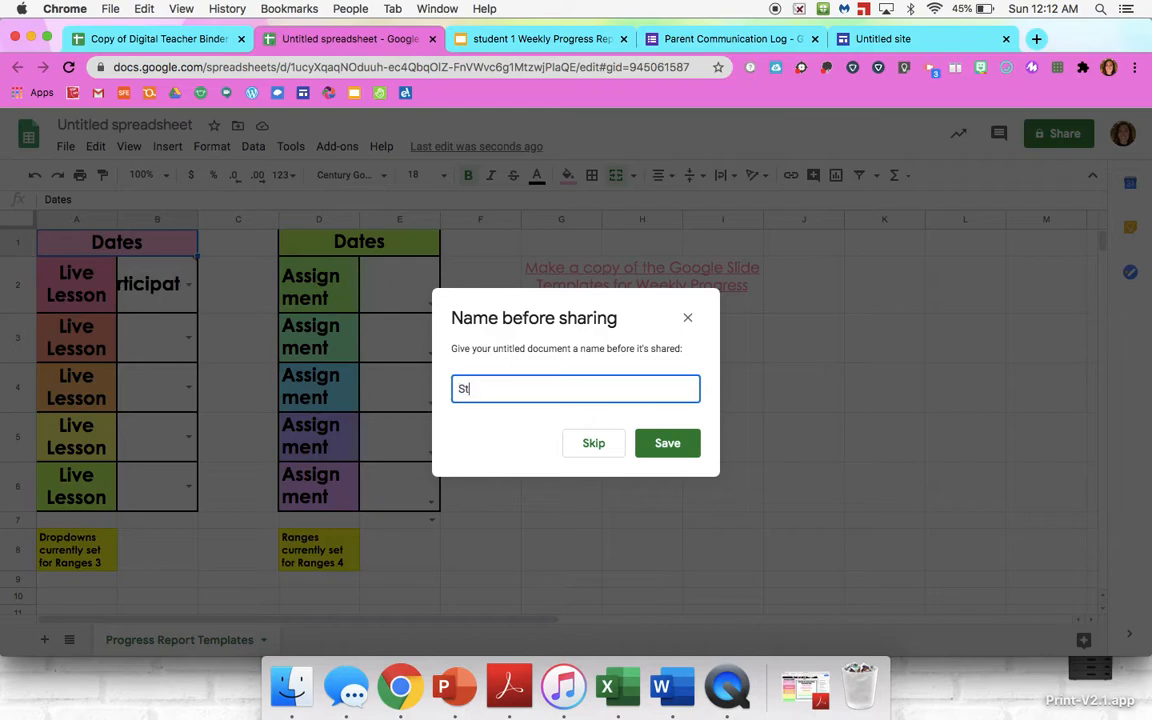
pyautogui.write('udent Progress Report')
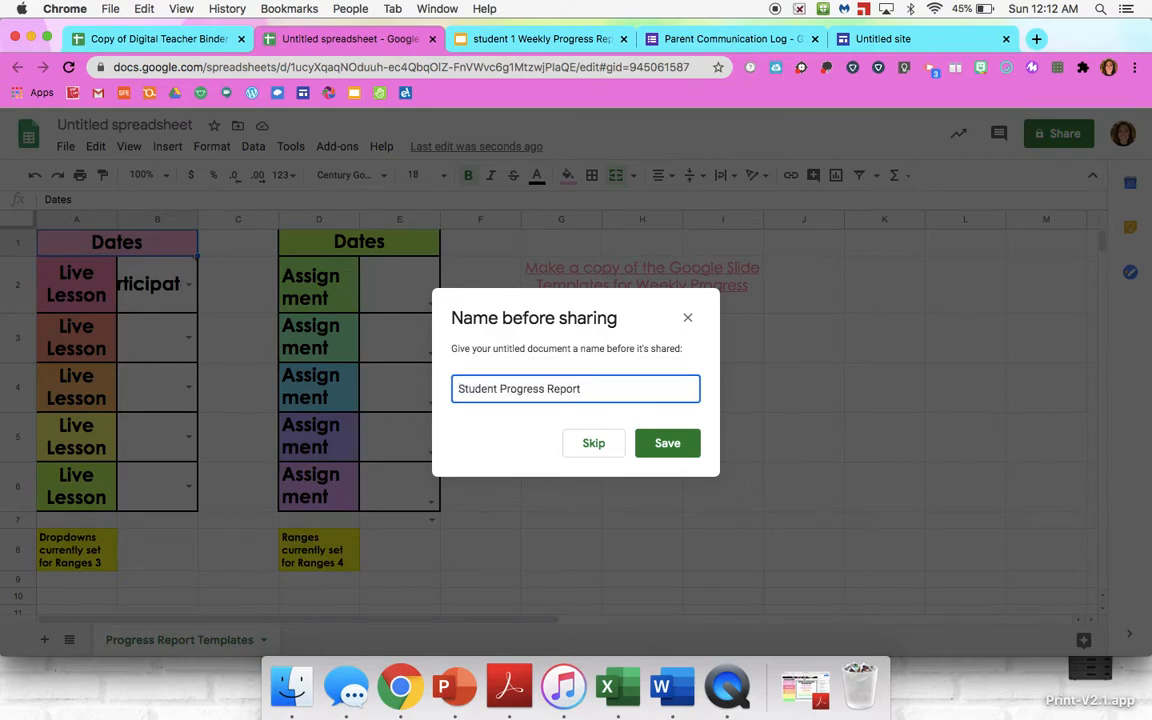
pyautogui.write(' Data')
pyautogui.click(667, 443)
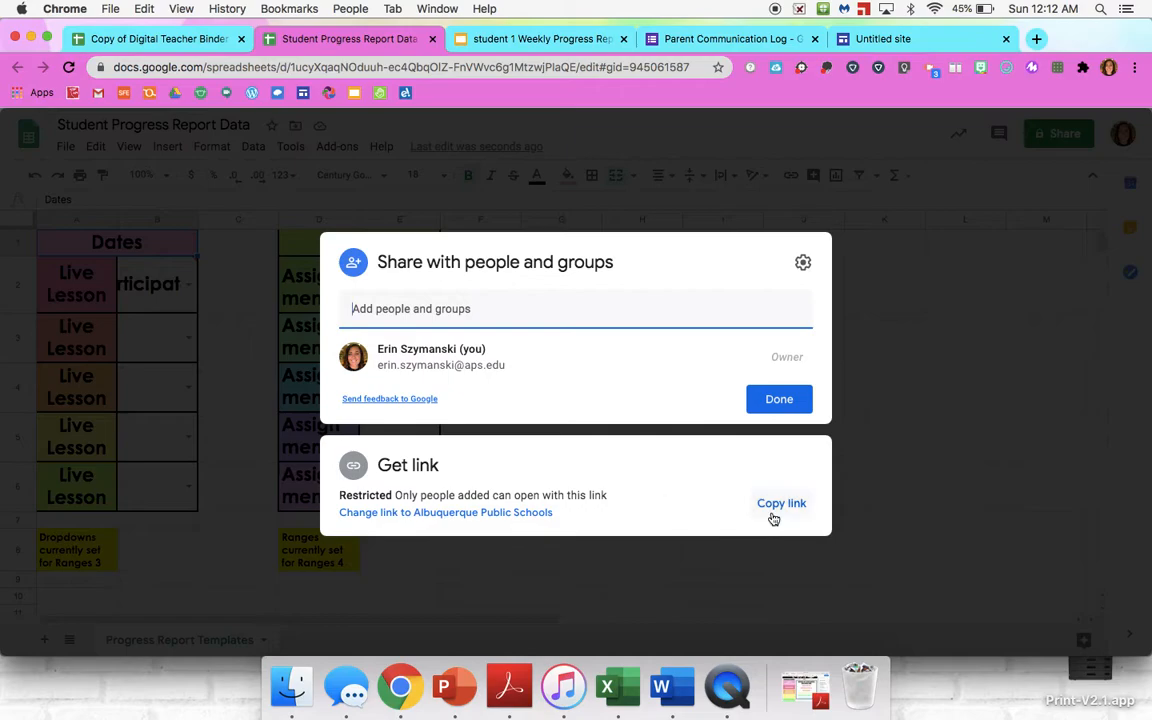
# - Give anyone with the link Editor access to Student Progress Report Data and copy its sharing link
pyautogui.click(450, 512)
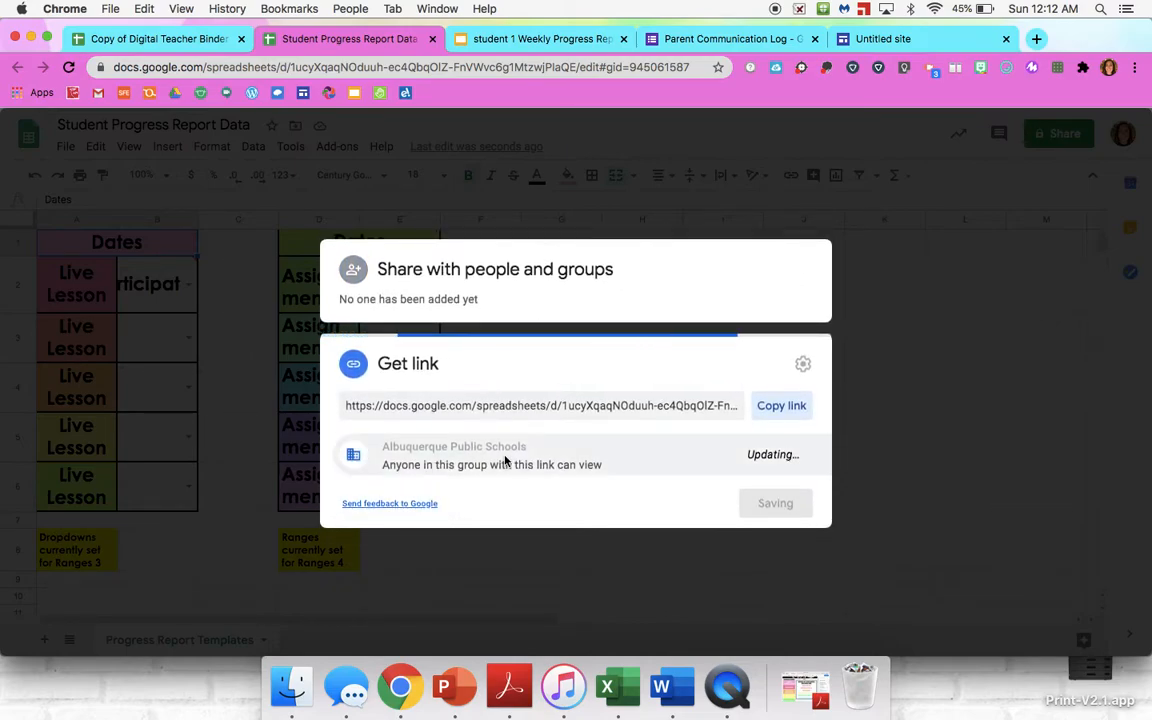
pyautogui.click(495, 448)
pyautogui.click(463, 586)
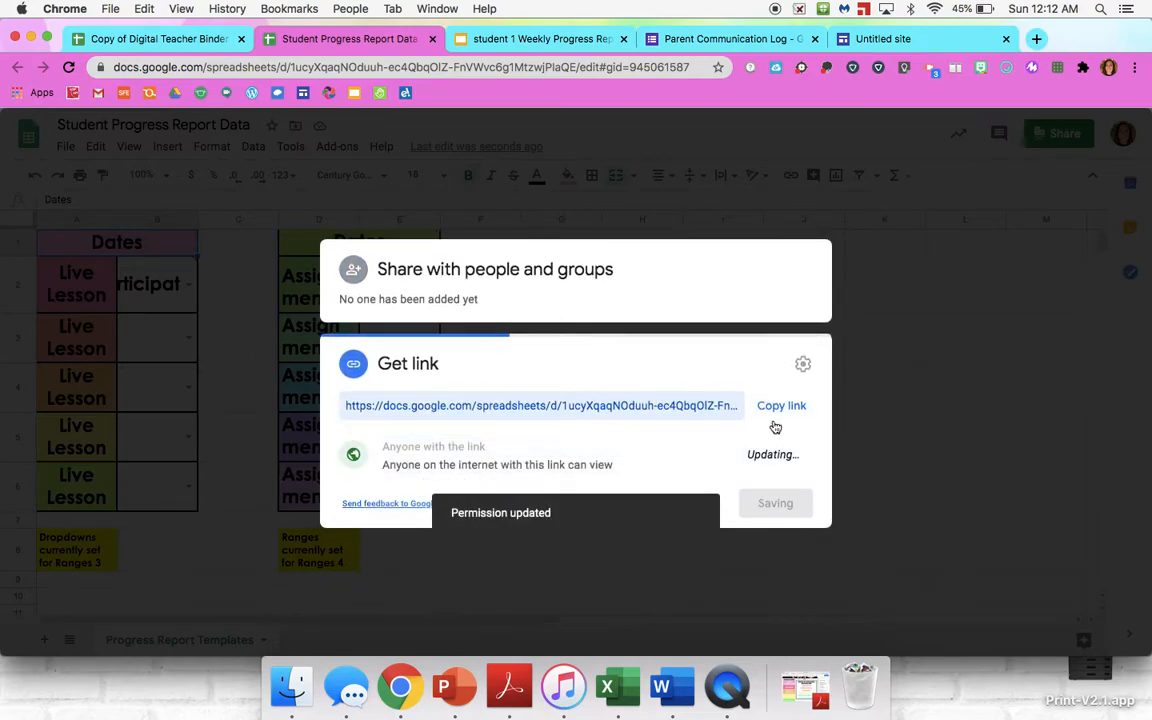
pyautogui.click(775, 454)
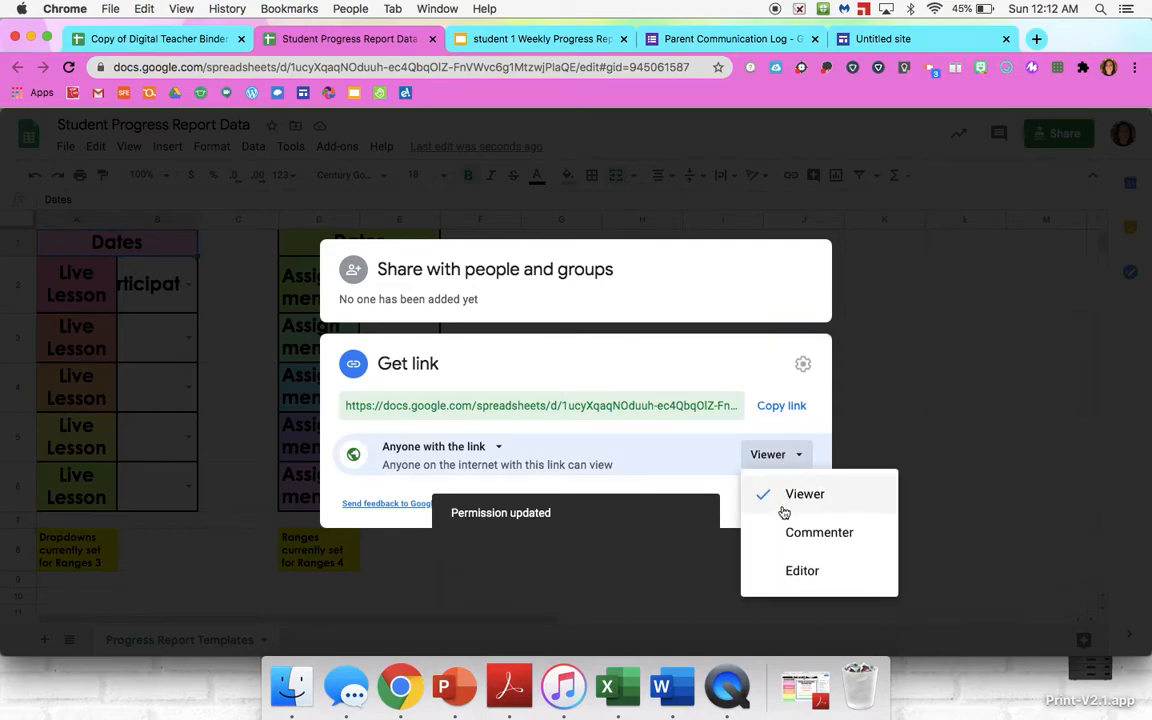
pyautogui.click(787, 571)
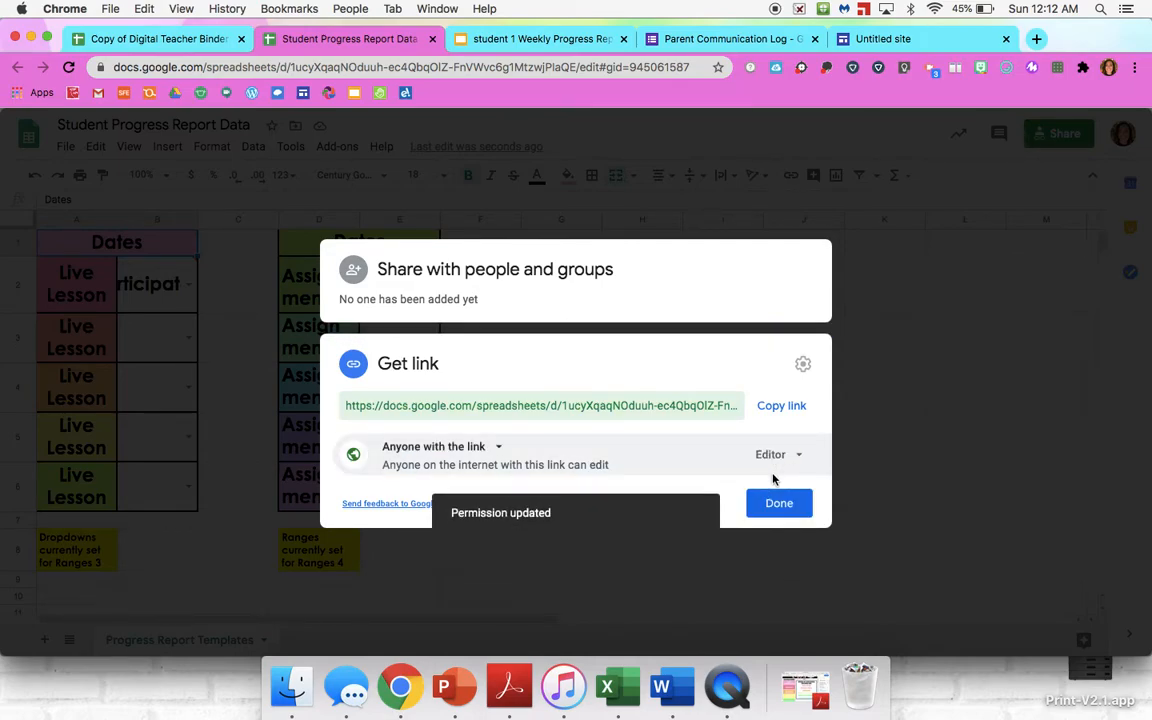
pyautogui.click(786, 408)
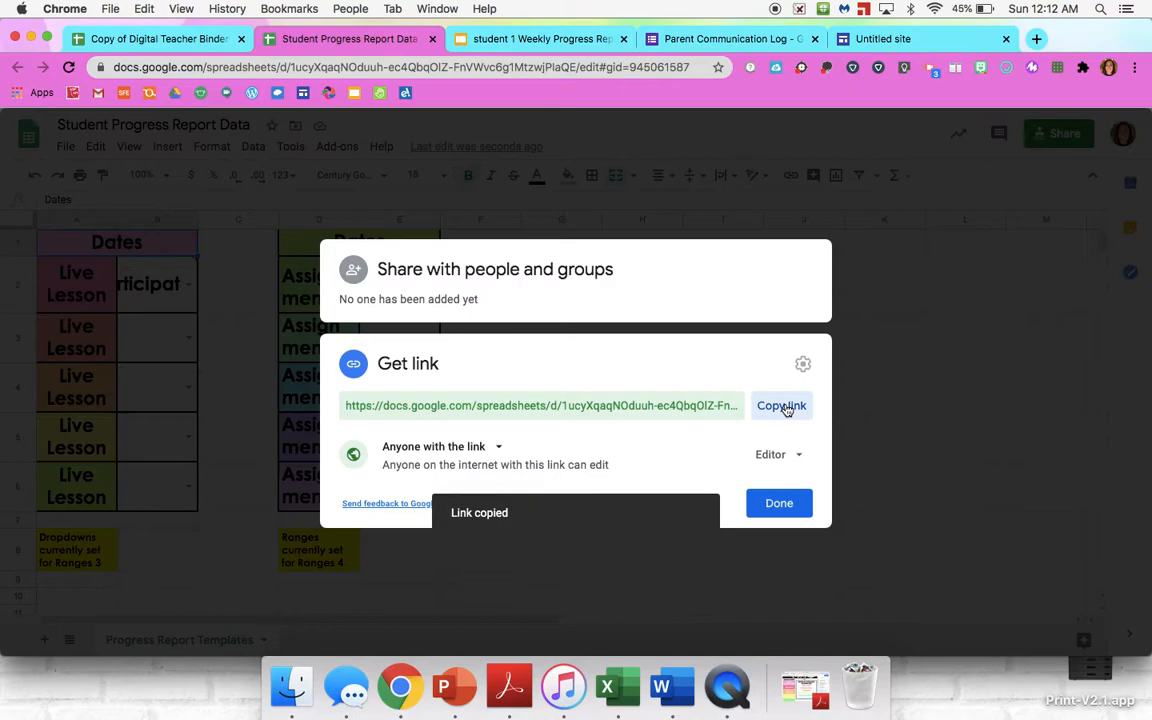
pyautogui.click(781, 505)
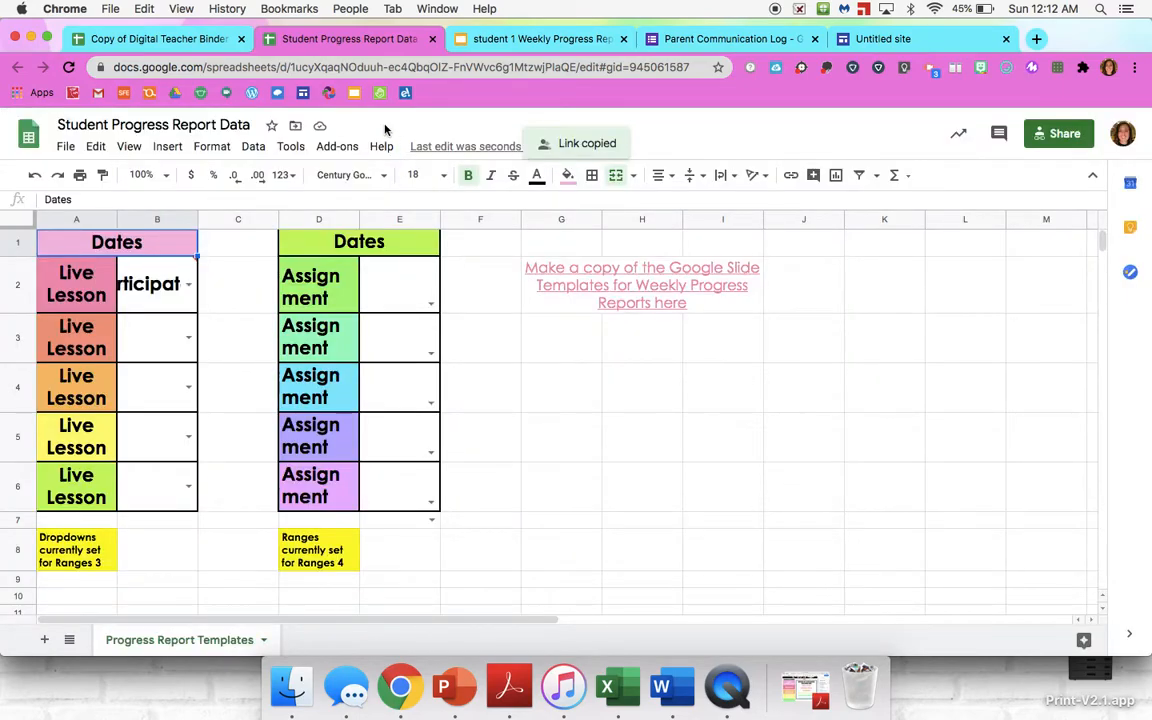
# - Return to the Copy of Digital Teacher Binder spreadsheet and view its Attendance and Gradebook sheets, ending on Progress Report Templates
pyautogui.click(126, 42)
pyautogui.click(649, 429)
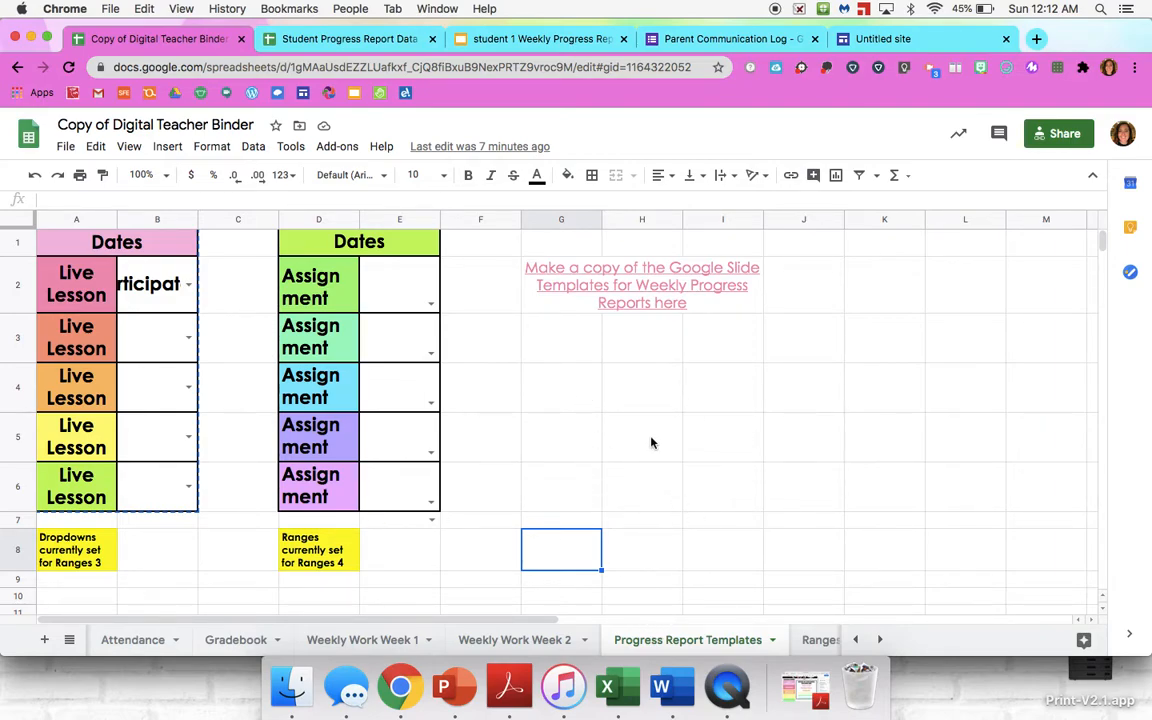
pyautogui.click(120, 645)
pyautogui.click(215, 640)
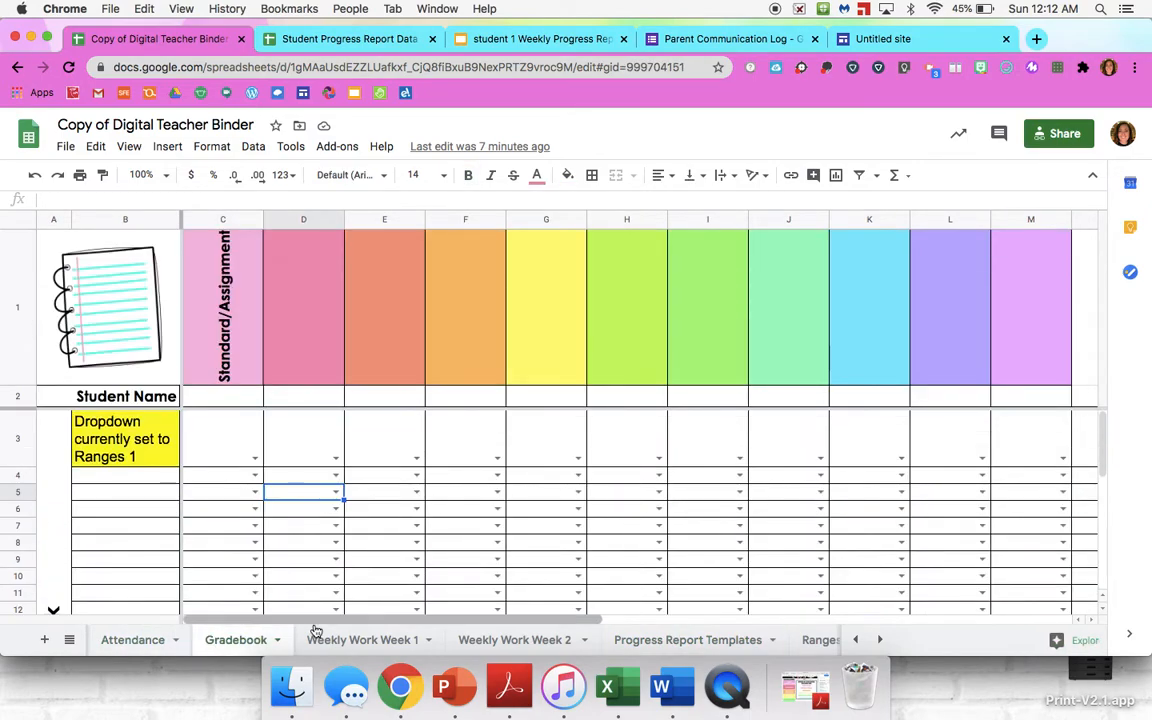
pyautogui.click(630, 640)
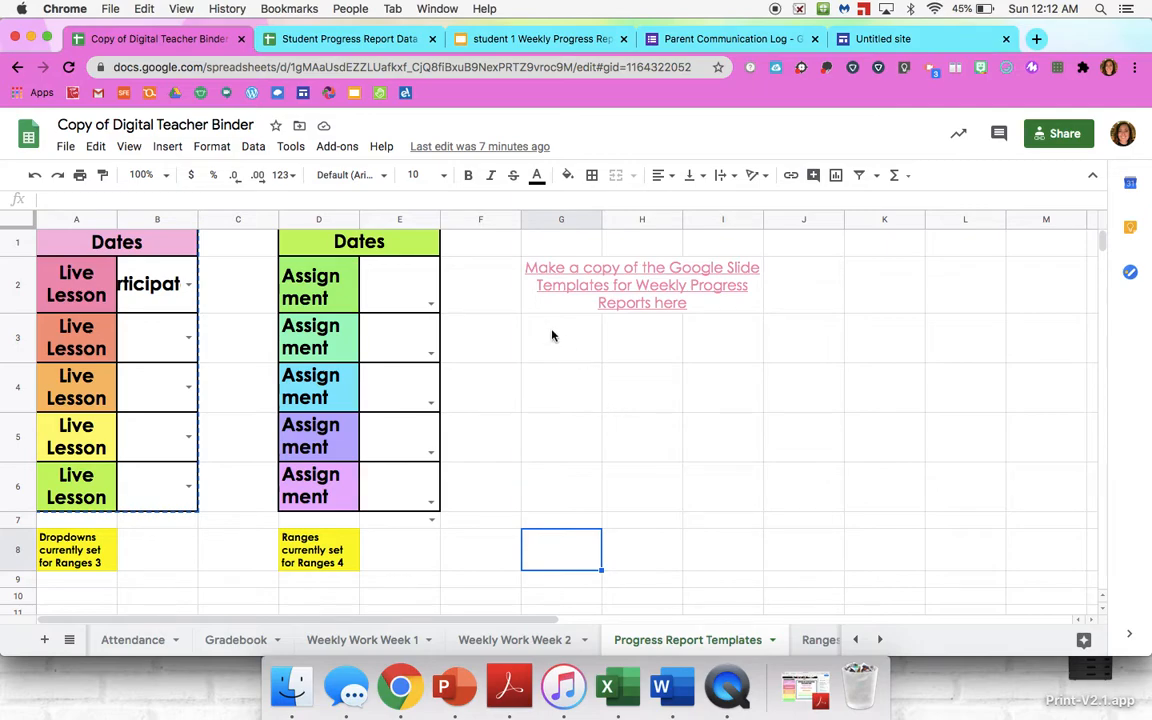
# - Insert a link in cell H4 with the text Student Progress Report Data, pointing to the copied spreadsheet sharing link
pyautogui.click(628, 394)
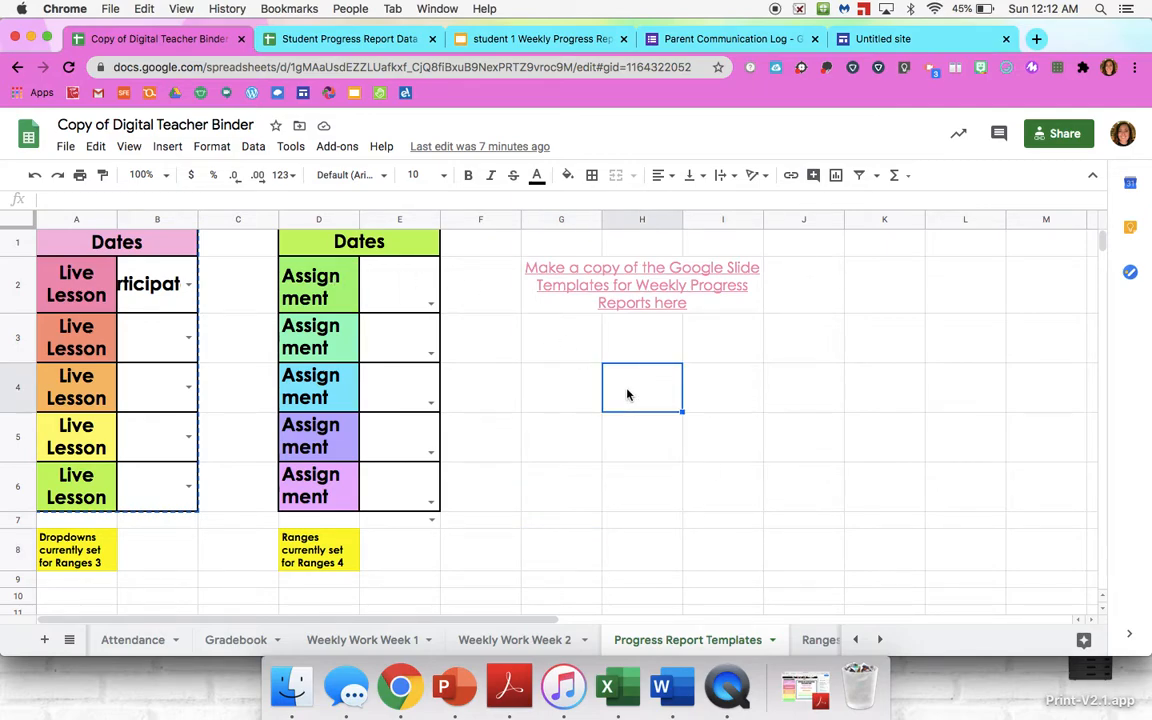
pyautogui.click(168, 147)
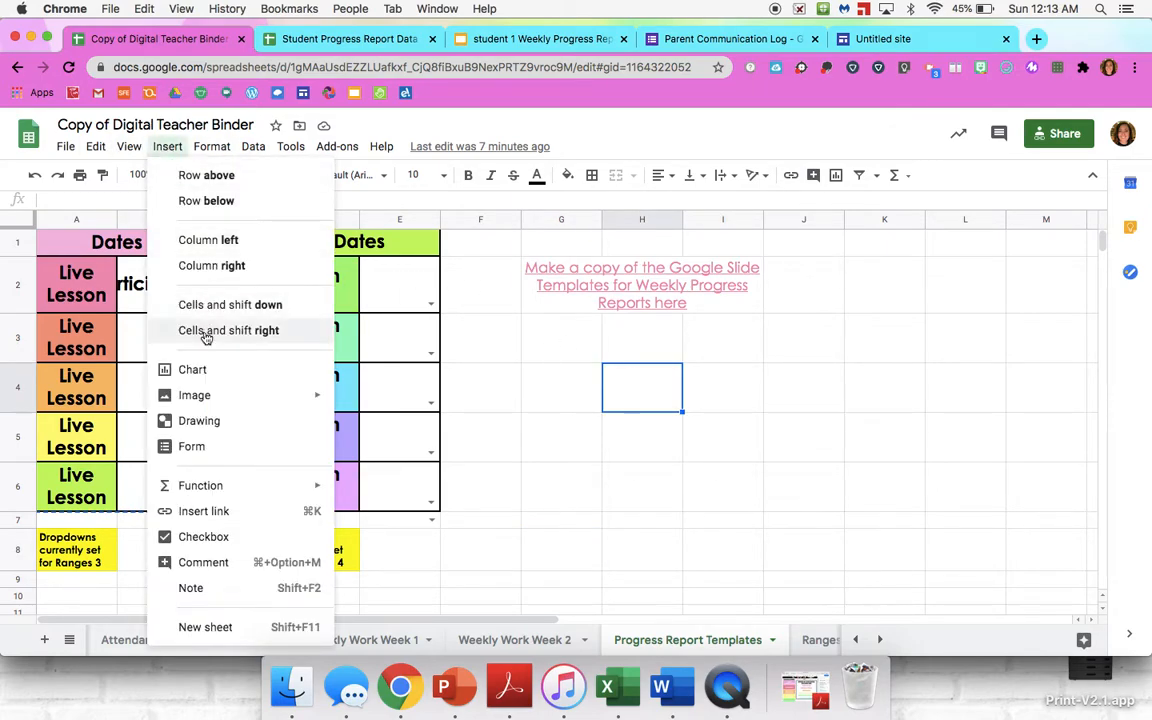
pyautogui.click(196, 513)
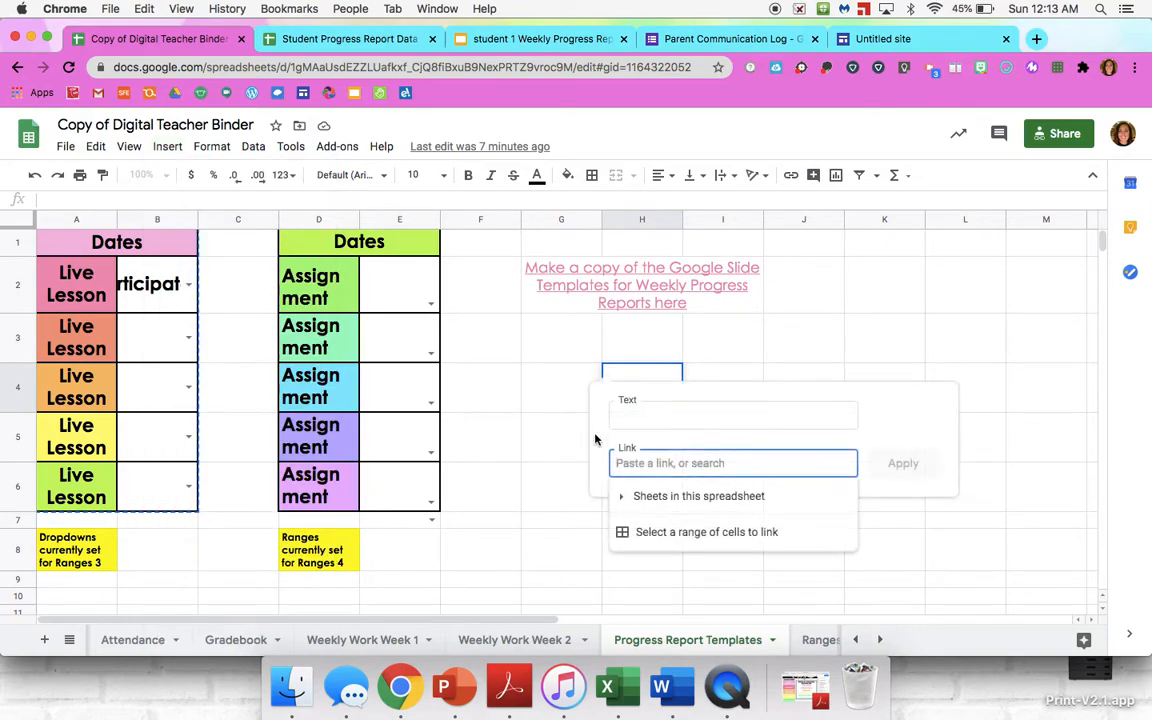
pyautogui.click(642, 418)
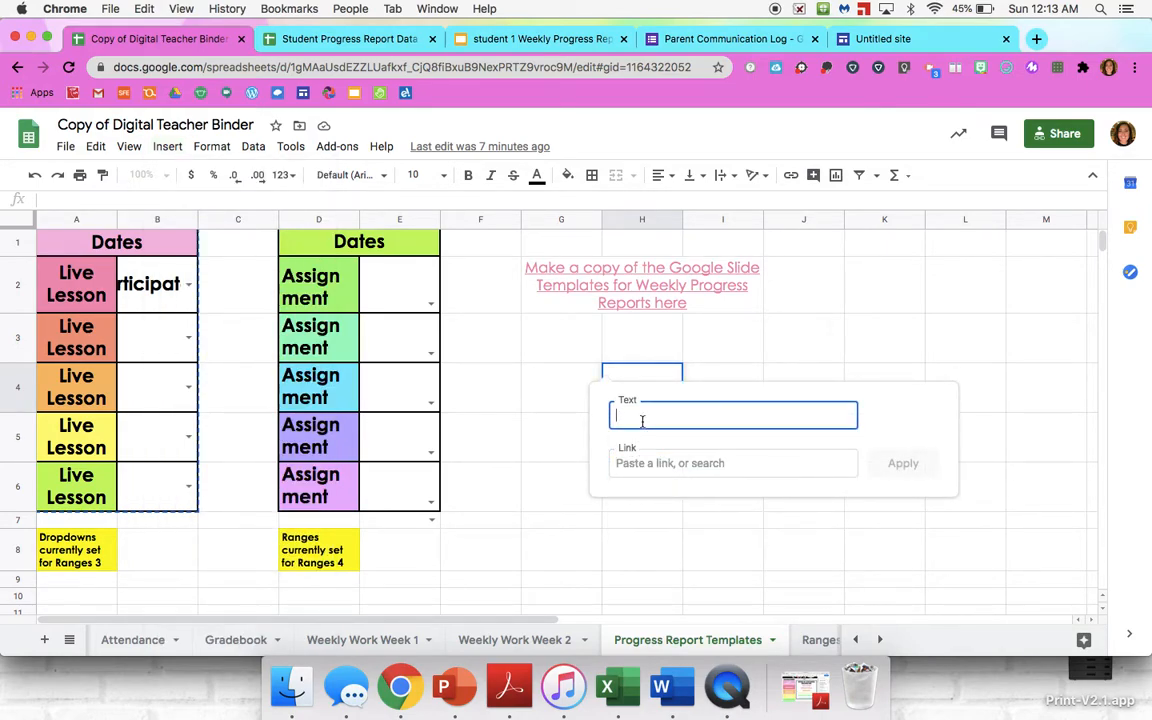
pyautogui.write('Student Progress Report Data')
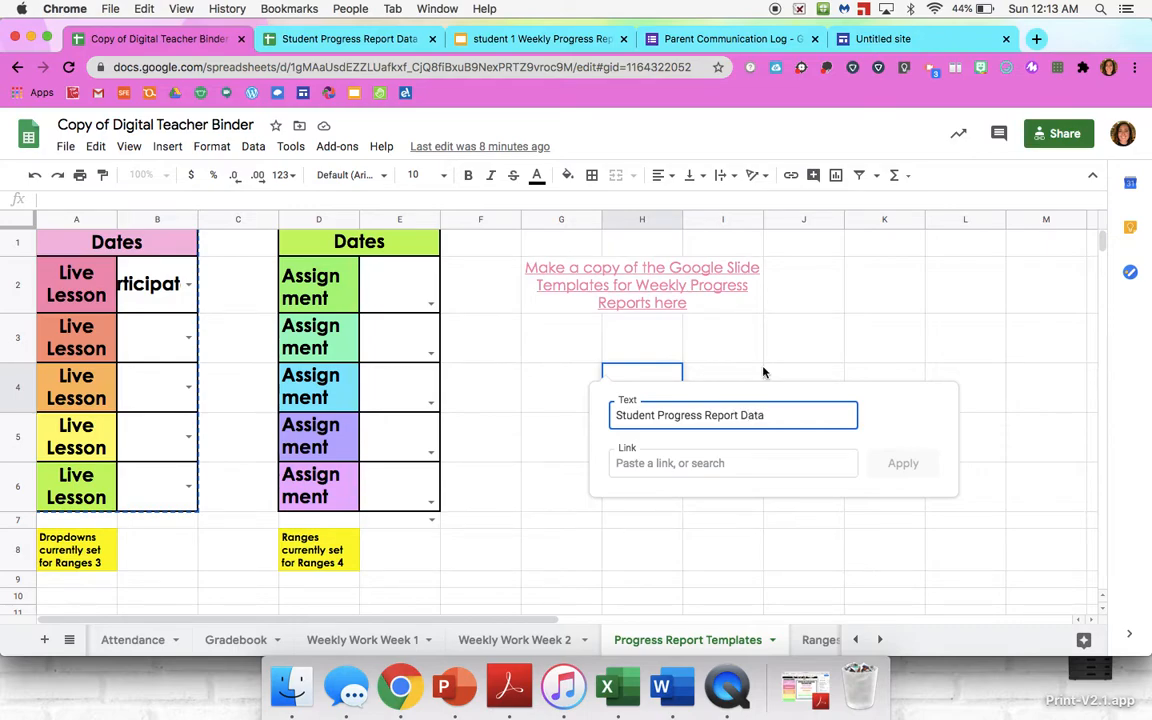
pyautogui.click(717, 453)
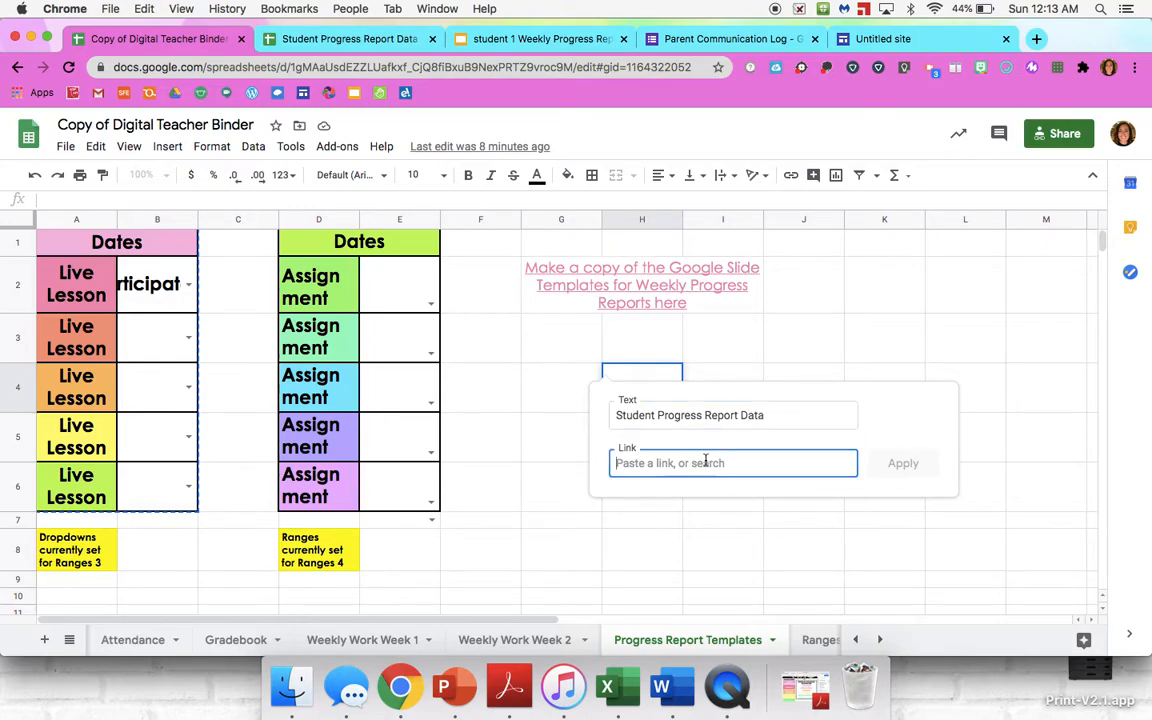
pyautogui.press('super+v')
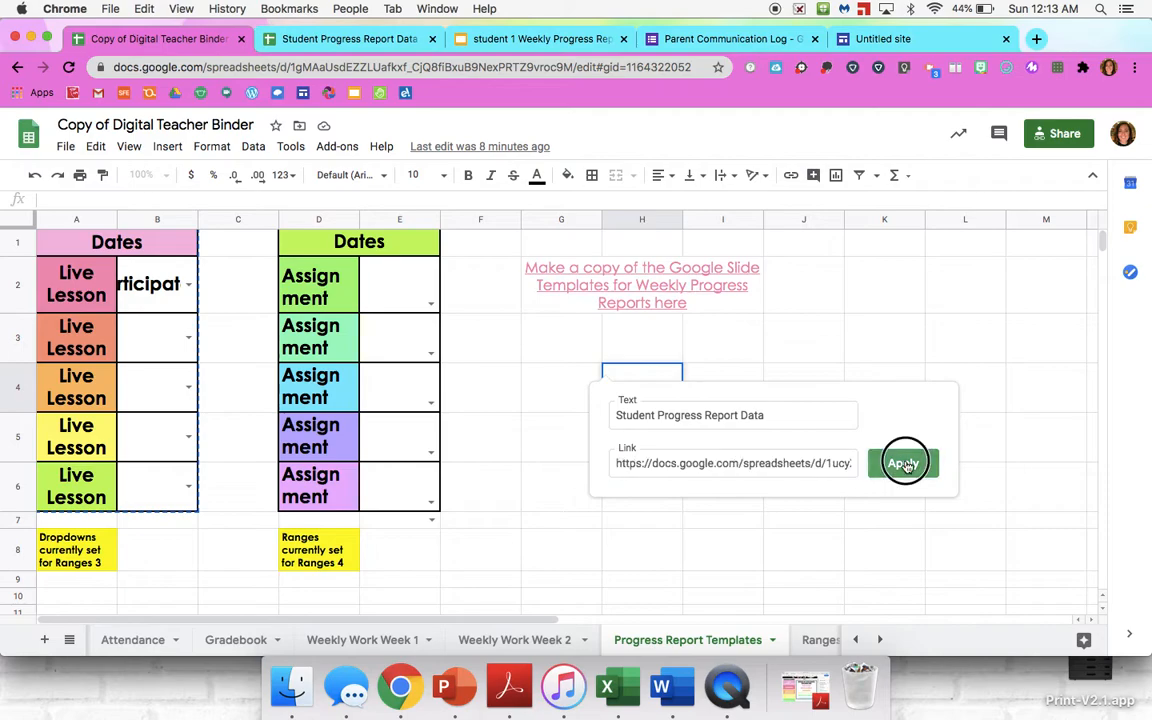
pyautogui.click(903, 463)
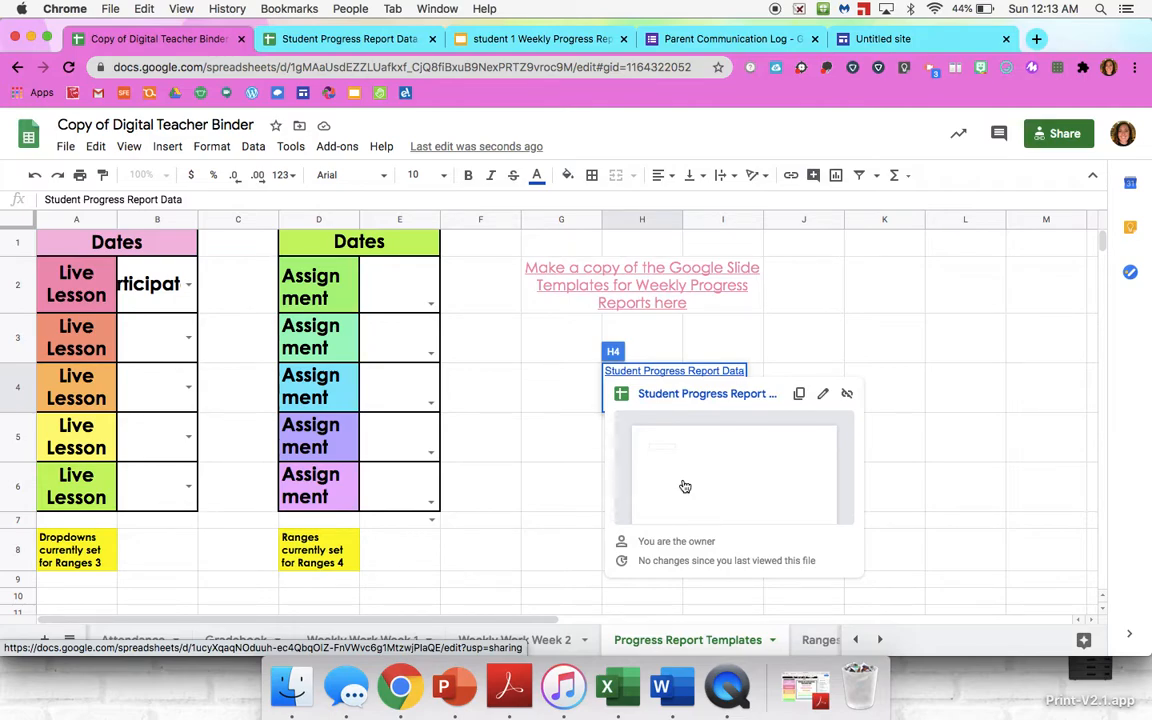
pyautogui.click(556, 420)
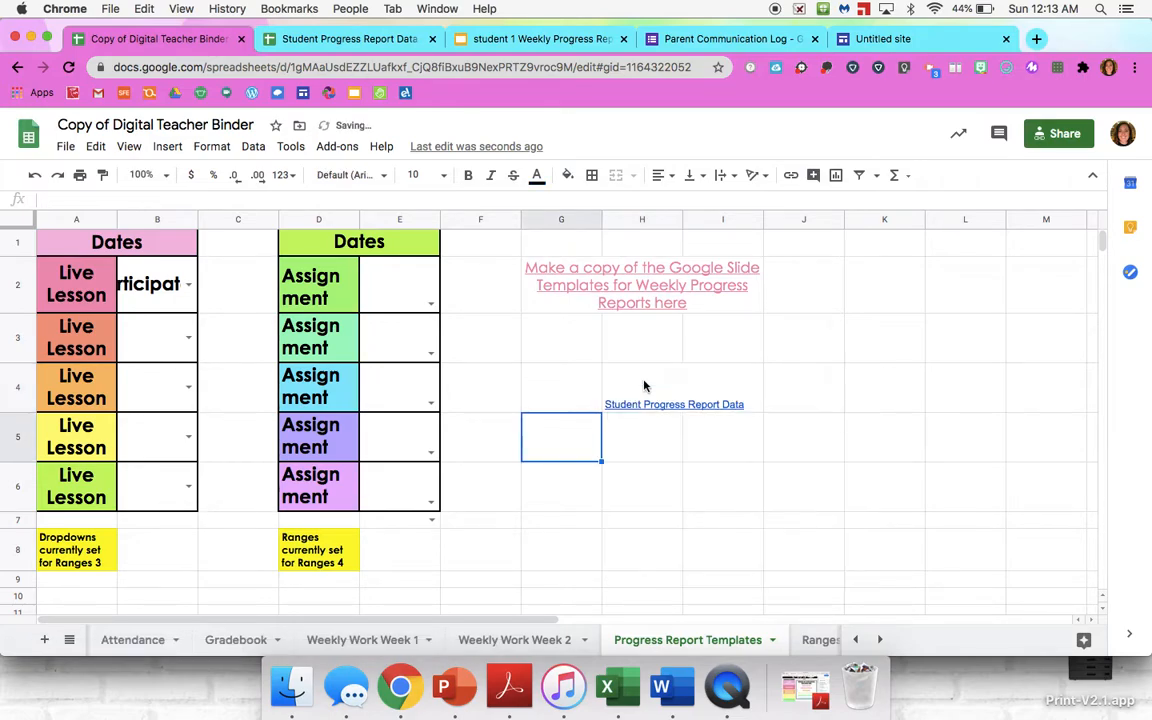
# - Wrap and center the Student Progress Report Data link text in cell H4
pyautogui.click(639, 405)
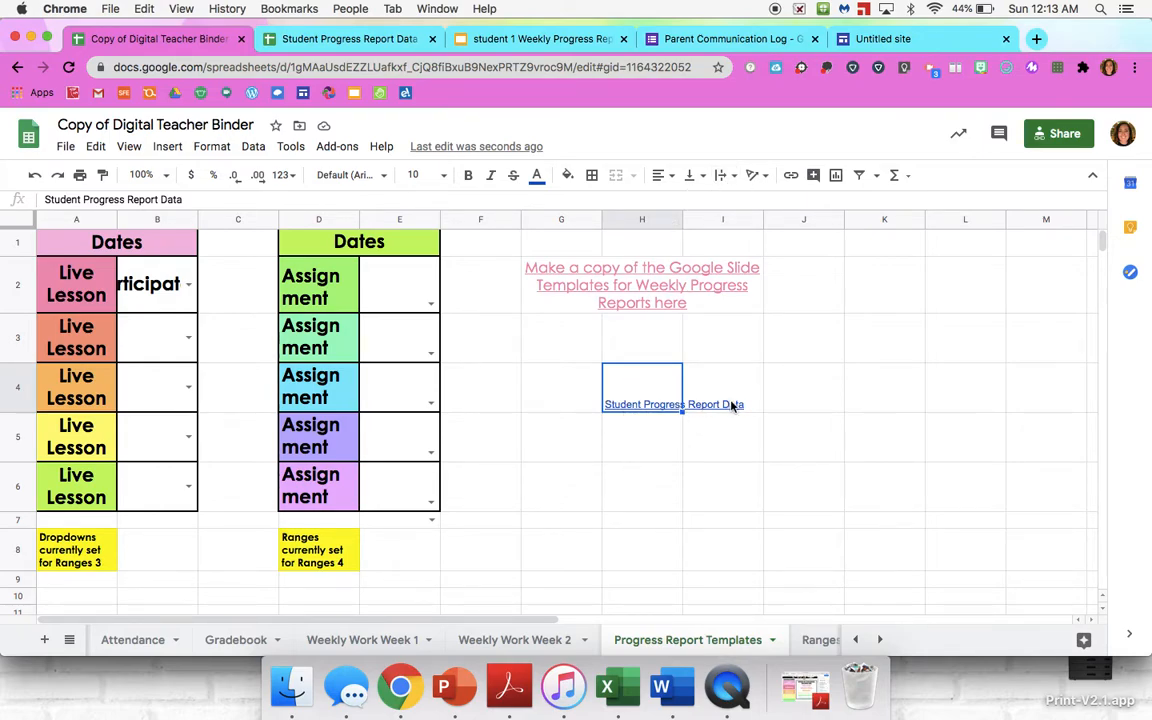
pyautogui.click(639, 383)
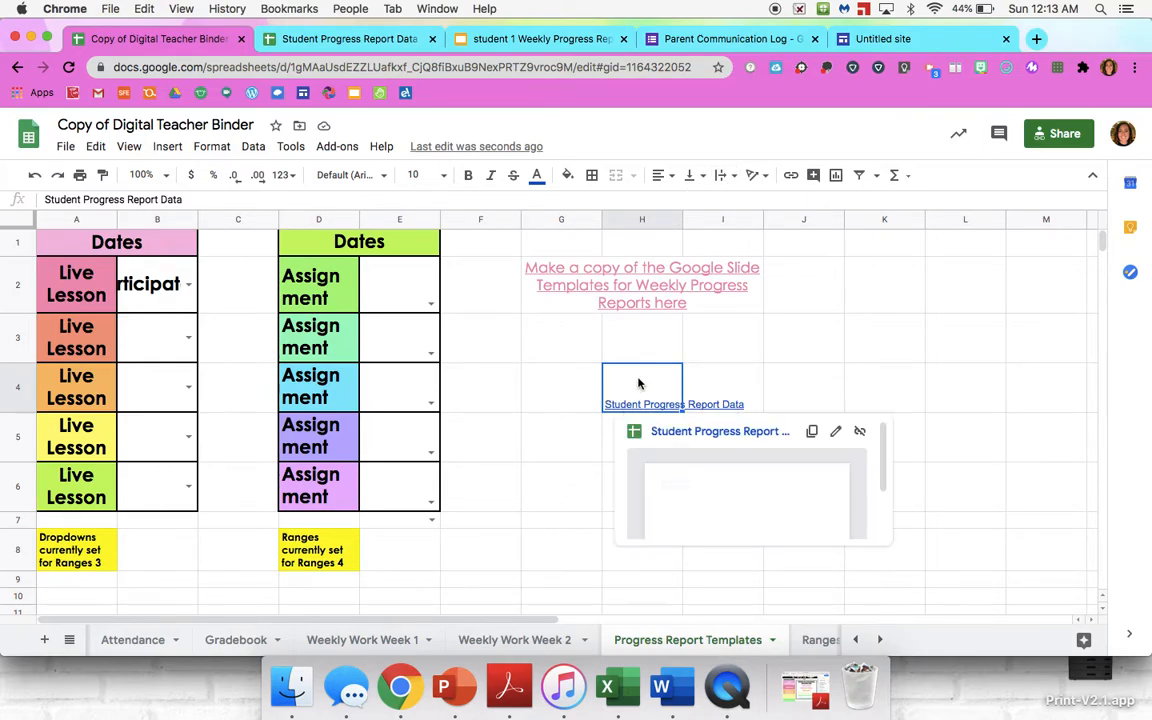
pyautogui.click(724, 175)
pyautogui.click(744, 203)
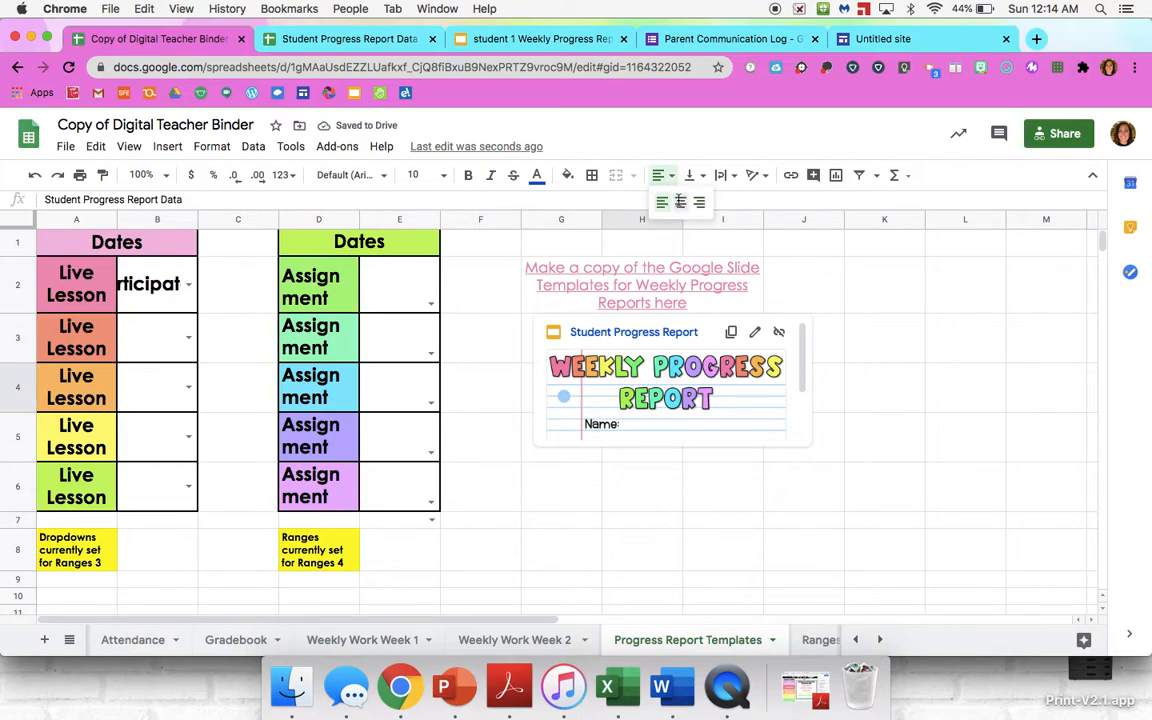
pyautogui.click(638, 478)
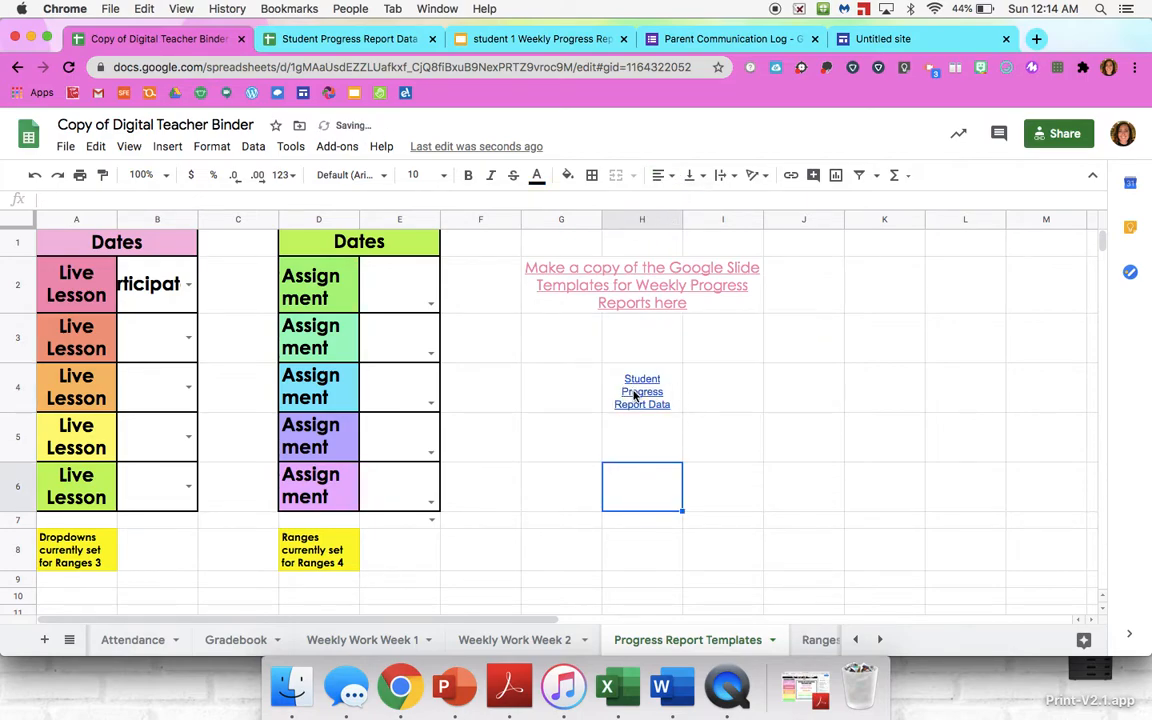
pyautogui.moveTo(634, 395)
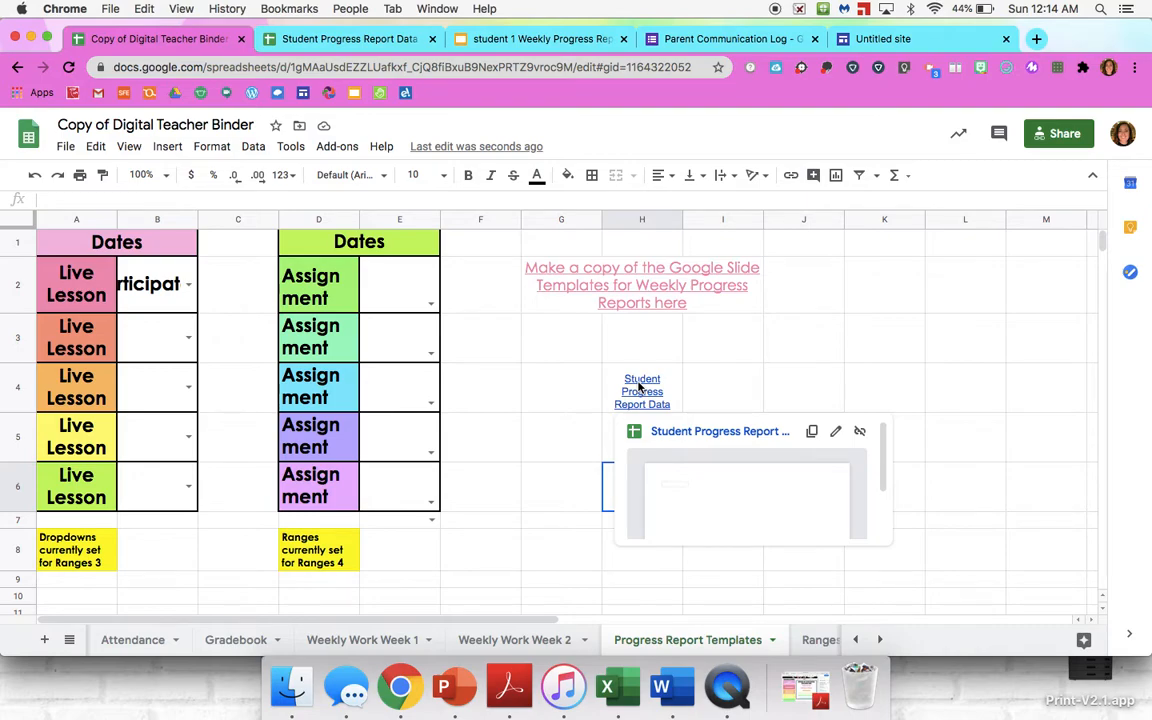
# - In the Student Progress Report Data spreadsheet, duplicate the Progress Report Templates sheet and rename the copy Student 1
pyautogui.click(334, 40)
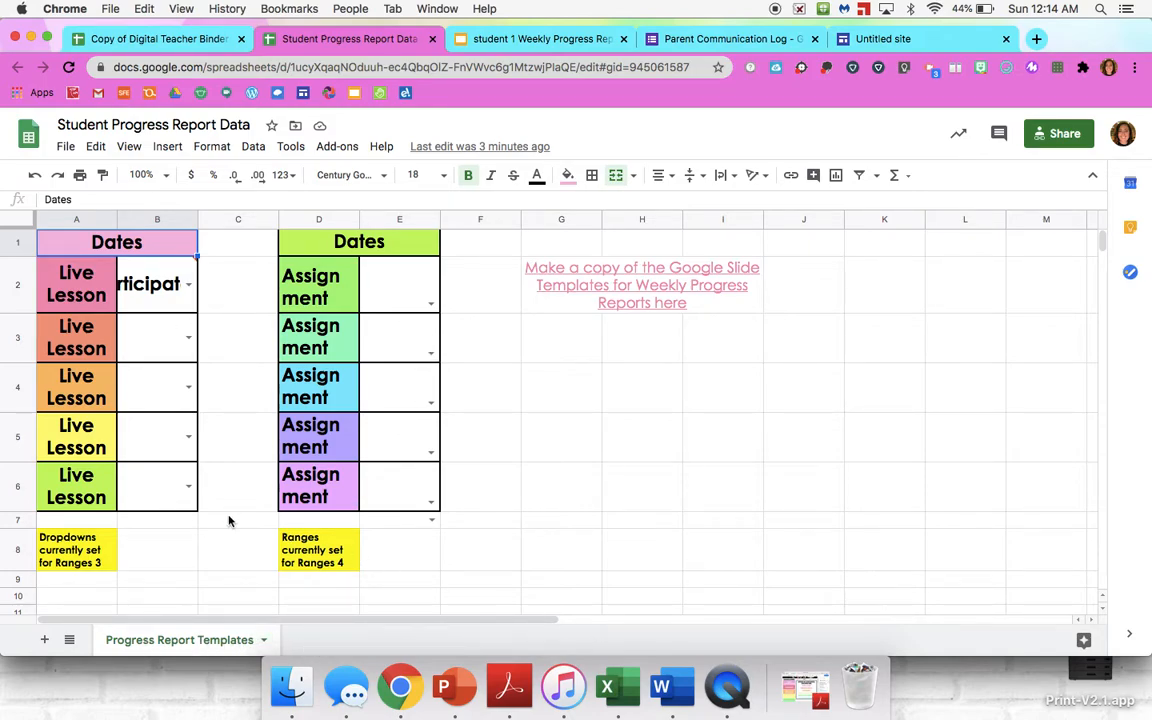
pyautogui.click(266, 641)
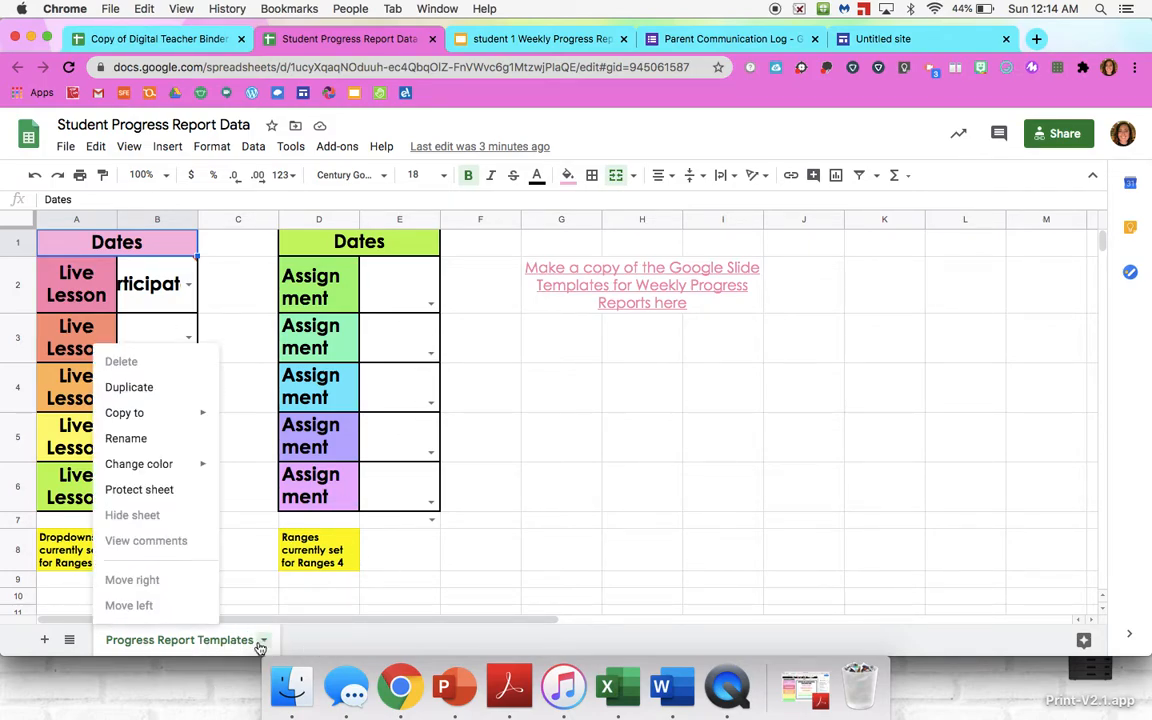
pyautogui.click(162, 399)
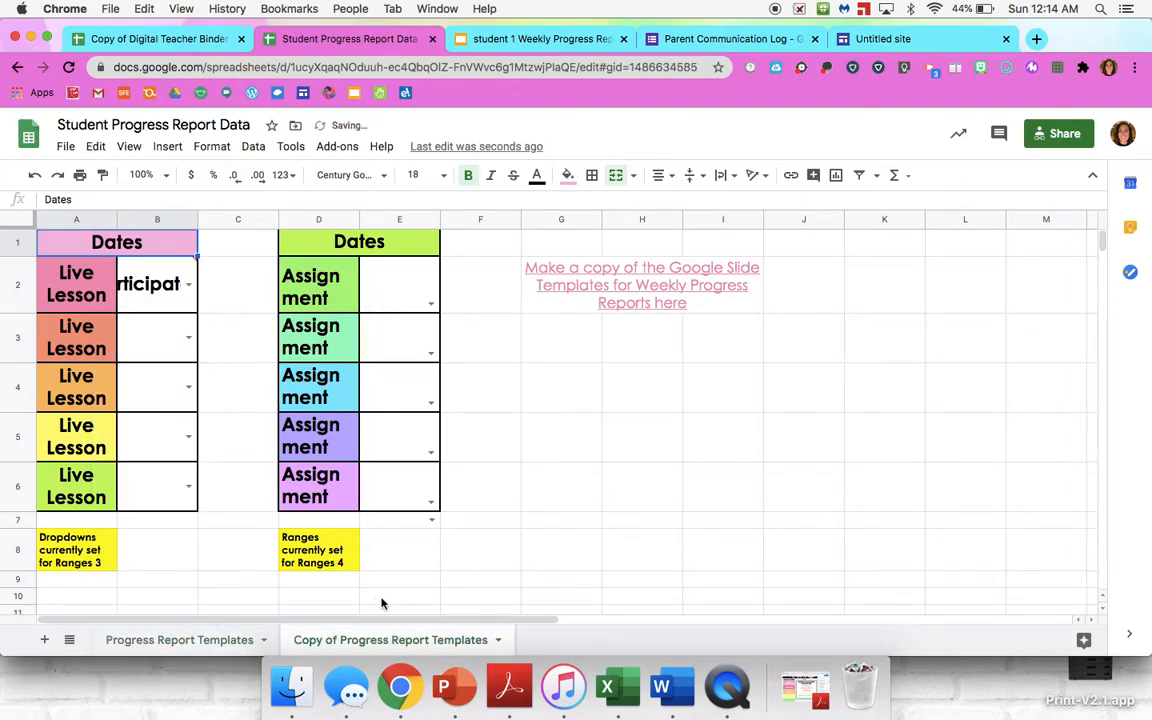
pyautogui.click(499, 641)
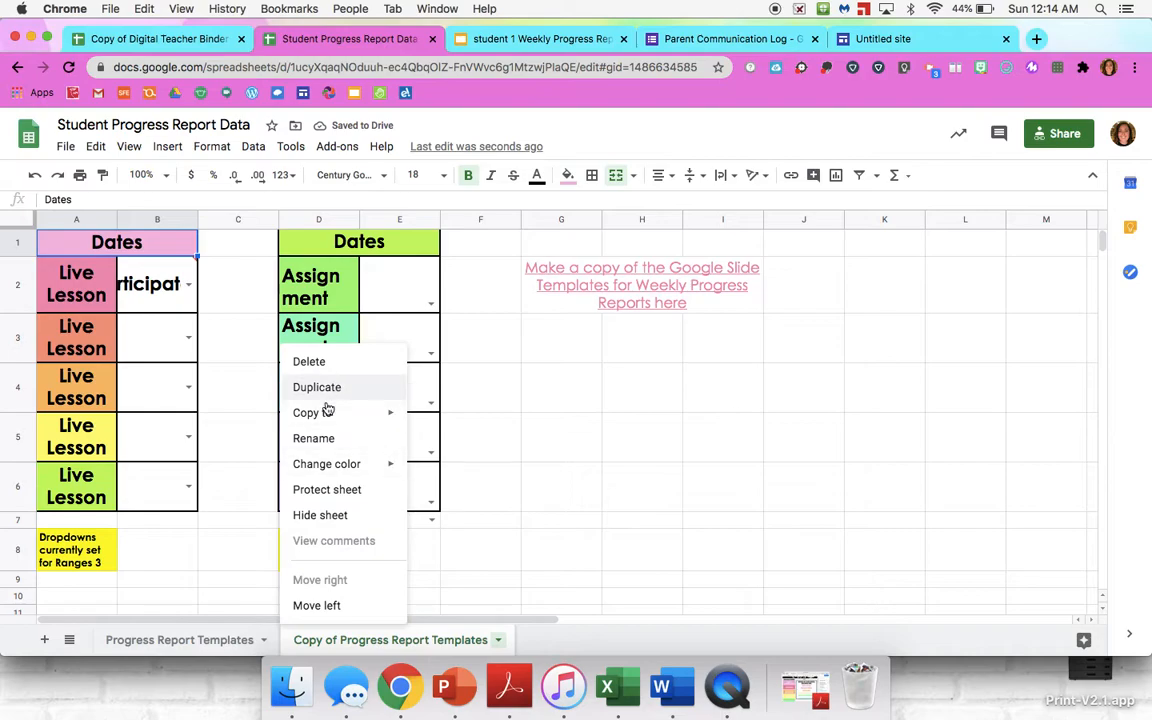
pyautogui.click(316, 440)
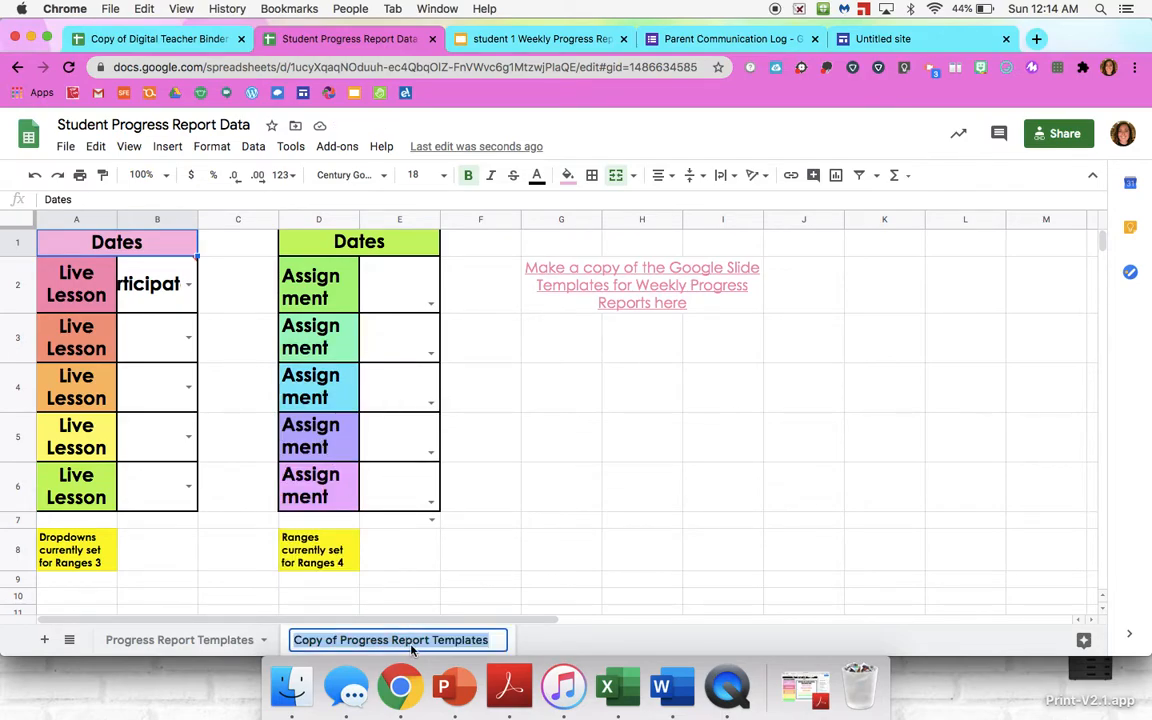
pyautogui.write('Studetn')
pyautogui.press('BackSpace')
pyautogui.press('BackSpace')
pyautogui.write('nt 1')
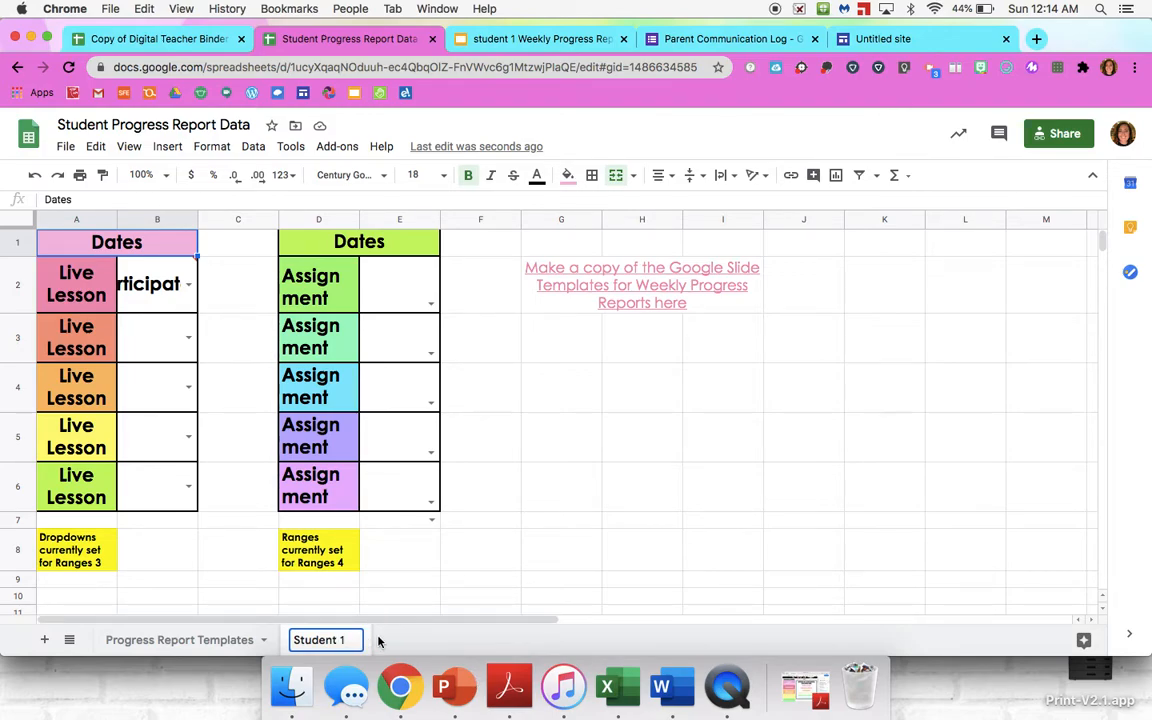
pyautogui.click(419, 586)
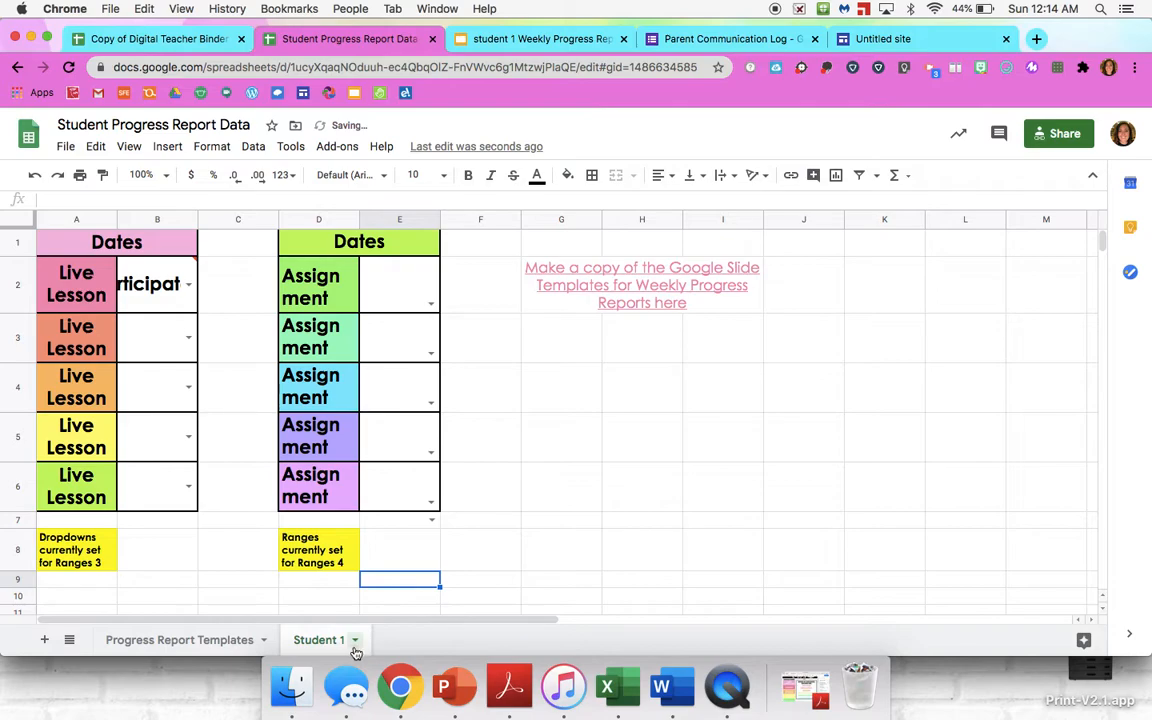
# - Duplicate the Student 1 sheet and rename the copy Student 2
pyautogui.click(354, 645)
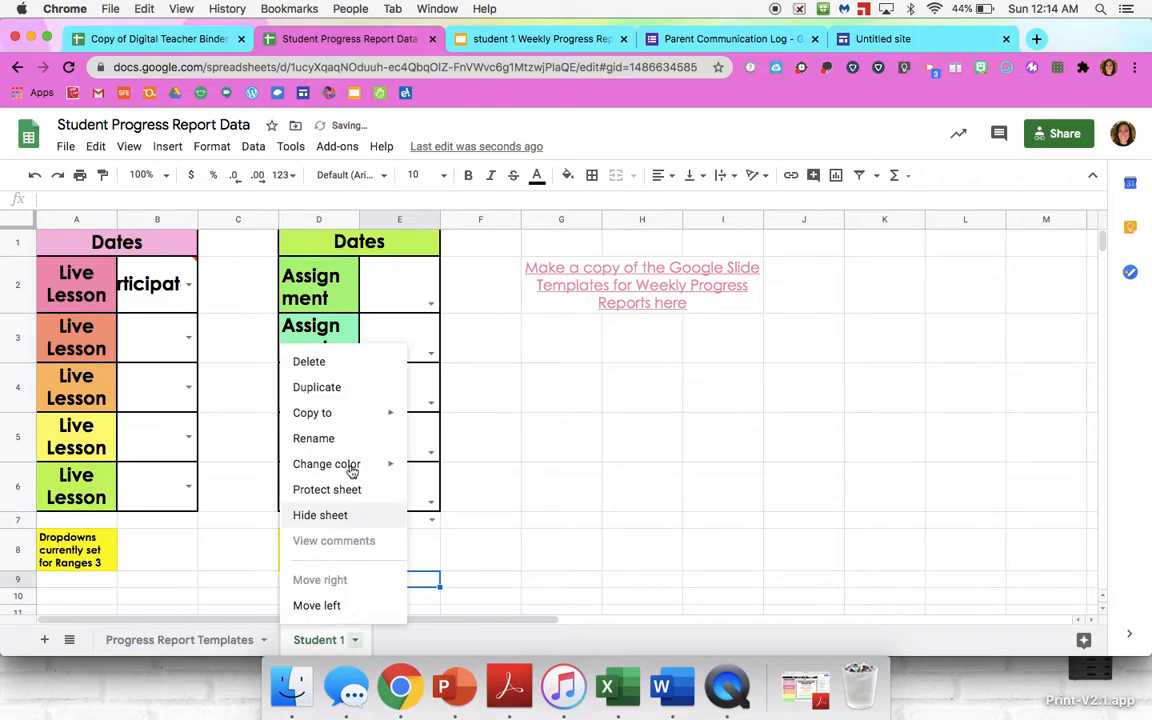
pyautogui.click(336, 398)
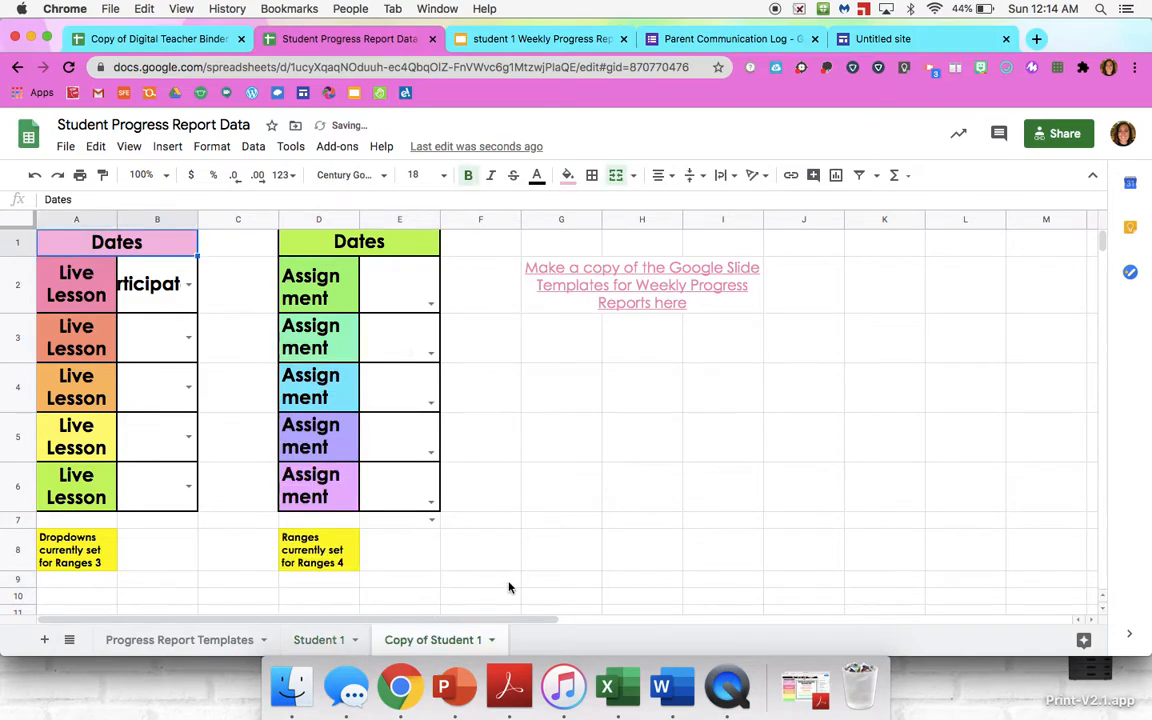
pyautogui.click(492, 641)
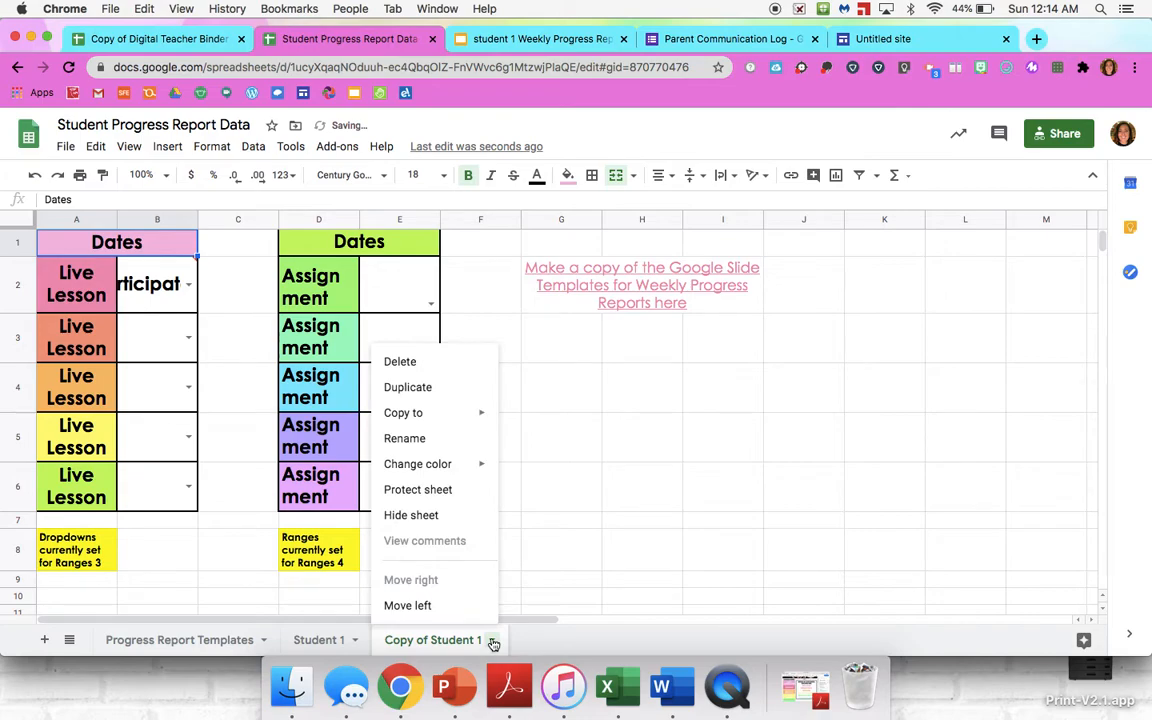
pyautogui.click(428, 440)
pyautogui.write('Stu')
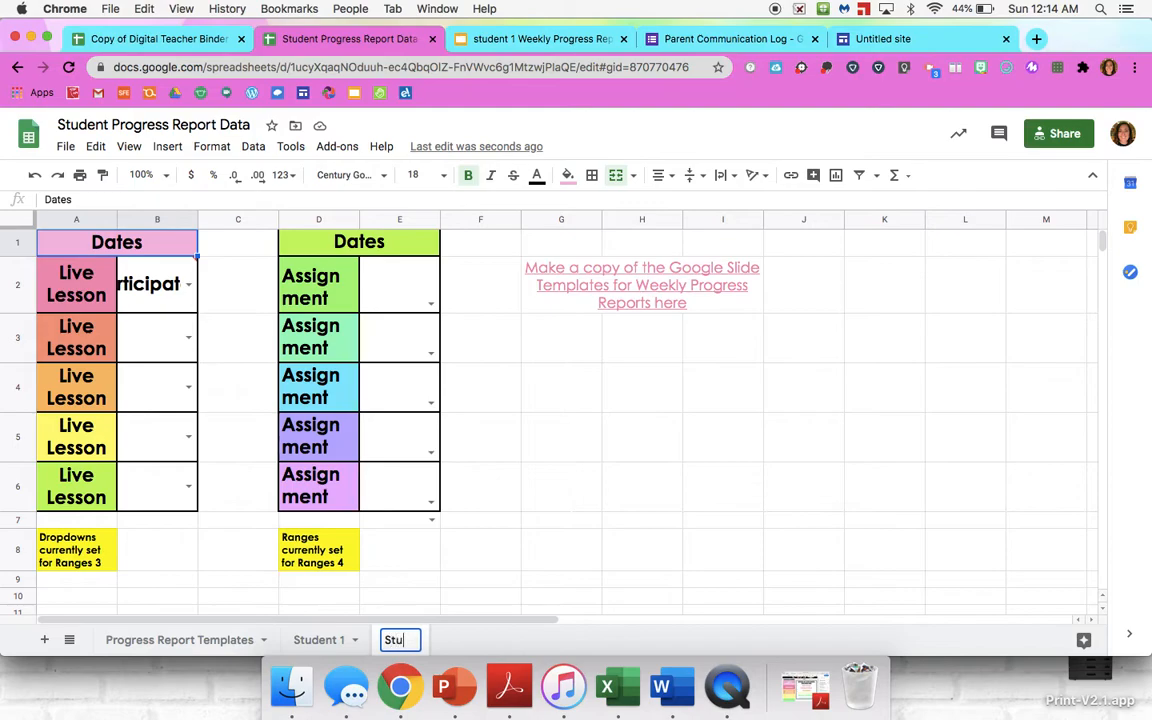
pyautogui.write('dent 2')
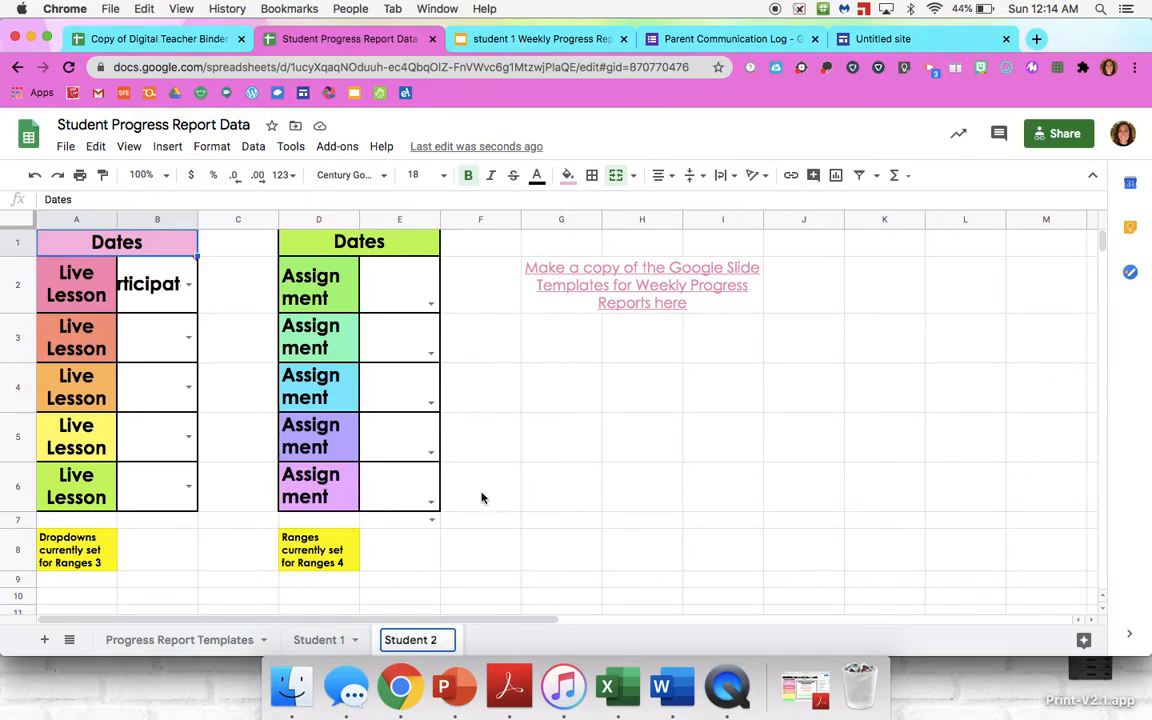
pyautogui.press('Return')
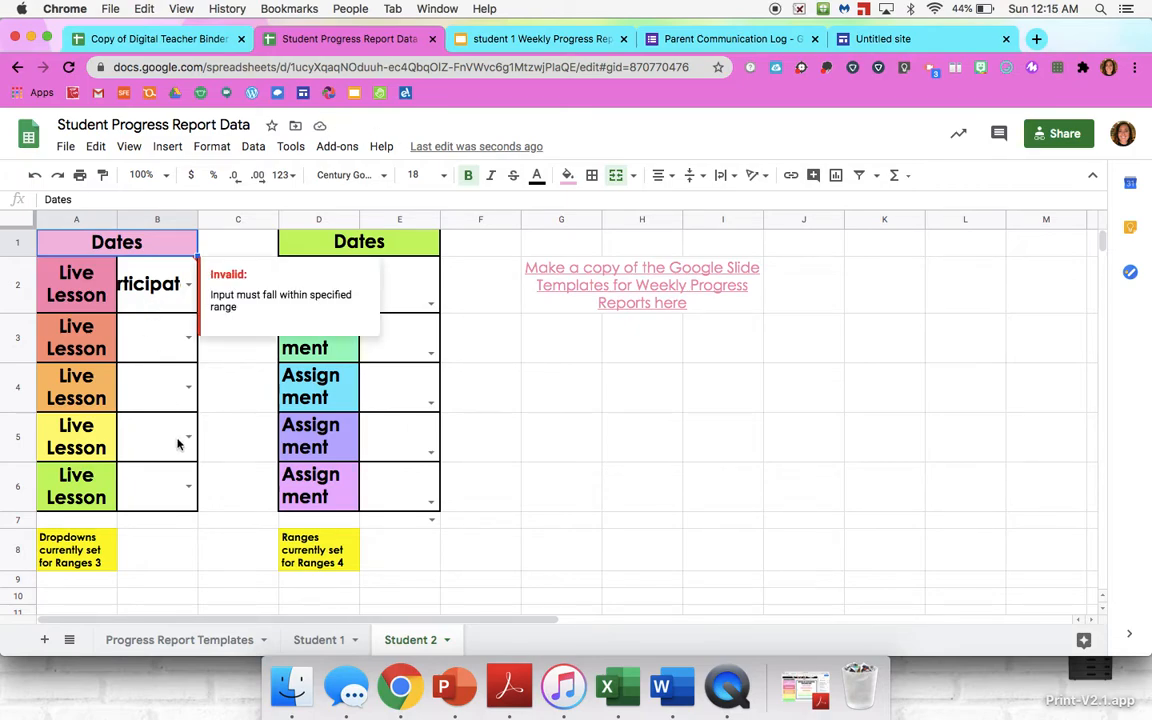
pyautogui.click(251, 596)
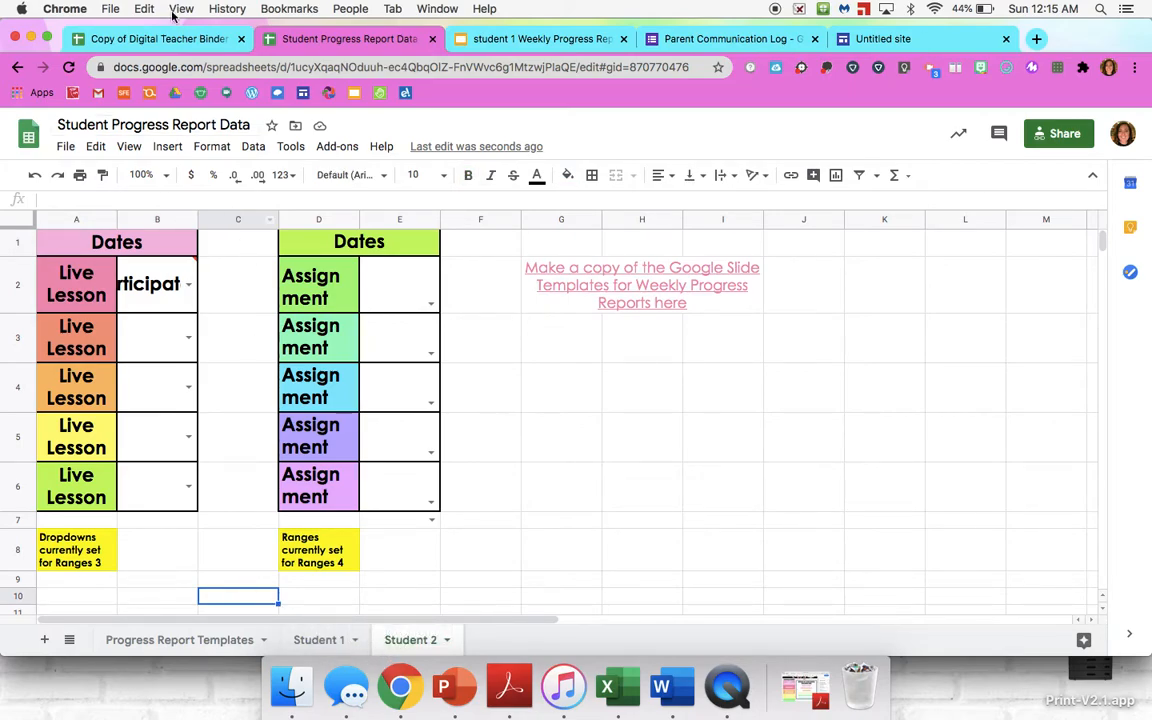
# - Review the binder's Weekly Work Week 1 sheet, the Student Progress Report Data spreadsheet, the student 1 report slide and the binder's Ranges sheet
pyautogui.click(143, 40)
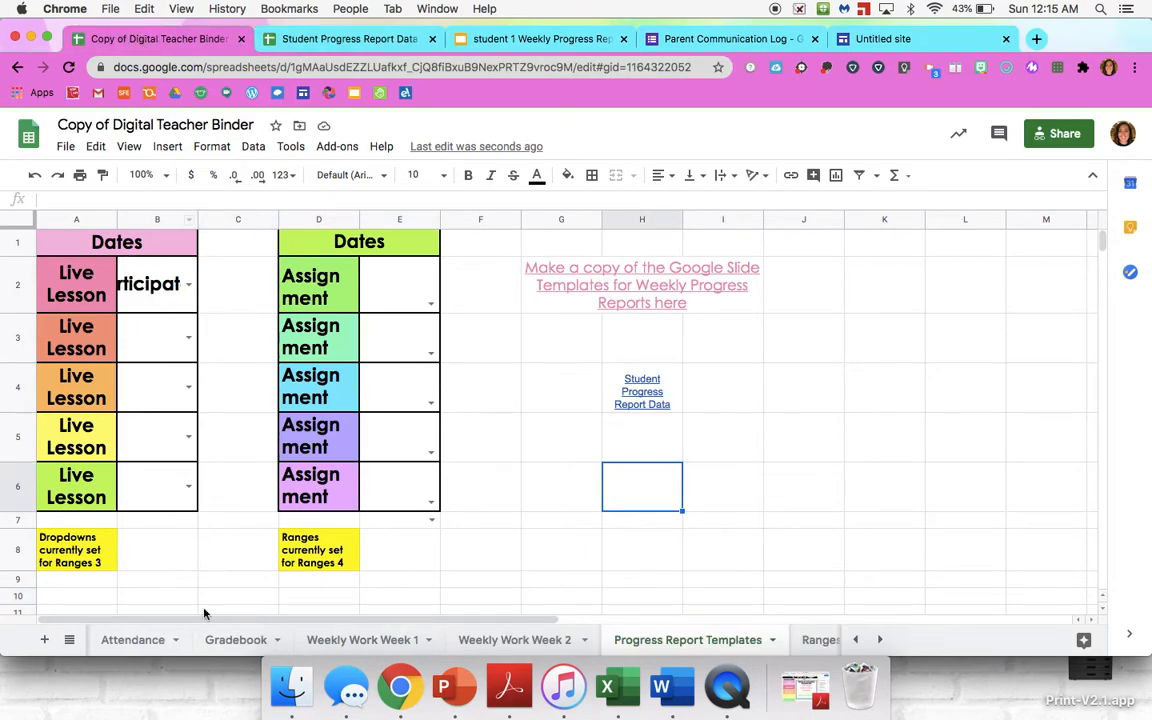
pyautogui.click(376, 640)
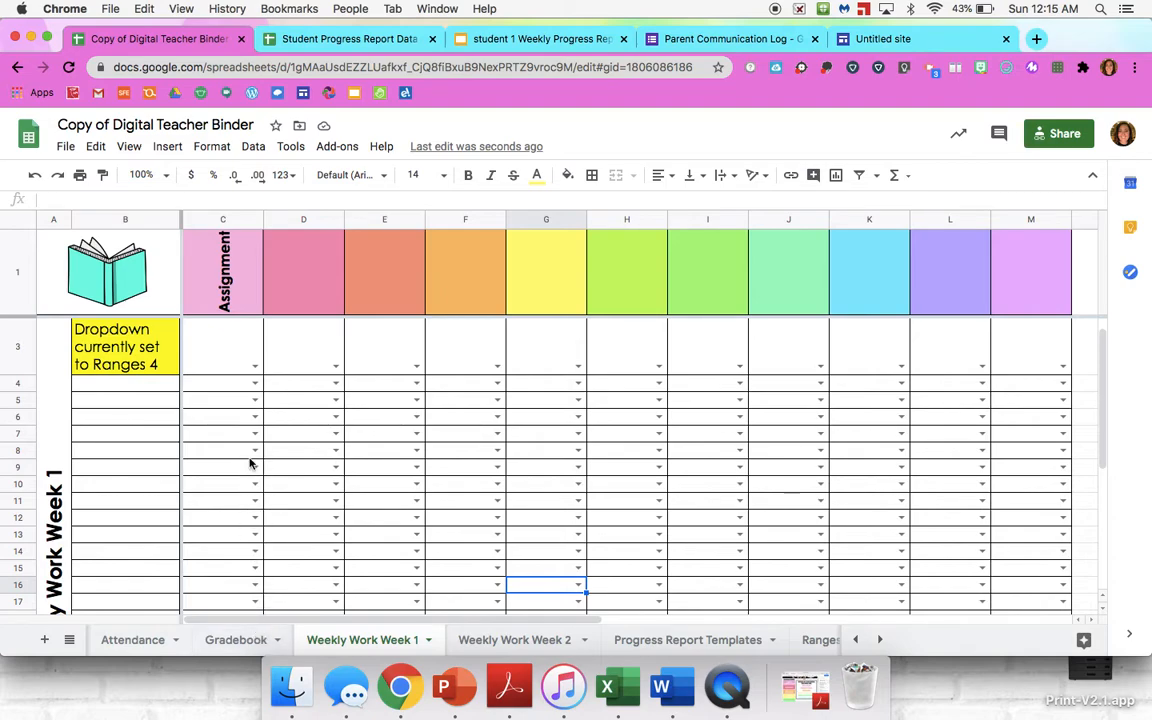
pyautogui.click(323, 42)
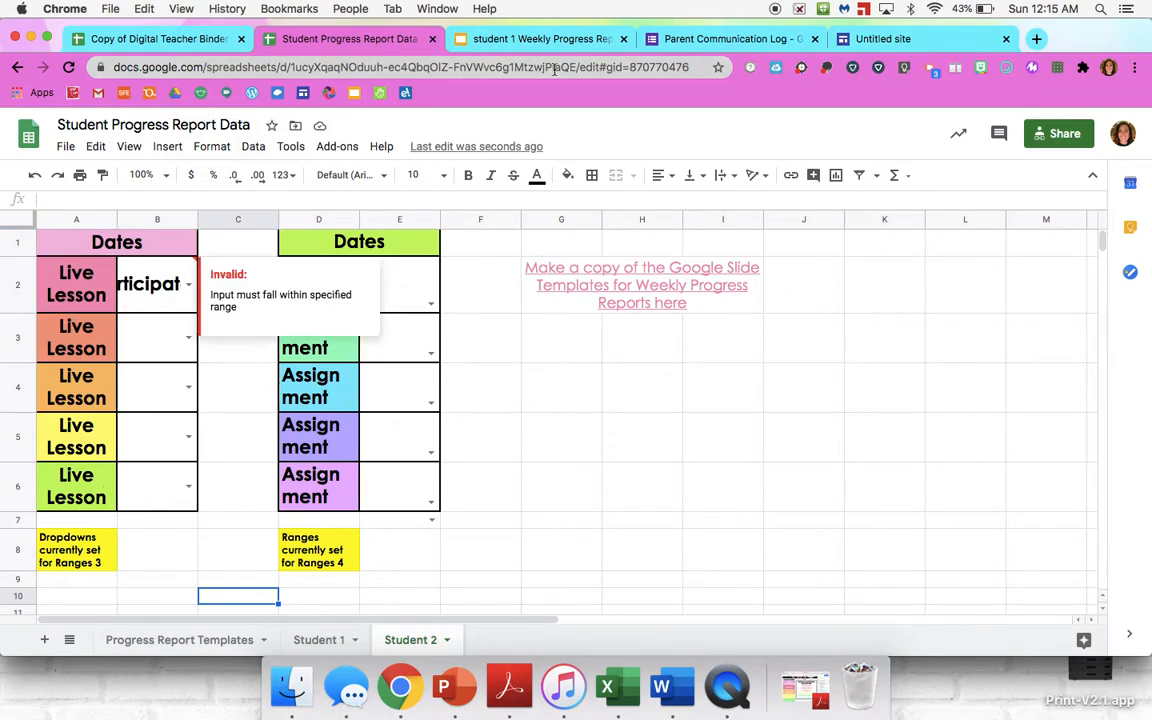
pyautogui.click(541, 40)
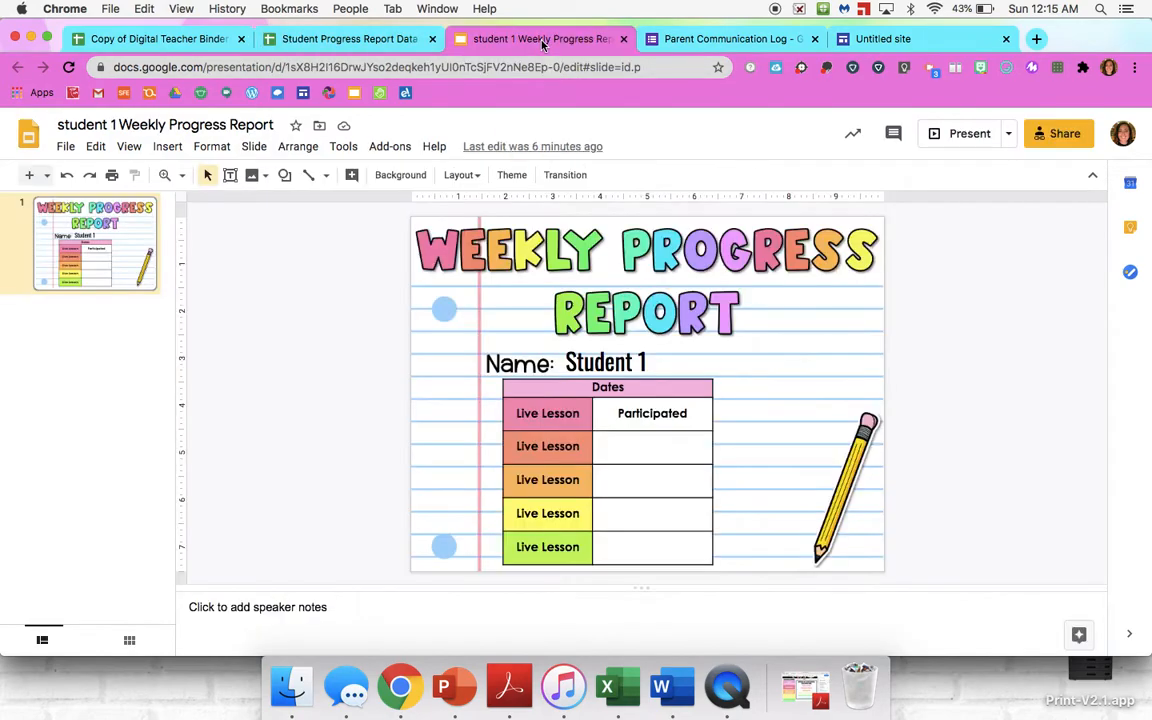
pyautogui.click(328, 40)
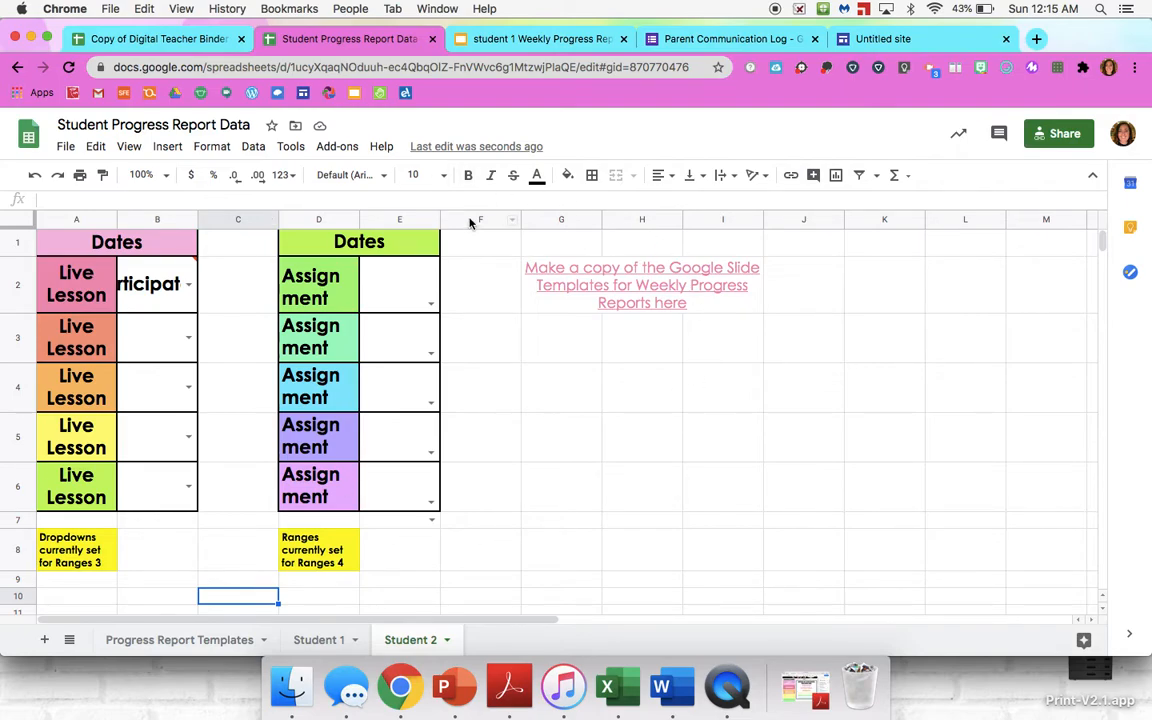
pyautogui.click(155, 40)
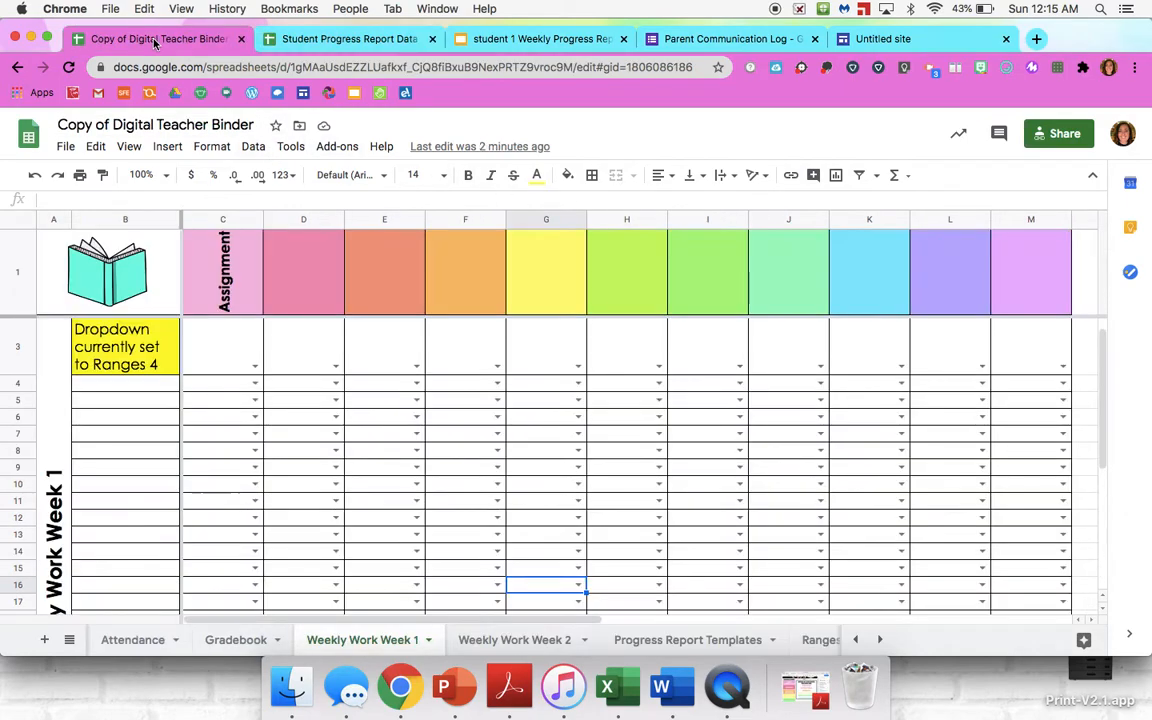
pyautogui.click(820, 641)
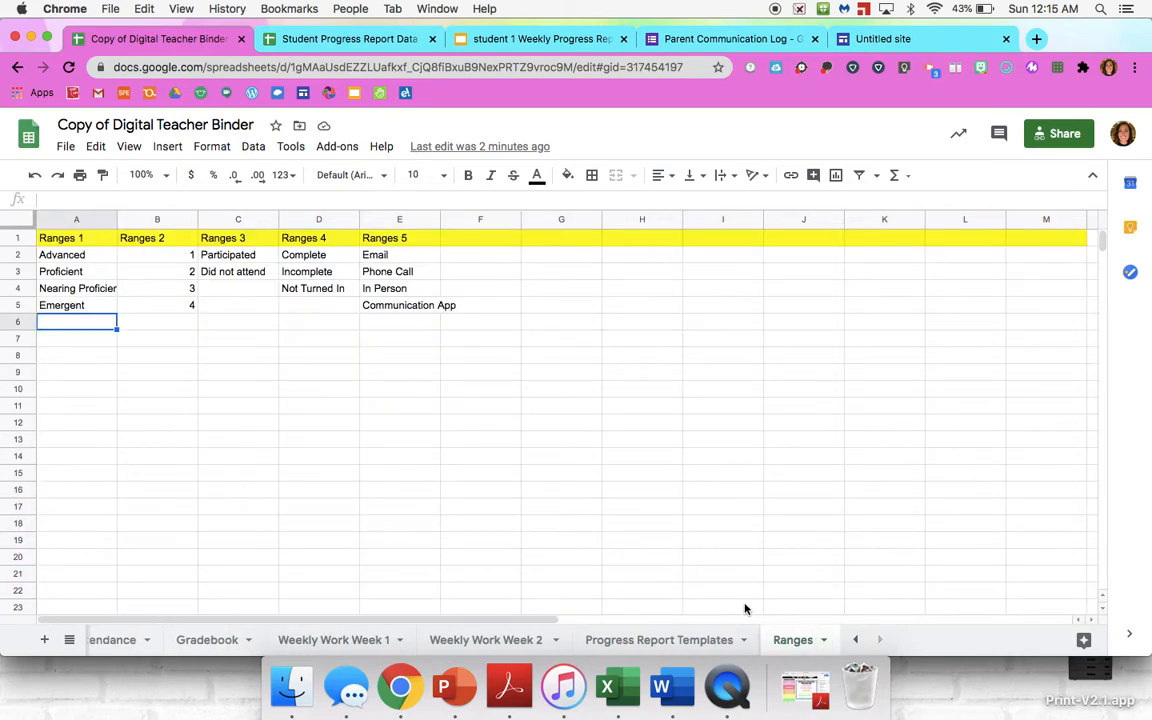
# - Copy the binder's Ranges sheet into the existing Student Progress Report Data spreadsheet
pyautogui.click(824, 640)
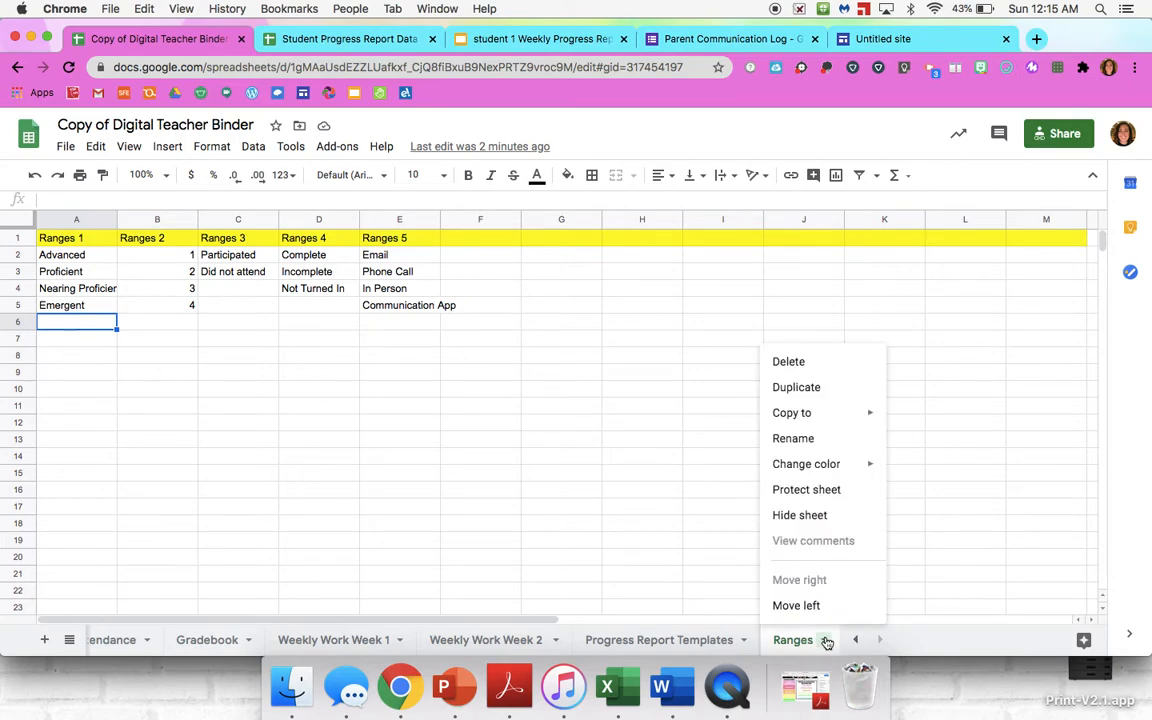
pyautogui.moveTo(829, 418)
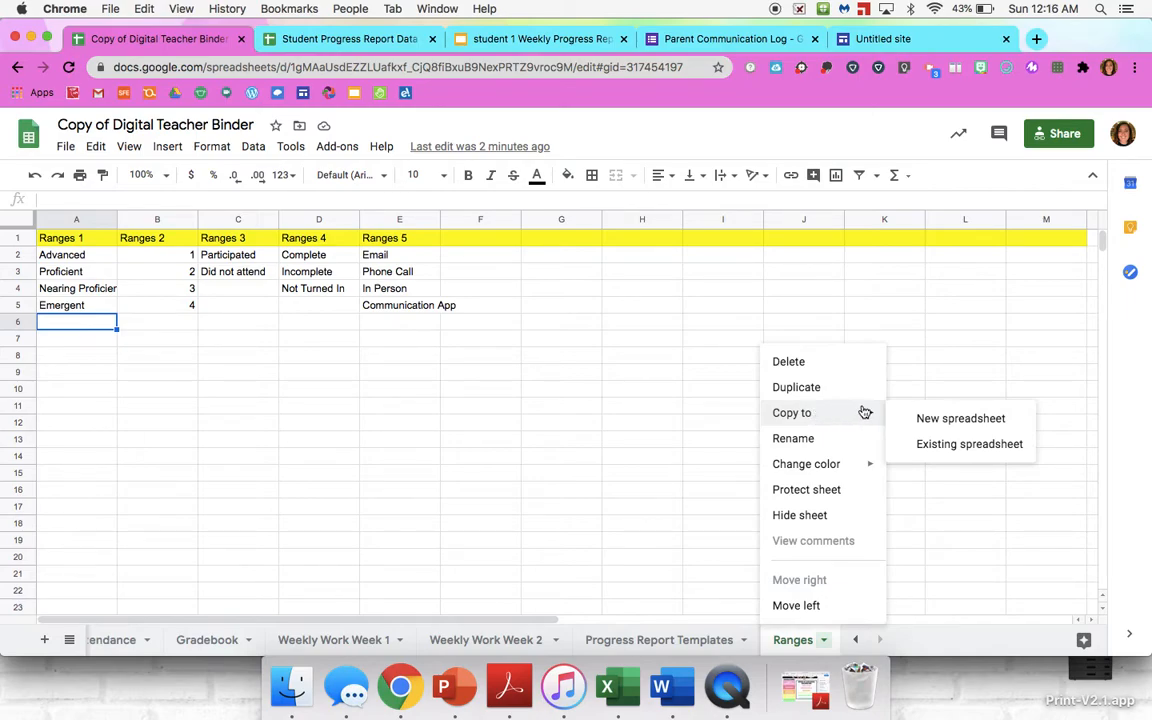
pyautogui.click(921, 449)
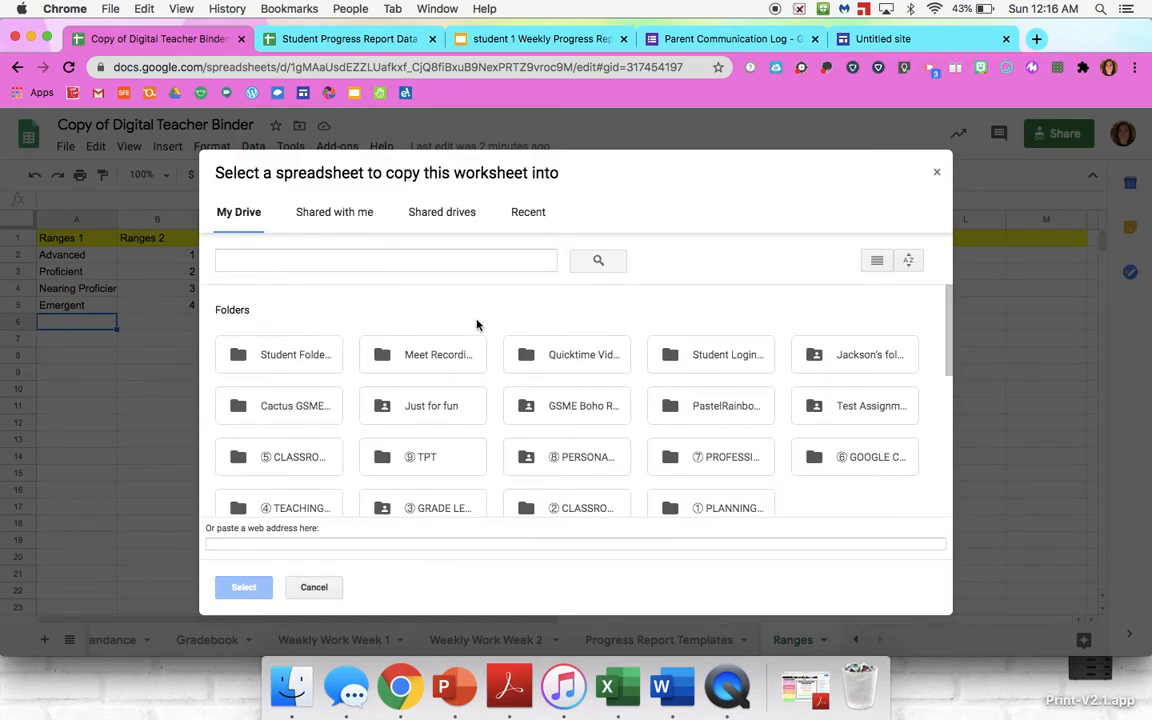
pyautogui.scroll(-5, 428, 286)
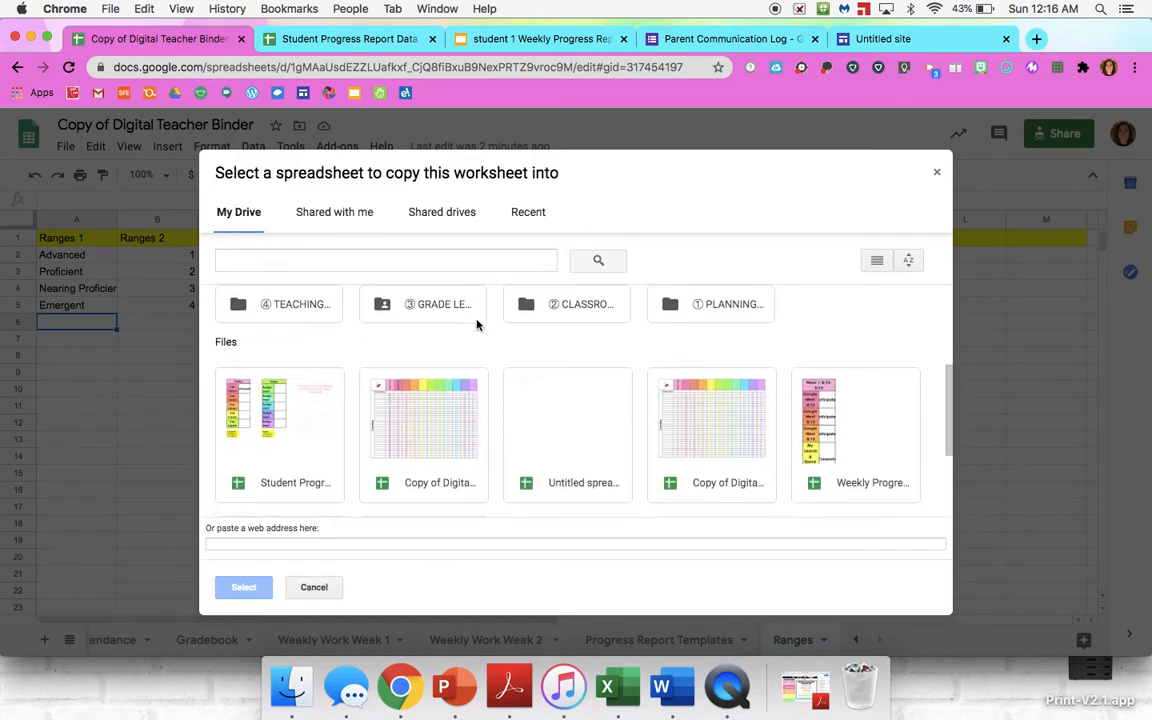
pyautogui.click(298, 385)
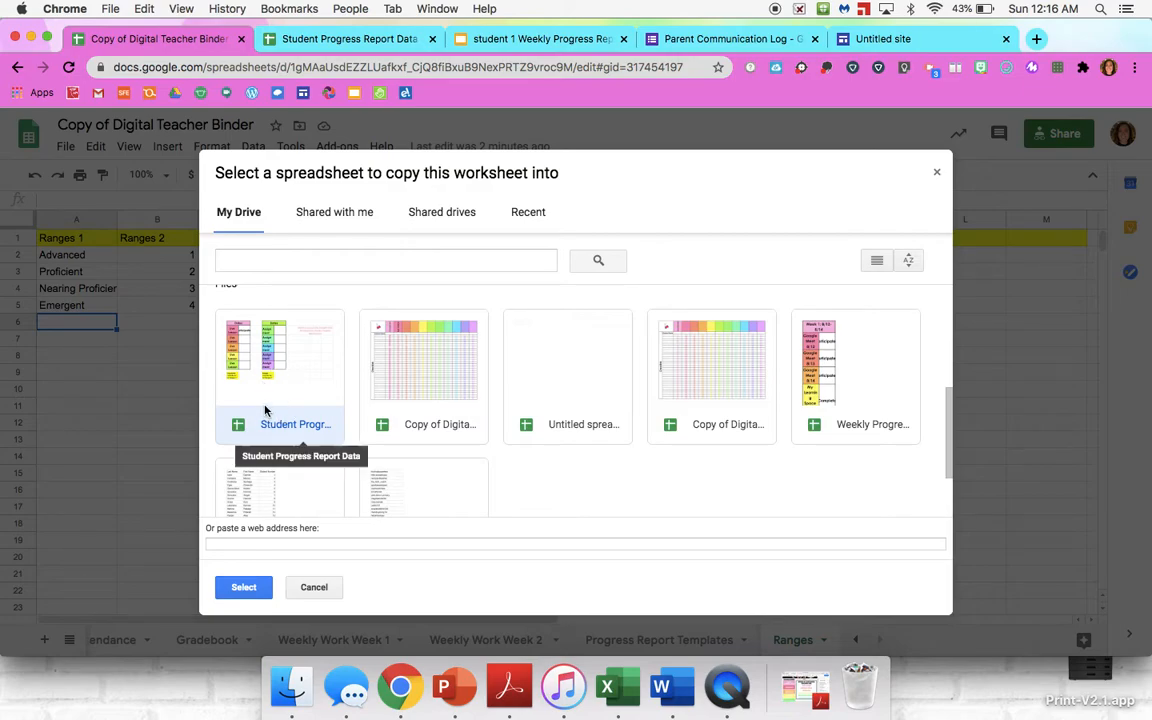
pyautogui.click(234, 587)
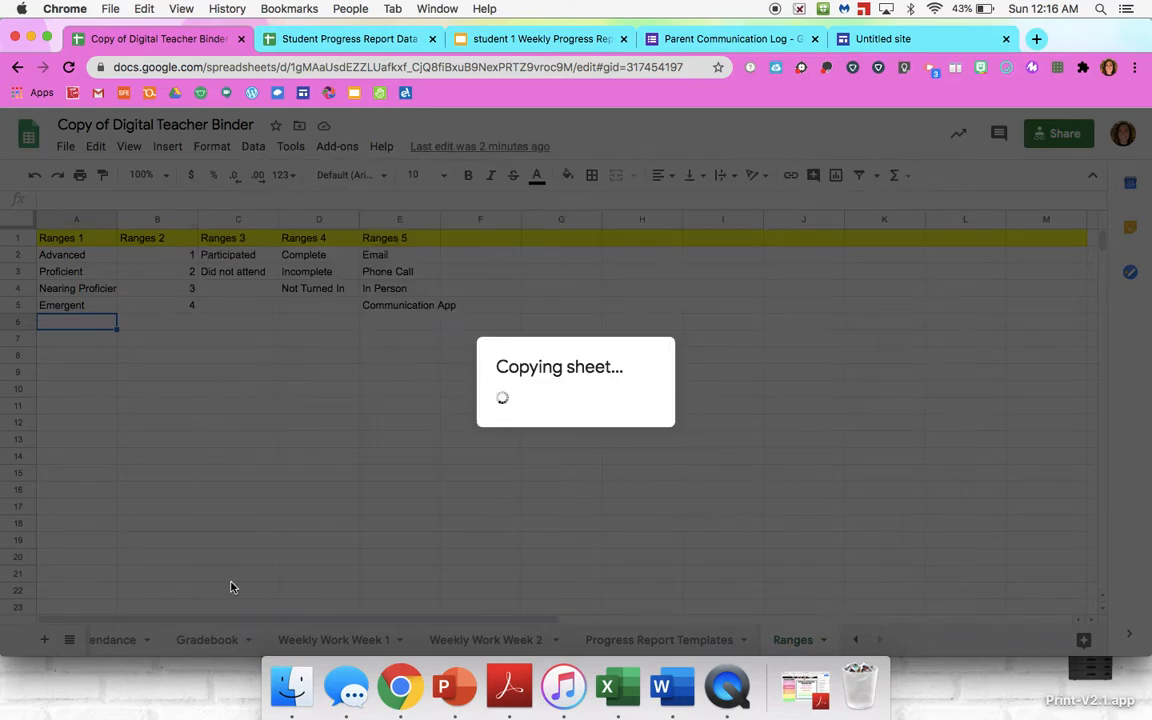
pyautogui.click(640, 430)
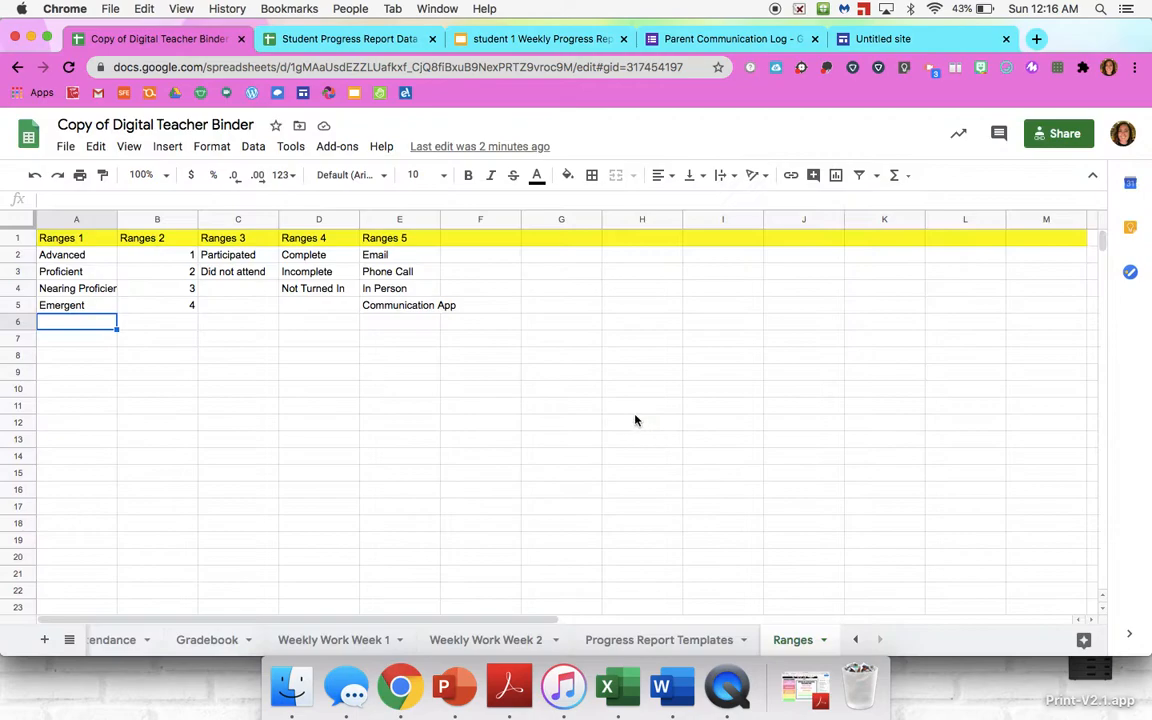
# - Switch to the Student Progress Report Data spreadsheet and check the first Live Lesson dropdown options on the Student 2 sheet
pyautogui.click(340, 42)
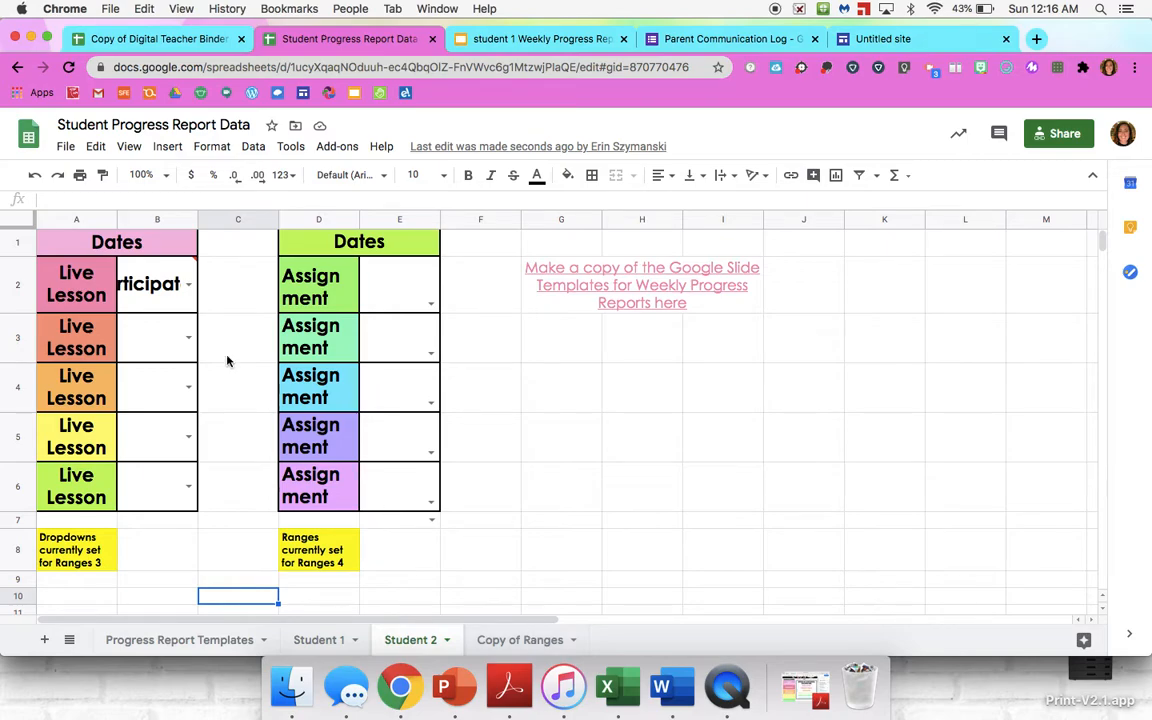
pyautogui.moveTo(160, 265)
pyautogui.doubleClick(187, 285)
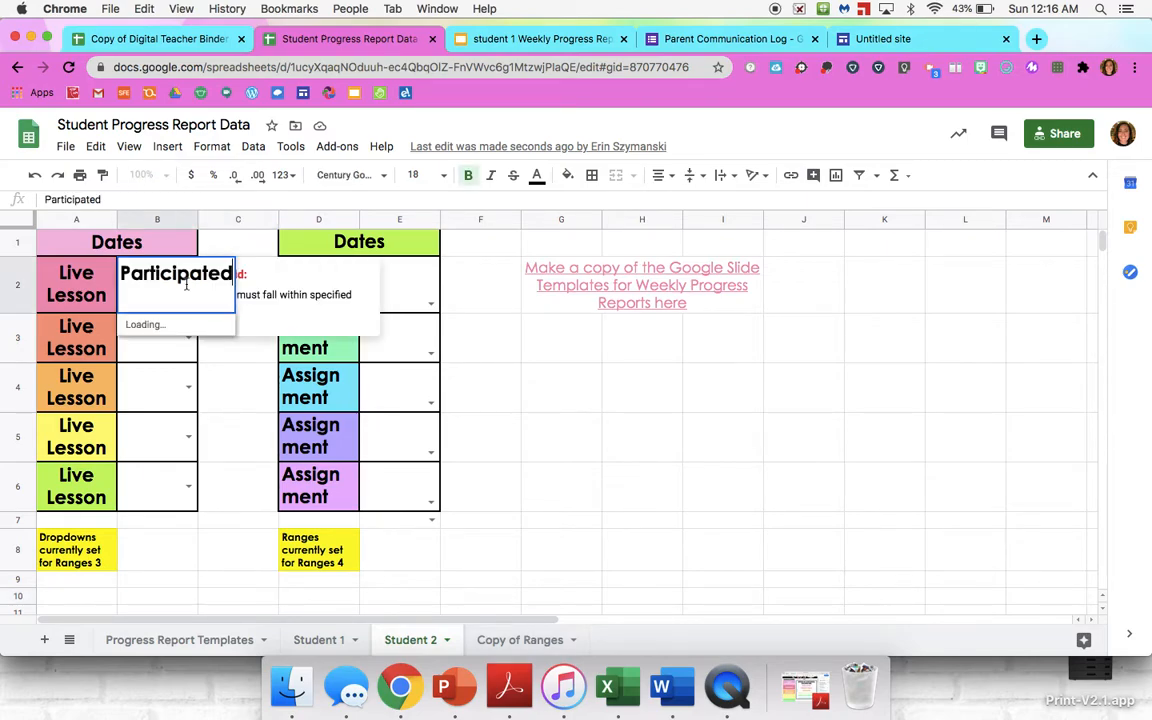
pyautogui.click(216, 458)
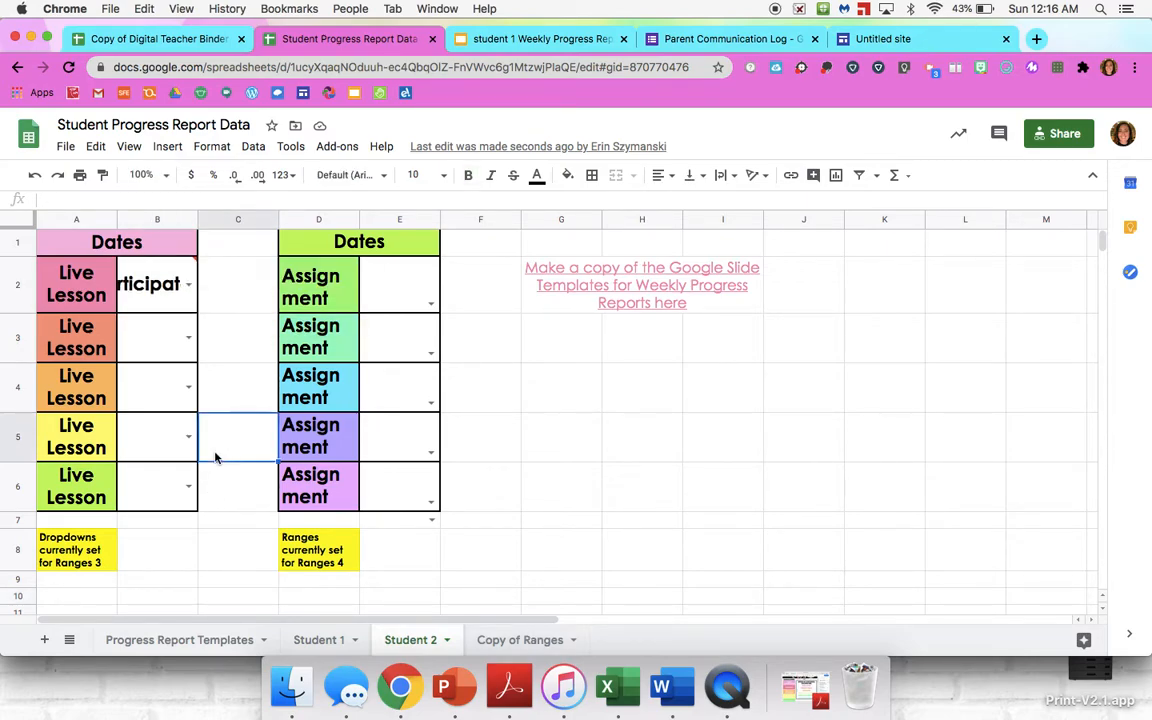
pyautogui.click(187, 287)
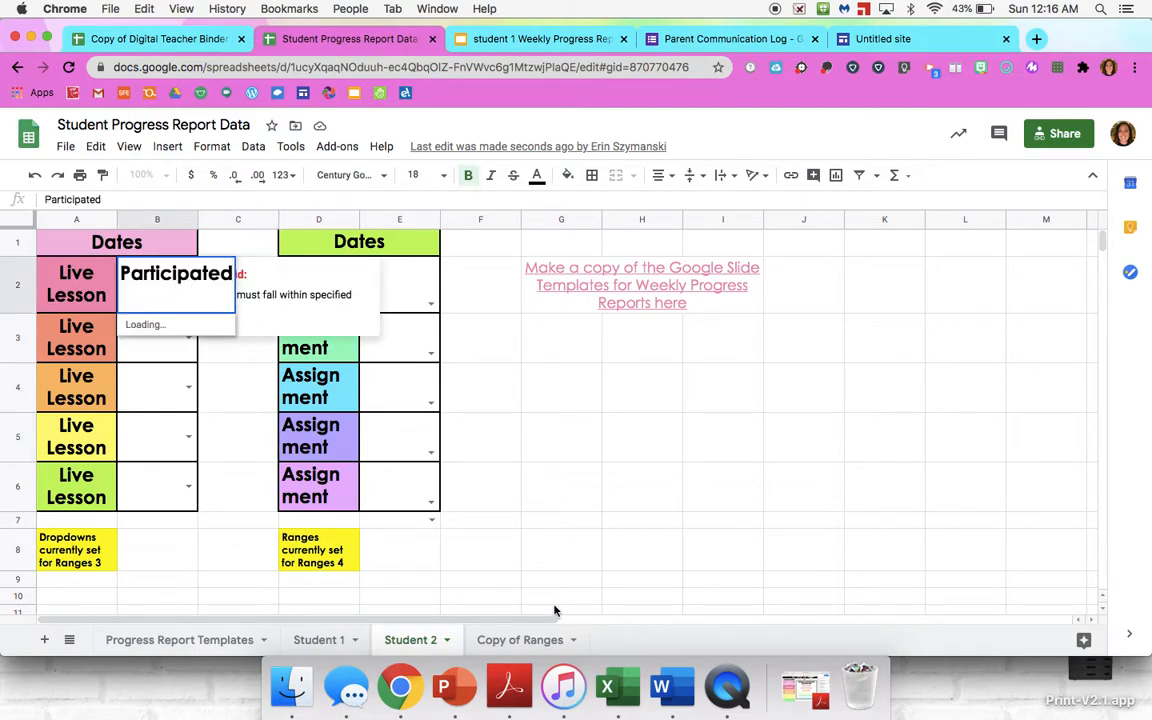
# - Rename the Copy of Ranges sheet as Ranges
pyautogui.click(570, 642)
pyautogui.click(577, 645)
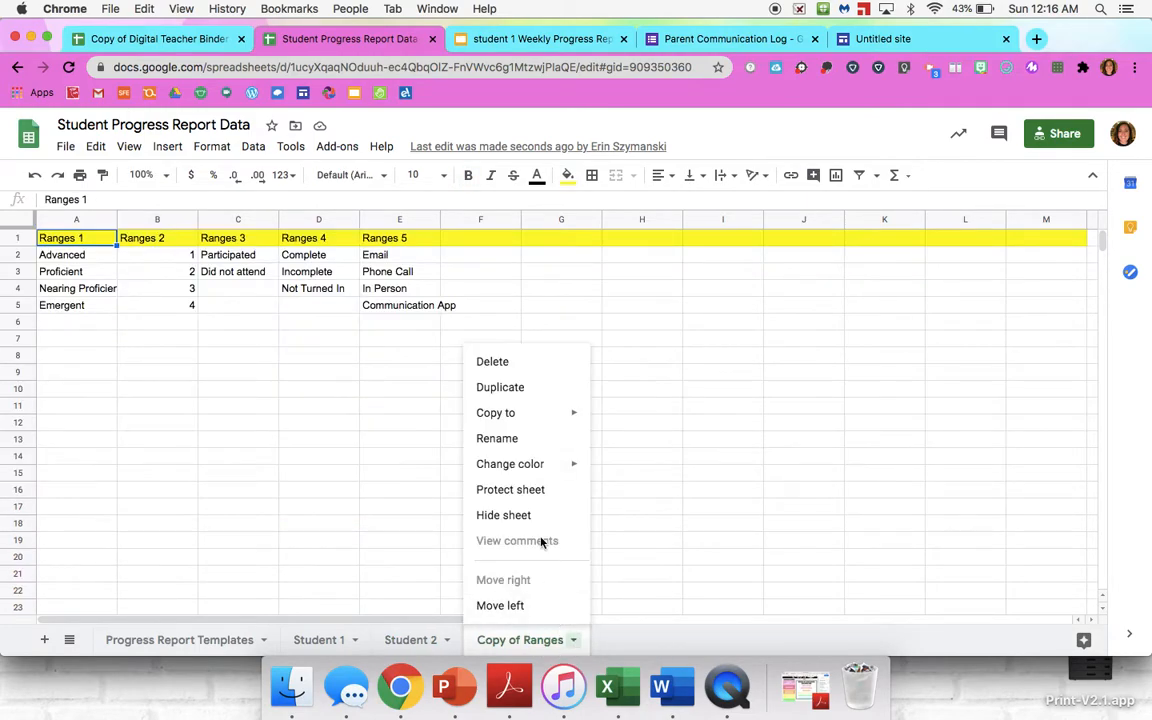
pyautogui.click(521, 440)
pyautogui.click(512, 638)
pyautogui.press('BackSpace')
pyautogui.press('BackSpace')
pyautogui.press('BackSpace')
pyautogui.press('BackSpace')
pyautogui.press('BackSpace')
pyautogui.press('BackSpace')
pyautogui.press('BackSpace')
pyautogui.press('BackSpace')
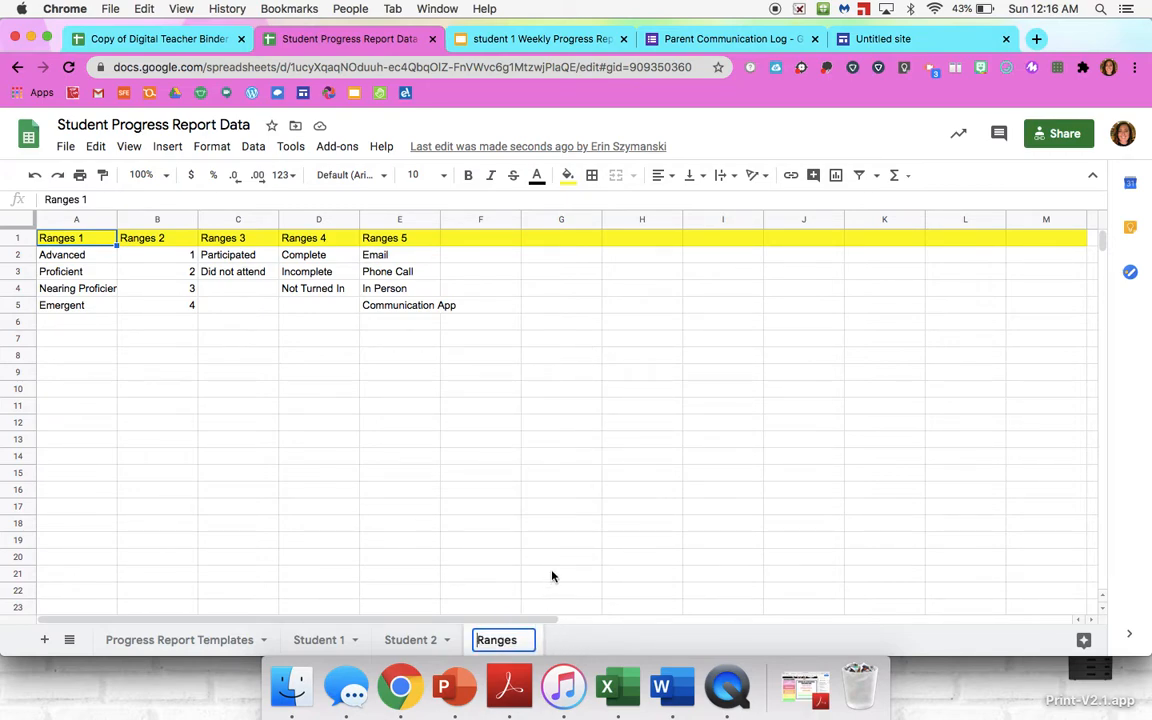
pyautogui.click(560, 572)
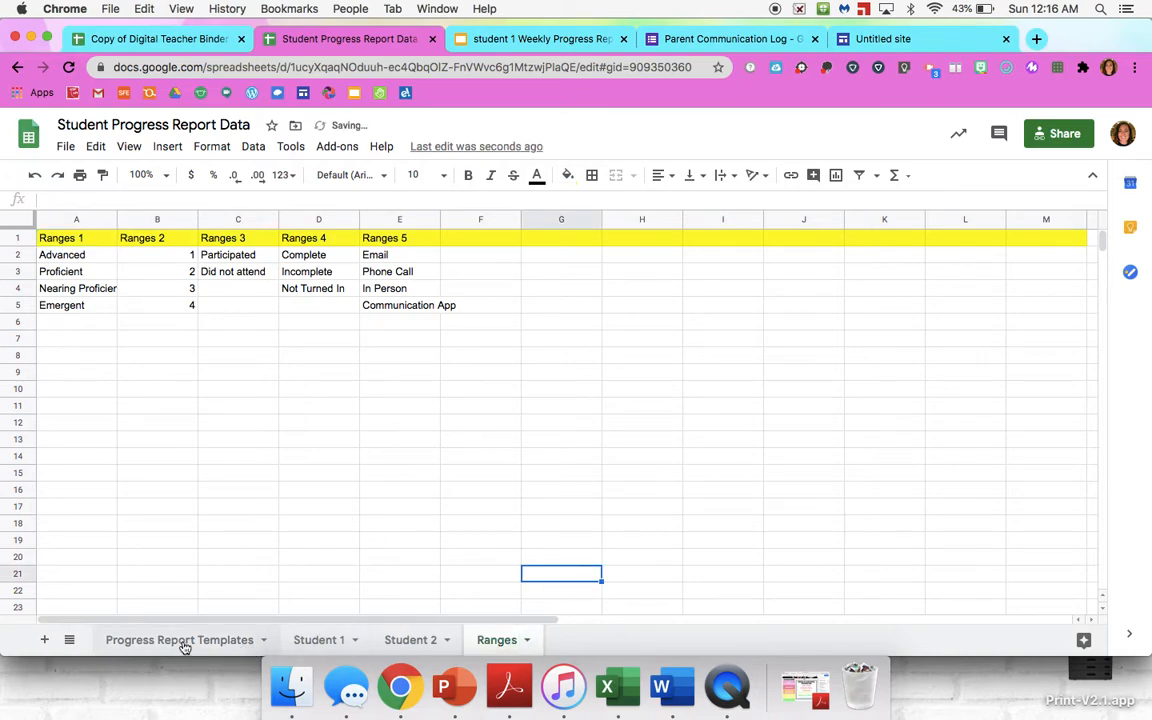
# - Check the first Live Lesson dropdown options on the Student 1 sheet, and return to the Digital Teacher Binder copy
pyautogui.click(326, 639)
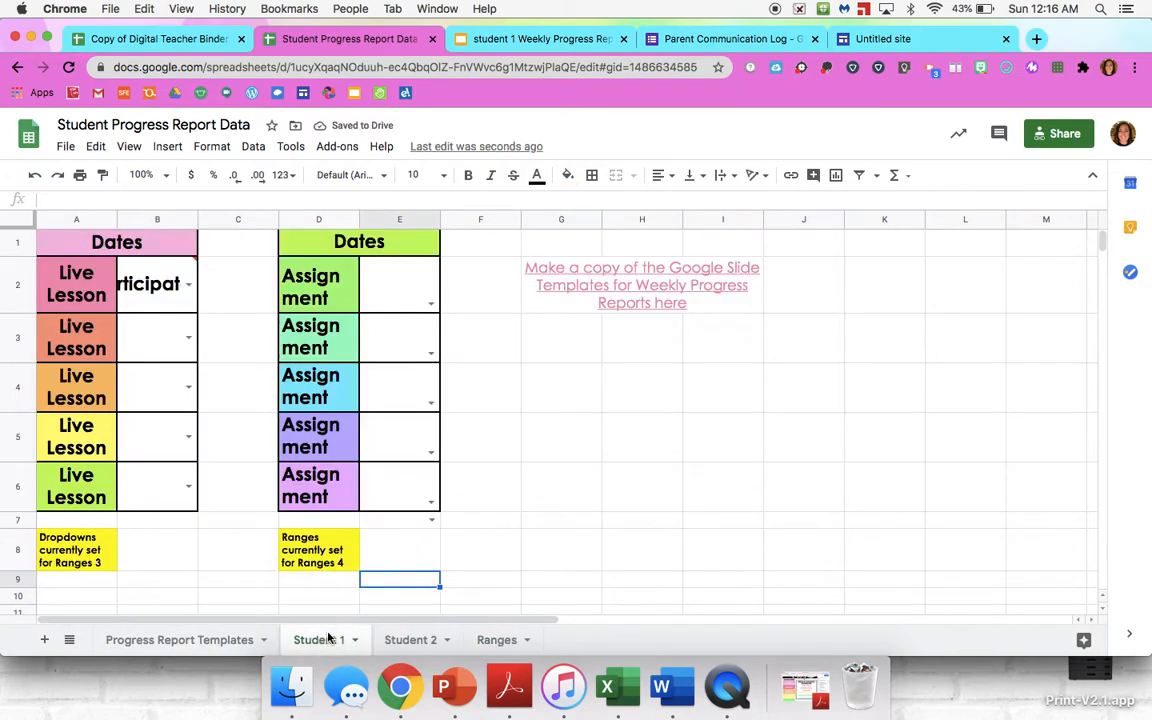
pyautogui.click(189, 286)
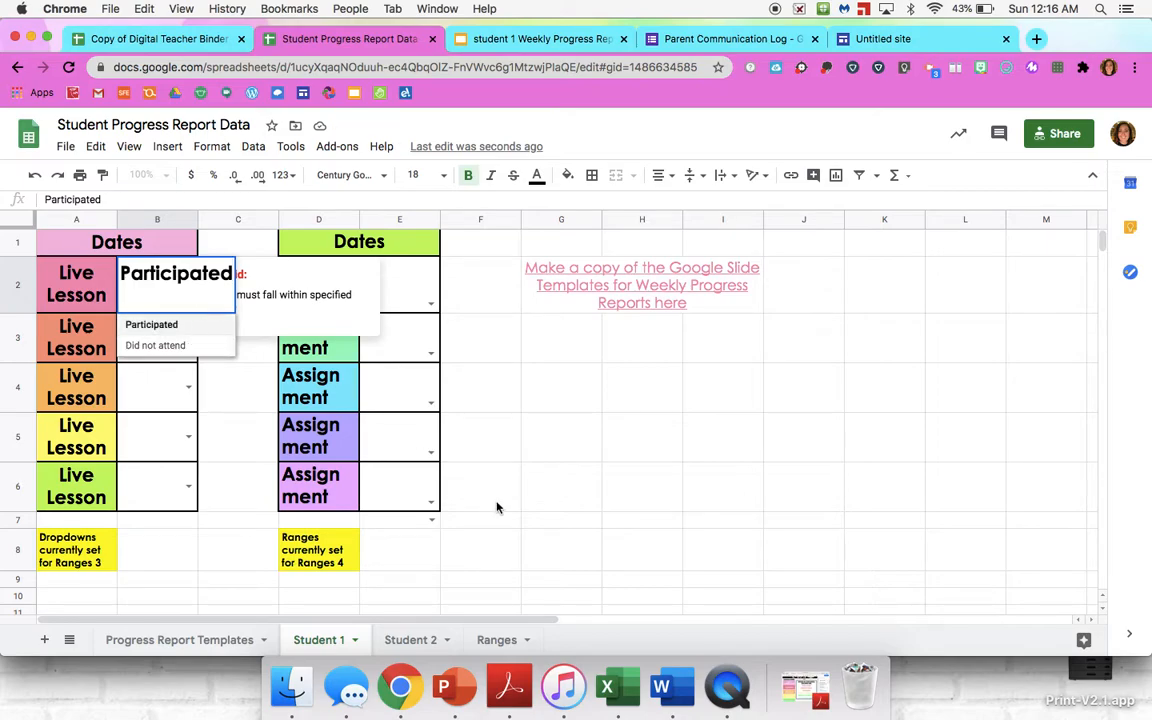
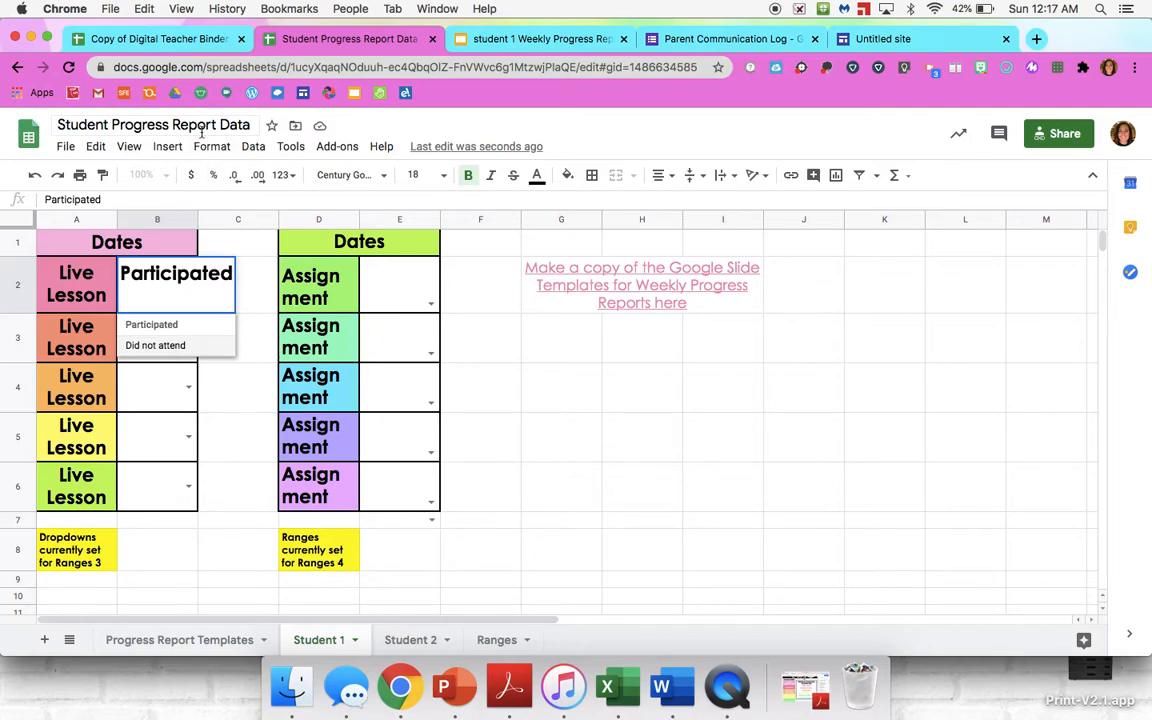
pyautogui.click(163, 41)
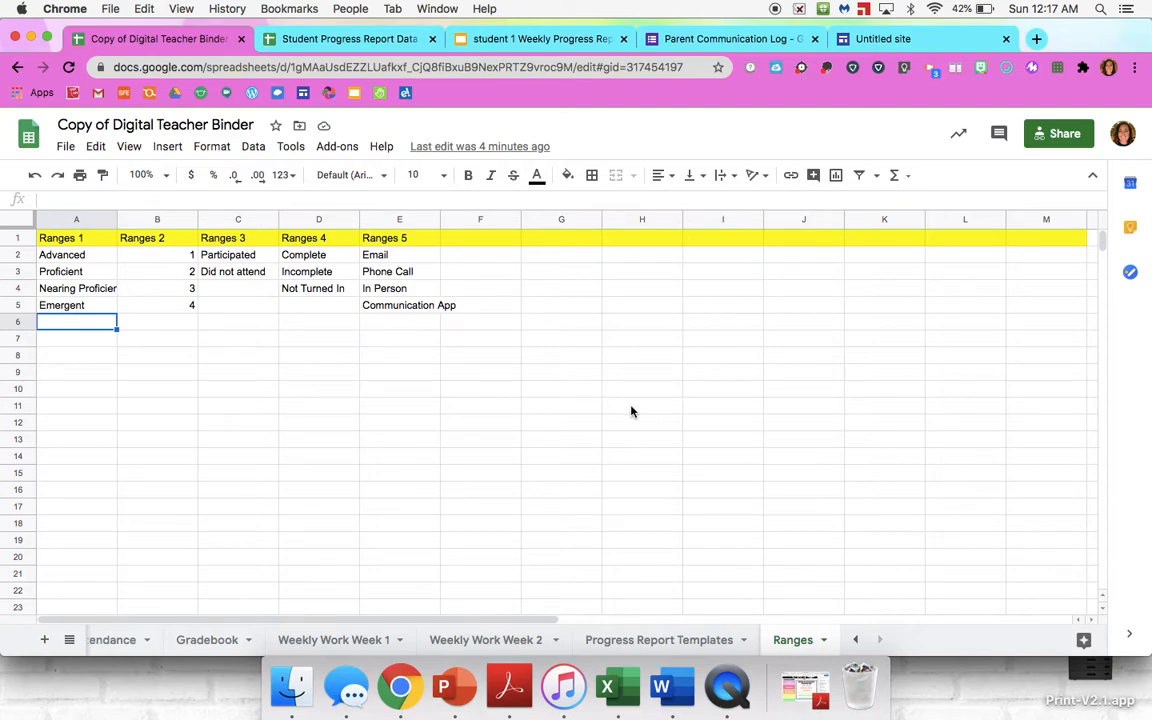
# - Review the Parent Communication Log form's questions and responses, and look at the spreadsheet its responses are linked to
pyautogui.click(729, 40)
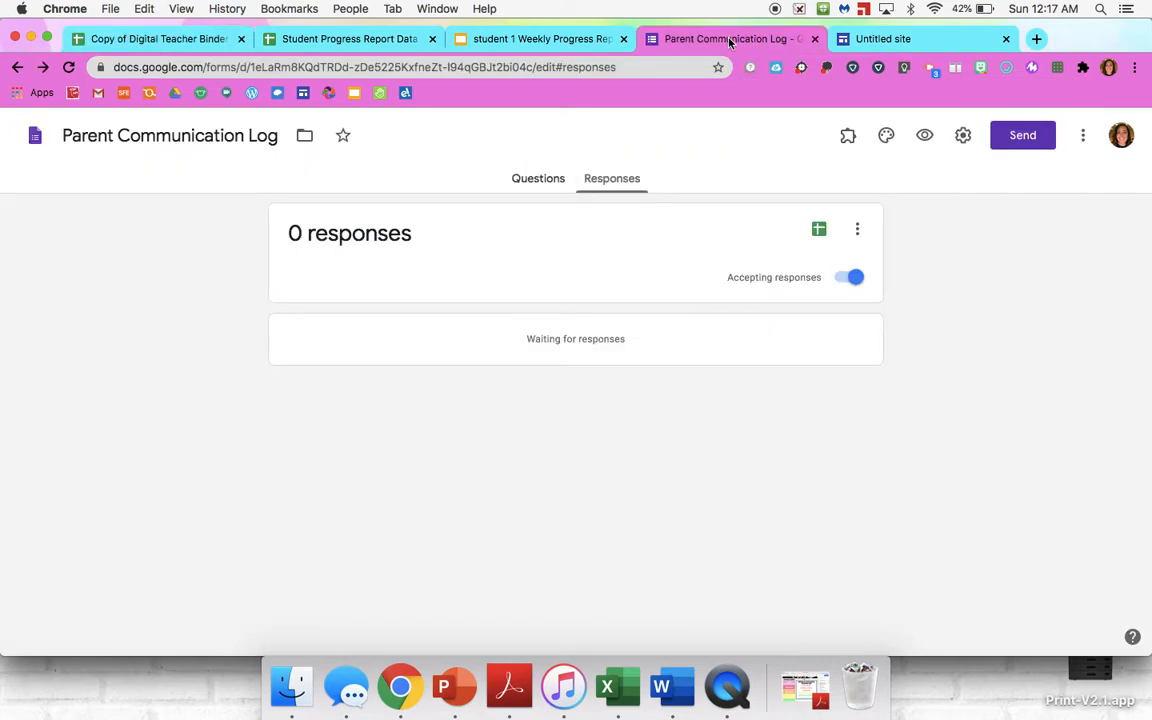
pyautogui.click(538, 185)
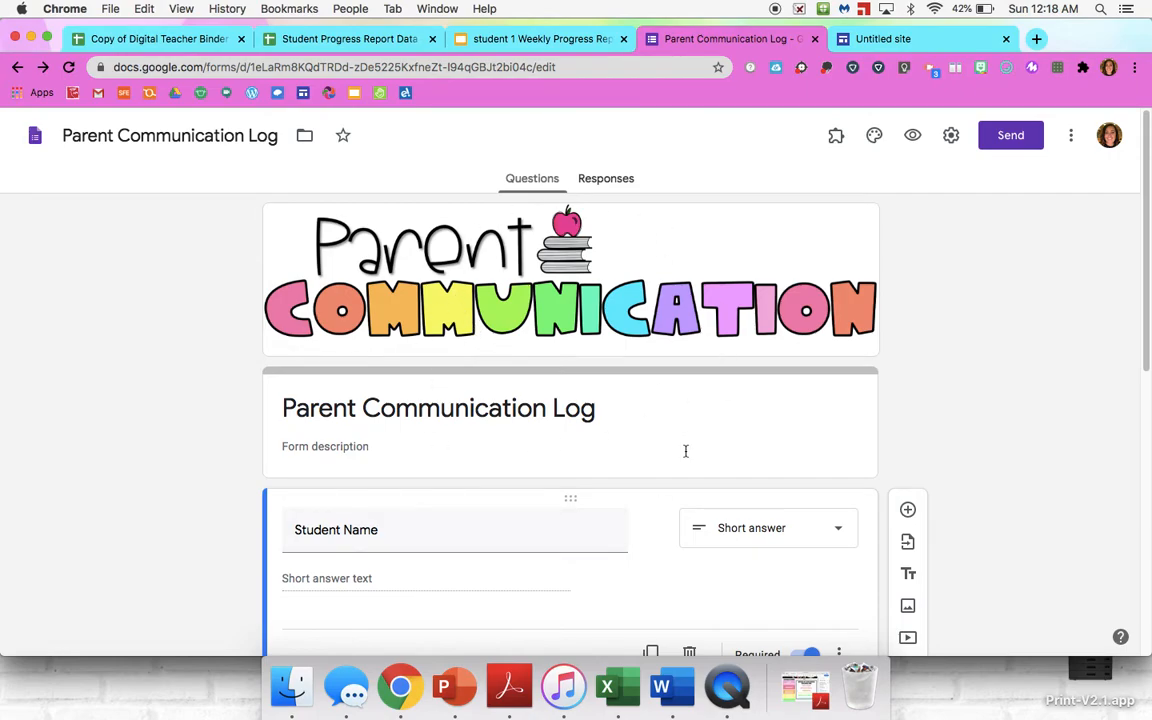
pyautogui.scroll(-2, 650, 484)
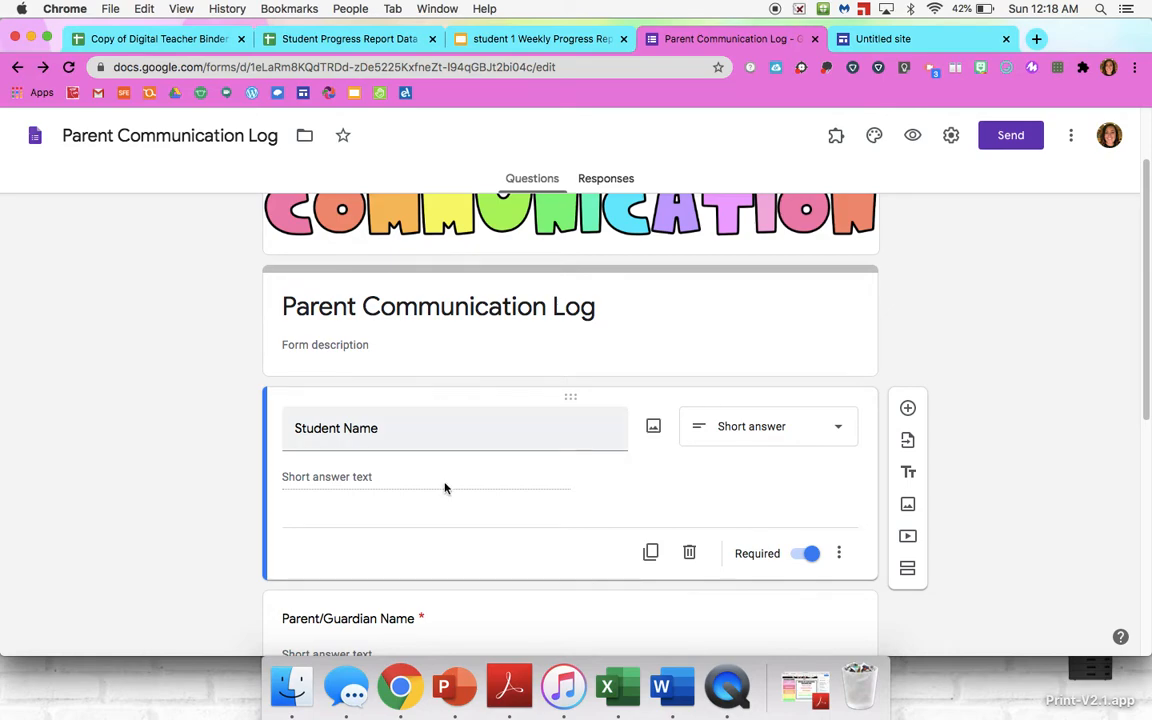
pyautogui.scroll(2, 478, 468)
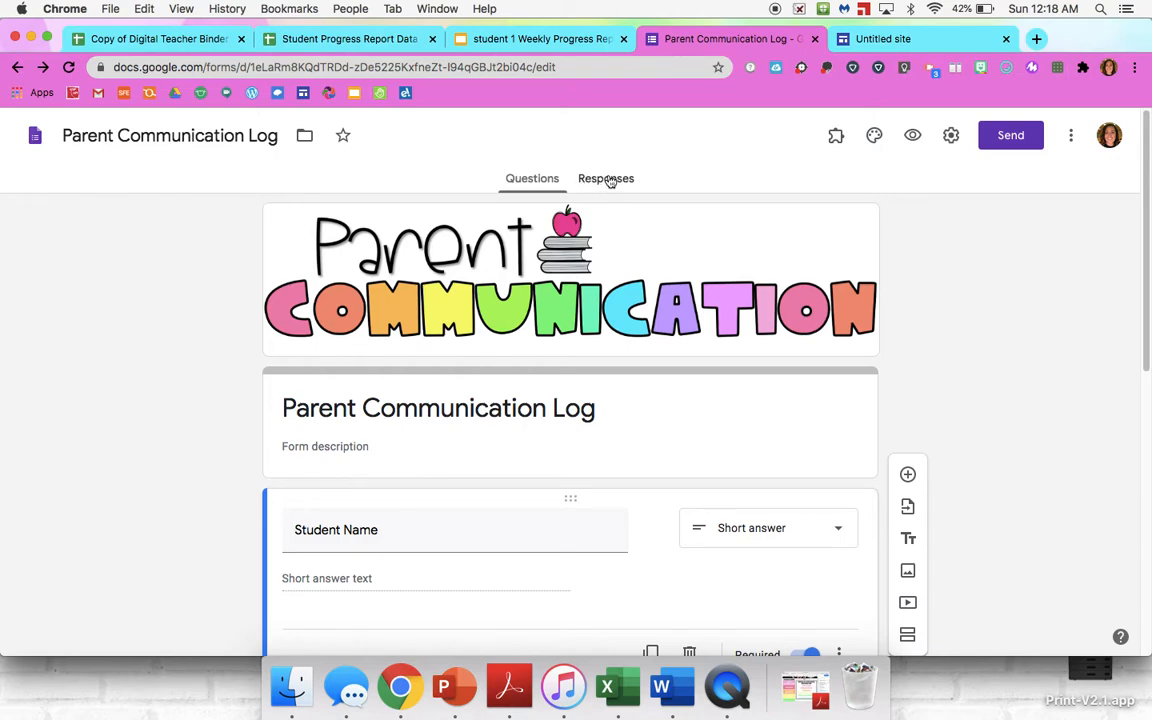
pyautogui.click(610, 180)
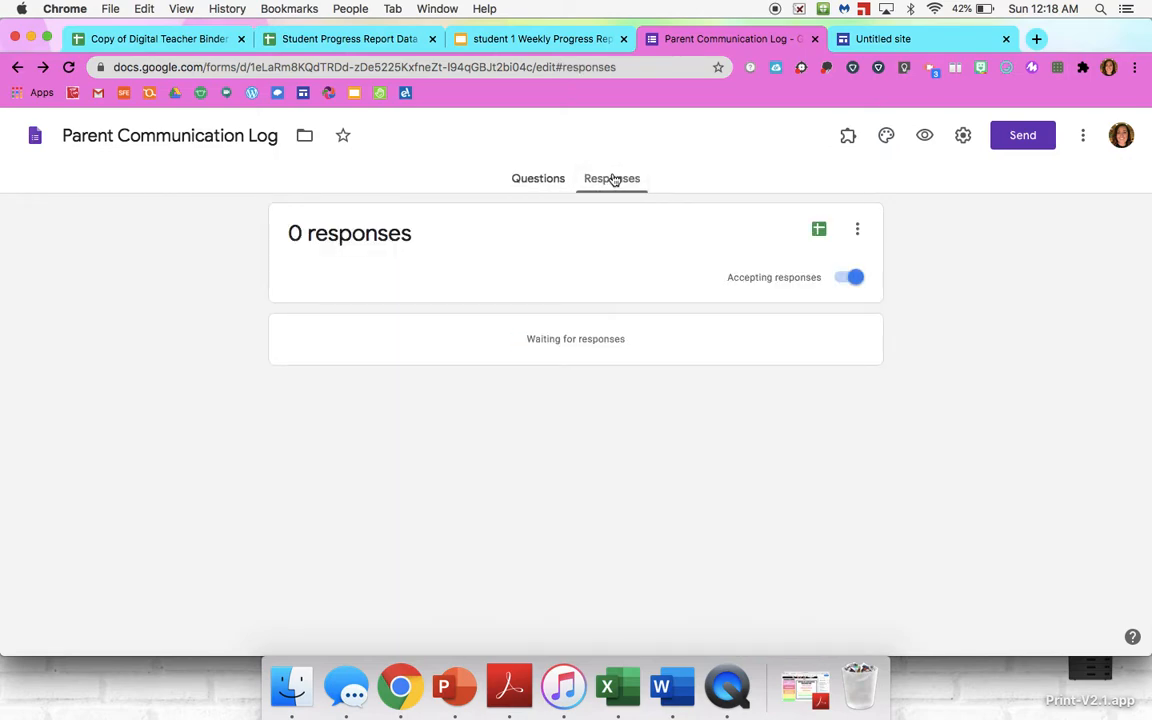
pyautogui.click(819, 231)
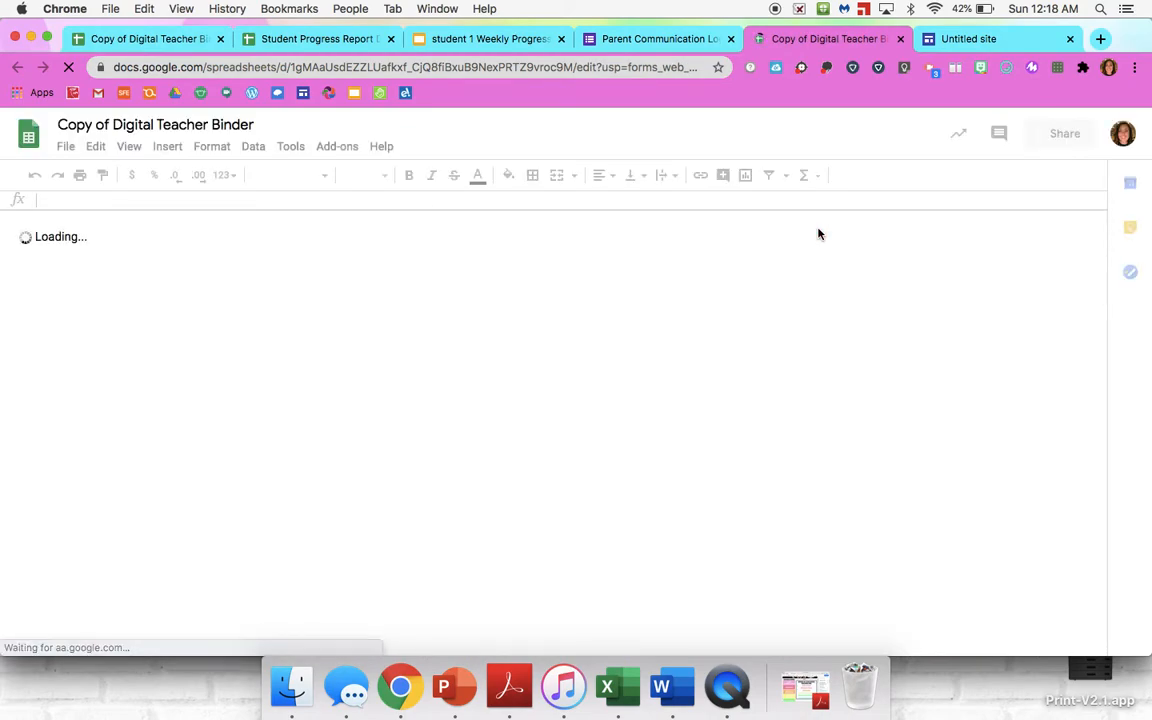
pyautogui.click(900, 39)
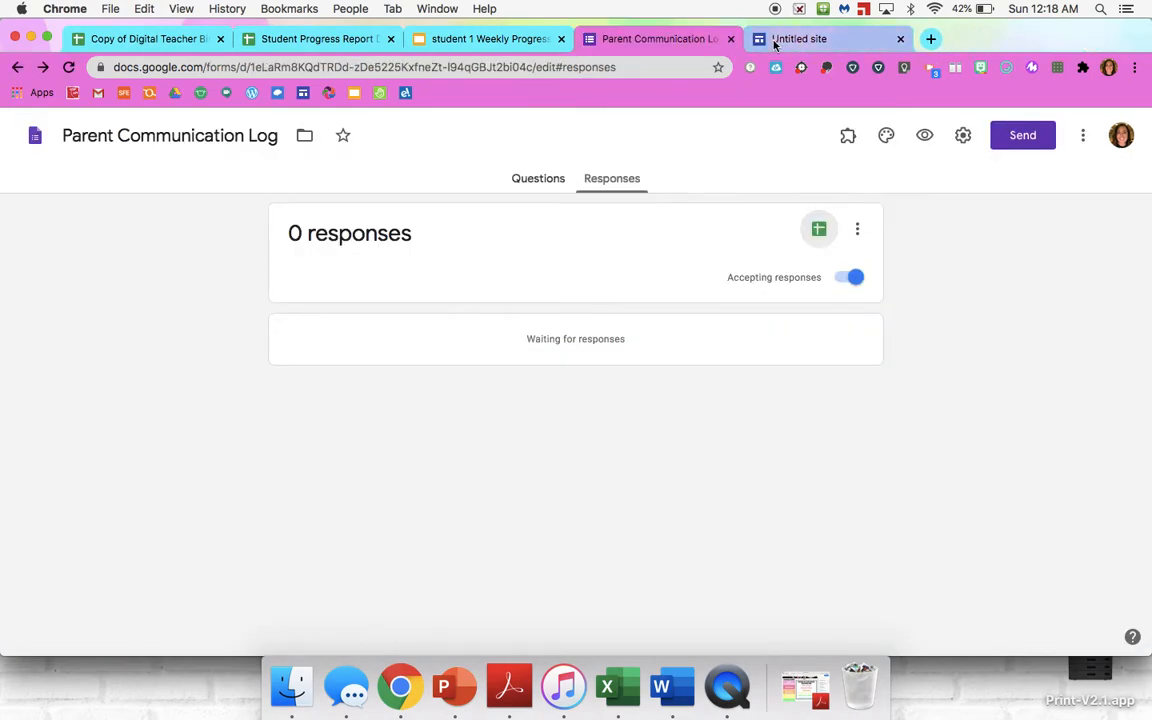
# - Unlink the Parent Communication Log form from its response spreadsheet
pyautogui.click(858, 229)
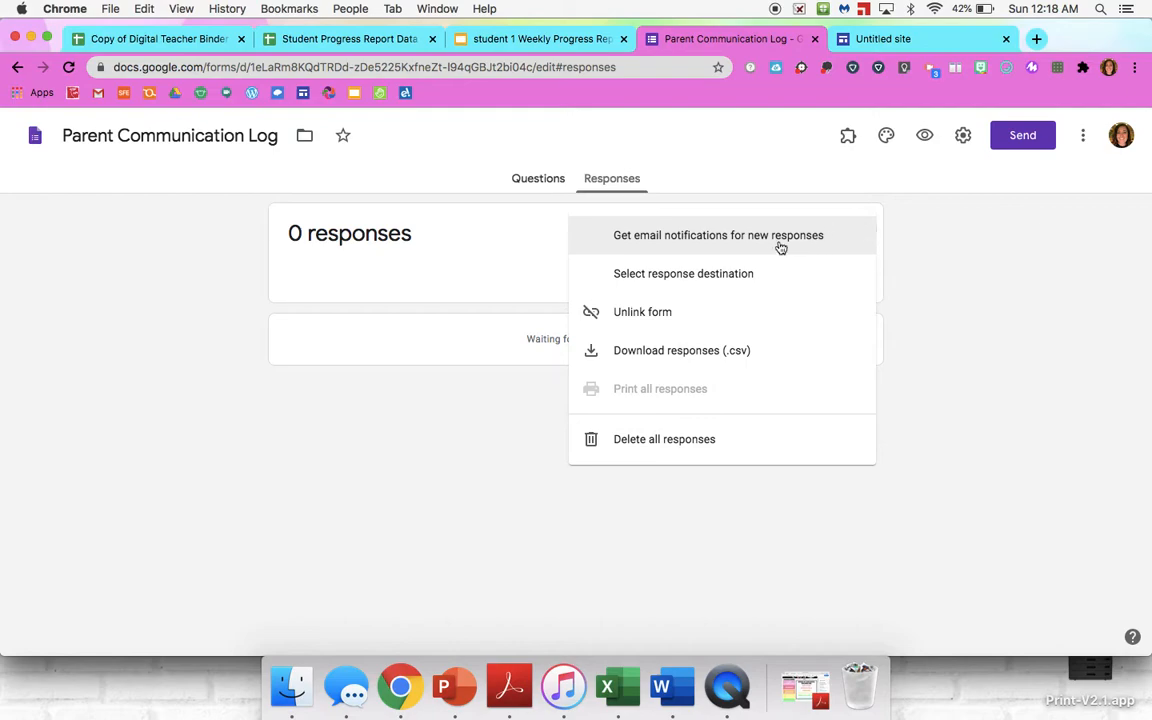
pyautogui.click(734, 316)
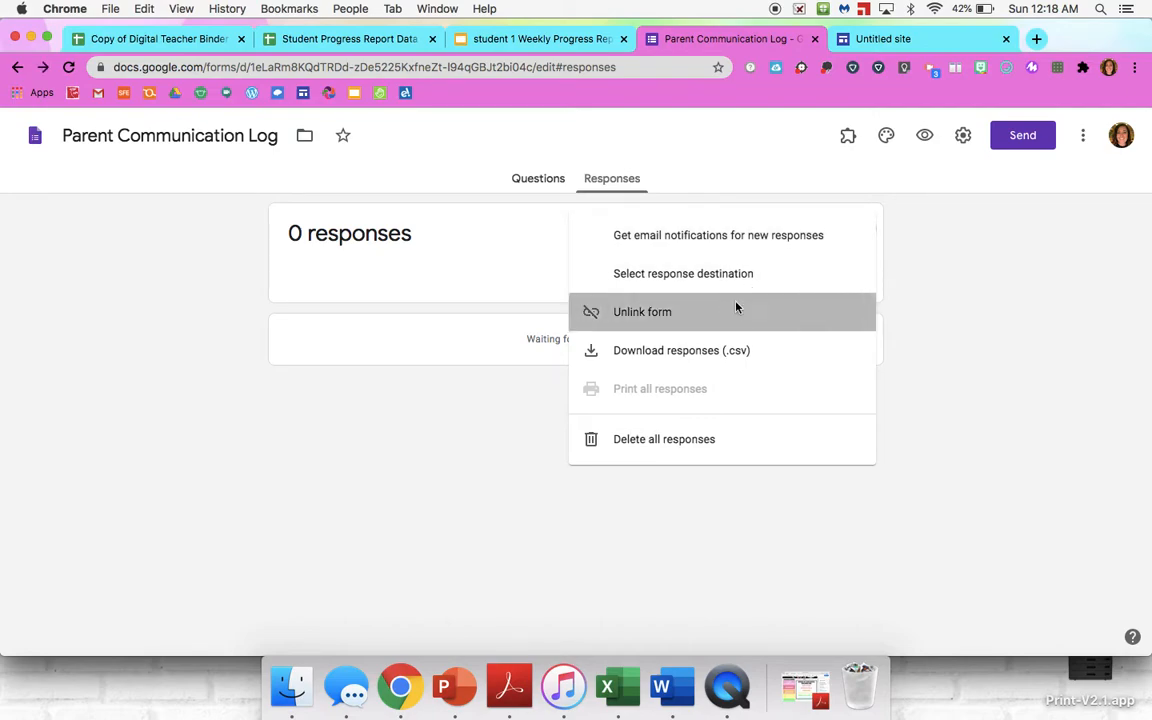
pyautogui.click(688, 341)
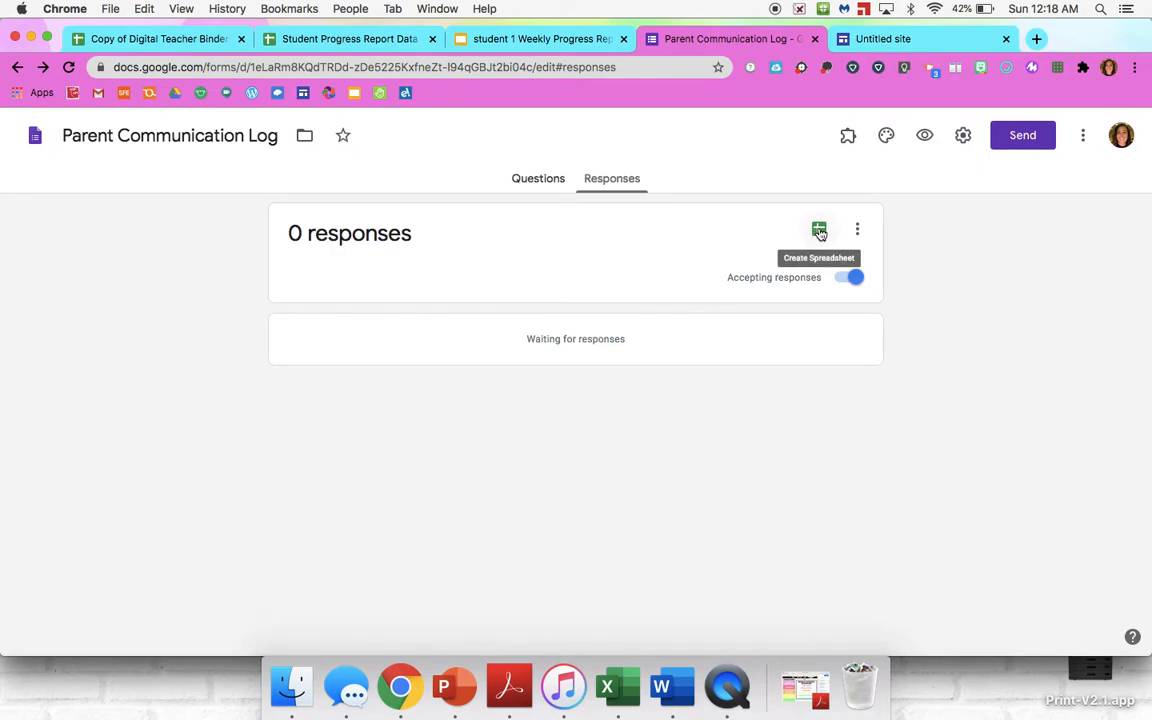
# - Set the existing Copy of Digital Teacher Binder spreadsheet as the response destination for the Parent Communication Log form
pyautogui.click(819, 232)
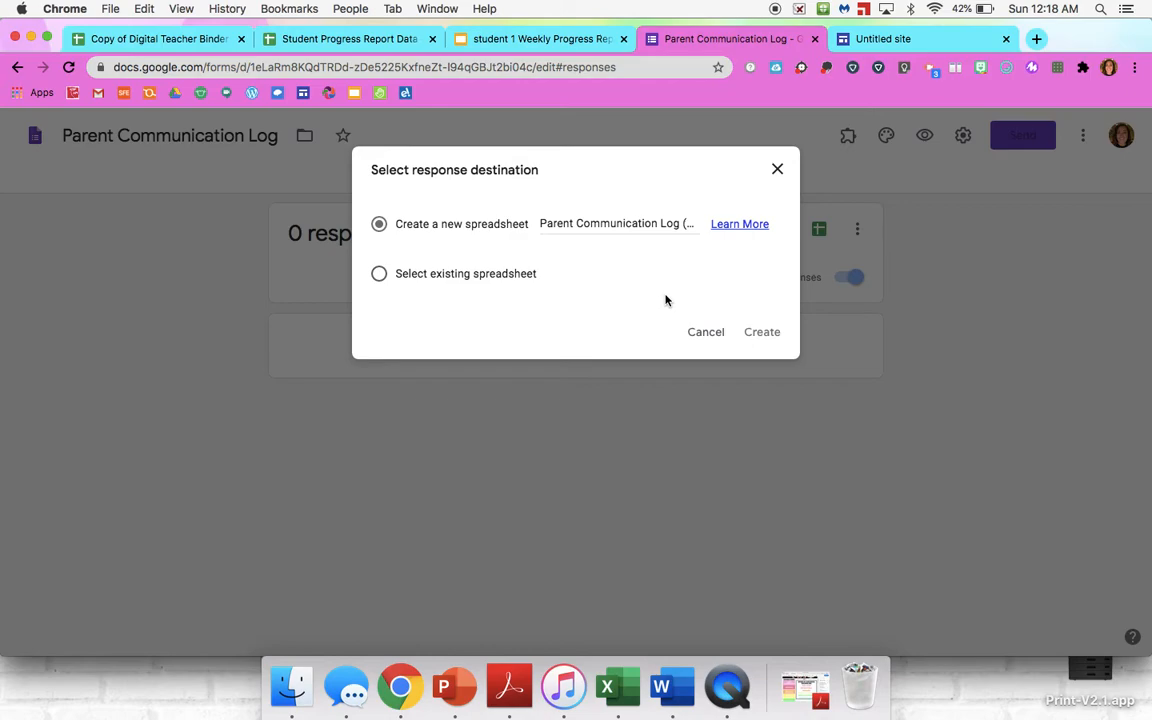
pyautogui.click(379, 275)
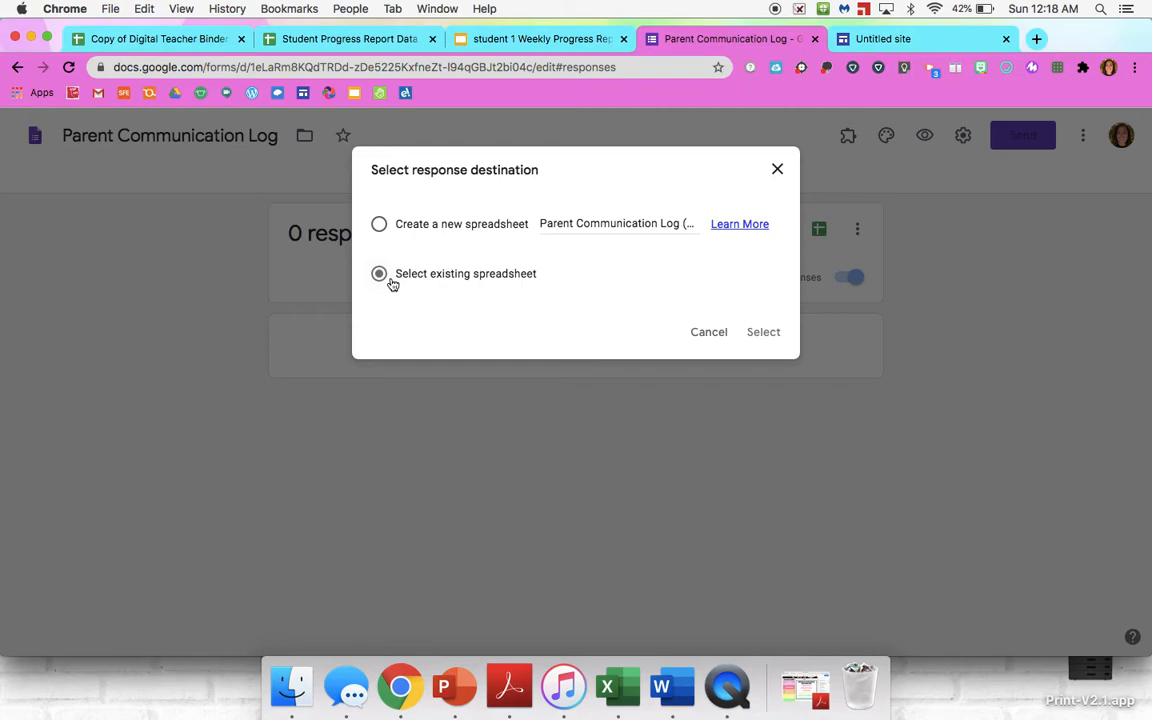
pyautogui.click(763, 332)
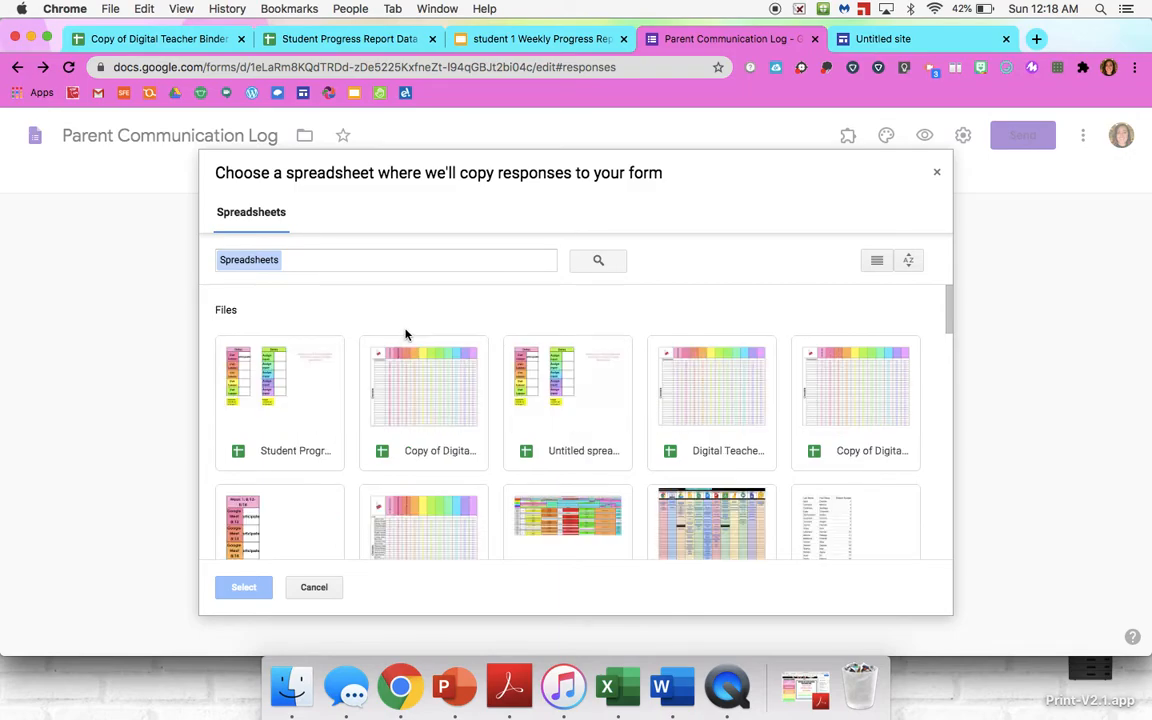
pyautogui.click(426, 400)
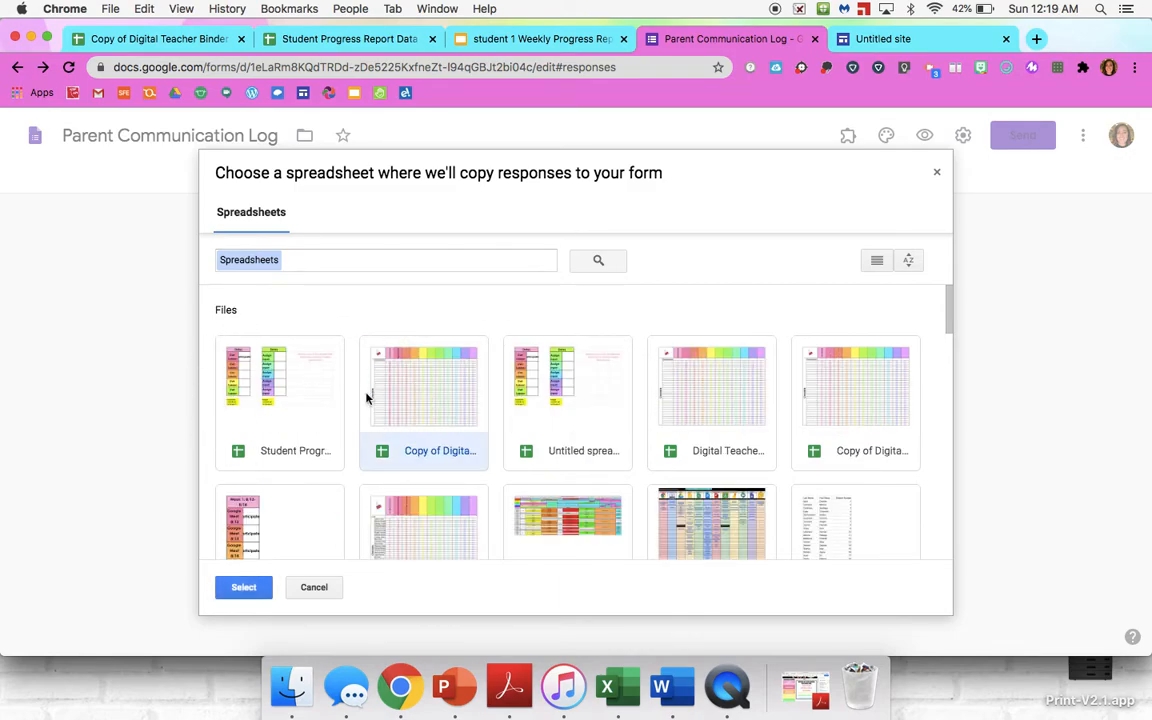
pyautogui.click(143, 42)
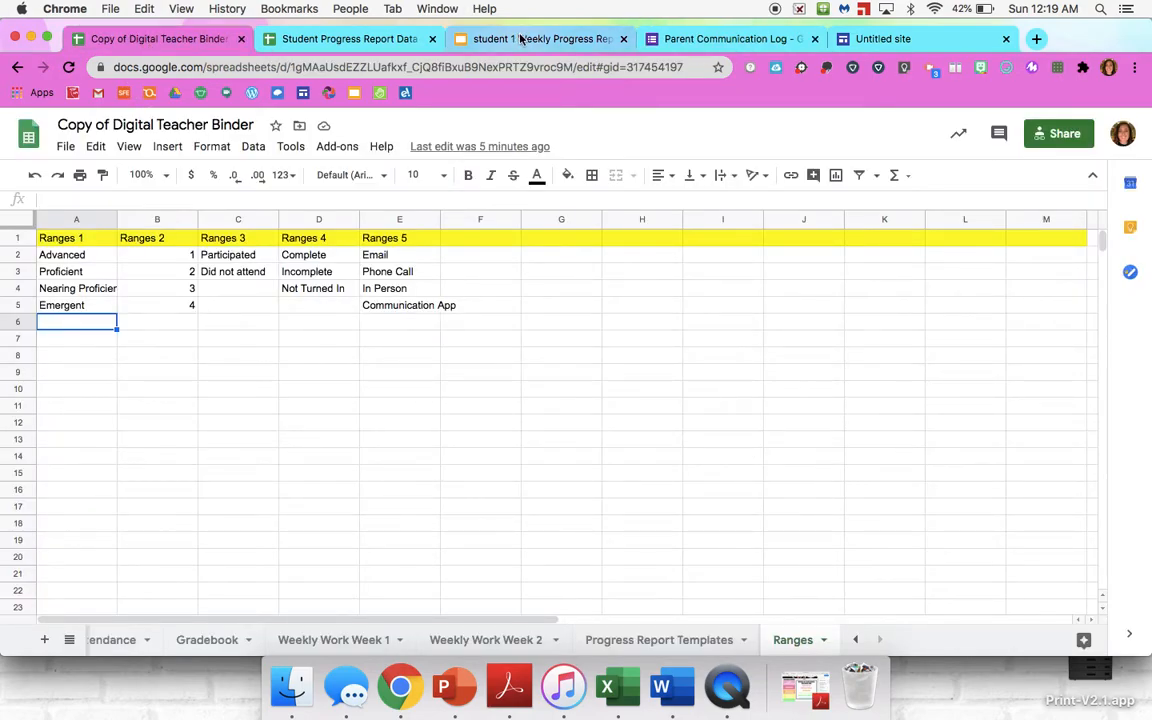
pyautogui.click(628, 38)
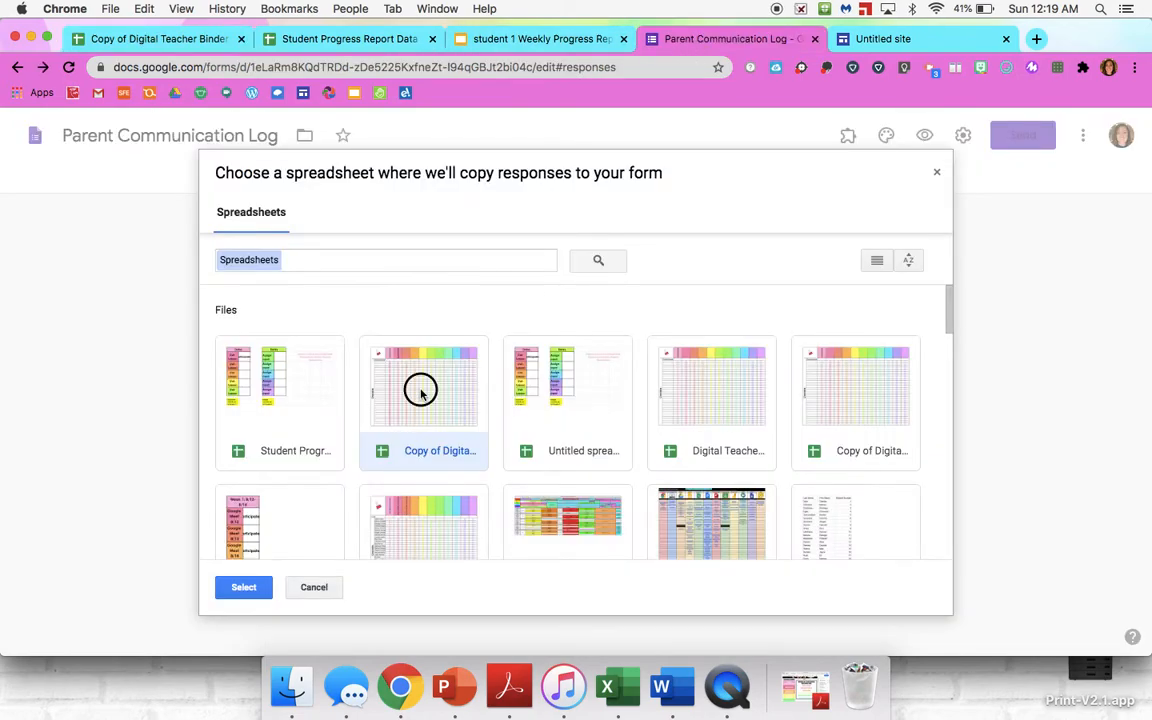
pyautogui.click(245, 588)
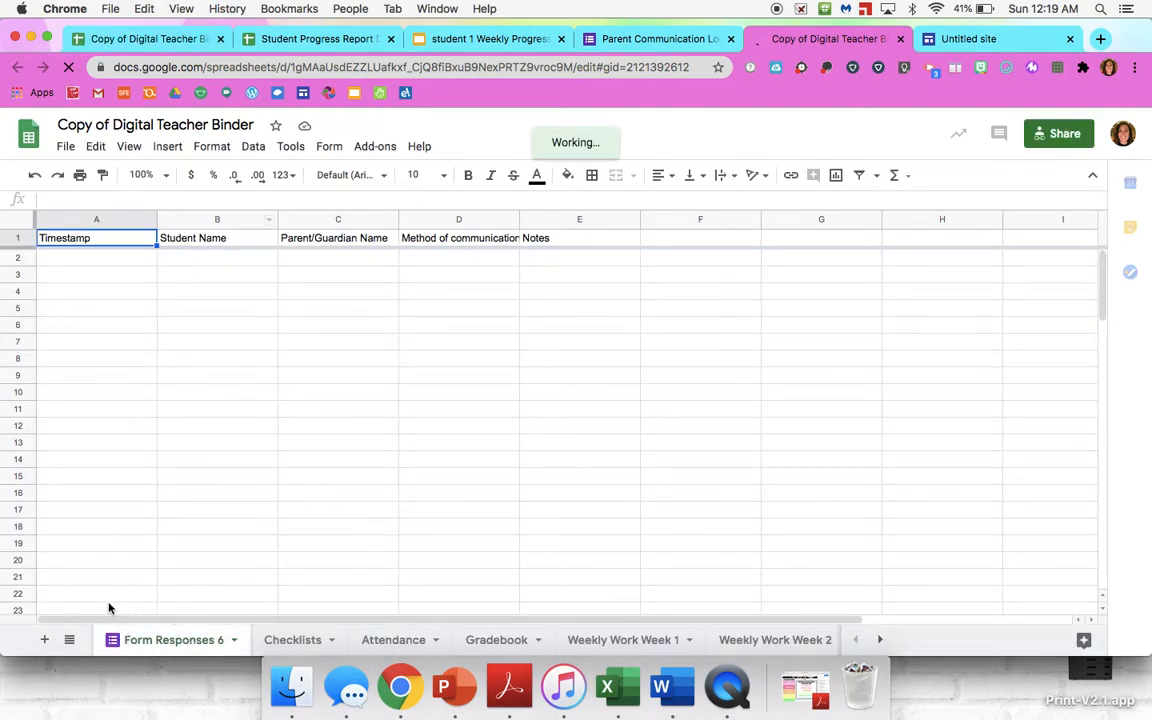
# - Switch to the original Digital Teacher Binder copy and open its Form Responses 6 sheet
pyautogui.click(130, 39)
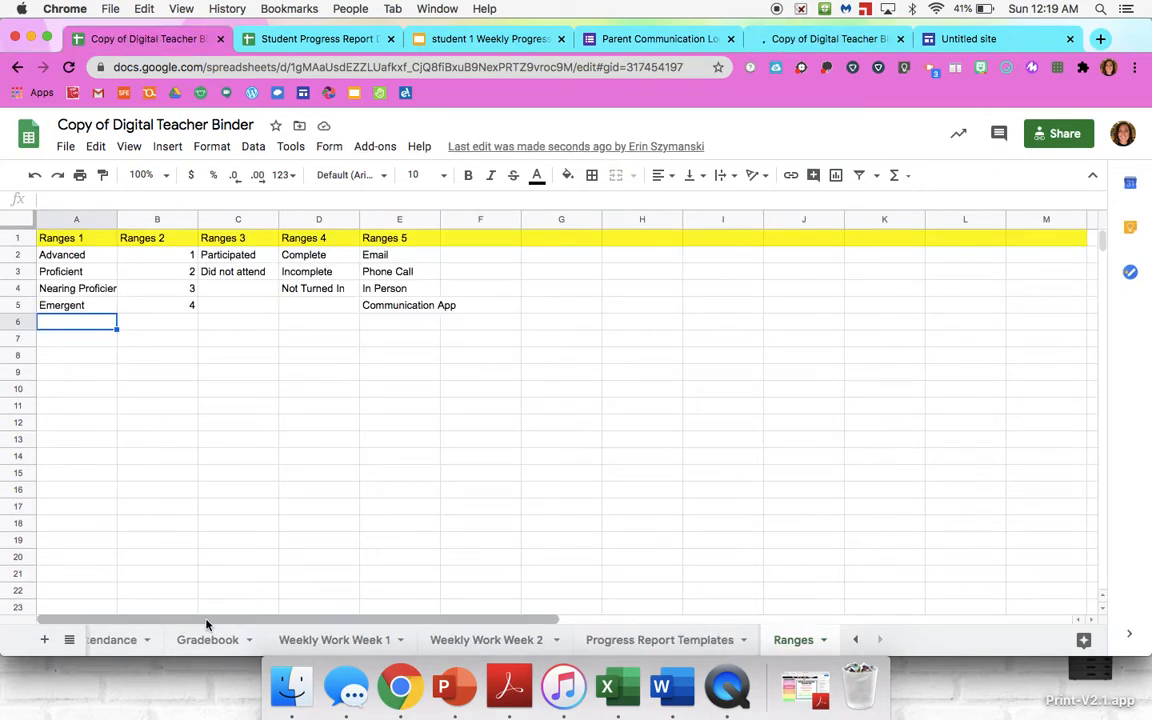
pyautogui.moveTo(206, 620); pyautogui.dragTo(381, 621)
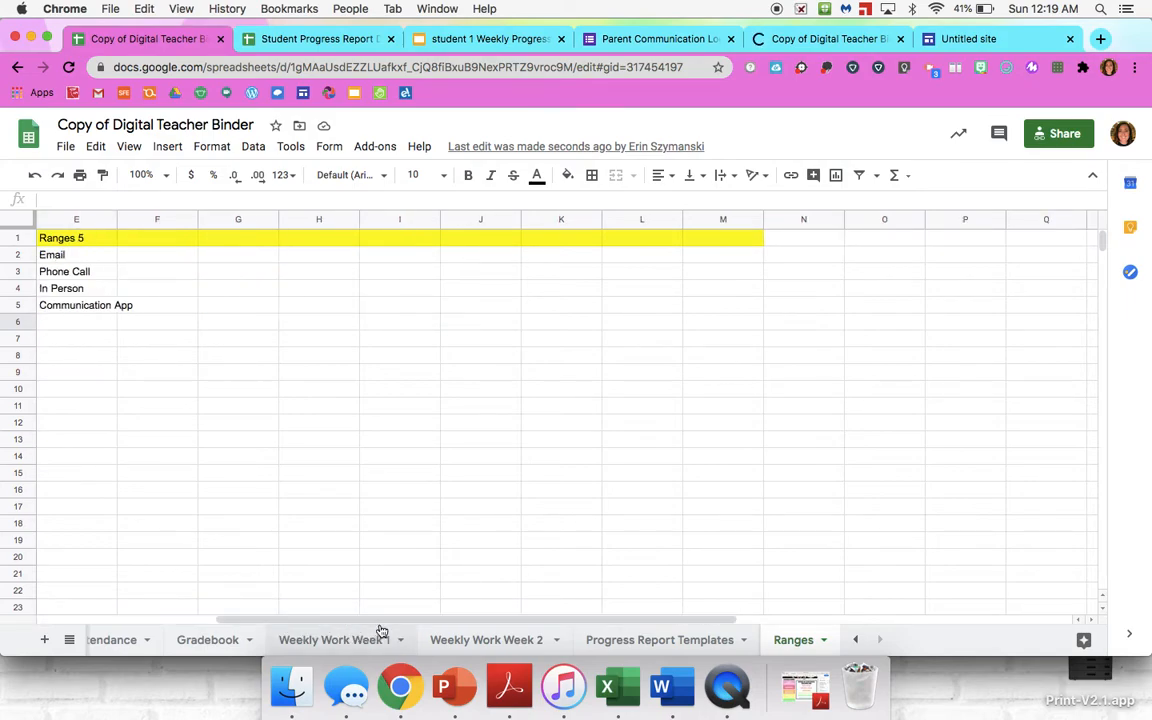
pyautogui.moveTo(298, 619); pyautogui.dragTo(104, 623)
pyautogui.click(106, 640)
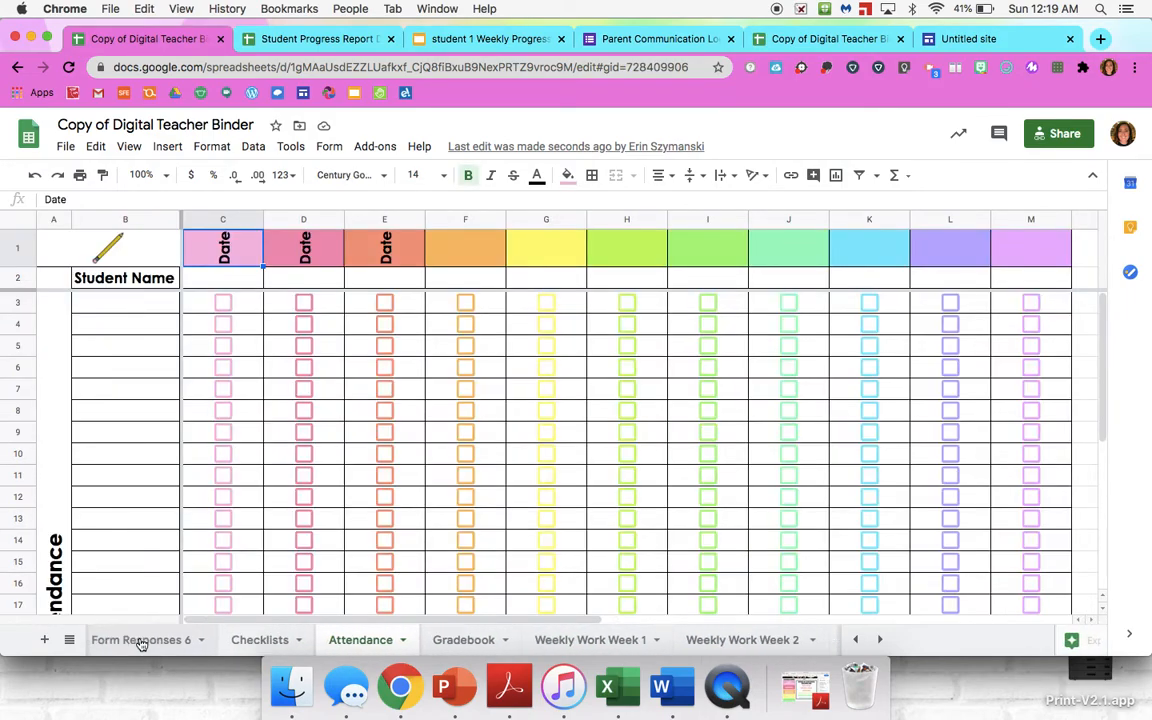
pyautogui.click(140, 643)
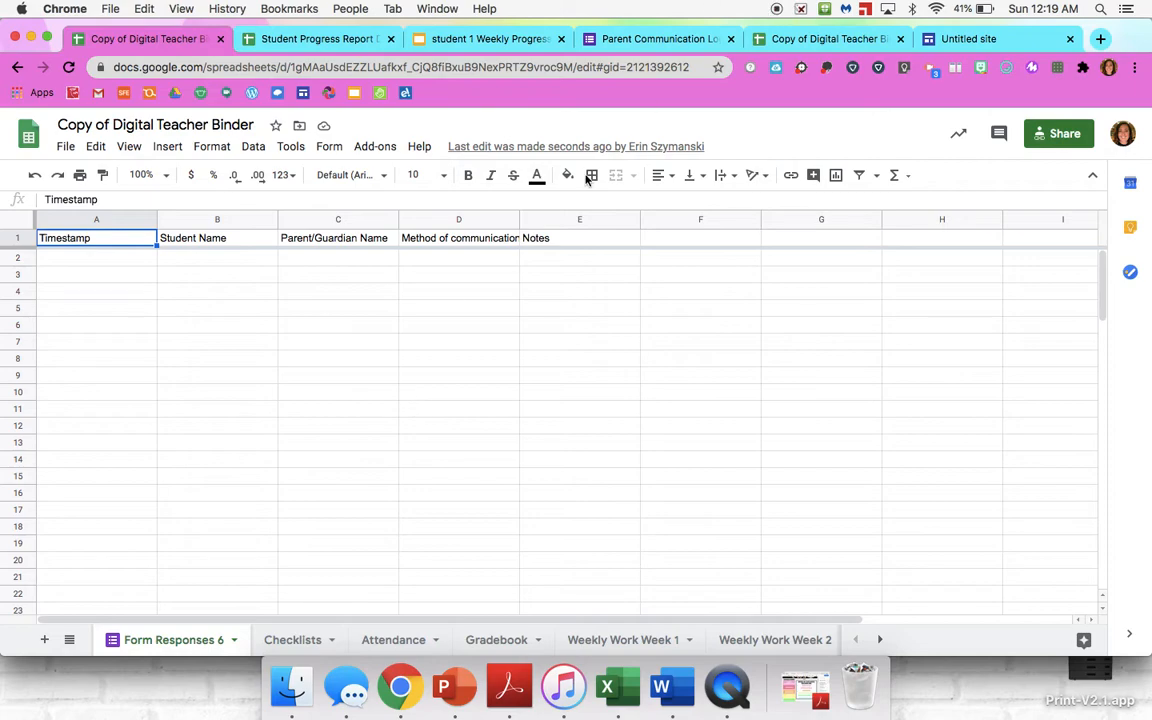
# - Rename the Form Responses 6 sheet to "Parent Communication" and move it directly after the Weekly Work Week 2 sheet
pyautogui.click(236, 642)
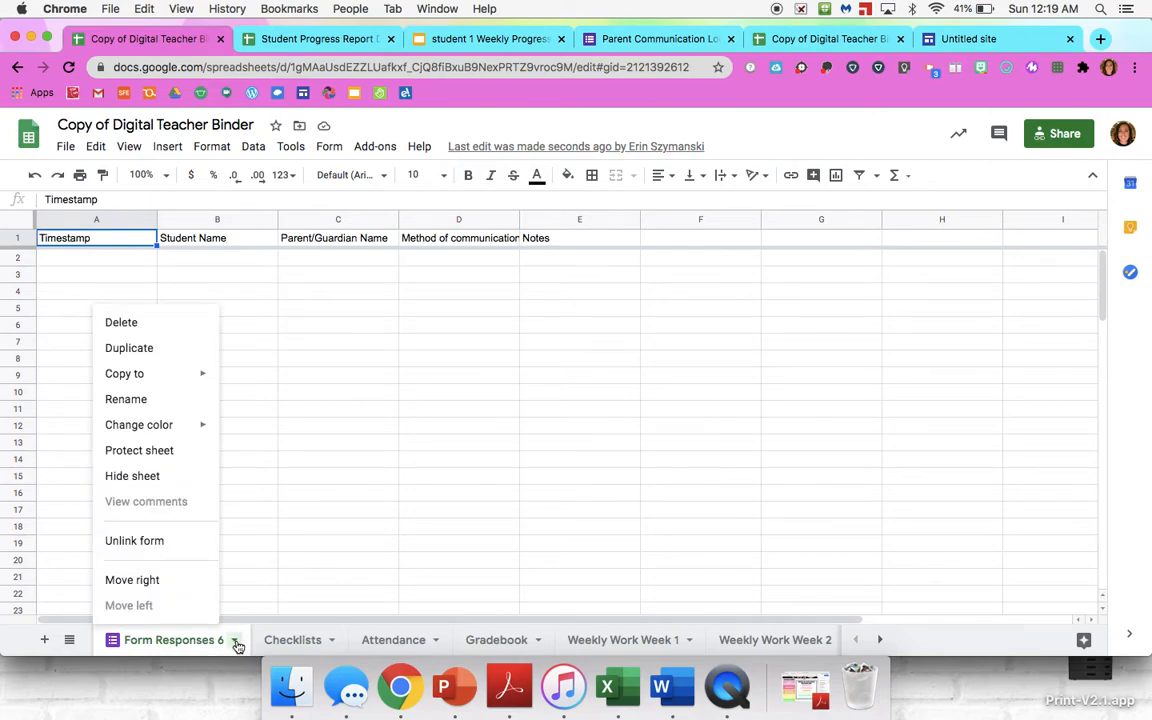
pyautogui.click(141, 401)
pyautogui.write('Pa')
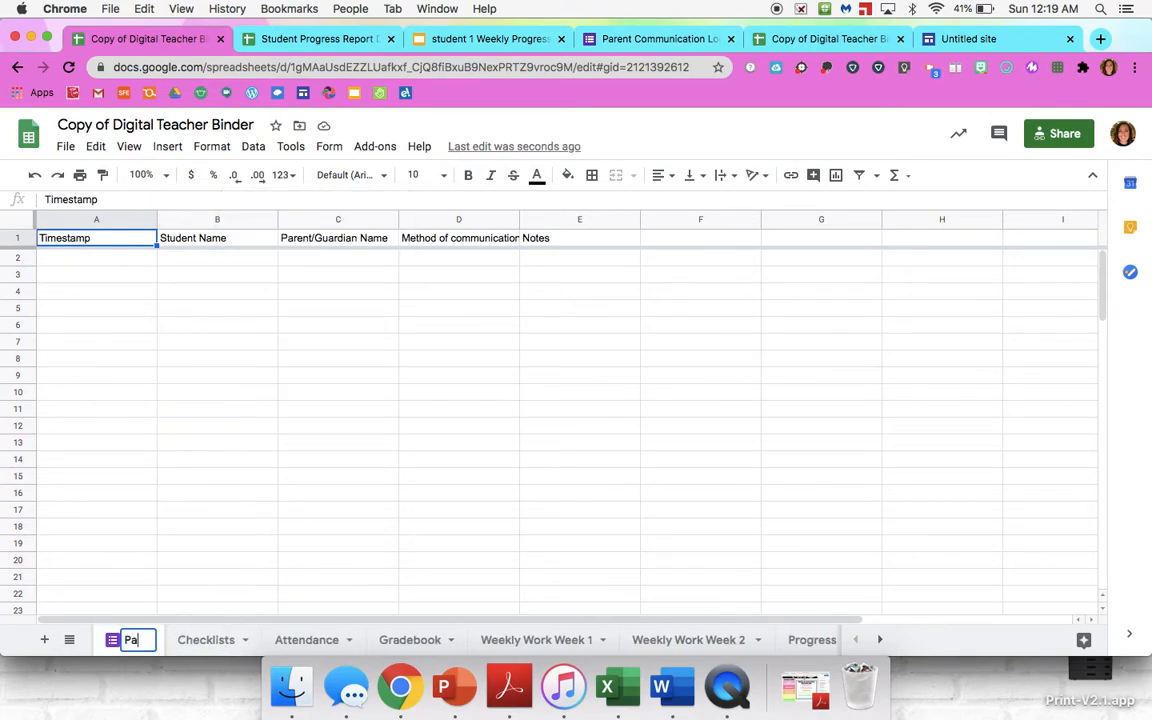
pyautogui.write('rent Communication')
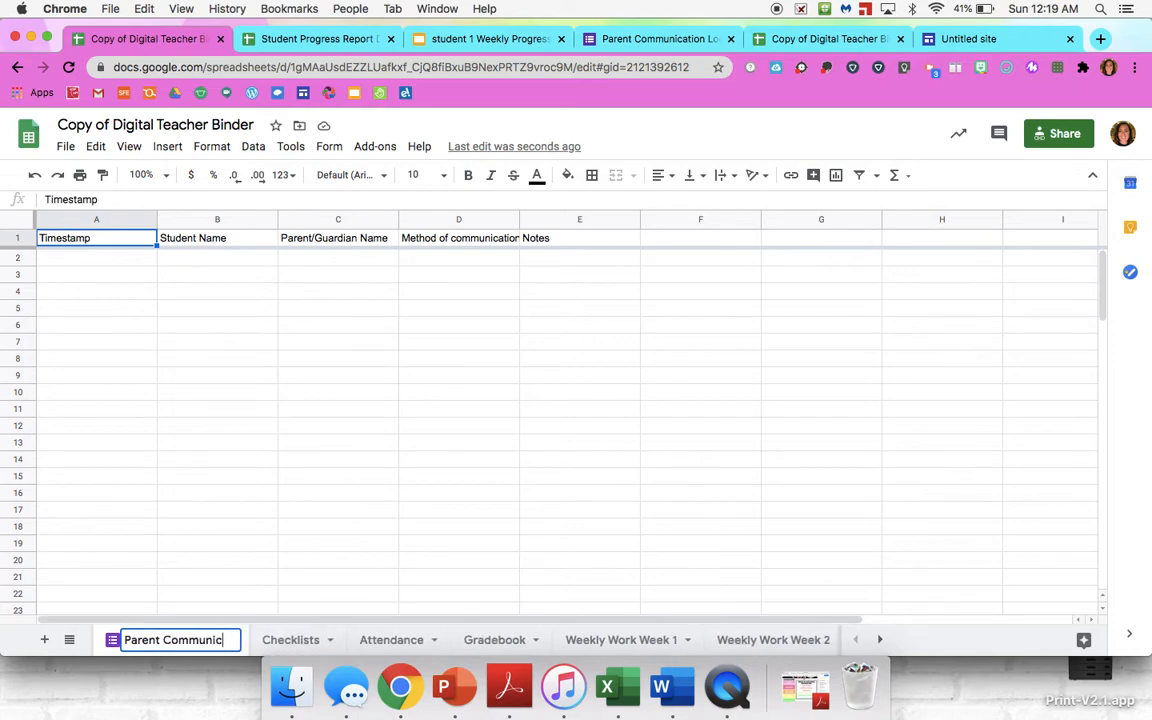
pyautogui.click(358, 493)
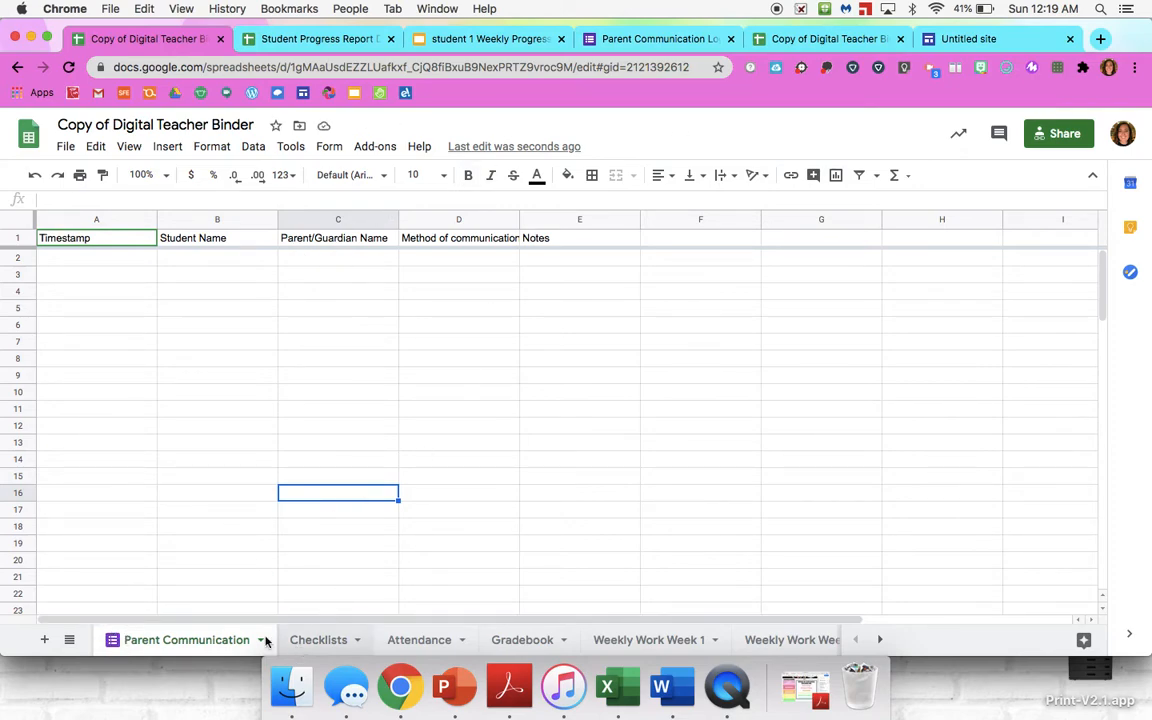
pyautogui.moveTo(174, 643); pyautogui.dragTo(815, 650)
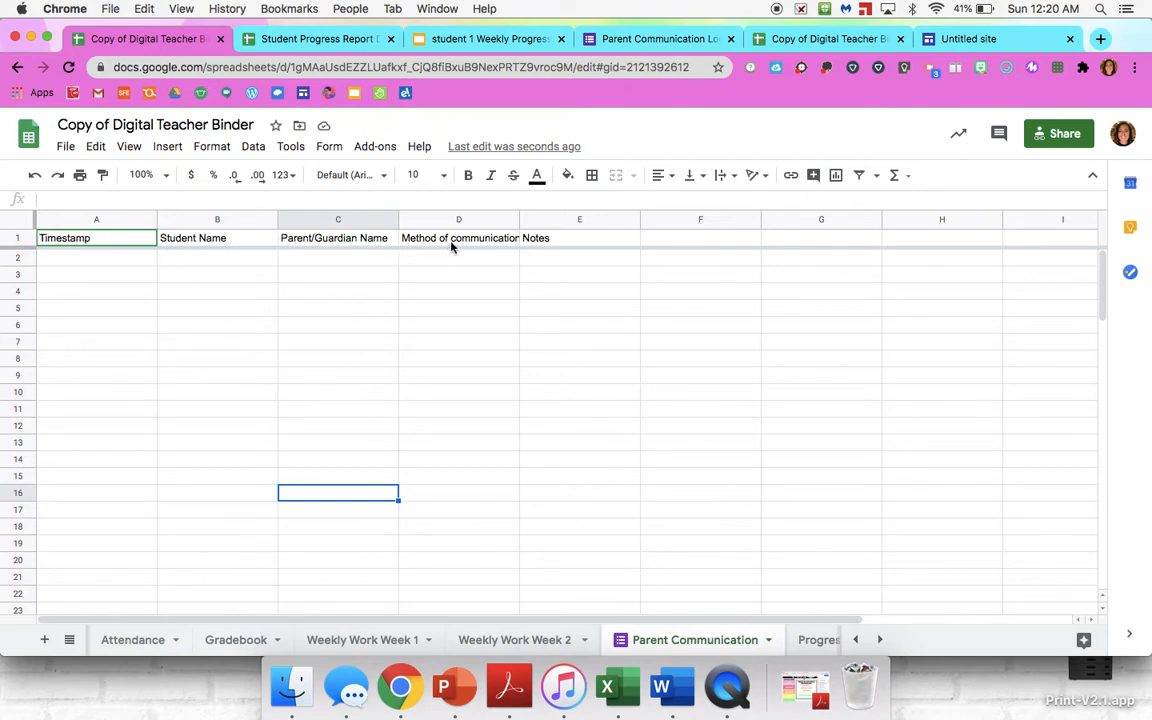
# - Review the questions of the Parent Communication Log form, and return to the Parent Communication sheet in the binder
pyautogui.click(630, 40)
pyautogui.click(545, 180)
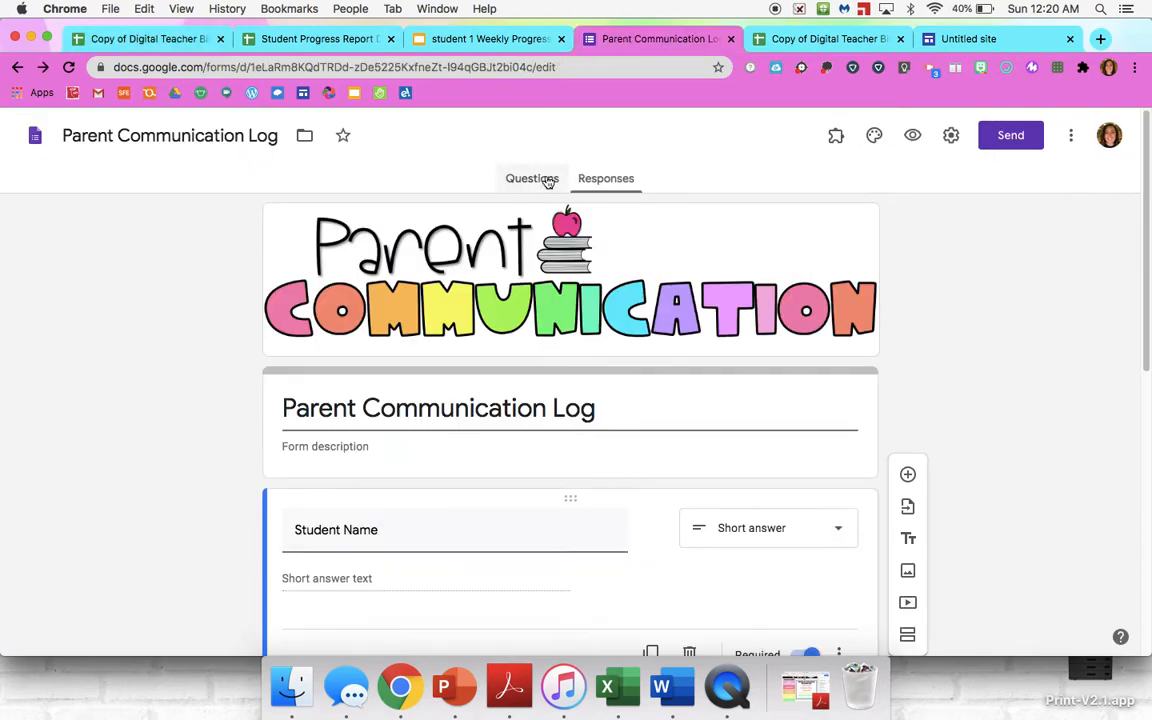
pyautogui.scroll(-3, 448, 491)
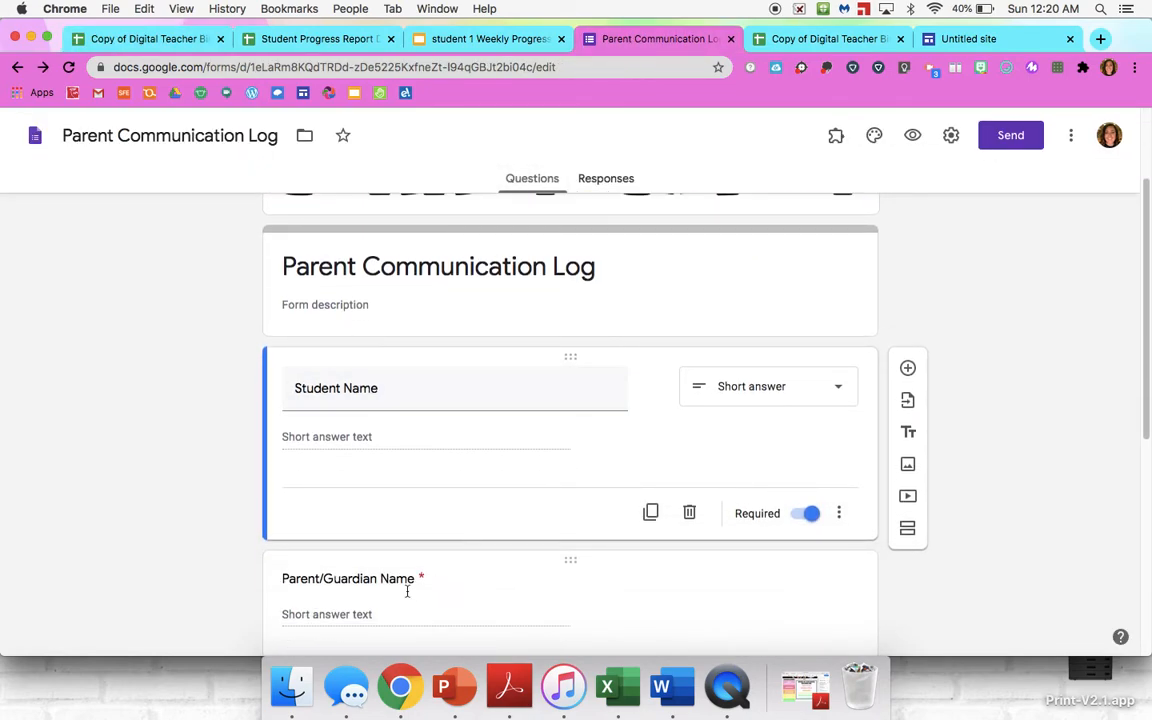
pyautogui.scroll(-4, 407, 591)
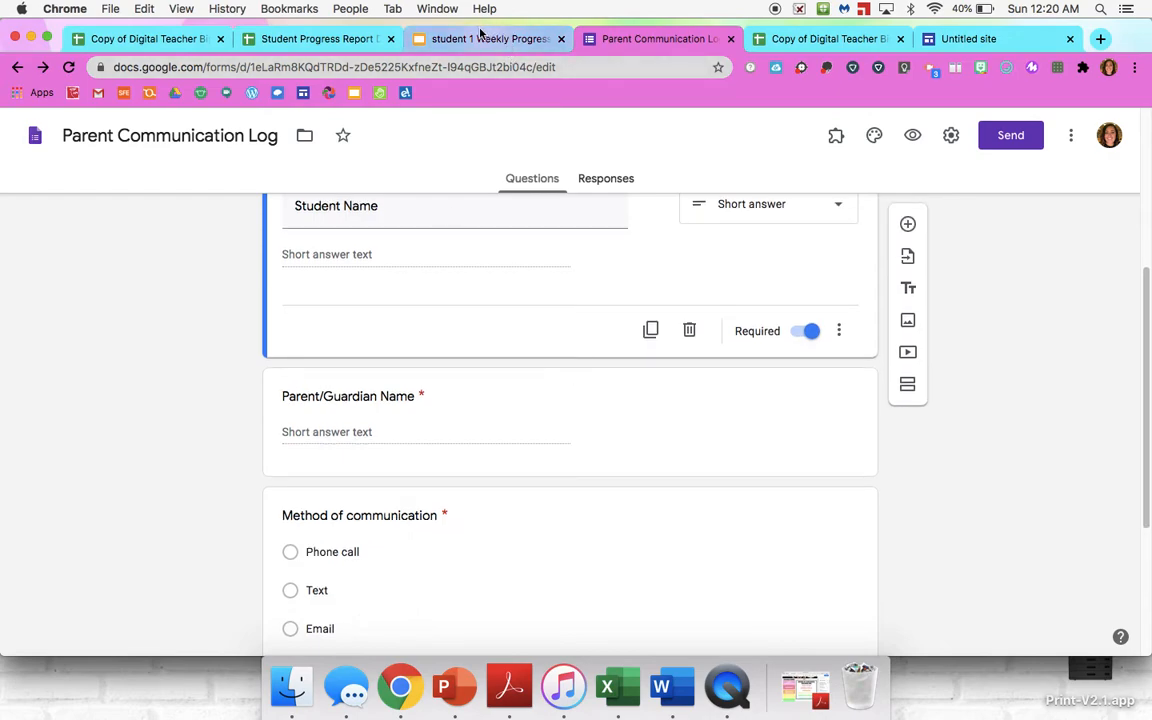
pyautogui.click(165, 42)
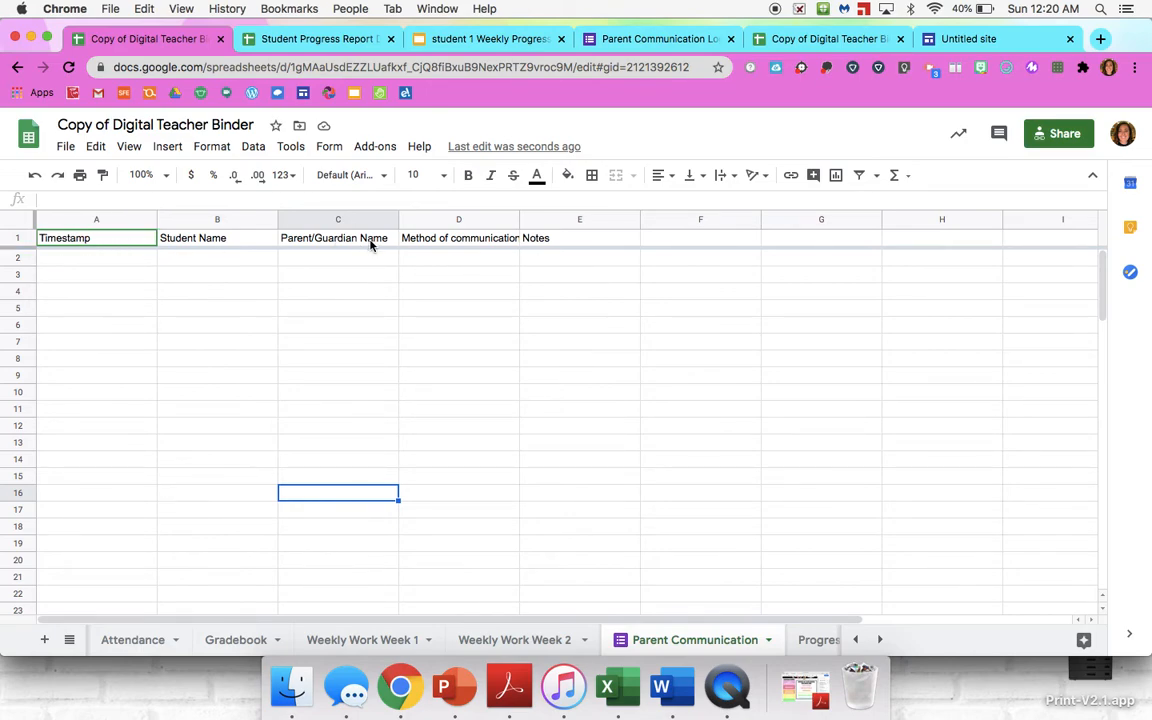
# - Fill the Timestamp header cell A1 with the custom light pink colour
pyautogui.click(128, 243)
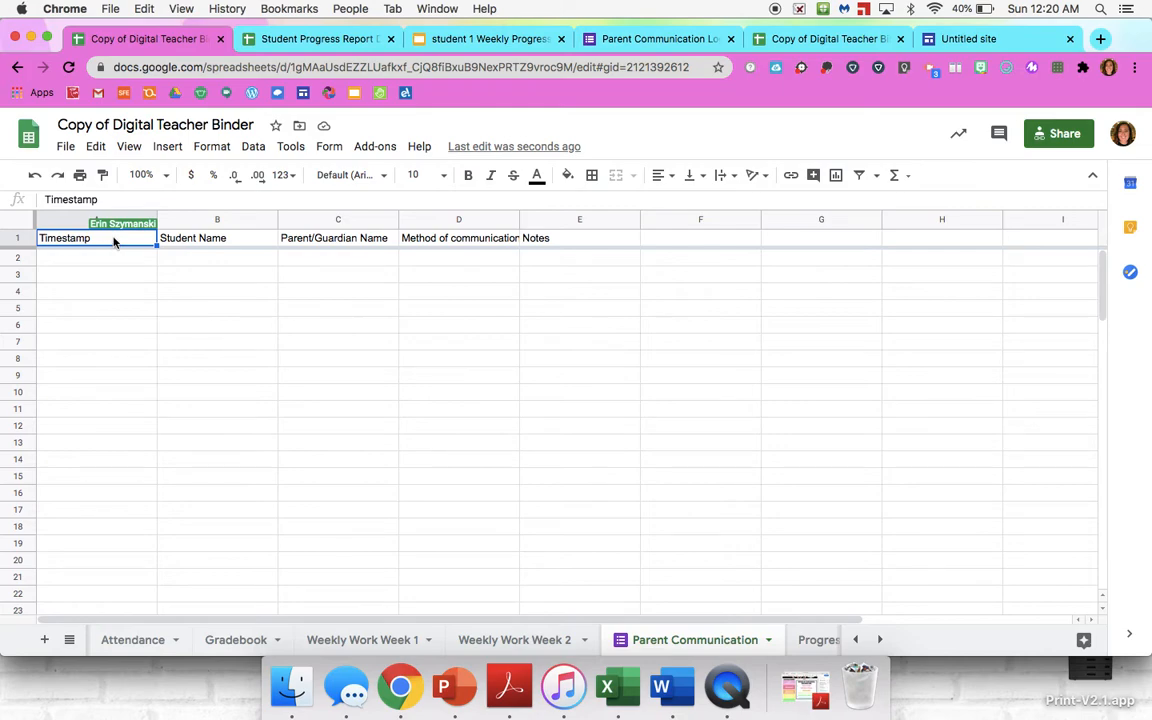
pyautogui.click(106, 238)
pyautogui.click(566, 178)
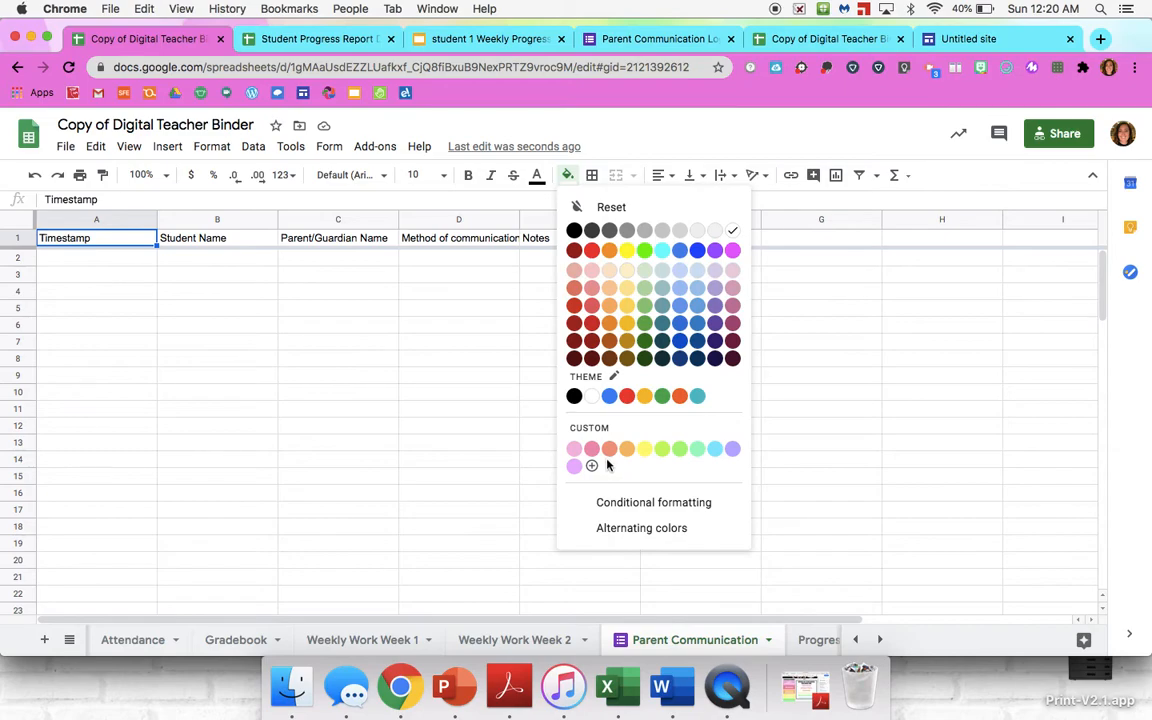
pyautogui.click(575, 450)
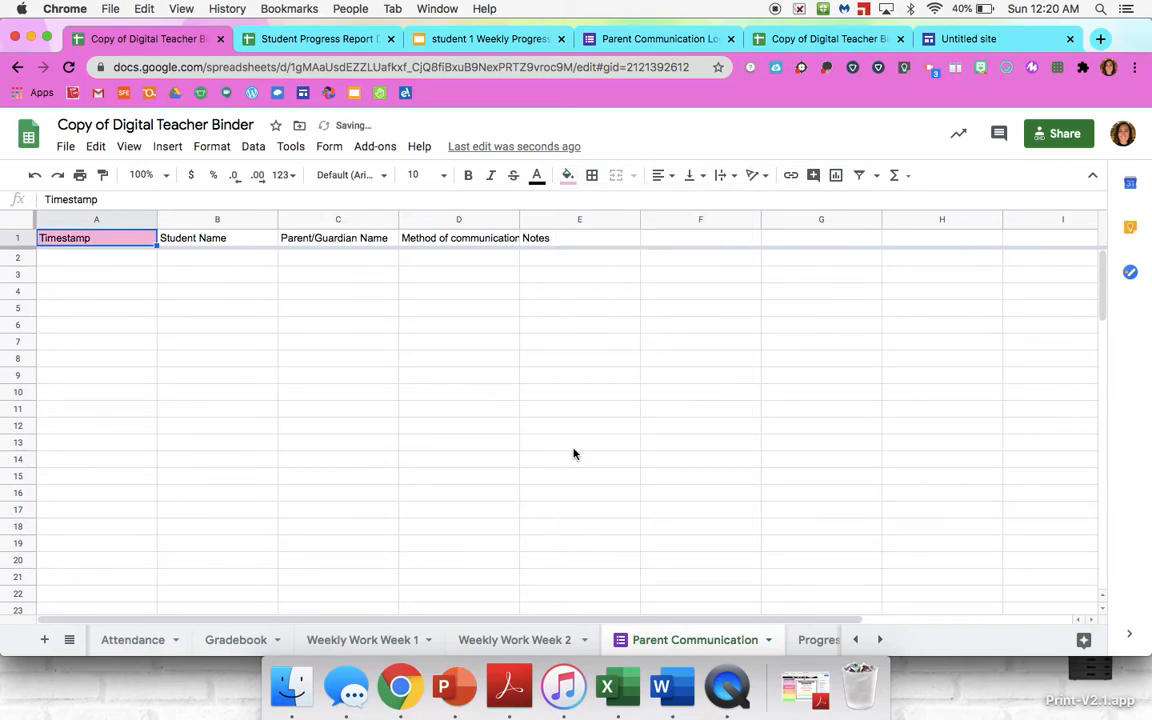
# - Format the Timestamp header text as bold, horizontally centred Century Gothic at size 18
pyautogui.click(386, 180)
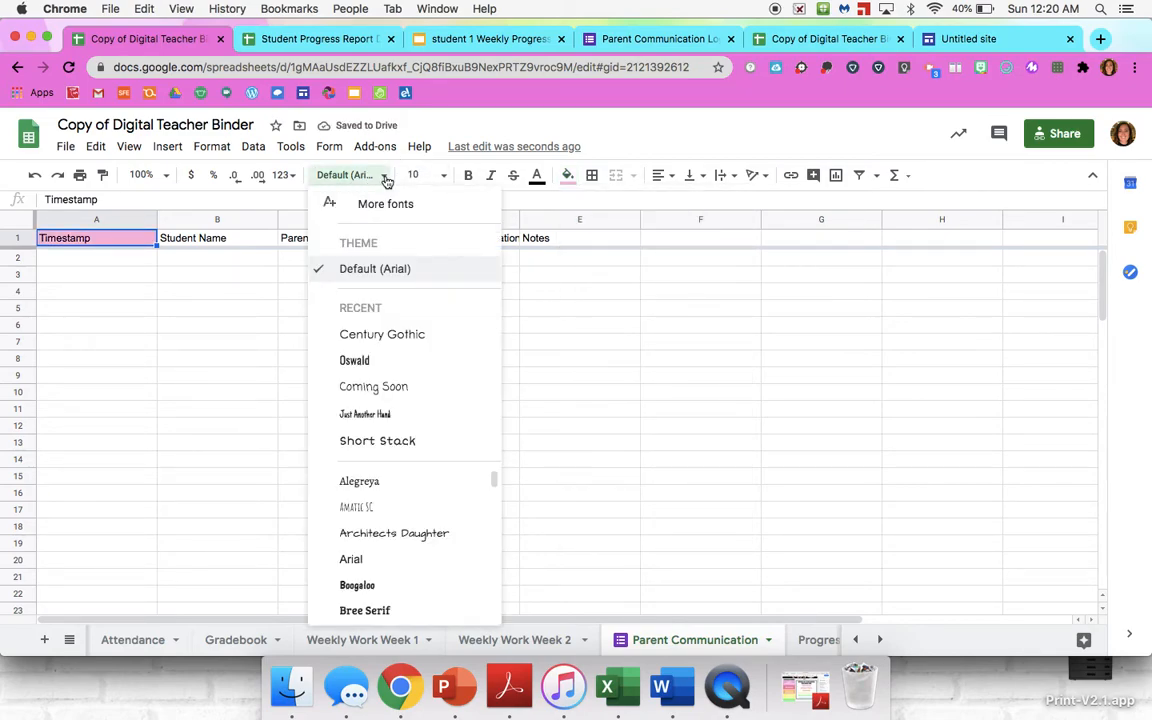
pyautogui.click(366, 329)
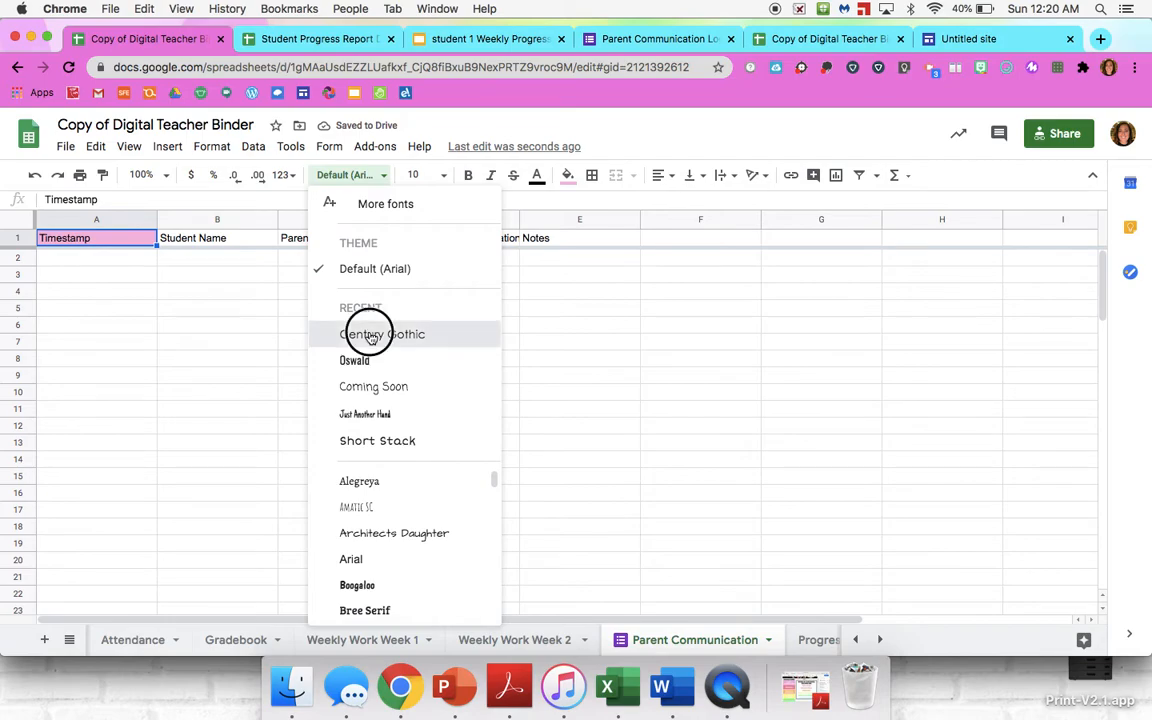
pyautogui.click(443, 175)
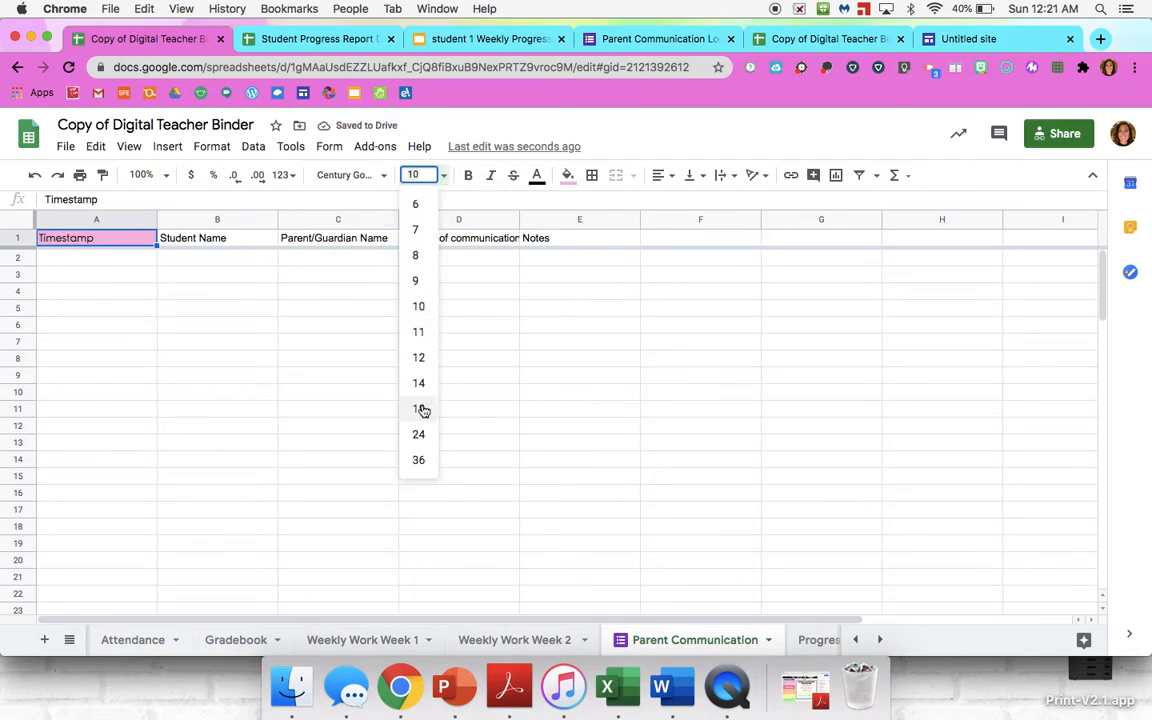
pyautogui.click(424, 408)
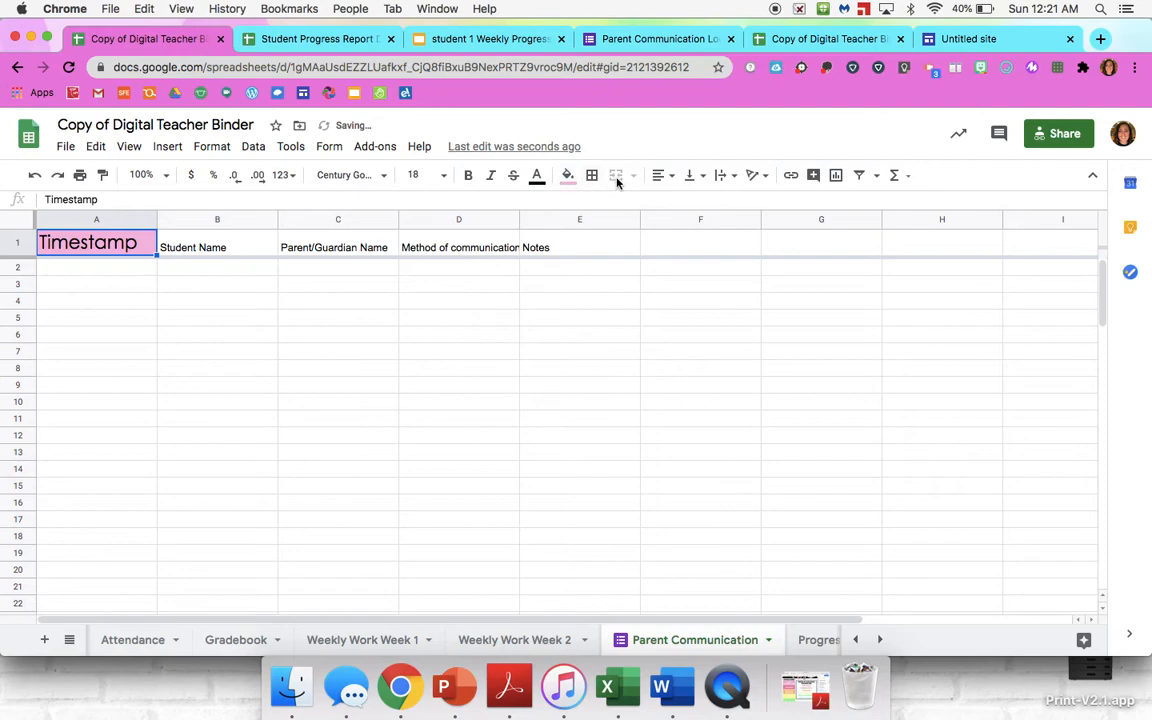
pyautogui.click(668, 177)
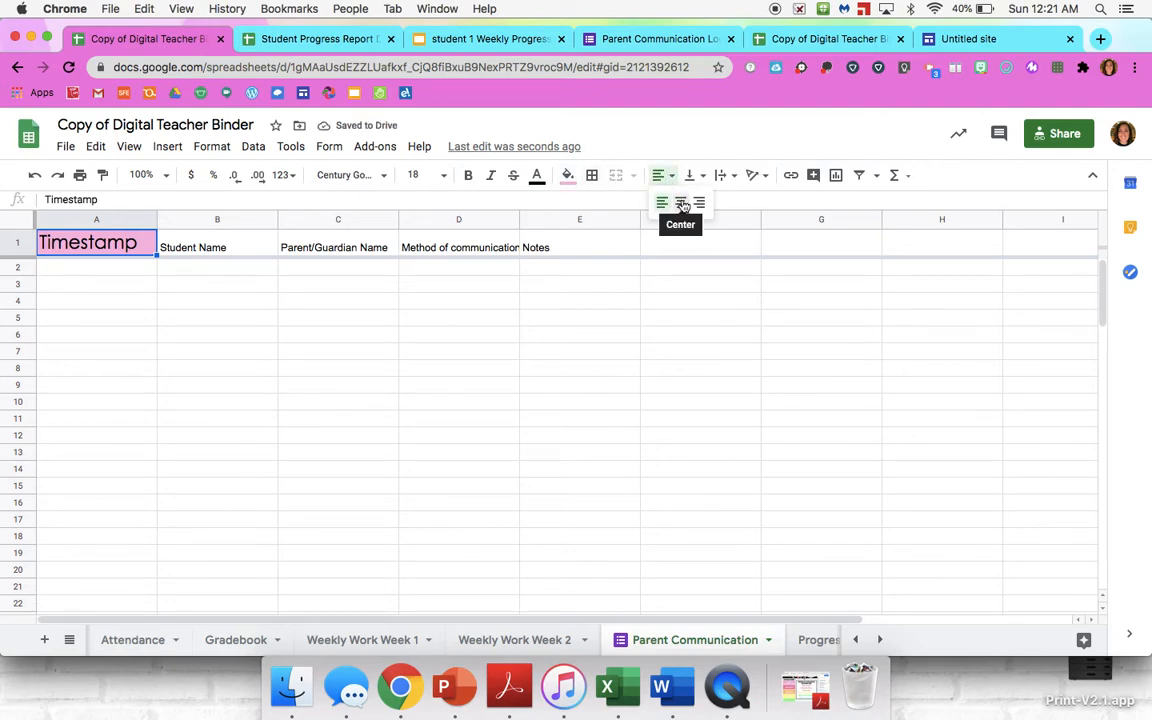
pyautogui.click(681, 201)
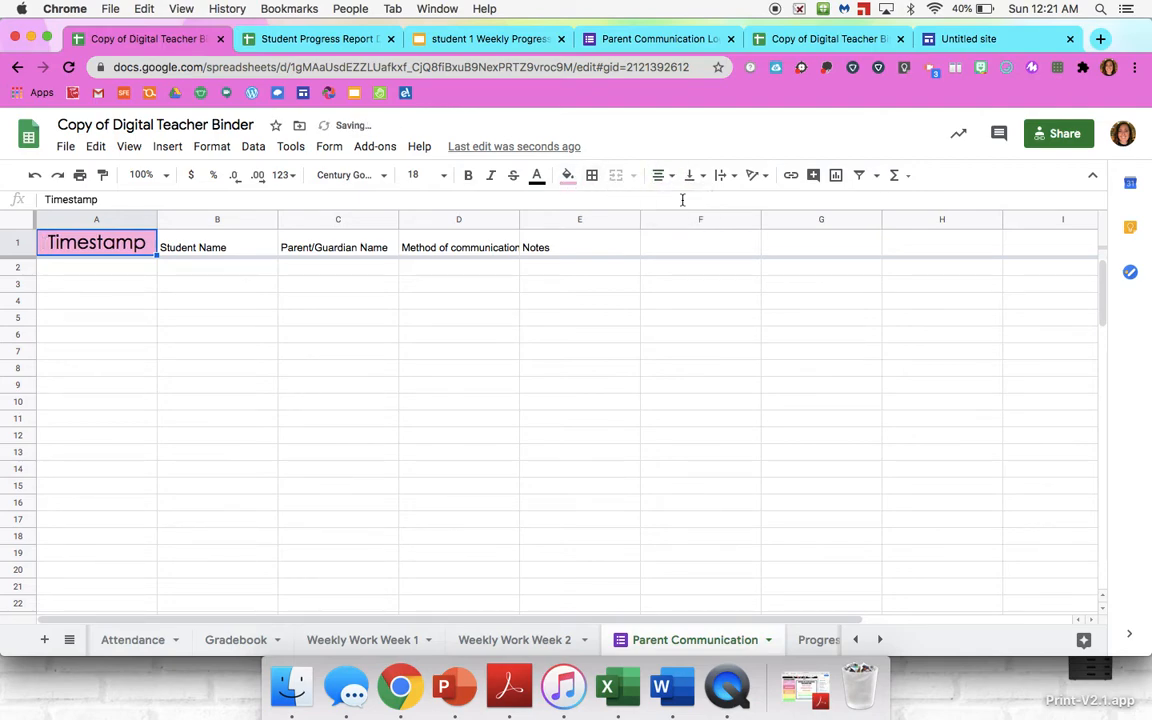
pyautogui.click(468, 178)
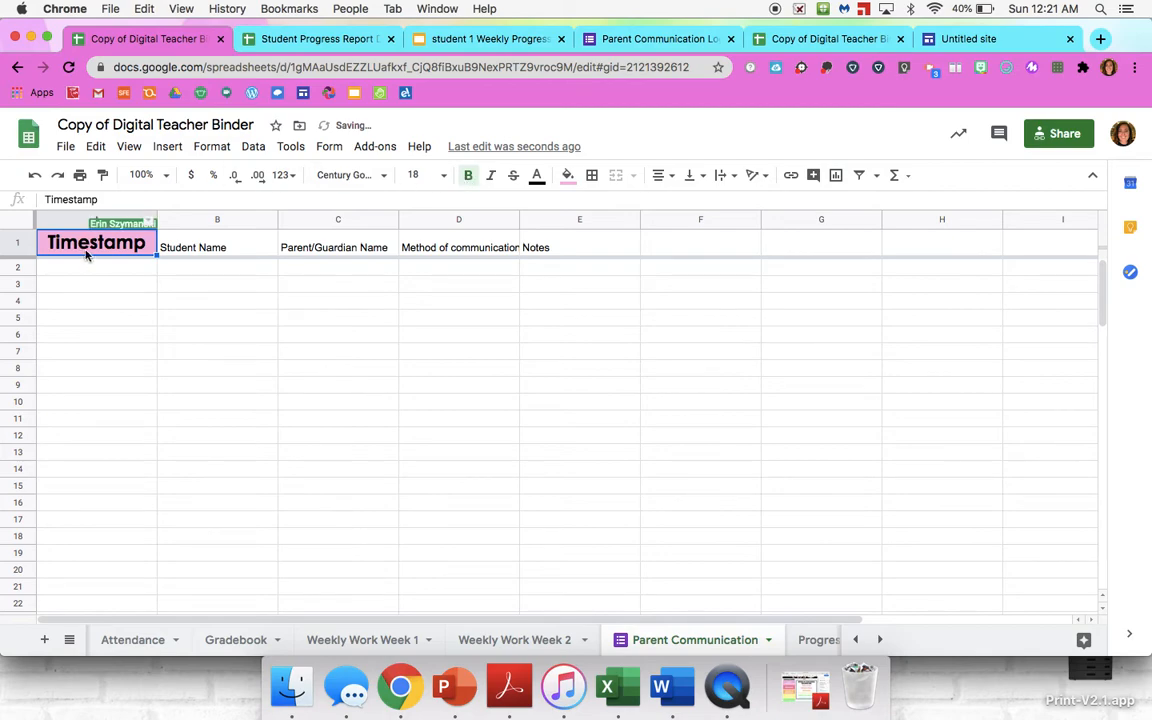
# - Change the text colour of the Student Name header in B1 to the custom darker pink
pyautogui.click(198, 251)
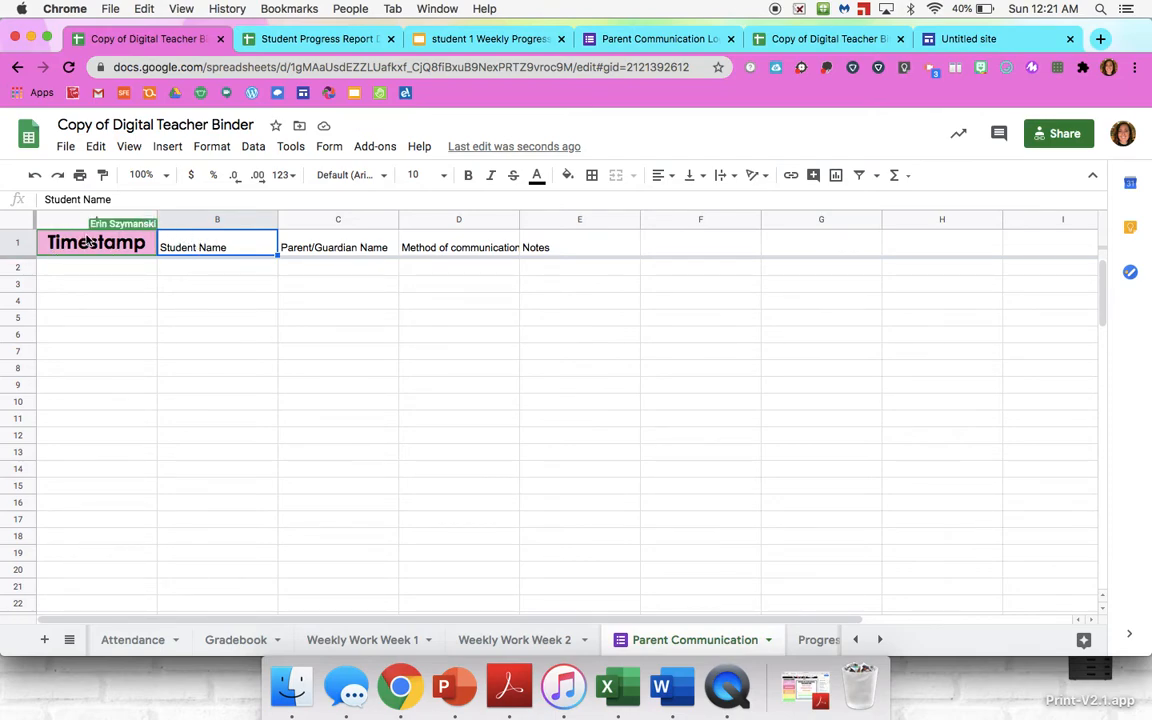
pyautogui.click(84, 199)
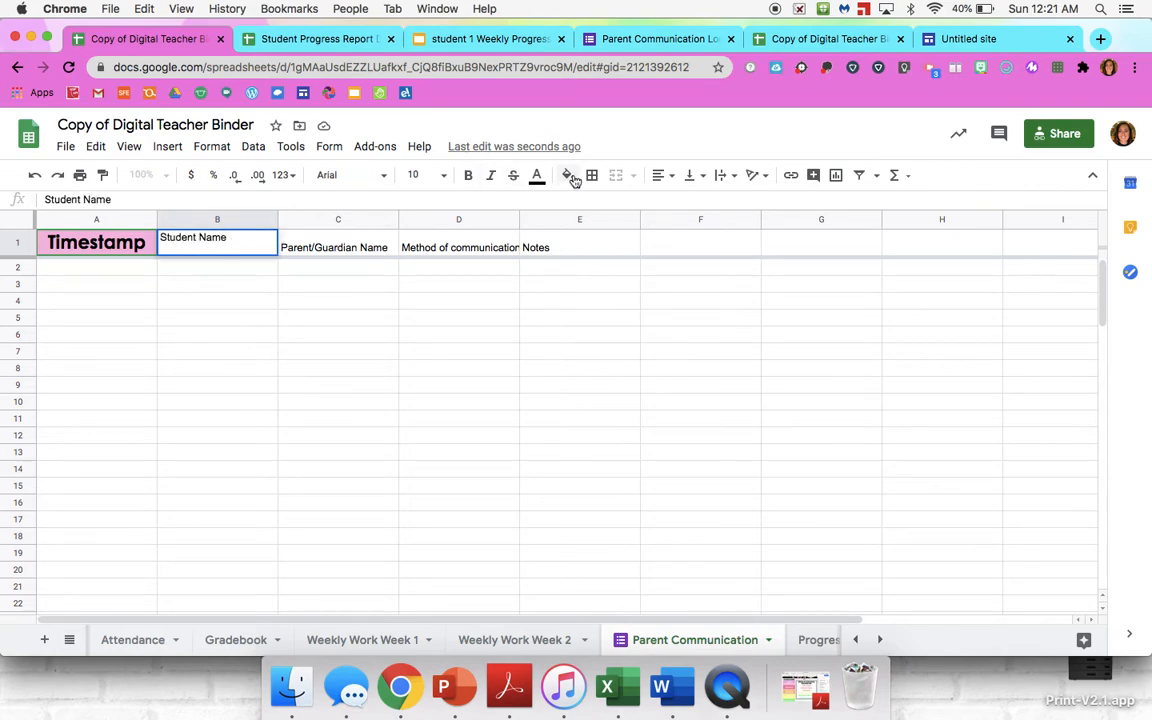
pyautogui.click(536, 178)
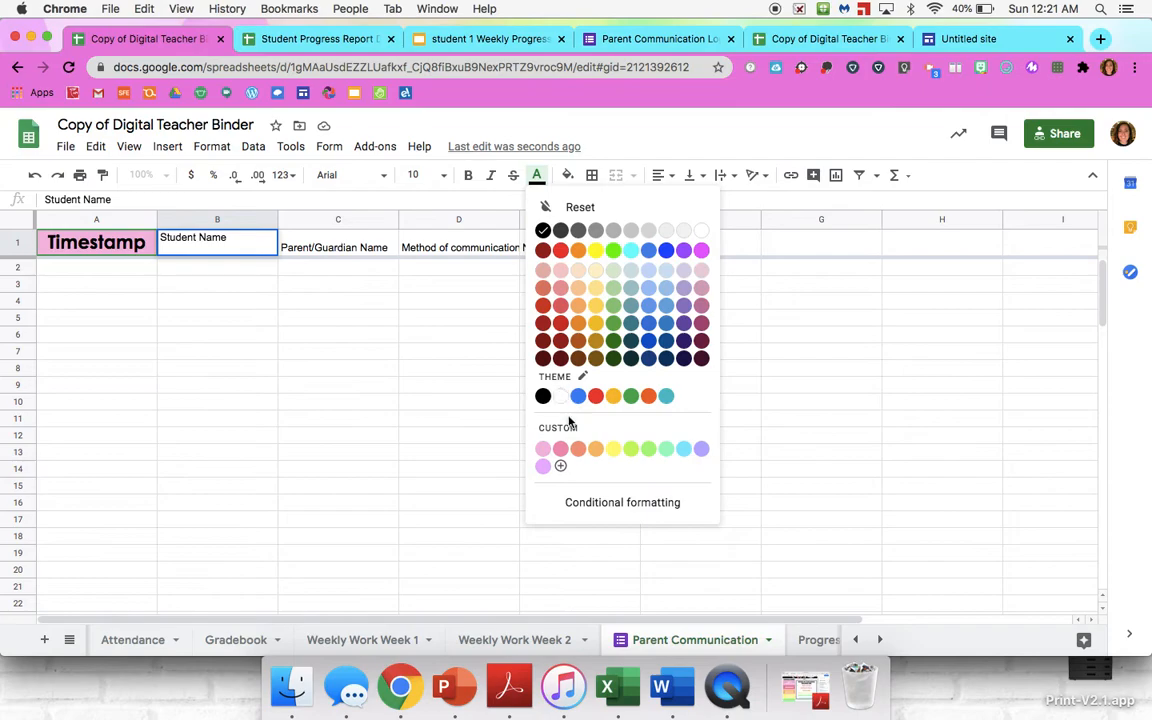
pyautogui.click(561, 450)
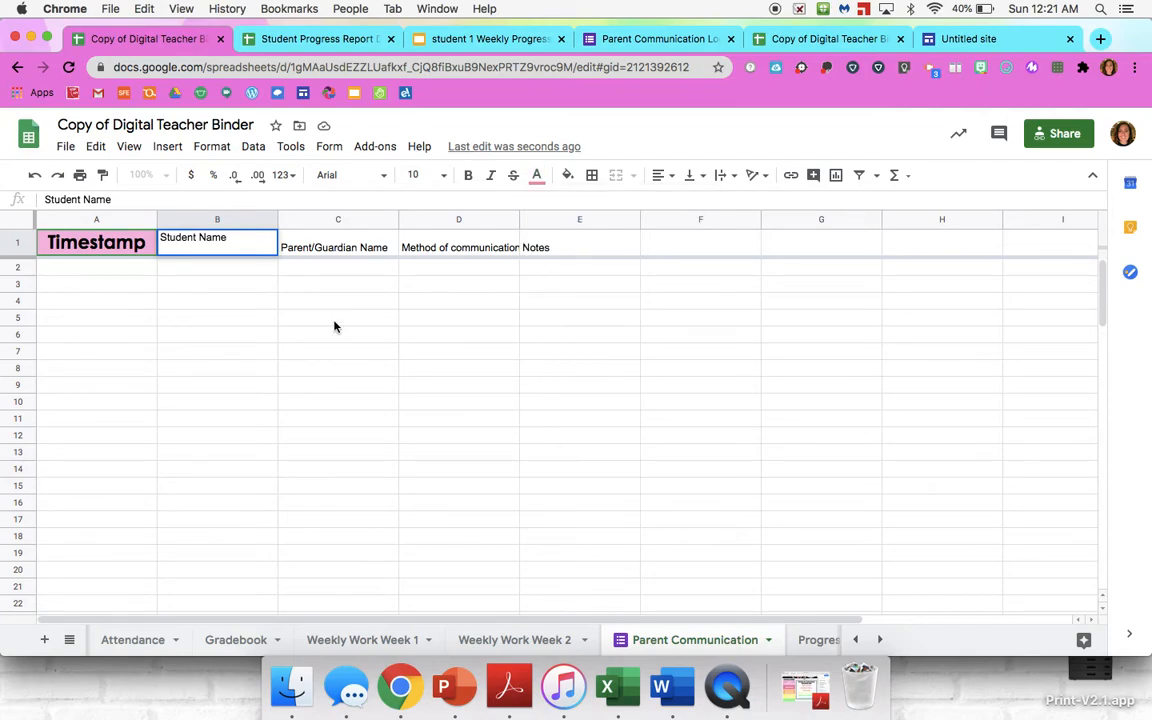
pyautogui.moveTo(230, 238); pyautogui.dragTo(160, 237)
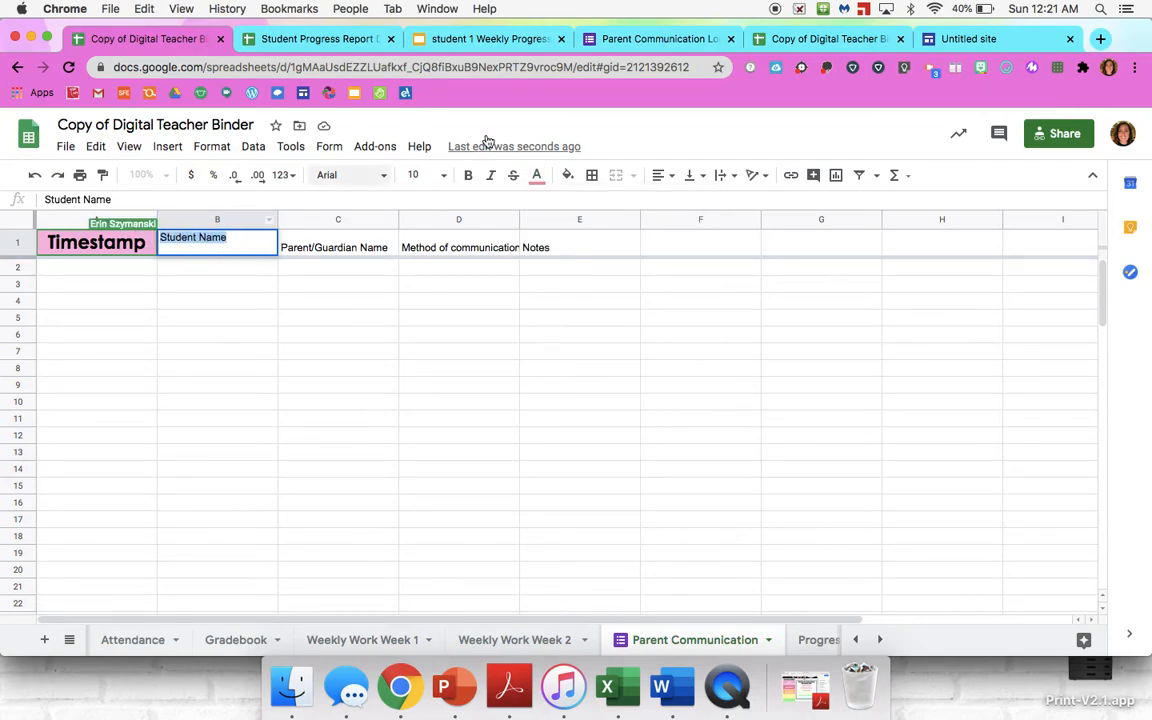
pyautogui.click(538, 177)
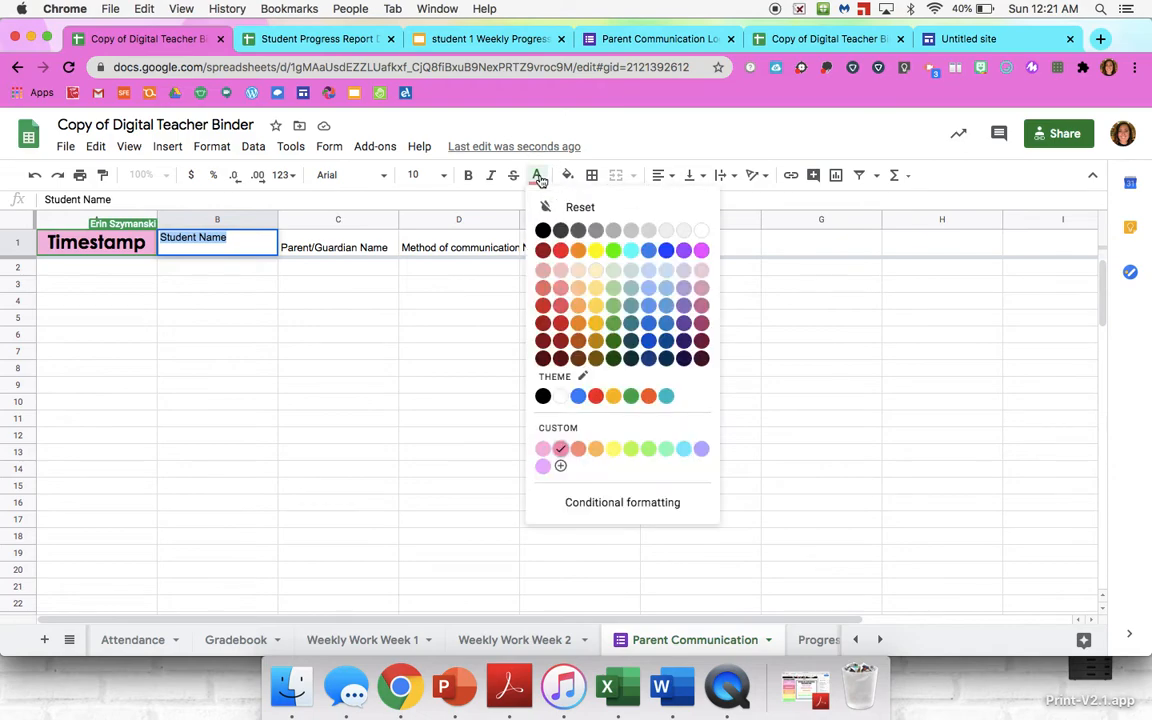
pyautogui.click(562, 450)
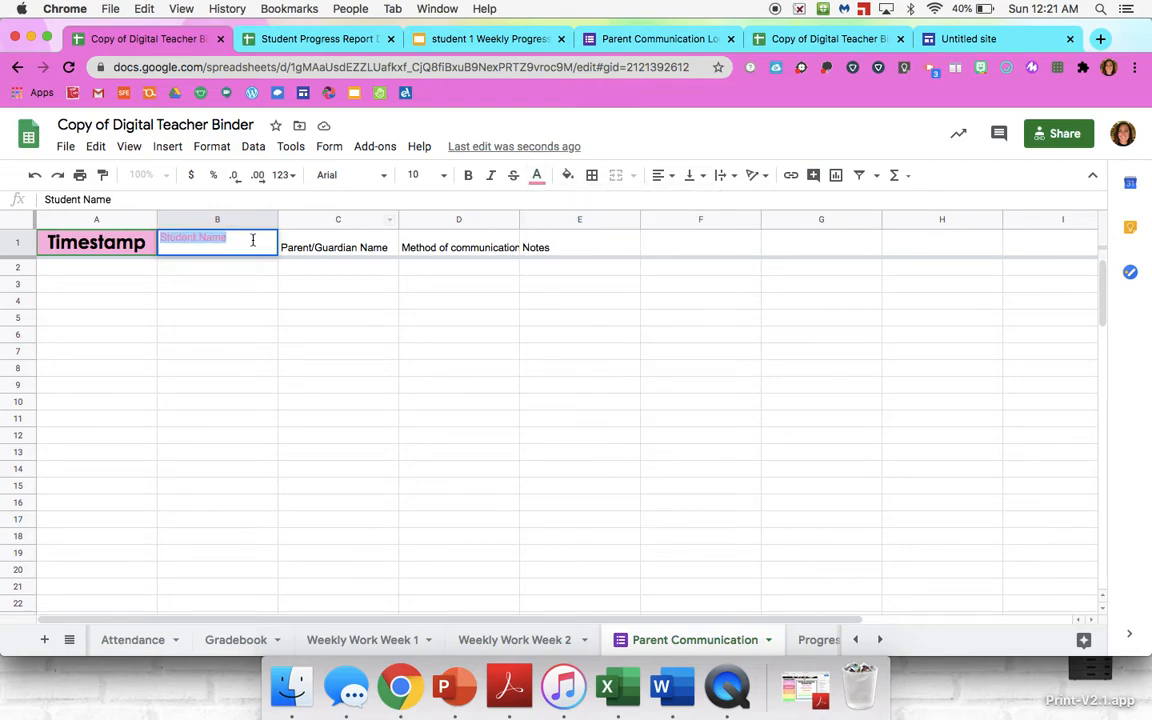
# - Centre the Student Name header horizontally and vertically in its cell, and set its font to Short Stack
pyautogui.click(661, 175)
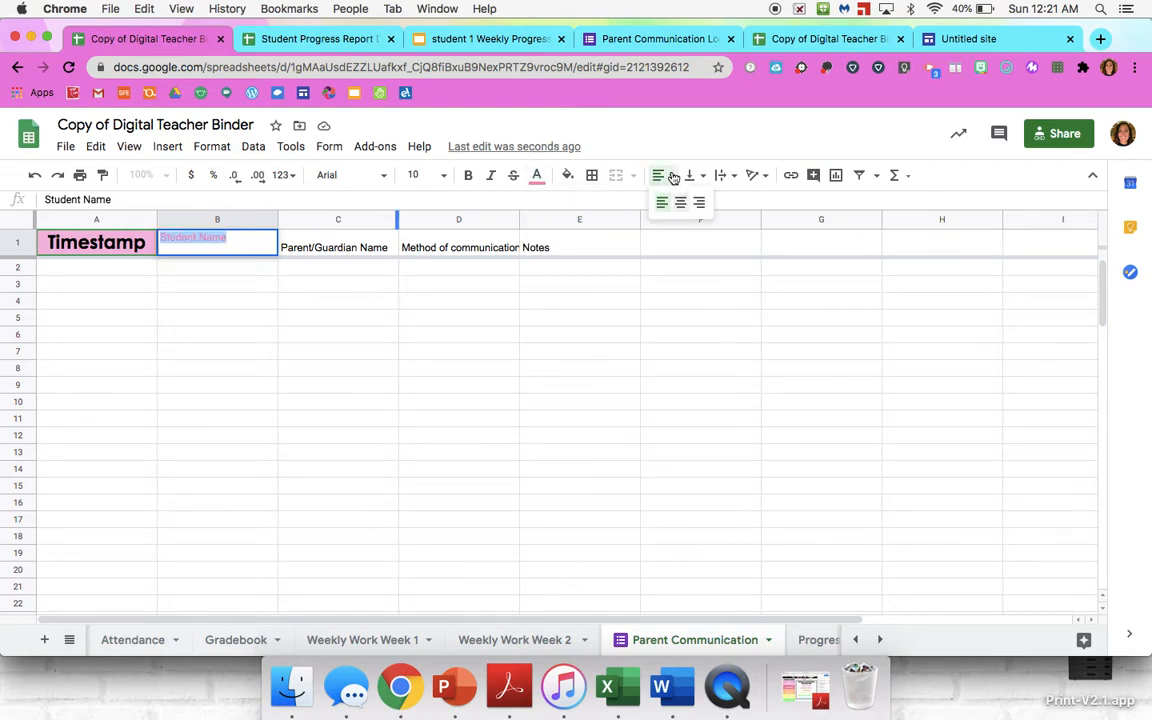
pyautogui.click(684, 205)
pyautogui.click(689, 175)
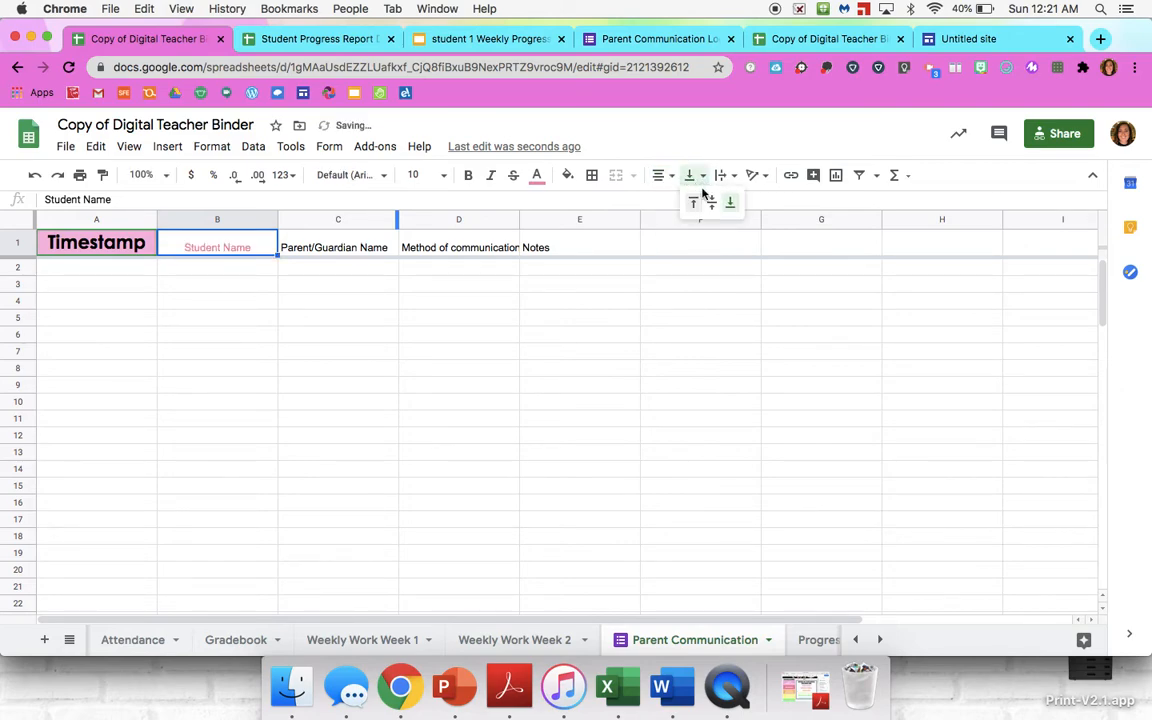
pyautogui.click(711, 205)
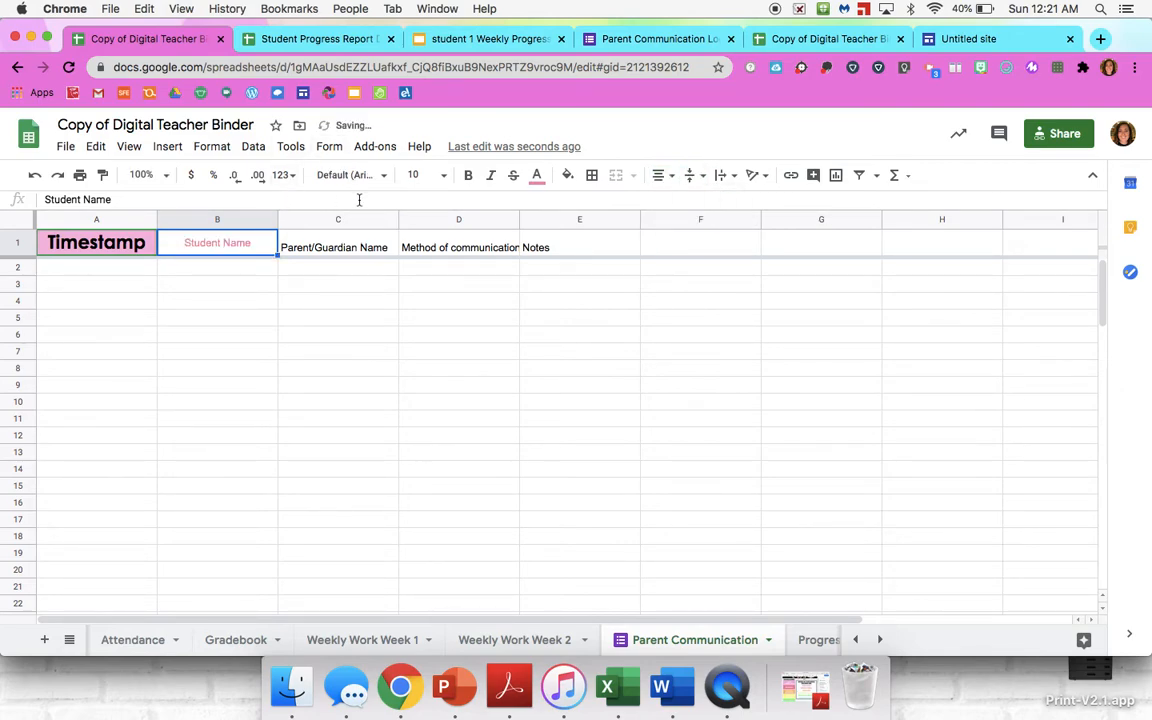
pyautogui.click(385, 177)
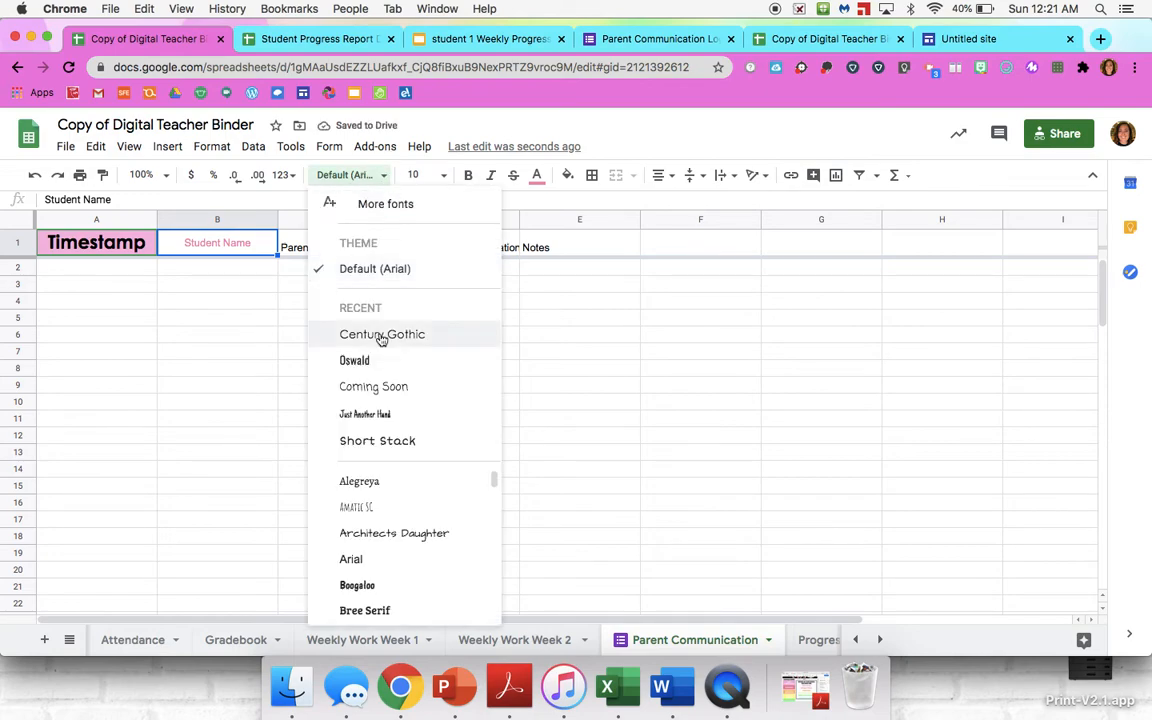
pyautogui.click(376, 441)
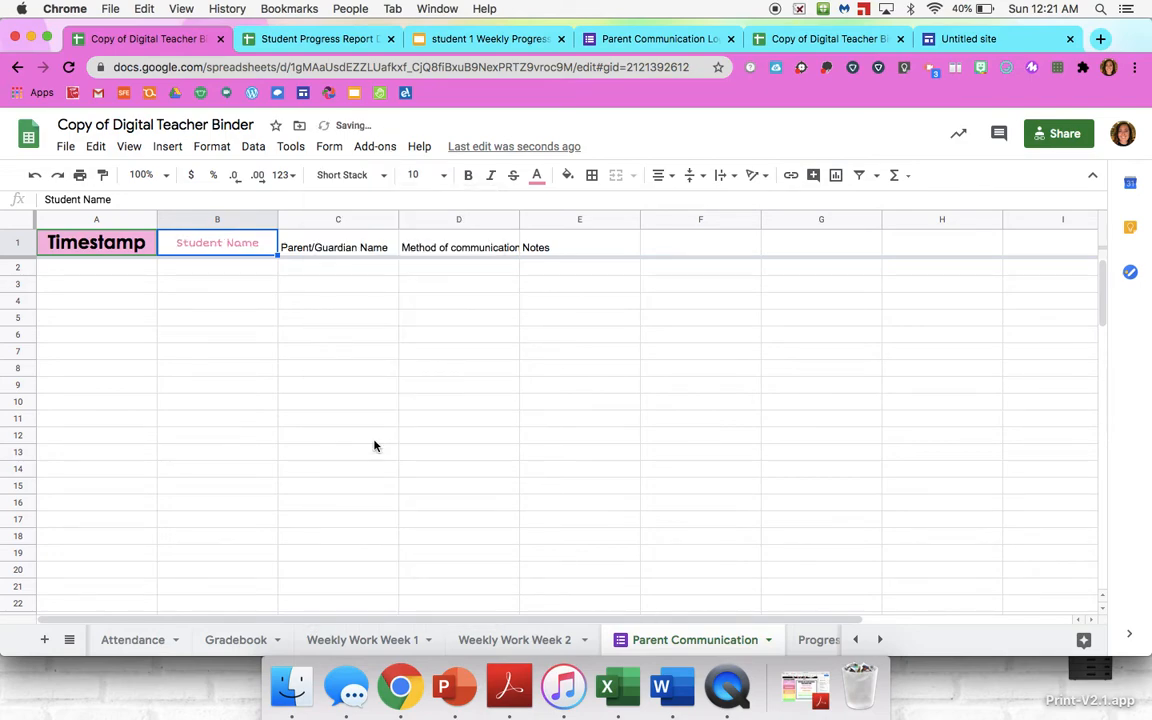
# - Set the Student Name header's font size to 24 and wrap its text within the cell
pyautogui.click(443, 175)
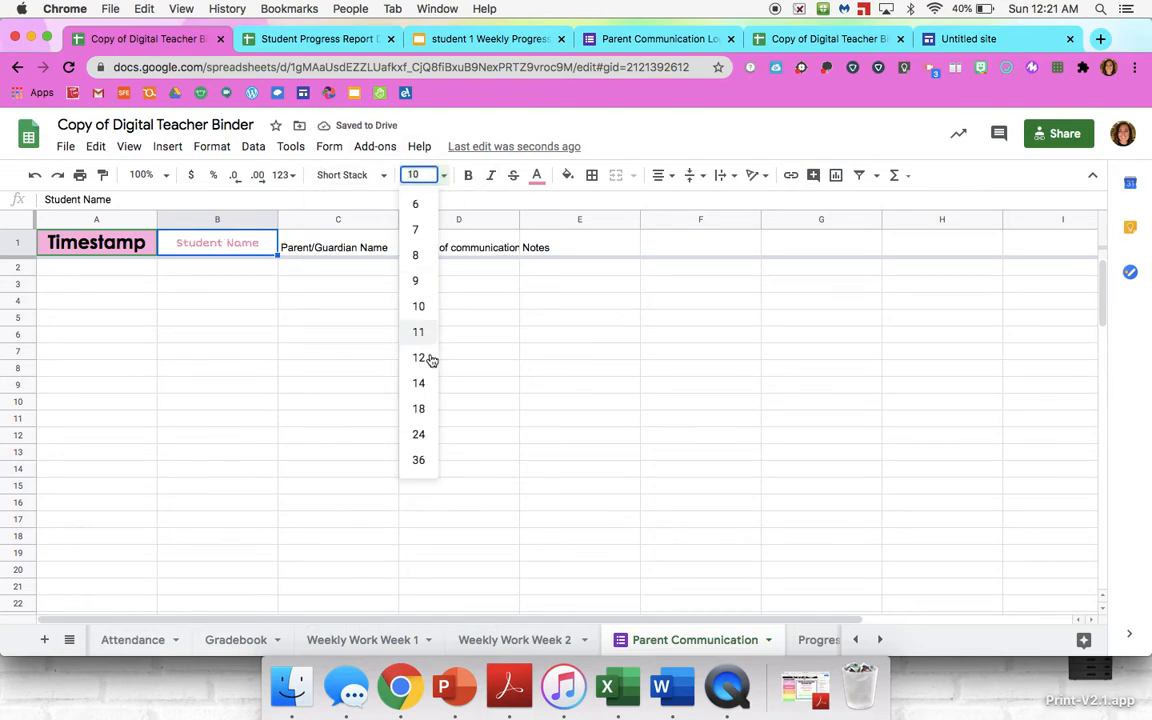
pyautogui.click(419, 434)
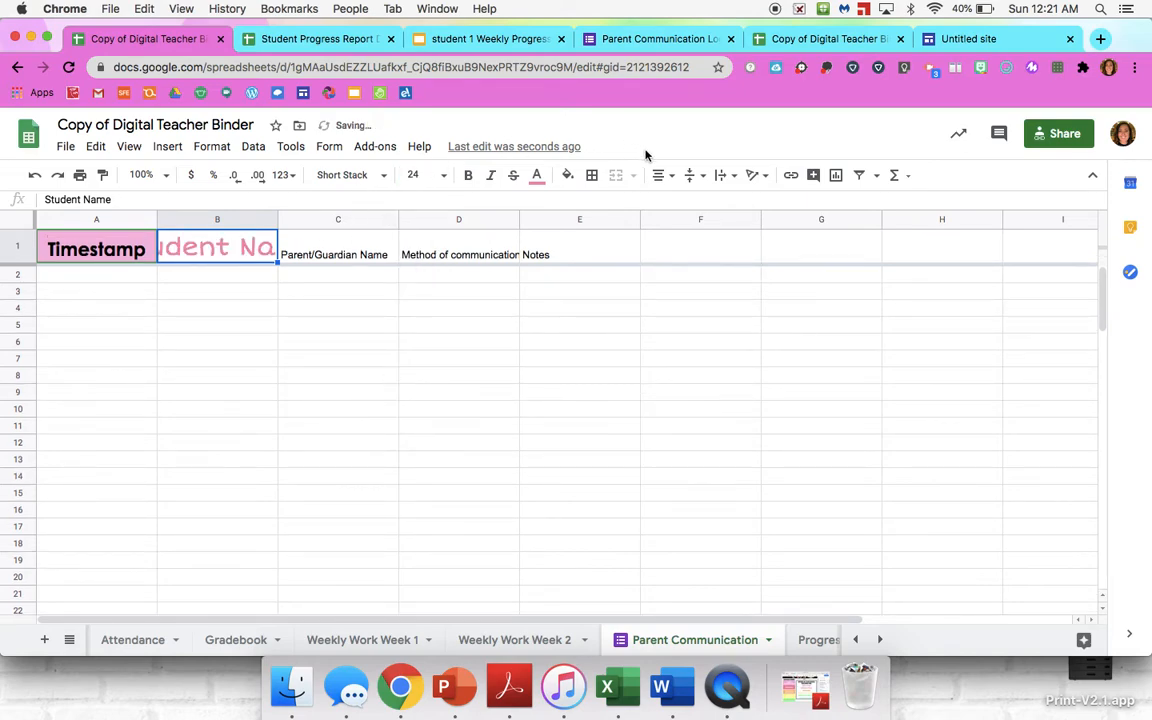
pyautogui.click(734, 178)
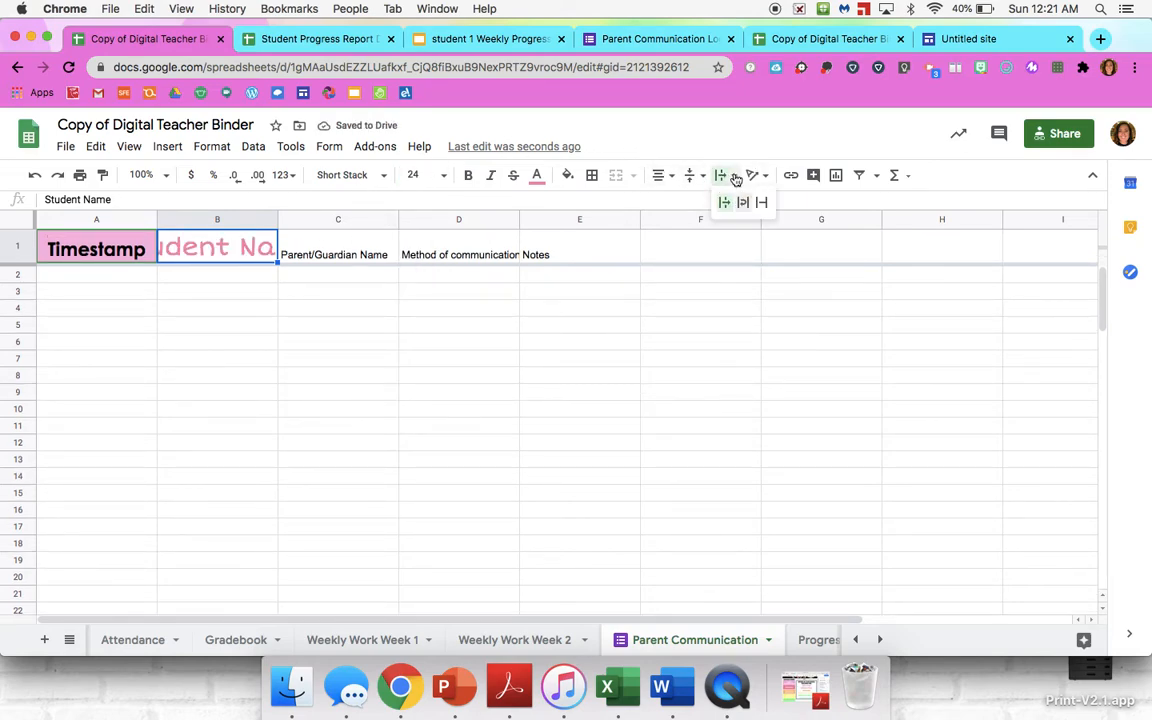
pyautogui.click(746, 201)
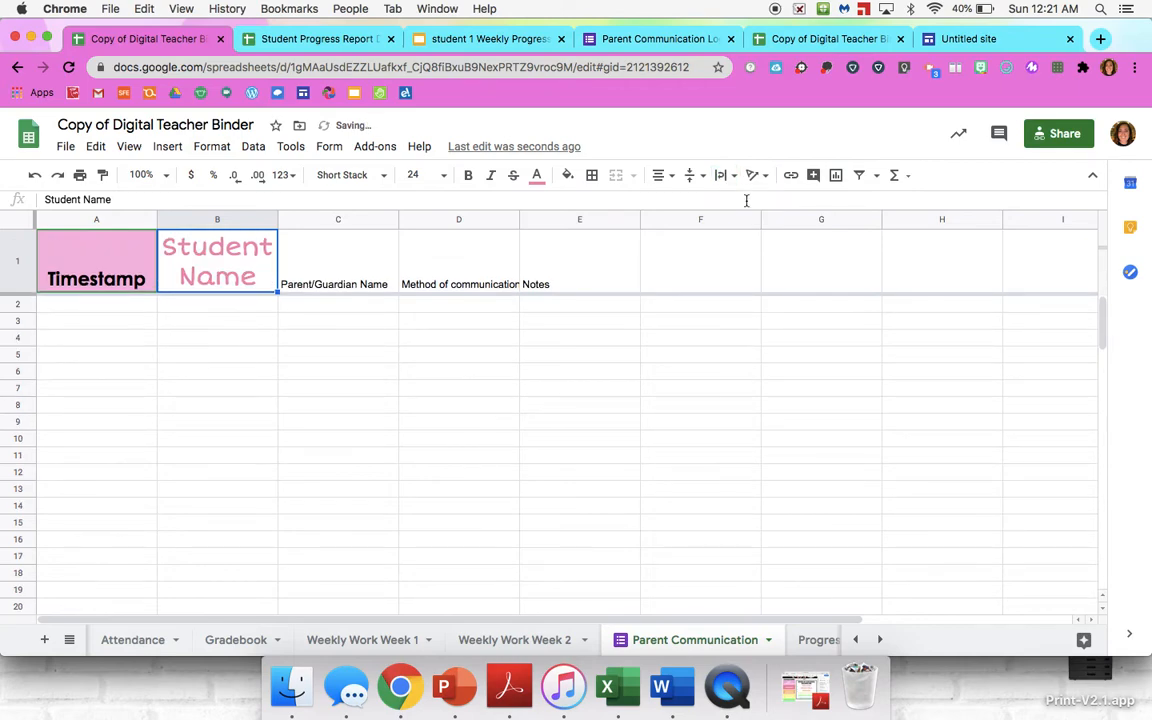
pyautogui.click(265, 372)
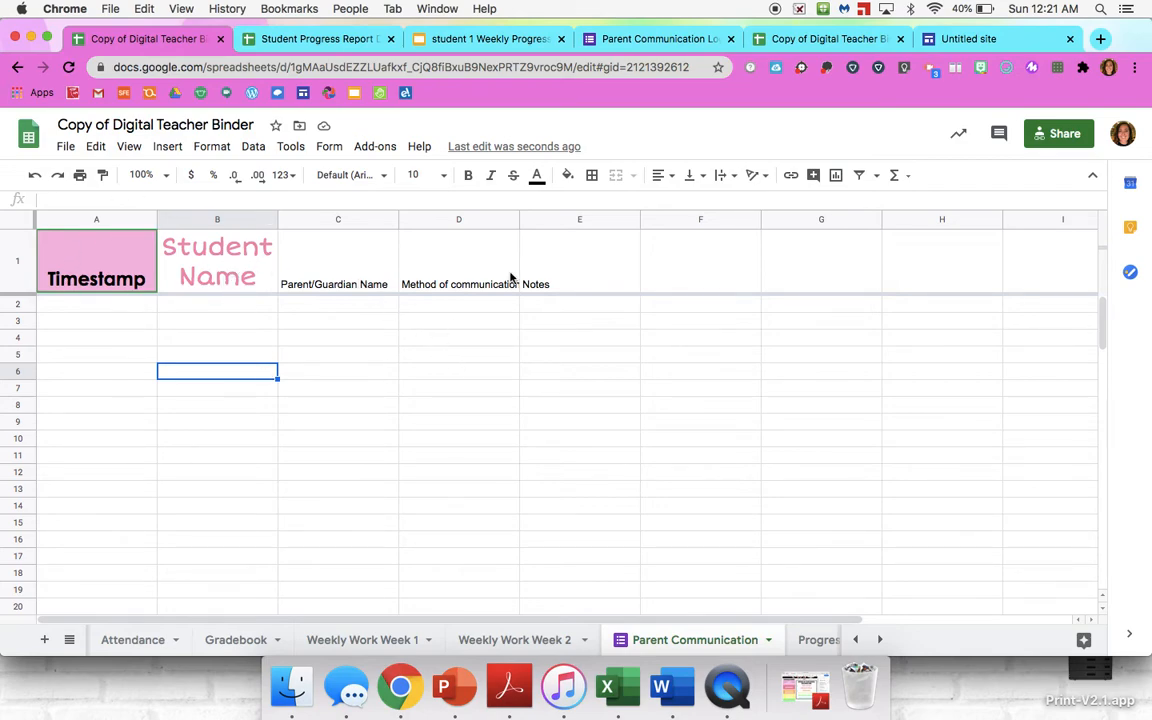
# - Preview the Google Sites teaching hub and open the Parent Communication form from its Google Forms page
pyautogui.click(676, 40)
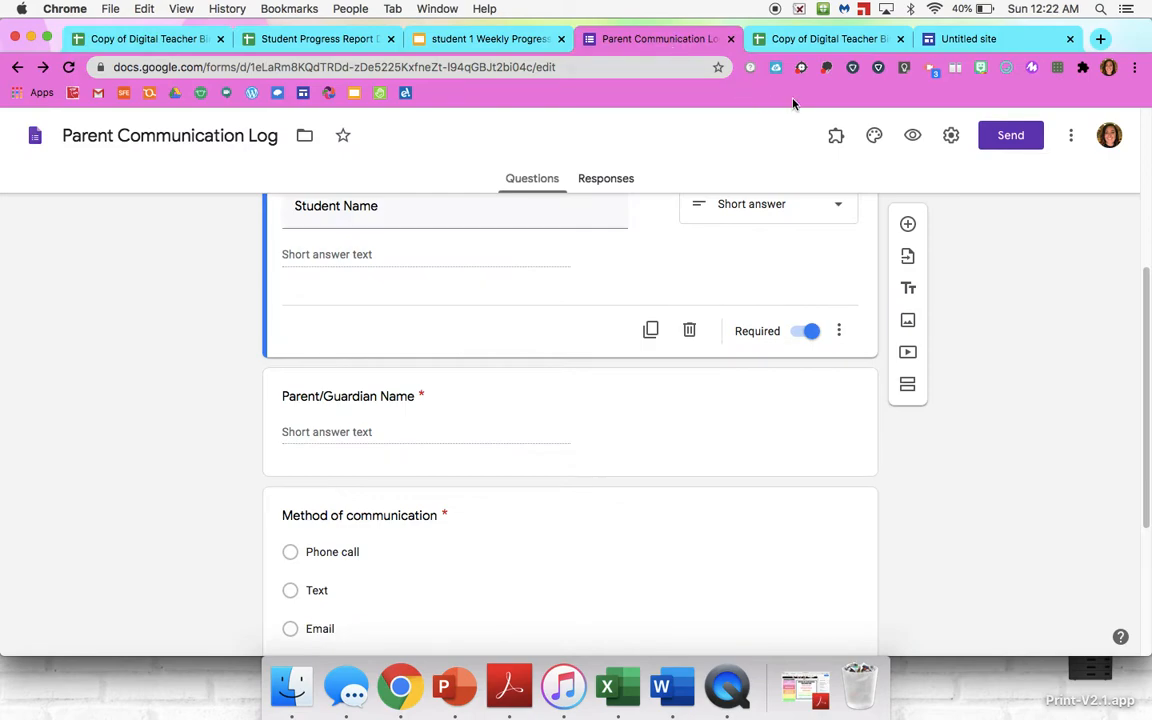
pyautogui.click(962, 40)
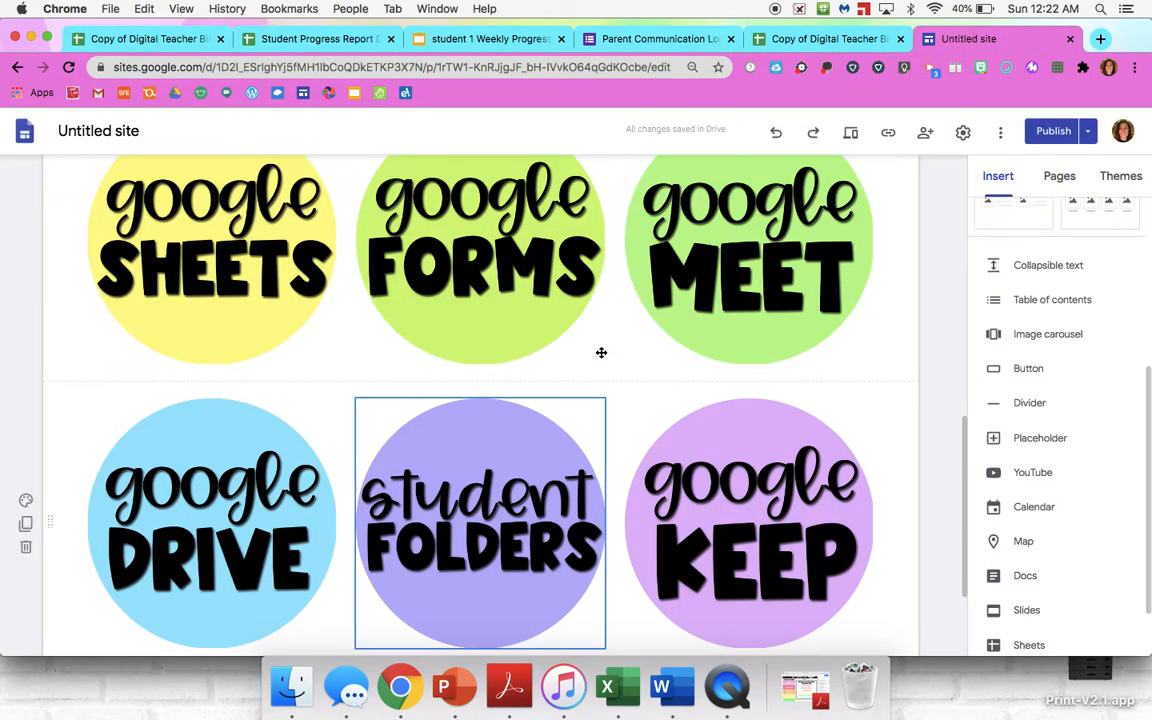
pyautogui.click(851, 134)
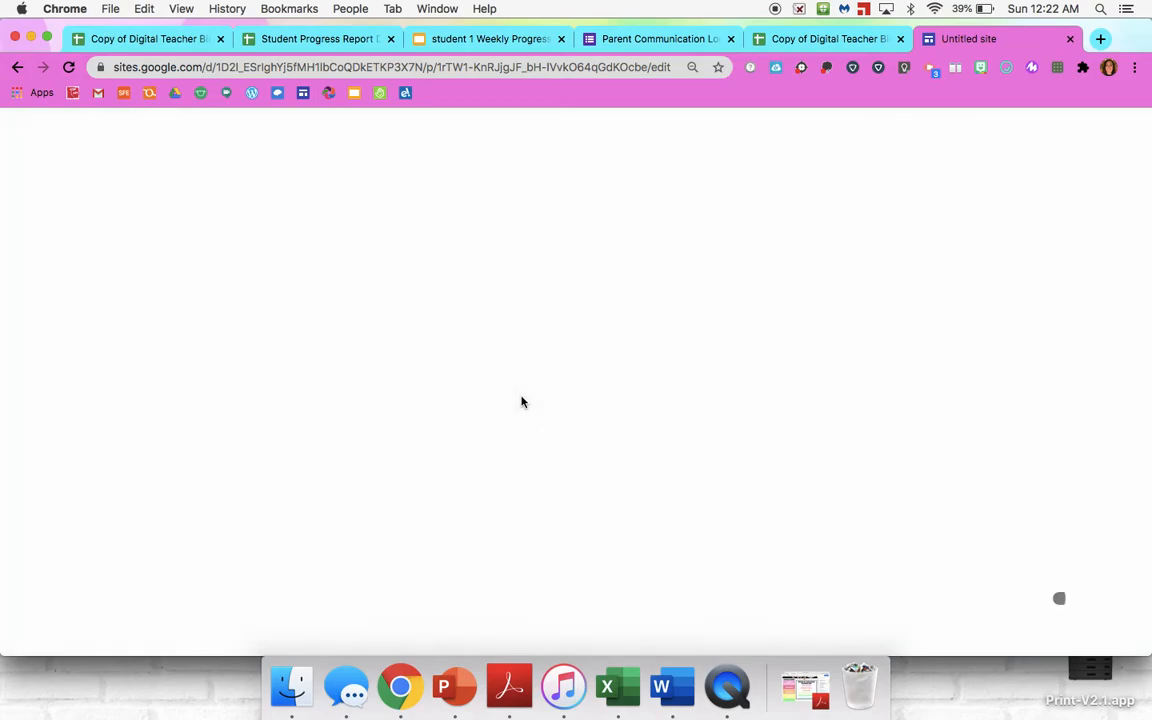
pyautogui.scroll(-6, 522, 402)
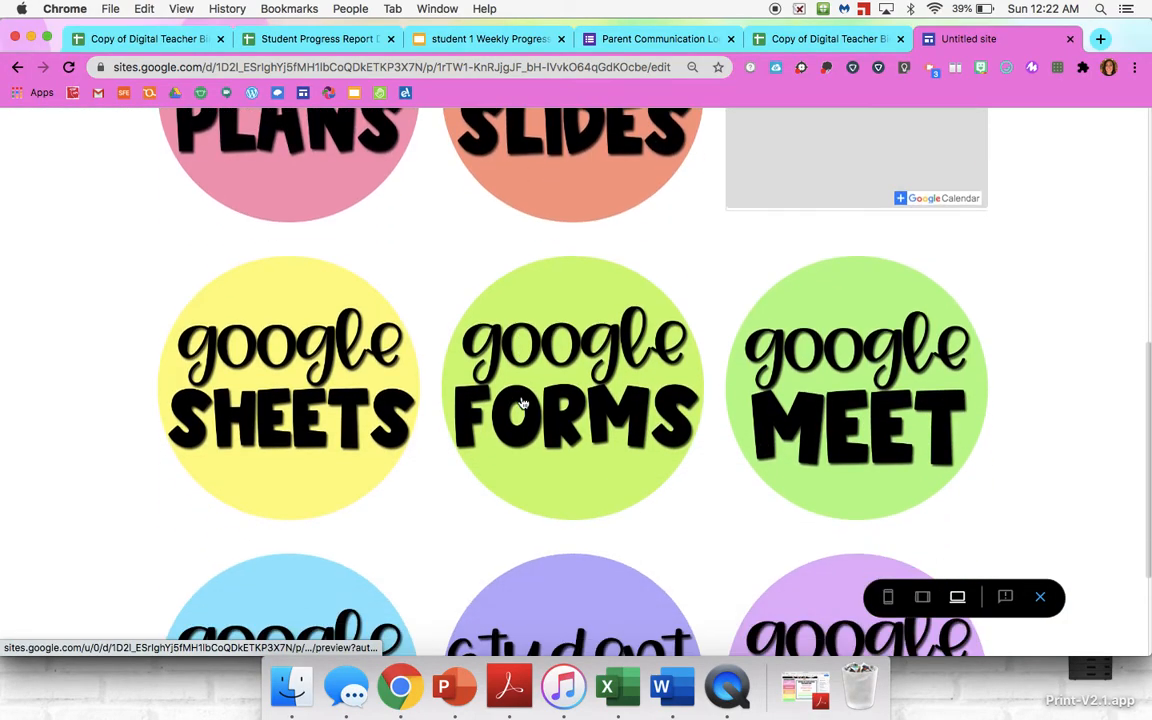
pyautogui.click(574, 384)
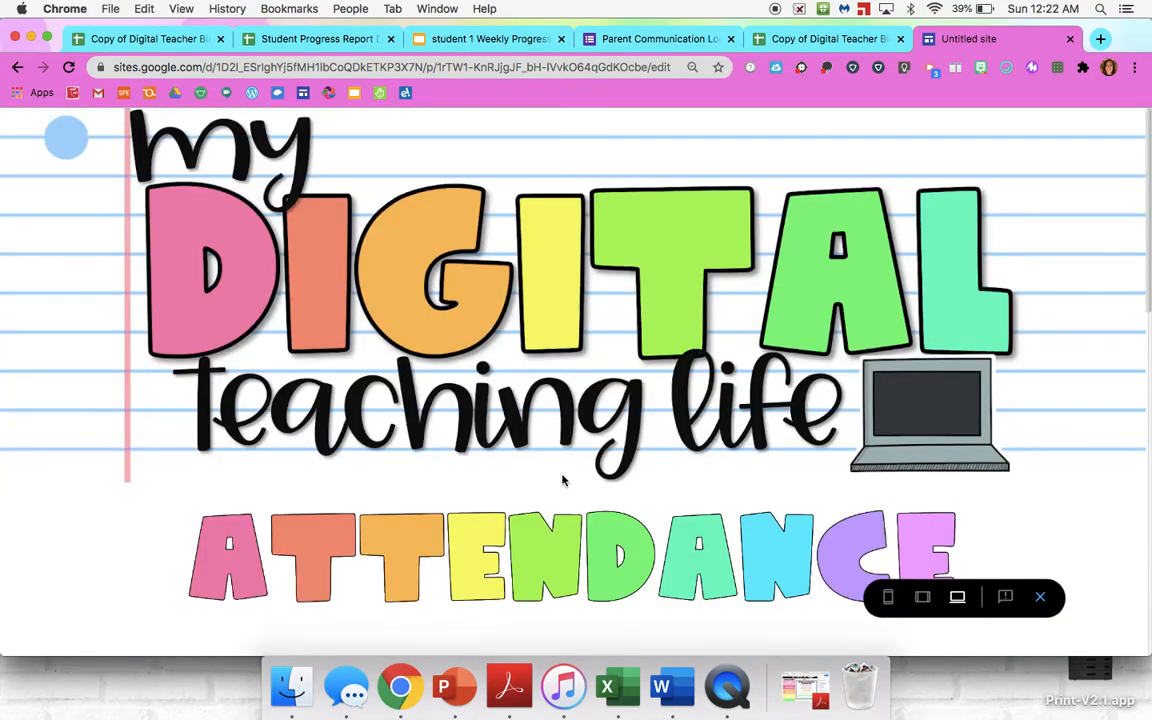
pyautogui.scroll(-3, 565, 450)
pyautogui.scroll(-4, 563, 480)
pyautogui.click(555, 430)
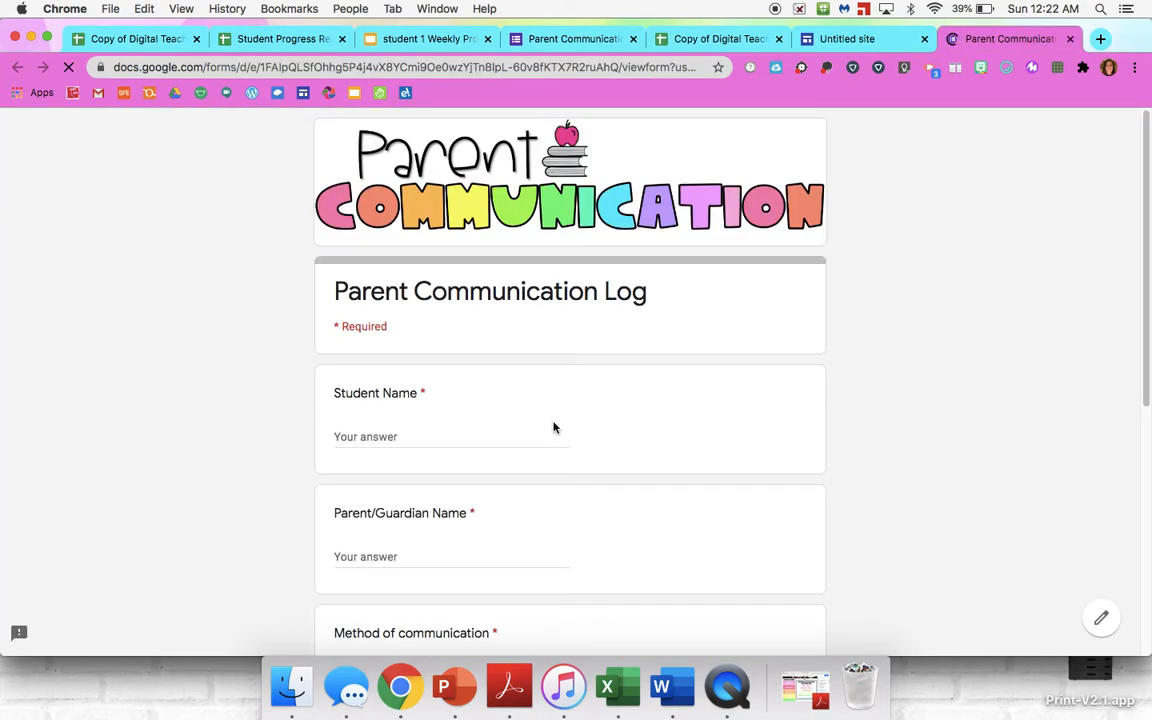
# - Fill in the Parent Communication Log with Student 1 as the student name and Parent 1 as the parent/guardian name
pyautogui.click(395, 437)
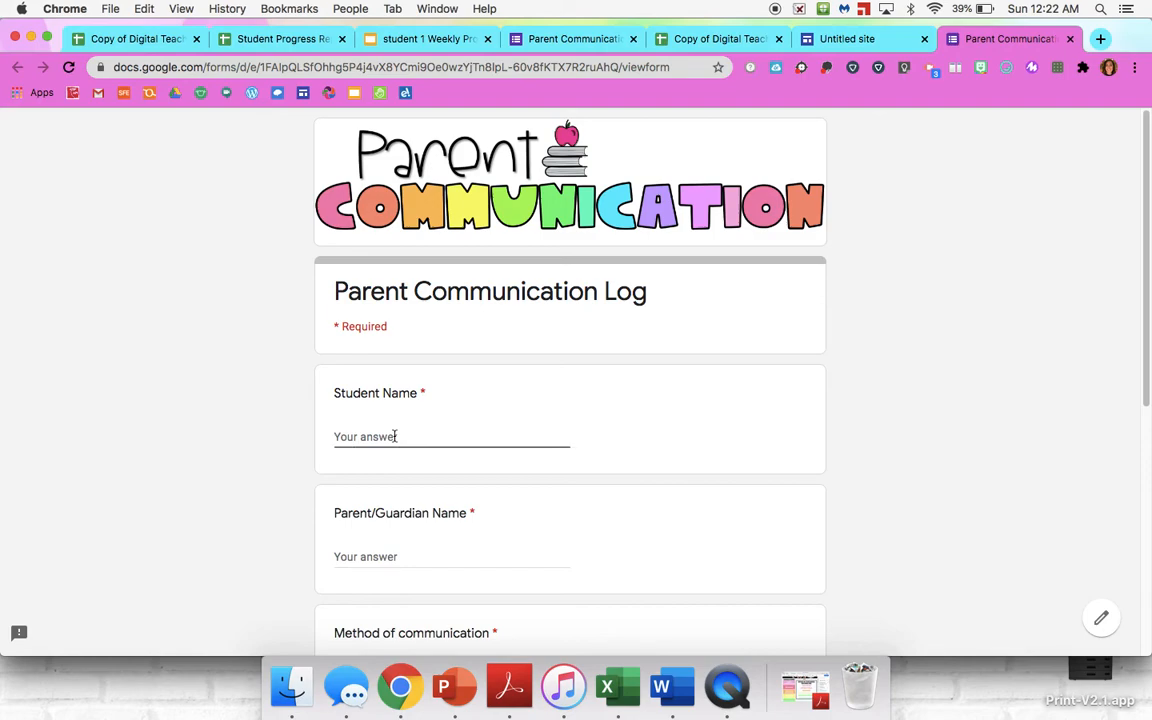
pyautogui.write('Student 1')
pyautogui.click(378, 561)
pyautogui.write('Parent 1')
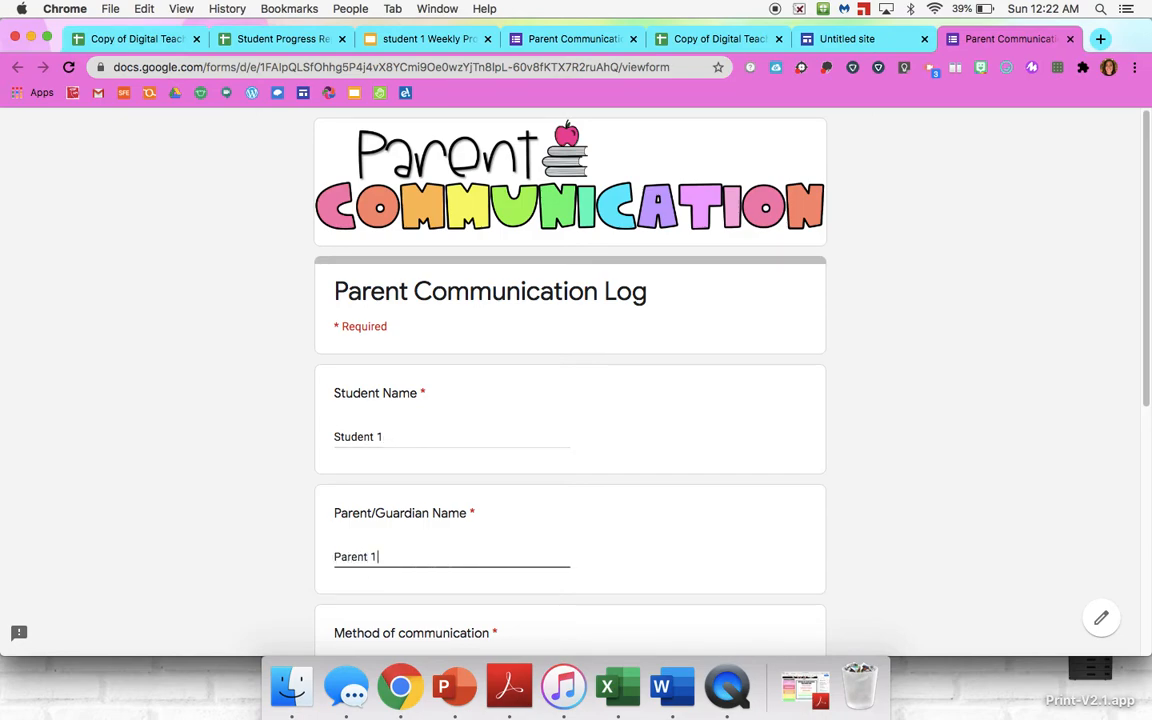
pyautogui.click(195, 532)
# - Choose Phone call as the method, add the note "Spoke to parent 1 about returning permission slip for field trip.", and submit the form
pyautogui.scroll(-3, 200, 535)
pyautogui.scroll(1, 200, 535)
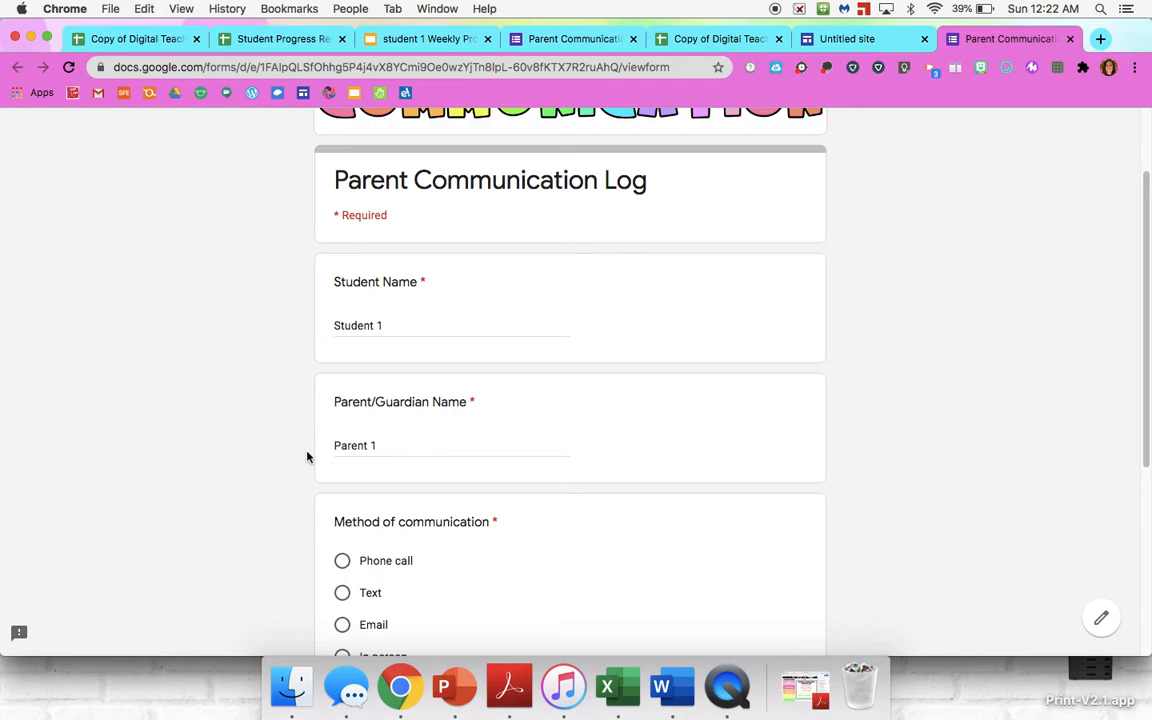
pyautogui.scroll(-3, 468, 473)
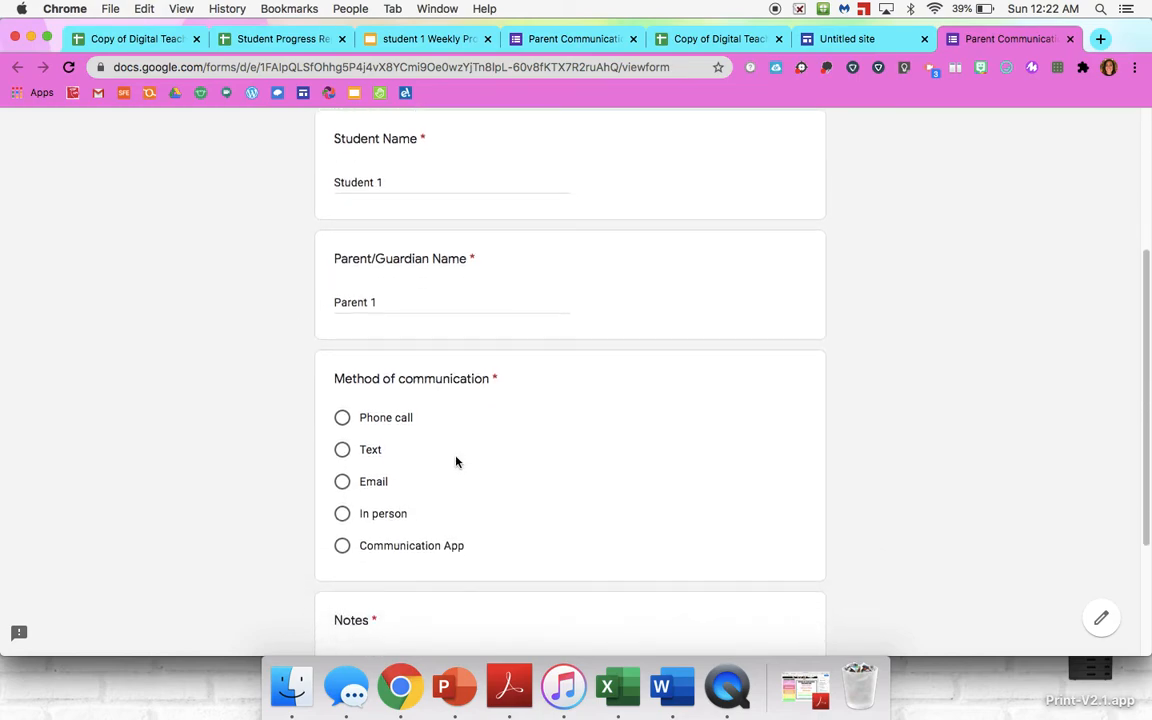
pyautogui.click(341, 418)
pyautogui.scroll(-3, 469, 434)
pyautogui.click(340, 510)
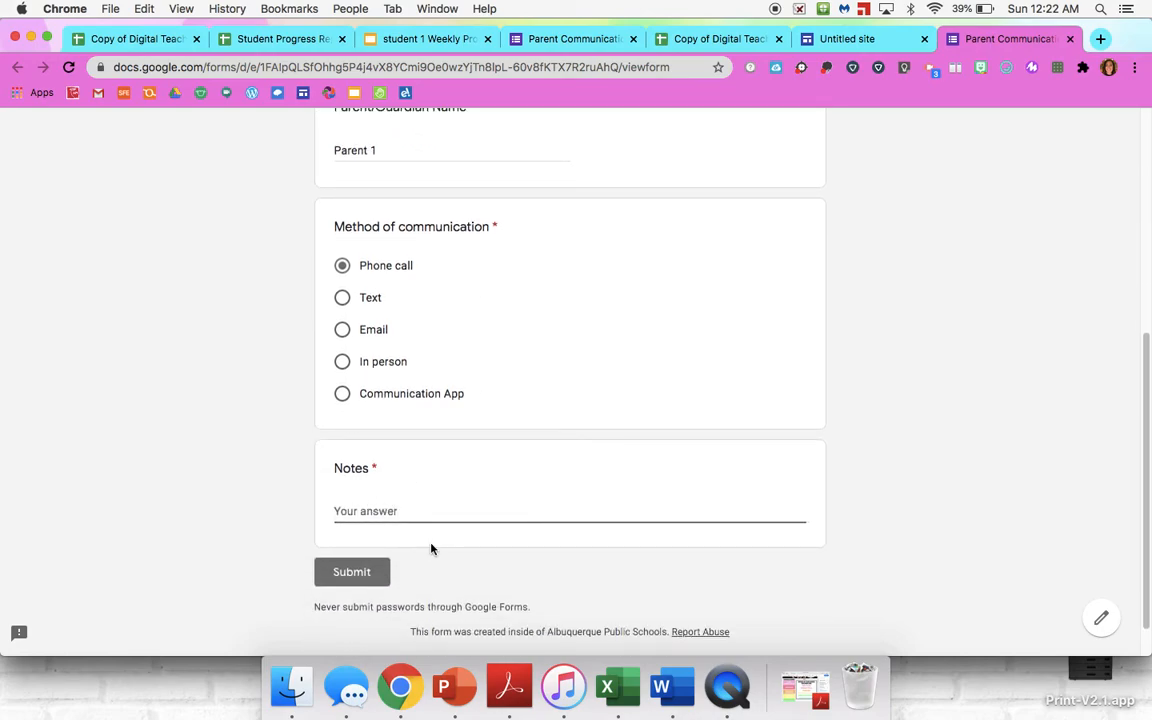
pyautogui.write('Spoke to parent 1 about returning permission slip for field trip.')
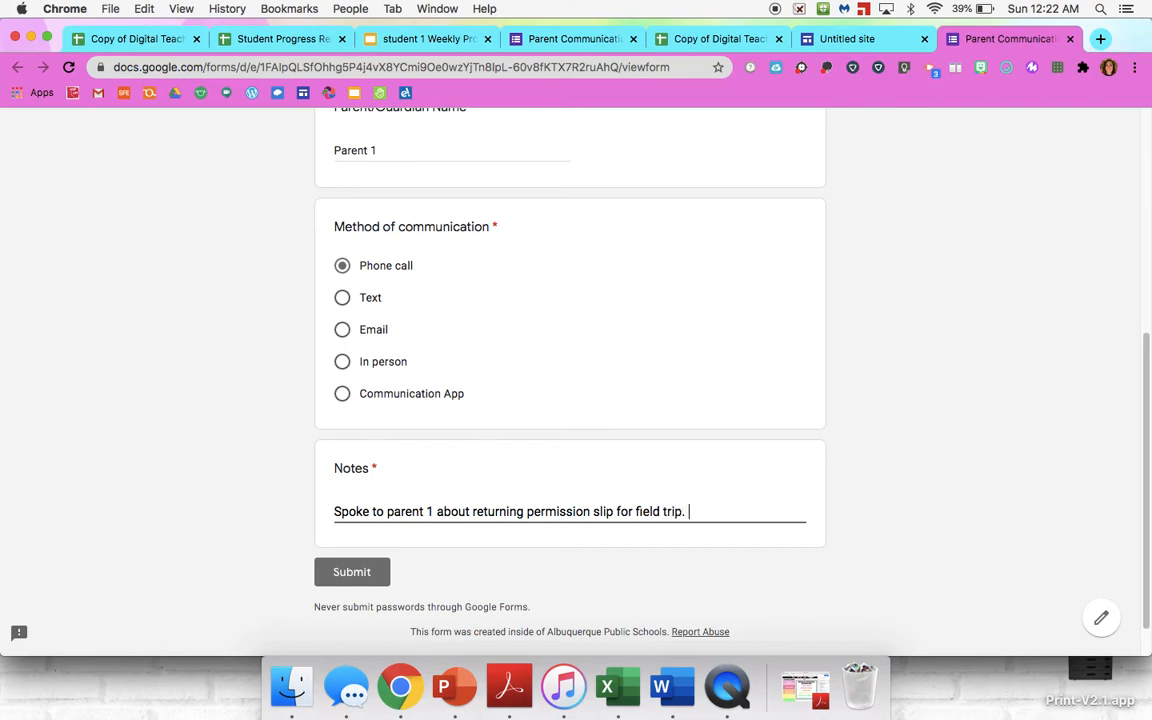
pyautogui.click(350, 572)
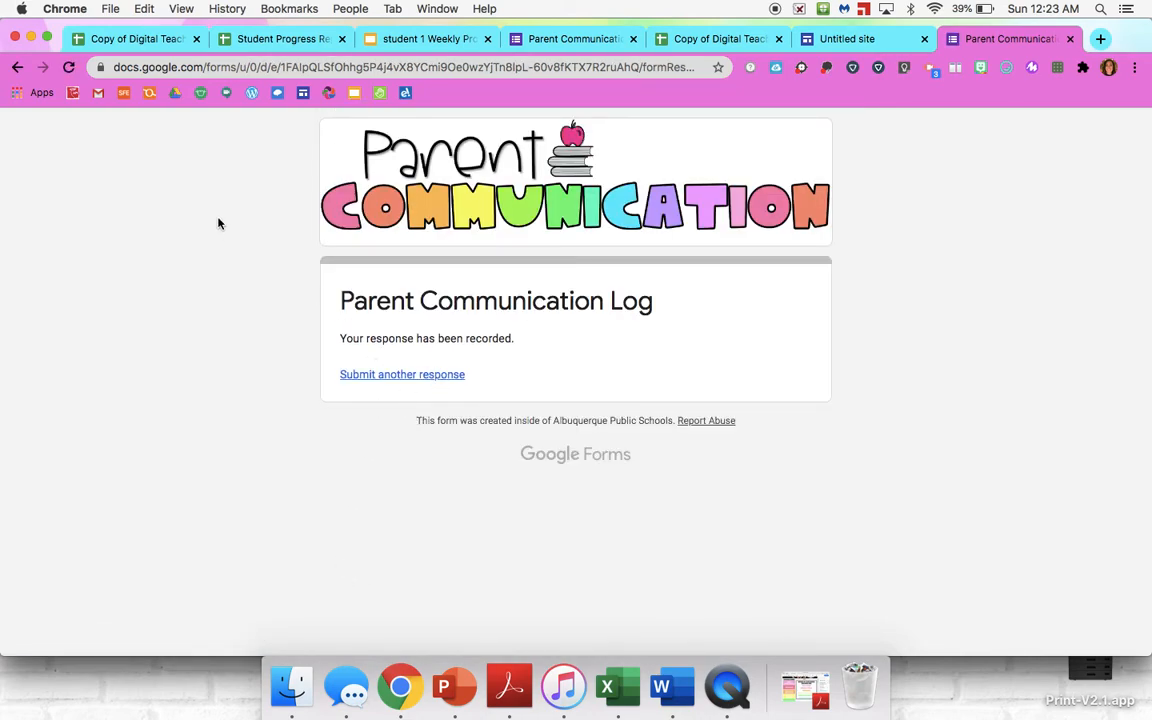
# - Check the submitted response in the binder's Parent Communication sheet and review the form links in the site preview
pyautogui.click(135, 40)
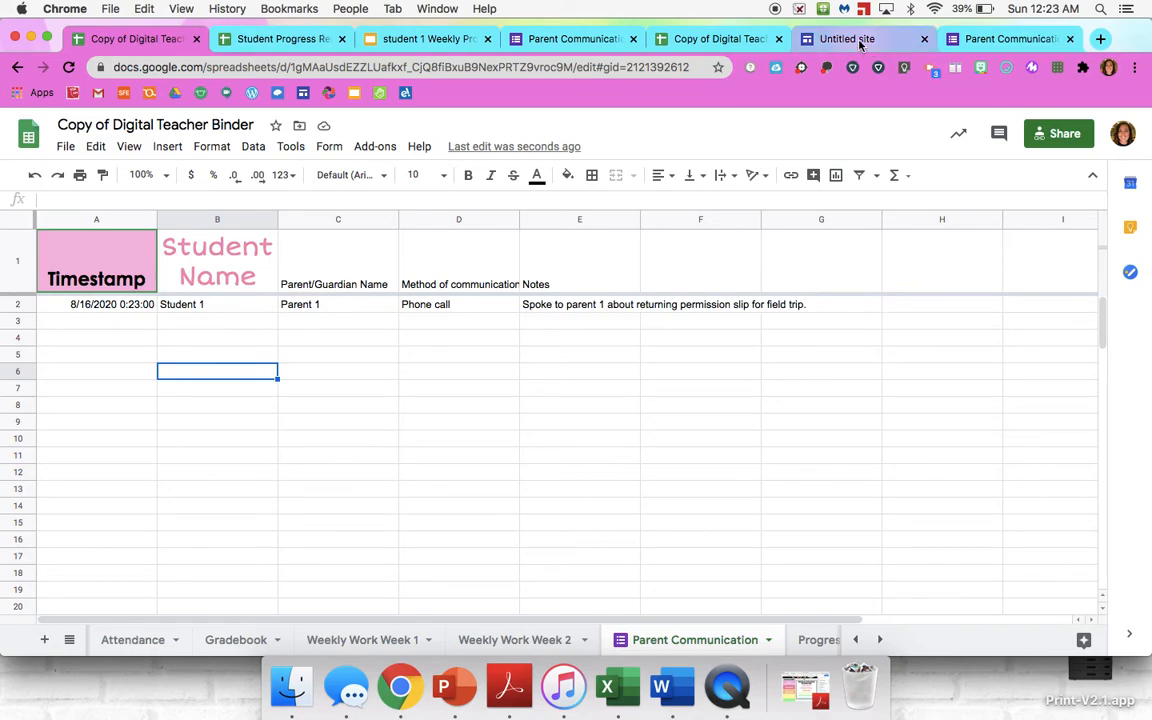
pyautogui.click(800, 38)
pyautogui.scroll(5, 652, 388)
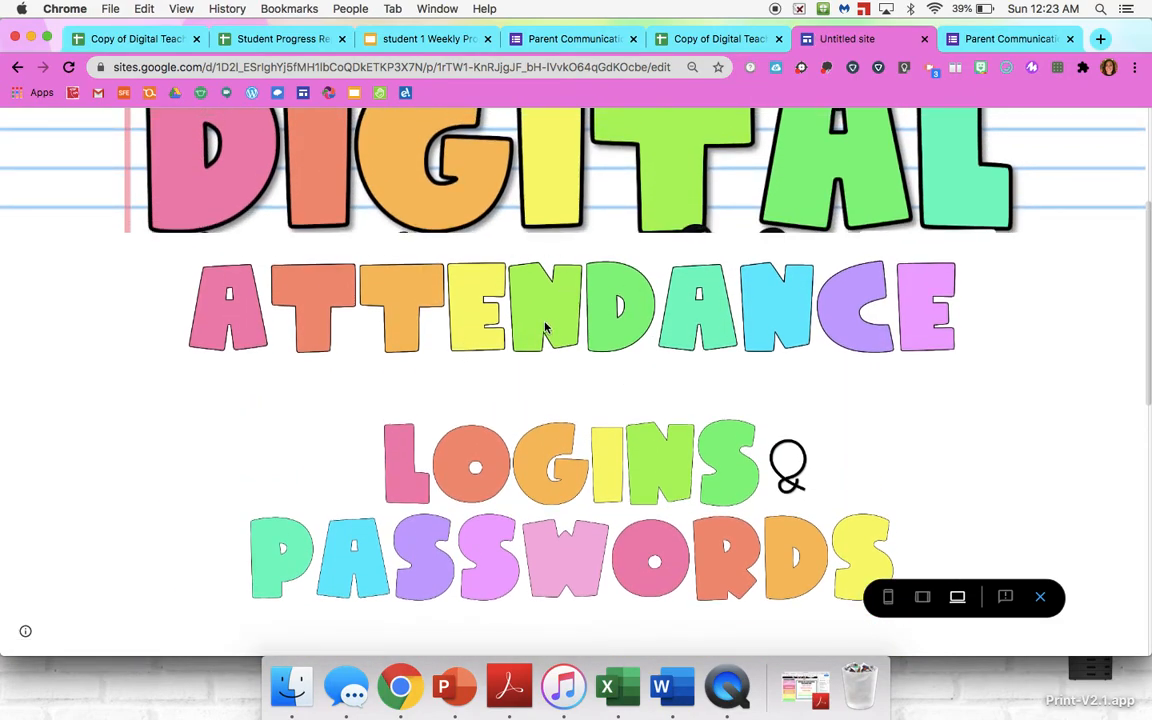
pyautogui.scroll(-2, 580, 432)
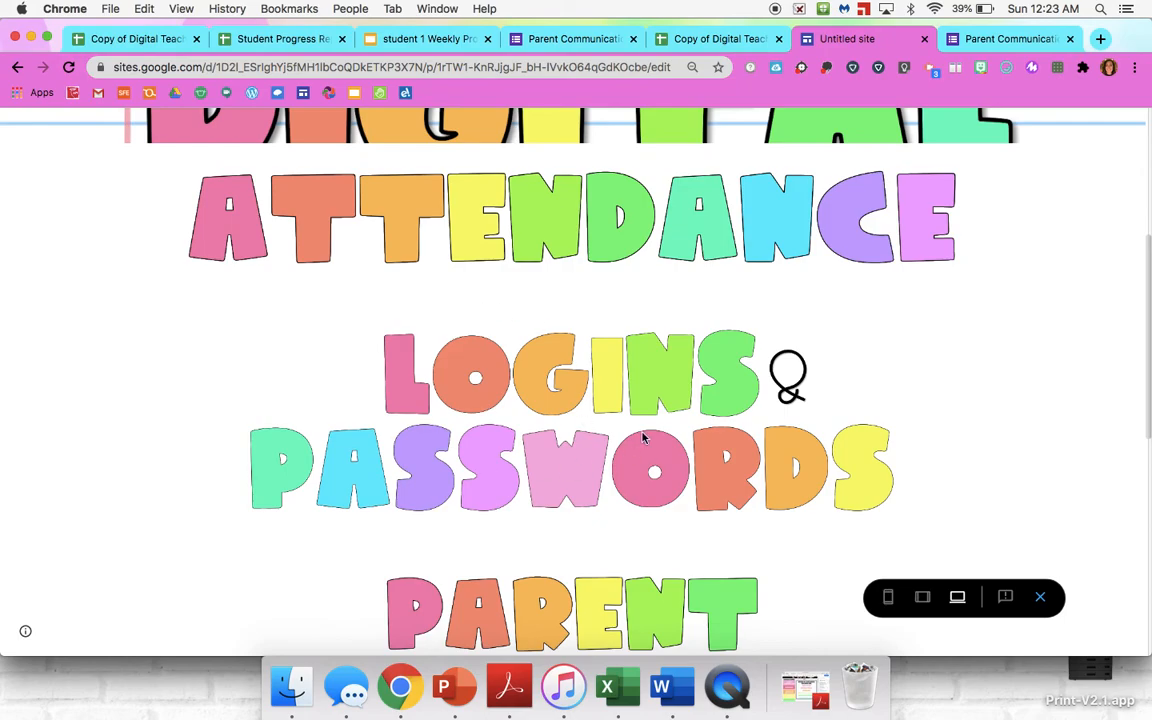
pyautogui.scroll(-6, 572, 390)
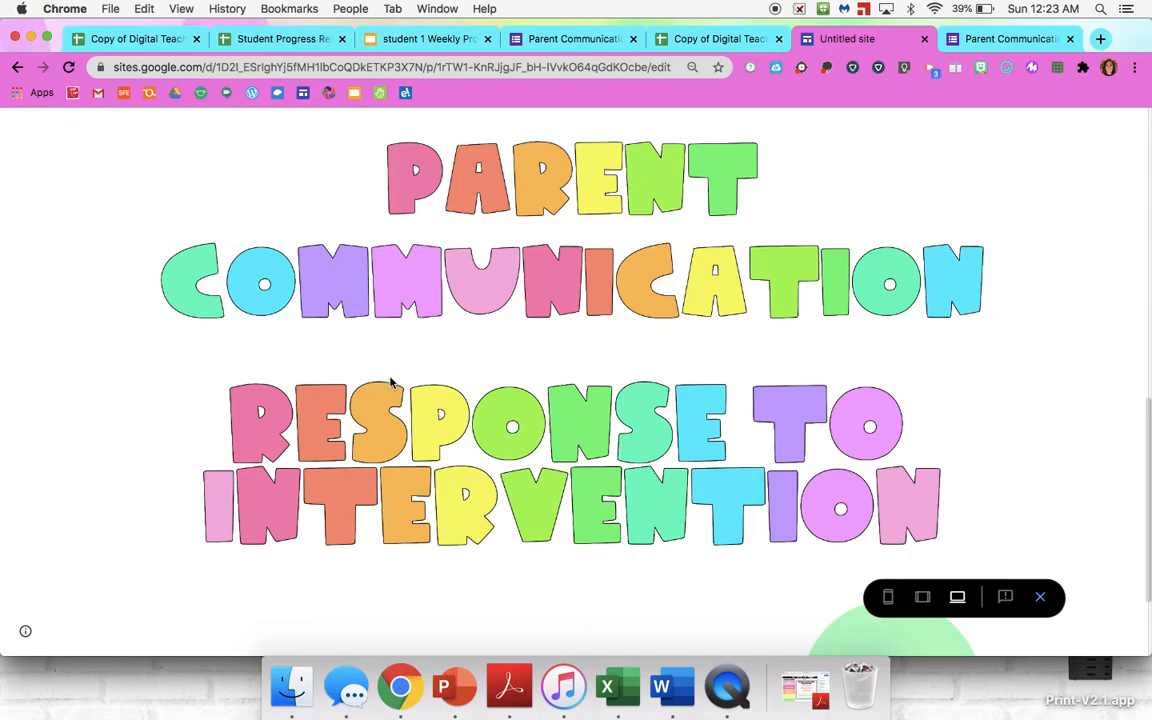
# - Switch to STARTHERE.pdf in Acrobat Reader, look over its Google Forms and teacher binder links, and put the window away
pyautogui.click(509, 684)
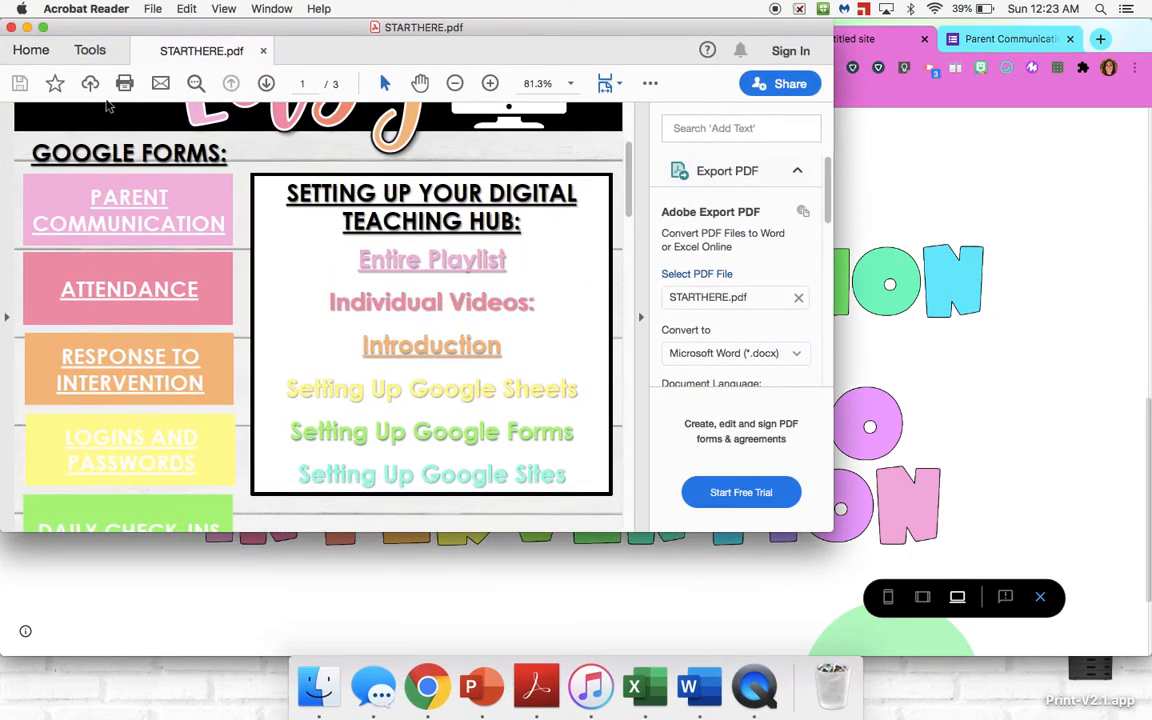
pyautogui.scroll(-5, 135, 410)
pyautogui.scroll(-2, 135, 418)
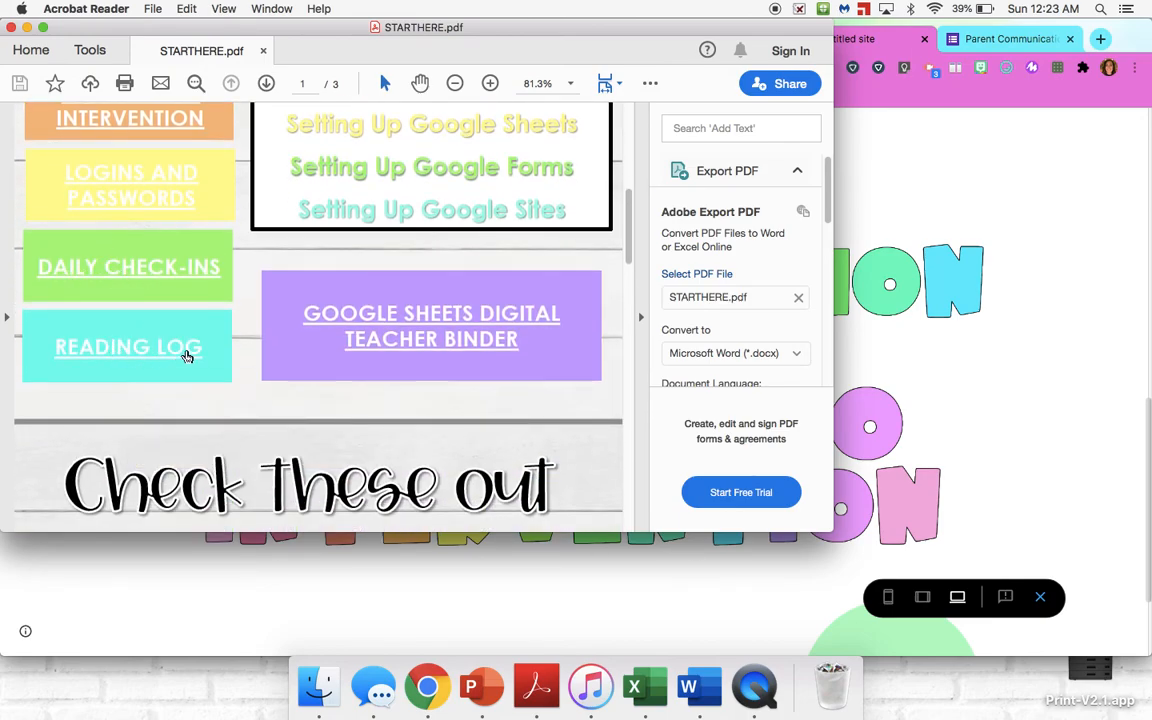
pyautogui.scroll(-1, 184, 349)
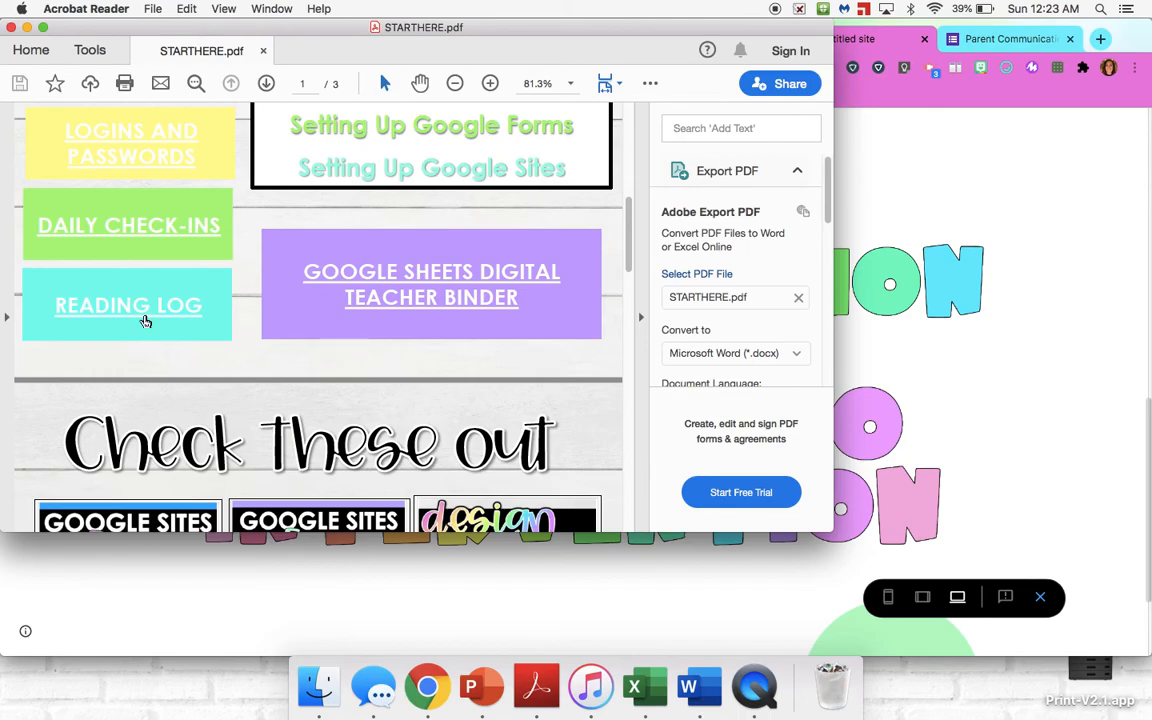
pyautogui.click(27, 28)
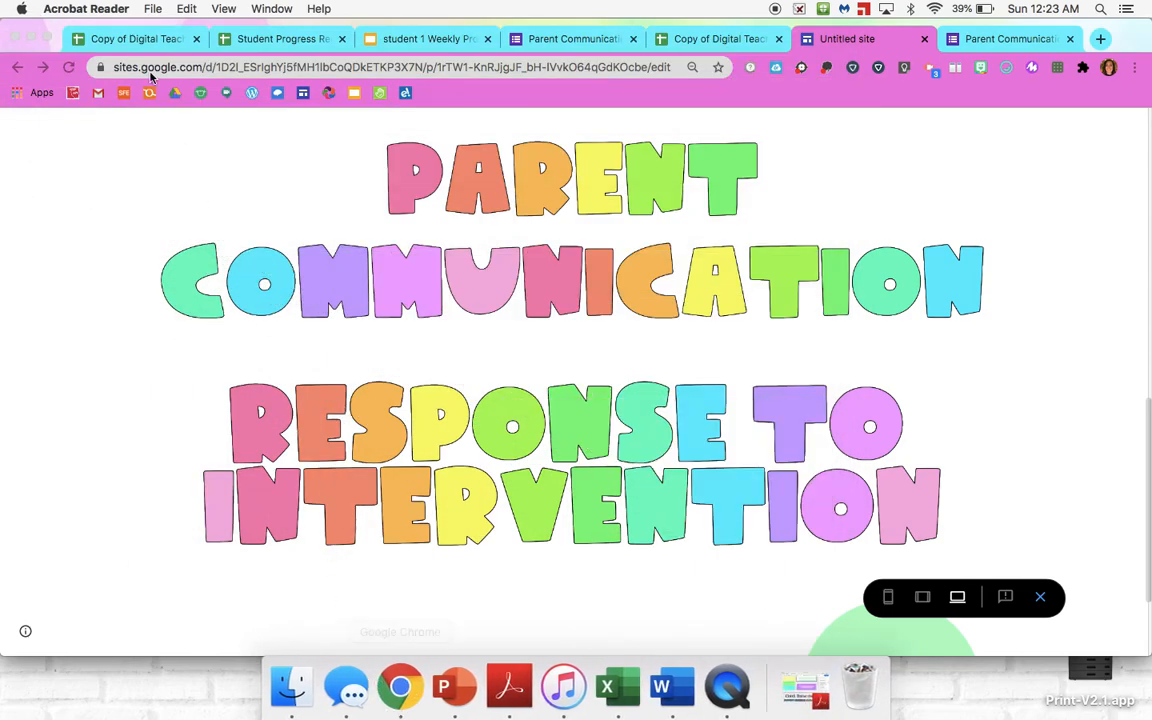
# - Recheck the Parent Communication response sheet, return to the previewed site's teaching hub home page, and look over its link buttons
pyautogui.click(133, 40)
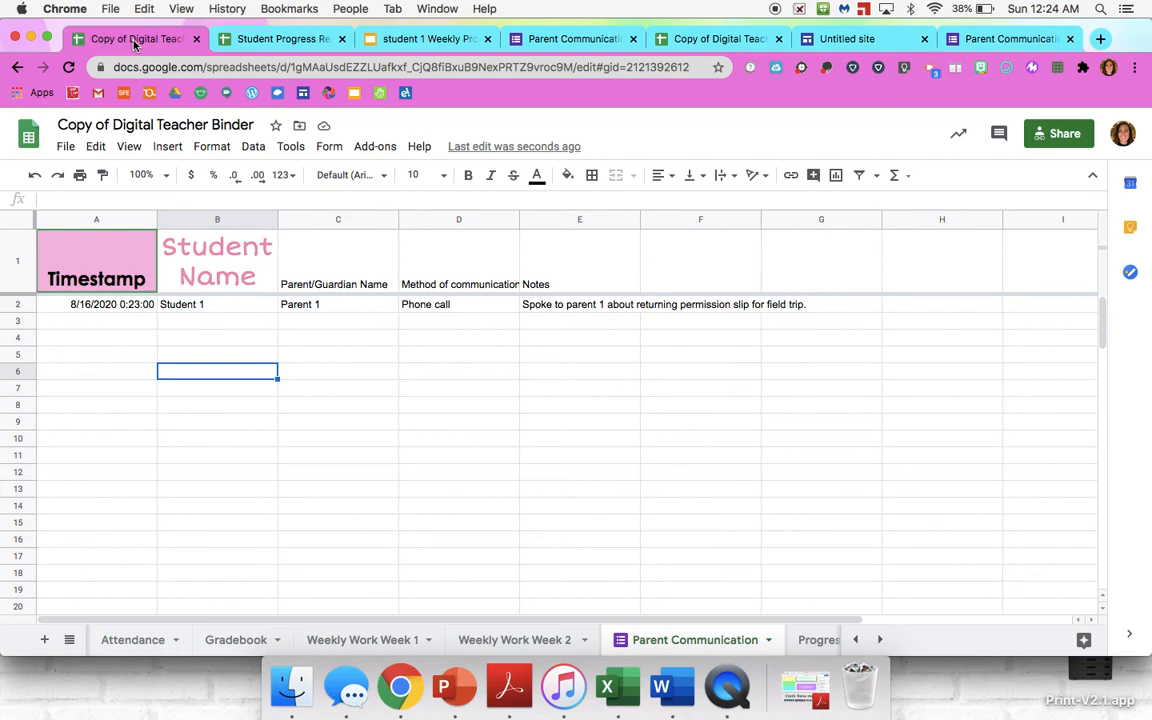
pyautogui.click(843, 40)
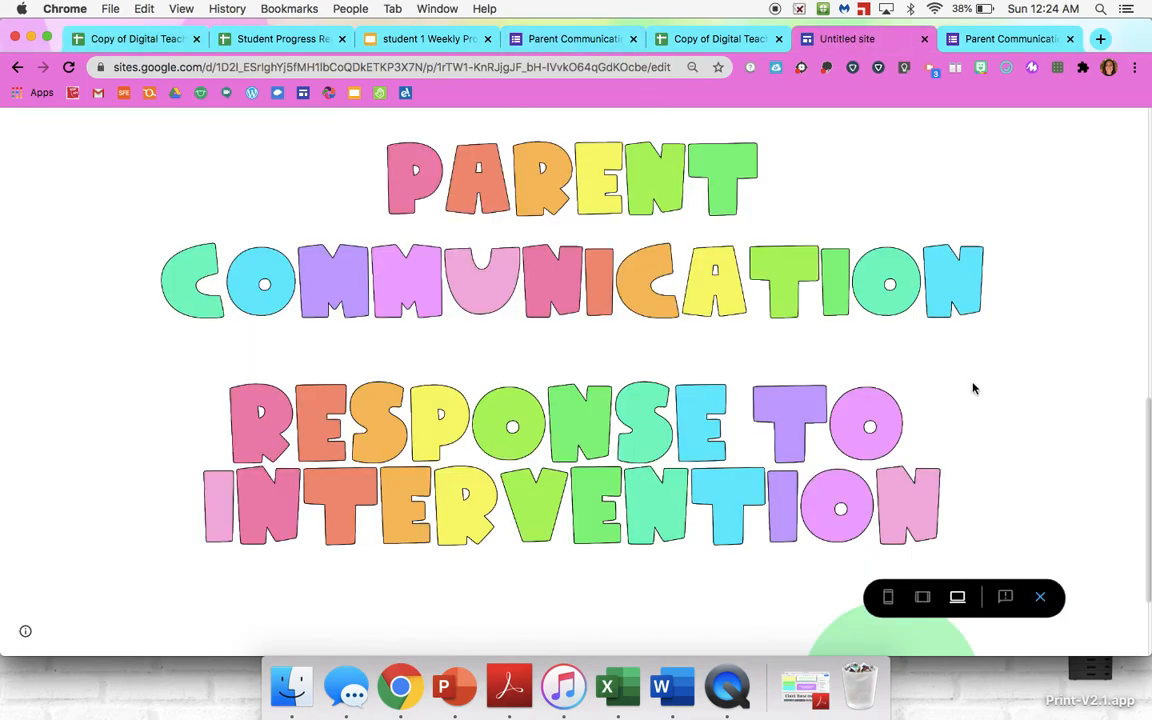
pyautogui.scroll(-3, 977, 494)
pyautogui.click(896, 516)
pyautogui.scroll(-2, 521, 466)
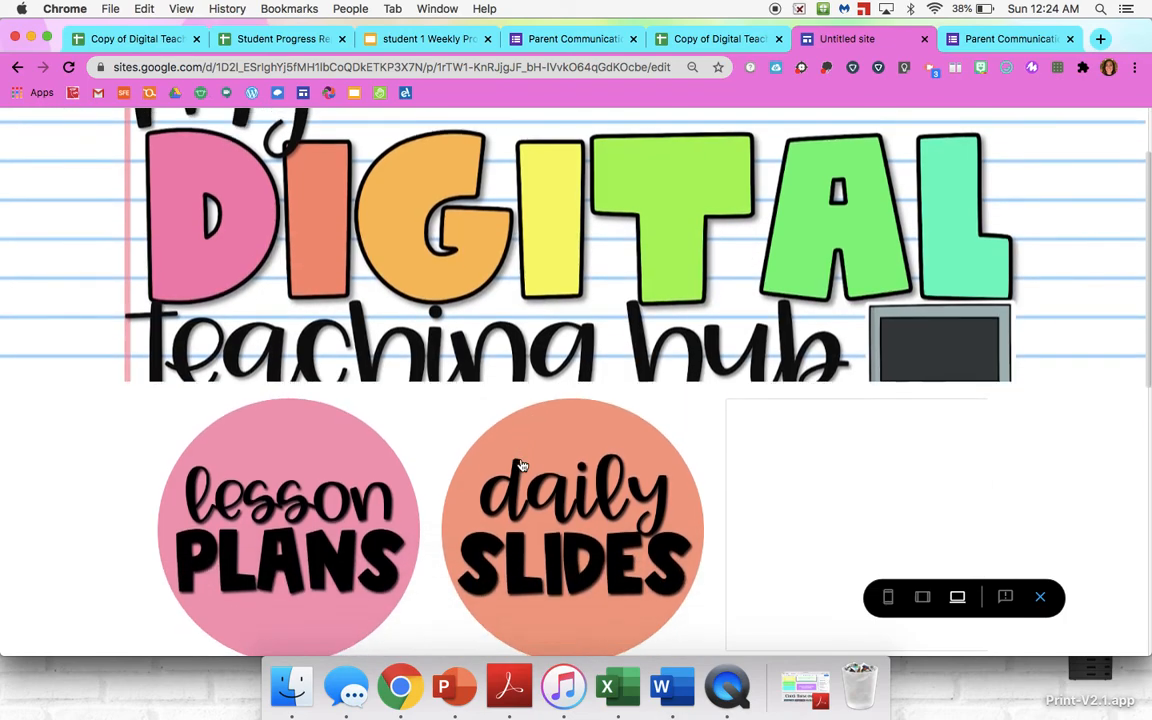
pyautogui.scroll(-5, 521, 466)
pyautogui.scroll(-1, 522, 466)
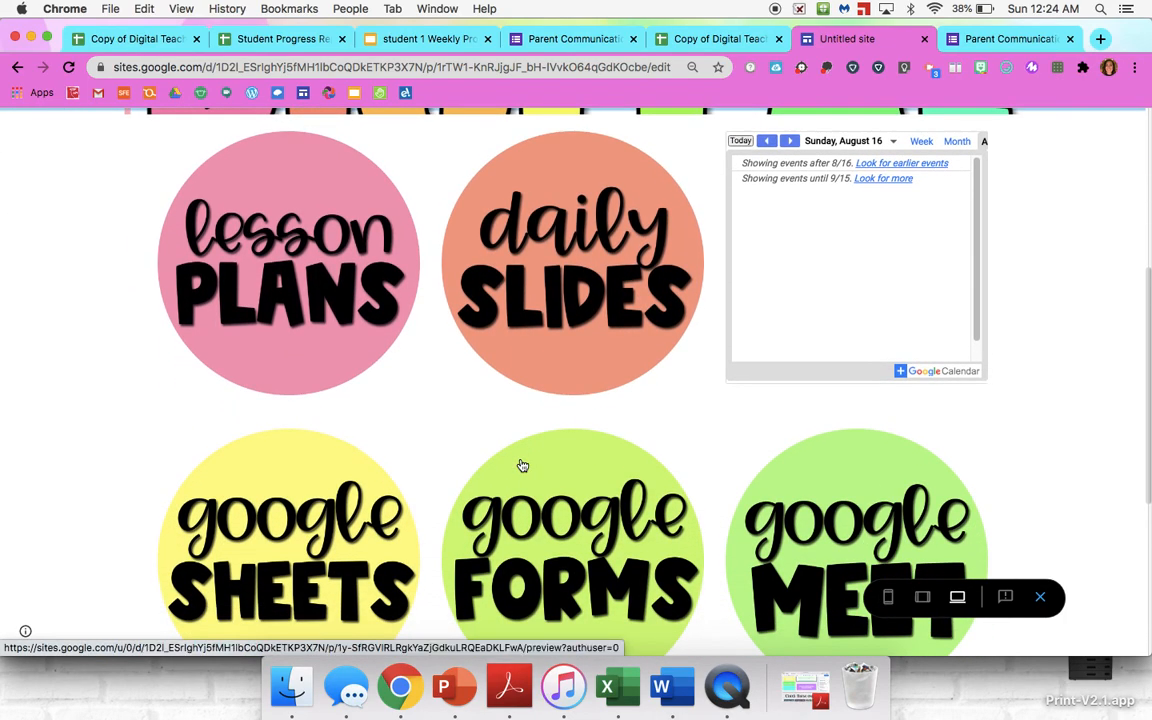